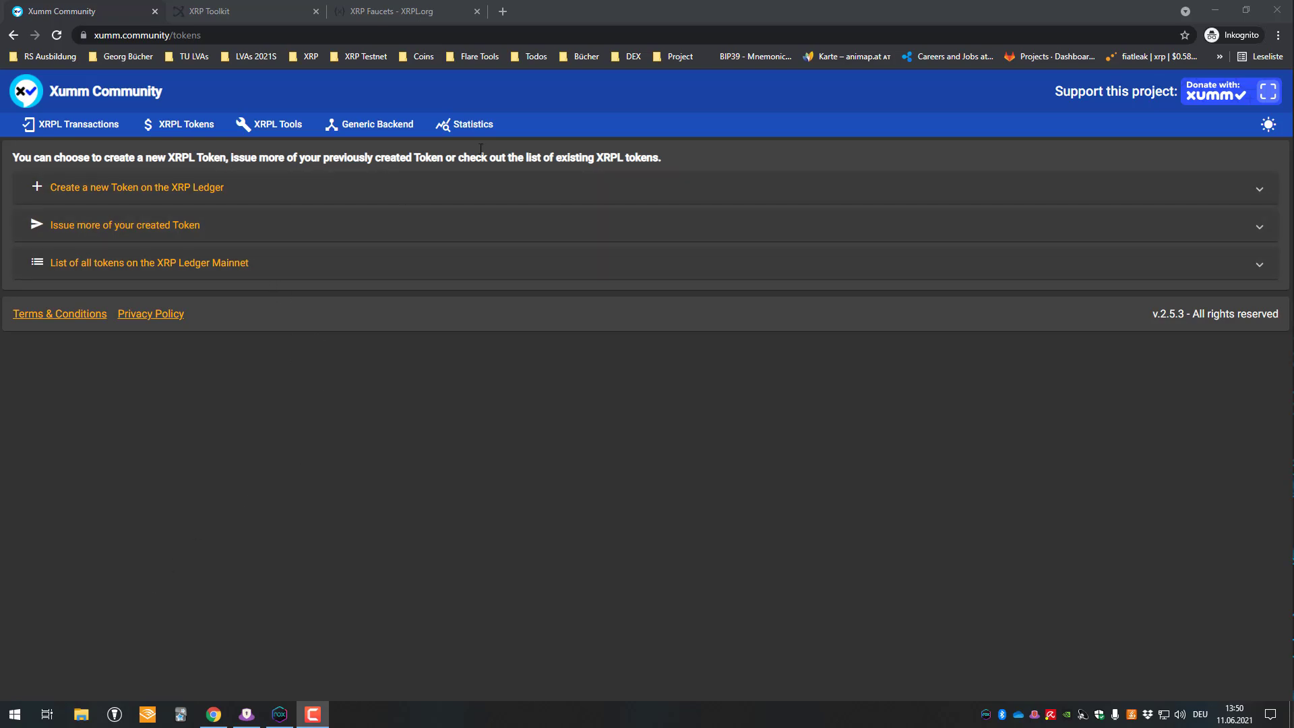
# - Load the diagrams.net web app in a new browser tab
pyautogui.click(503, 12)
pyautogui.write('draw.io')
pyautogui.press('Return')
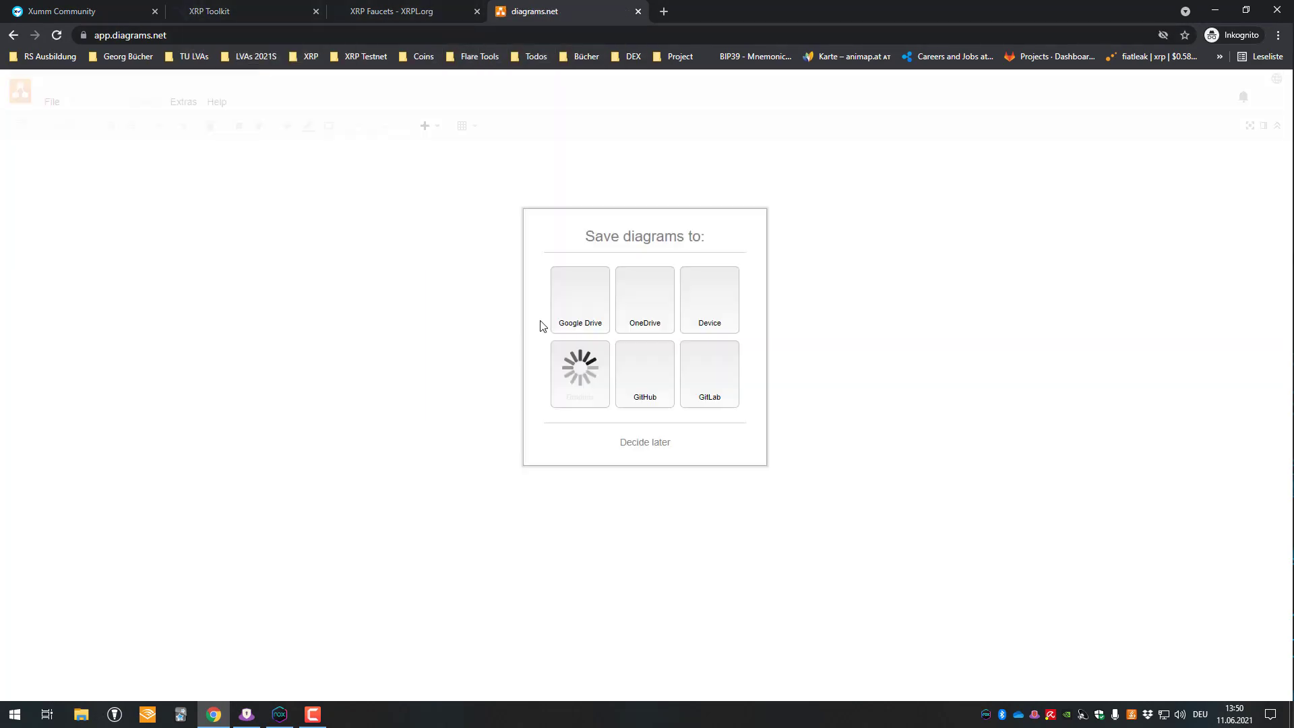
# - Skip the save-location prompt and add a rectangle labelled 'Issuer' near the page top
pyautogui.click(661, 444)
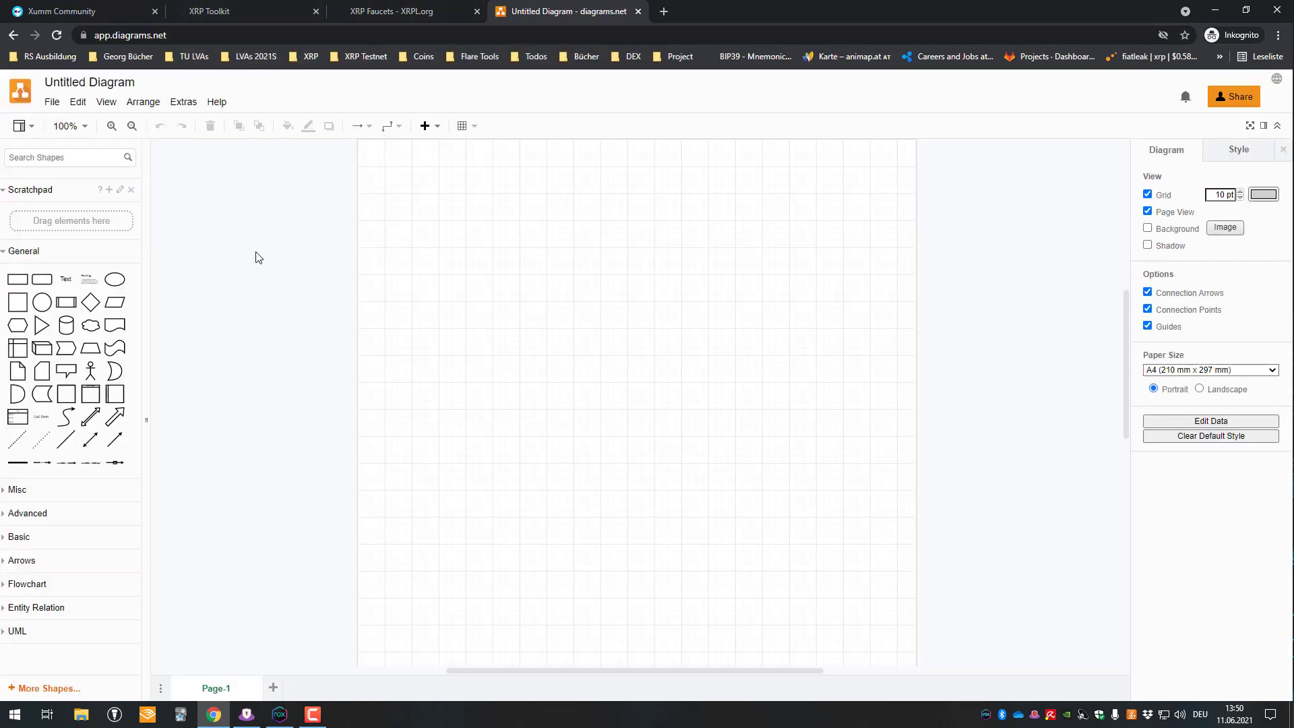
pyautogui.click(17, 279)
pyautogui.moveTo(635, 401); pyautogui.dragTo(606, 230)
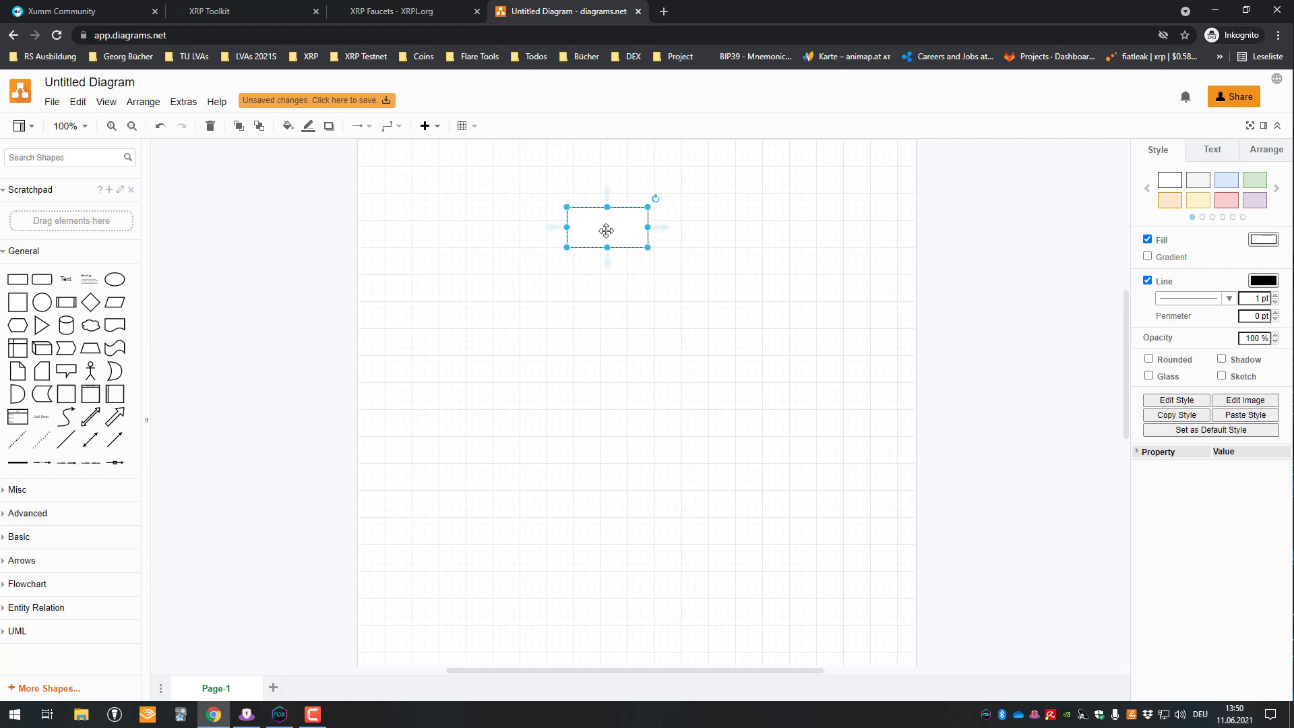
pyautogui.doubleClick(606, 231)
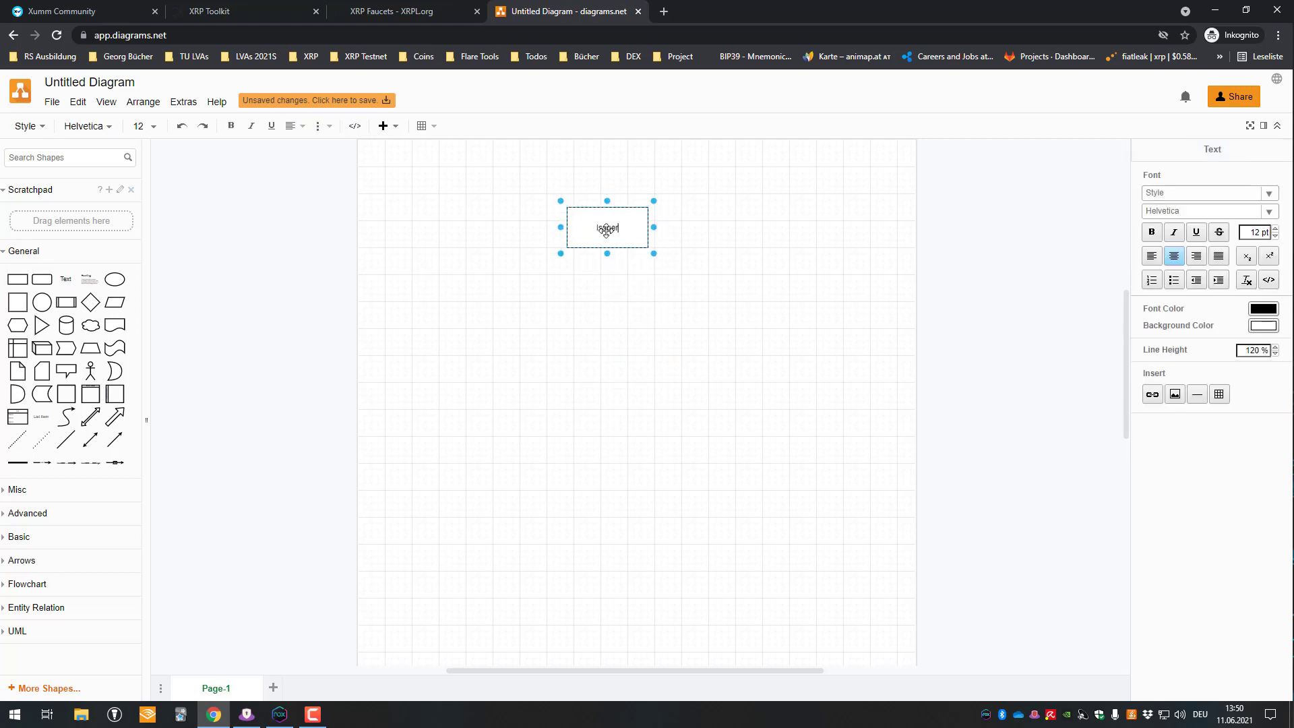
pyautogui.write('Issuer')
pyautogui.doubleClick(612, 228)
pyautogui.click(341, 265)
# - Add a second rectangle labelled 'Receiver' below and left of Issuer
pyautogui.click(17, 279)
pyautogui.moveTo(640, 405); pyautogui.dragTo(476, 337)
pyautogui.doubleClick(476, 337)
pyautogui.write('Reciver')
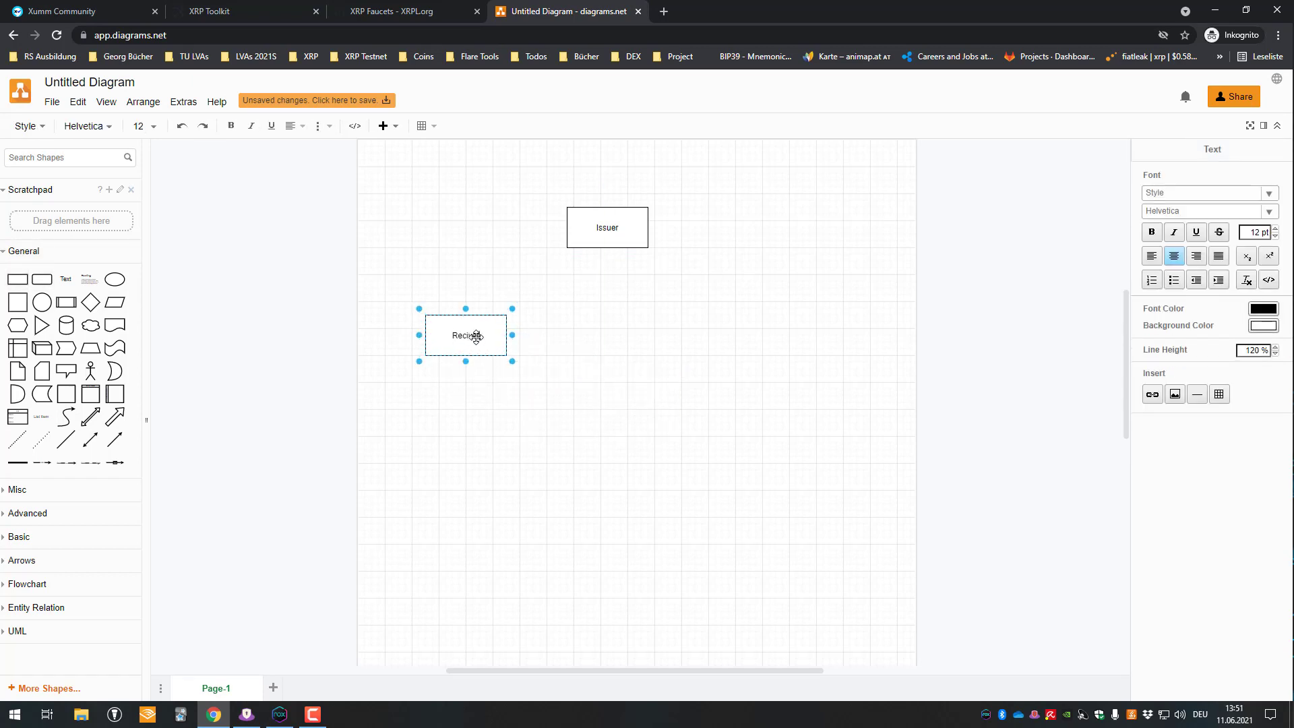
pyautogui.press('BackSpace')
pyautogui.press('BackSpace')
pyautogui.press('BackSpace')
pyautogui.press('BackSpace')
pyautogui.press('BackSpace')
pyautogui.press('BackSpace')
pyautogui.write('eceiver')
pyautogui.click(547, 350)
pyautogui.moveTo(472, 334)
pyautogui.mouseDown()
pyautogui.moveTo(439, 326)
pyautogui.moveTo(472, 333)
pyautogui.mouseUp()
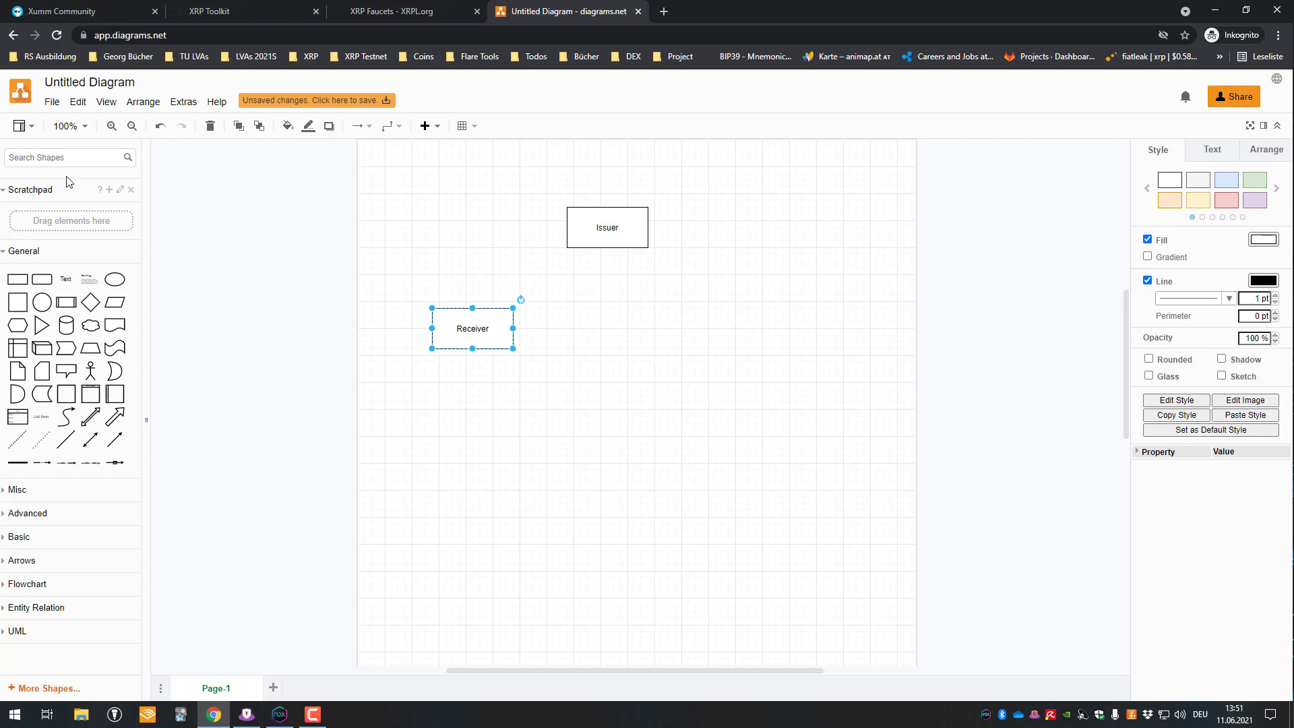
# - Add a rectangle labelled '3rd Party' to the right of Receiver
pyautogui.click(18, 279)
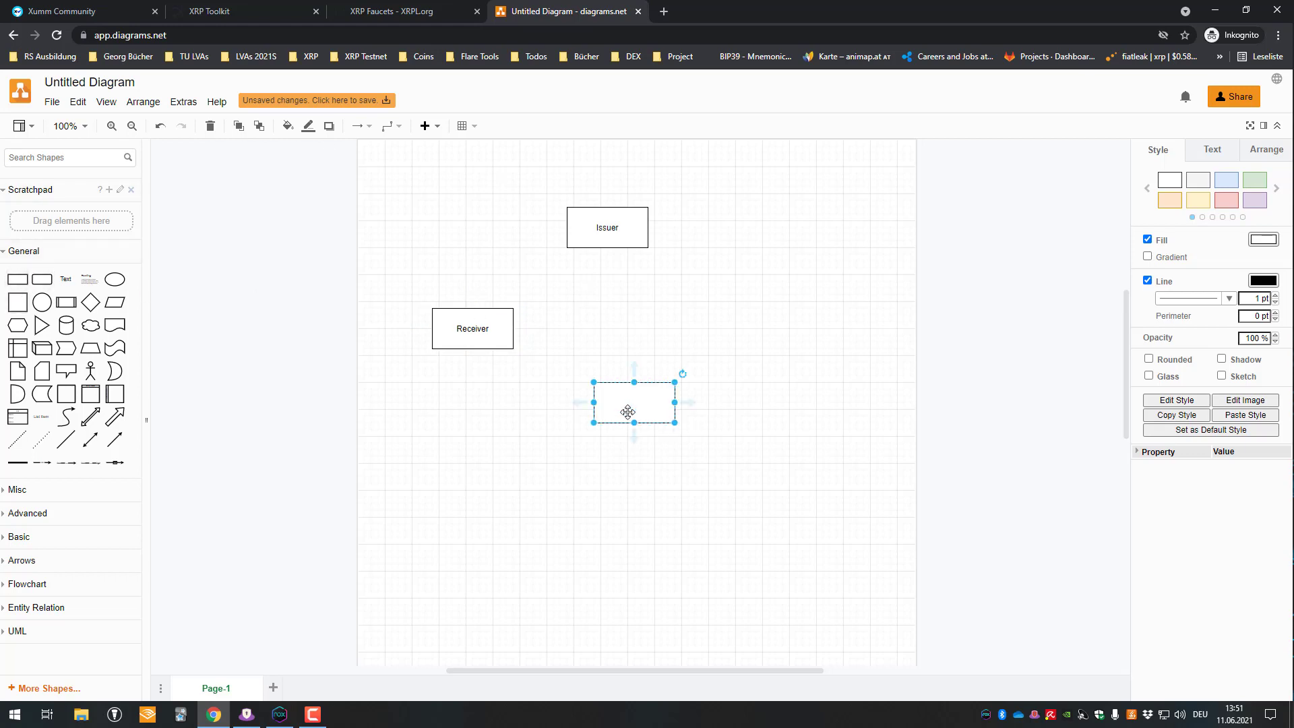
pyautogui.moveTo(628, 412); pyautogui.dragTo(693, 413)
pyautogui.doubleClick(693, 413)
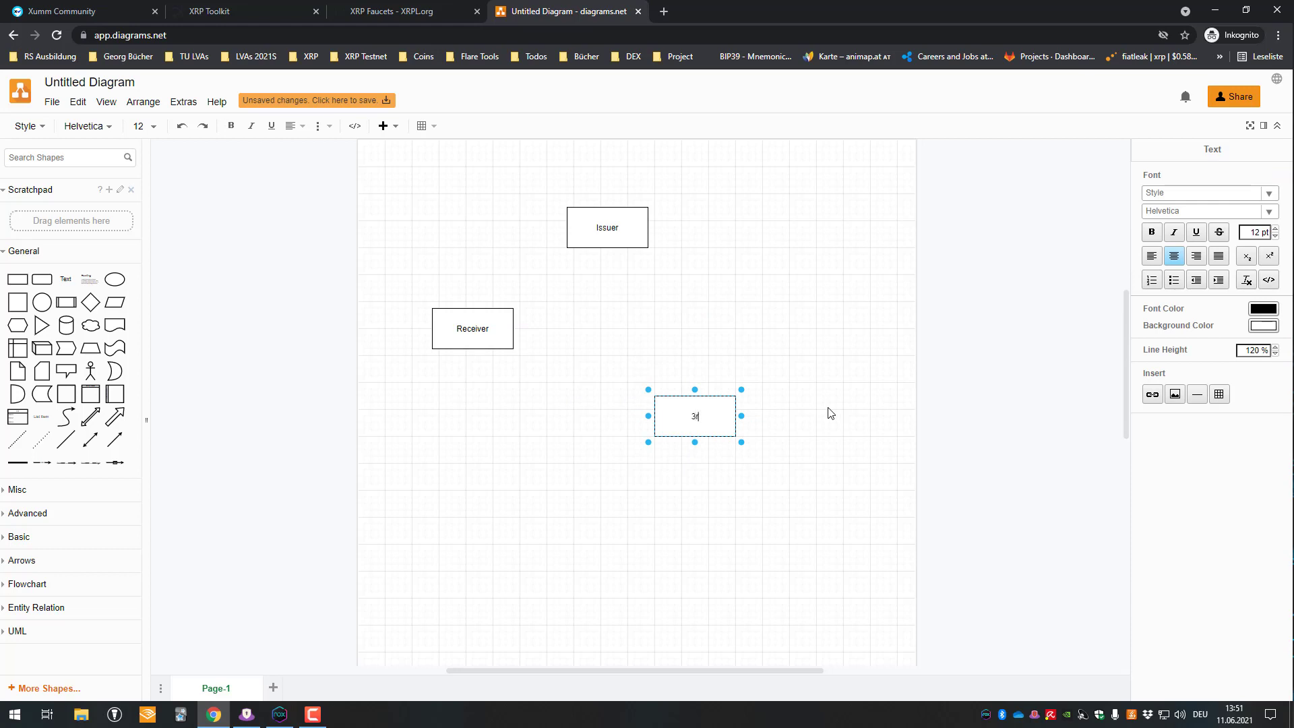
pyautogui.write('3rd H')
pyautogui.press('BackSpace')
pyautogui.write('Party')
pyautogui.click(693, 434)
pyautogui.moveTo(693, 434); pyautogui.dragTo(743, 350)
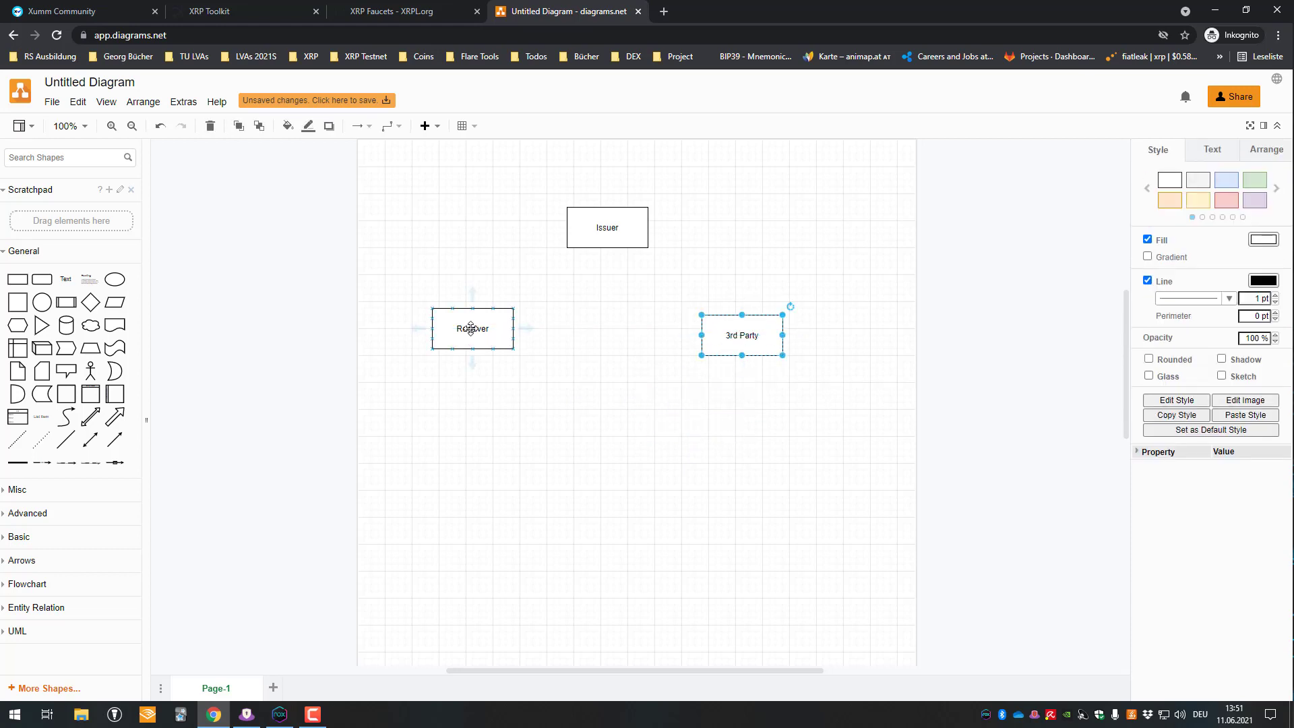
# - Nudge the Receiver box so it lines up with 3rd Party
pyautogui.moveTo(469, 328); pyautogui.dragTo(470, 338)
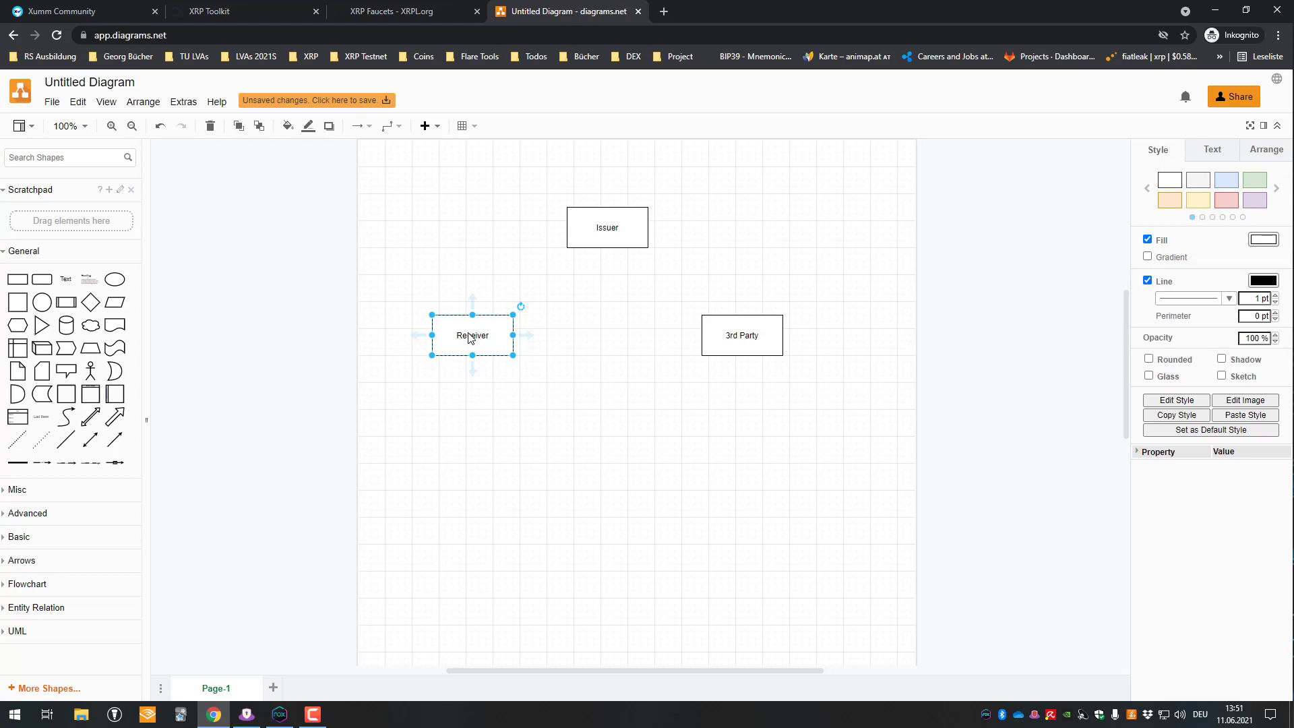
pyautogui.click(730, 330)
pyautogui.moveTo(467, 341); pyautogui.dragTo(474, 342)
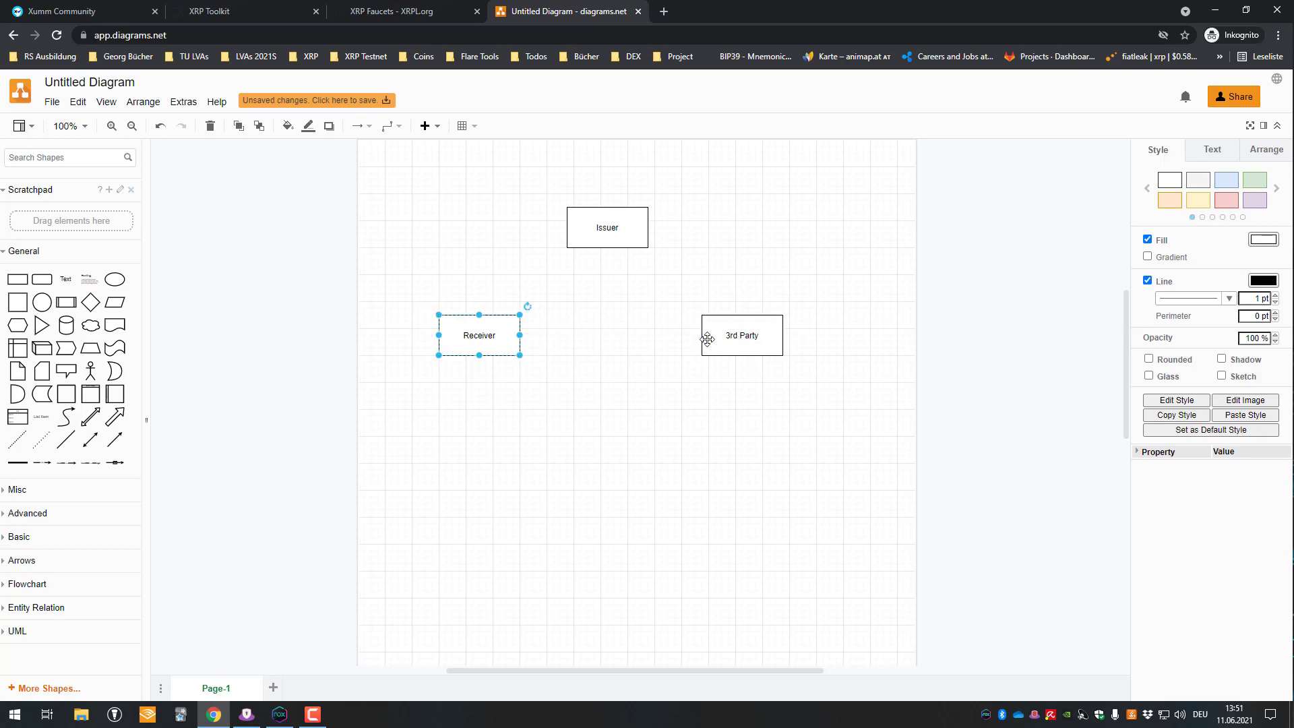
pyautogui.click(734, 337)
# - Connect Receiver and 3rd Party with a double-headed arrow, then go to XRP Faucets
pyautogui.click(91, 417)
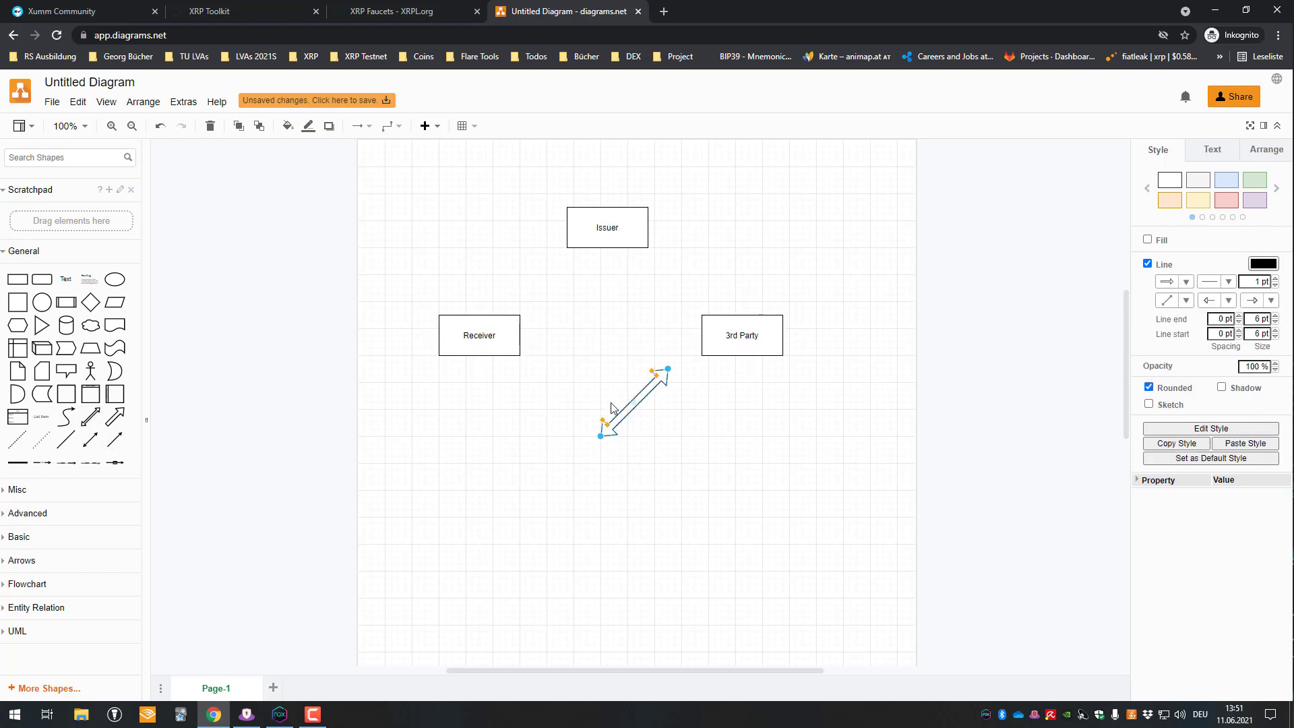
pyautogui.moveTo(601, 436); pyautogui.dragTo(520, 335)
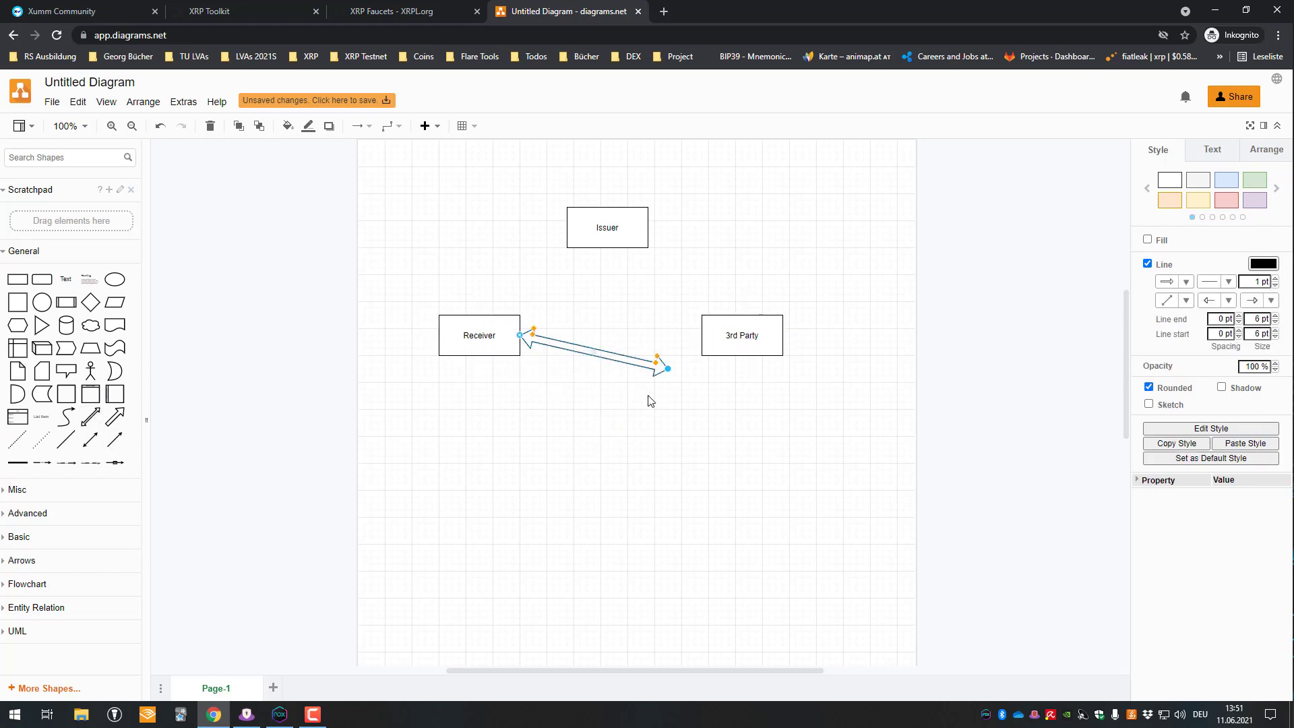
pyautogui.moveTo(668, 369); pyautogui.dragTo(702, 335)
pyautogui.click(488, 340)
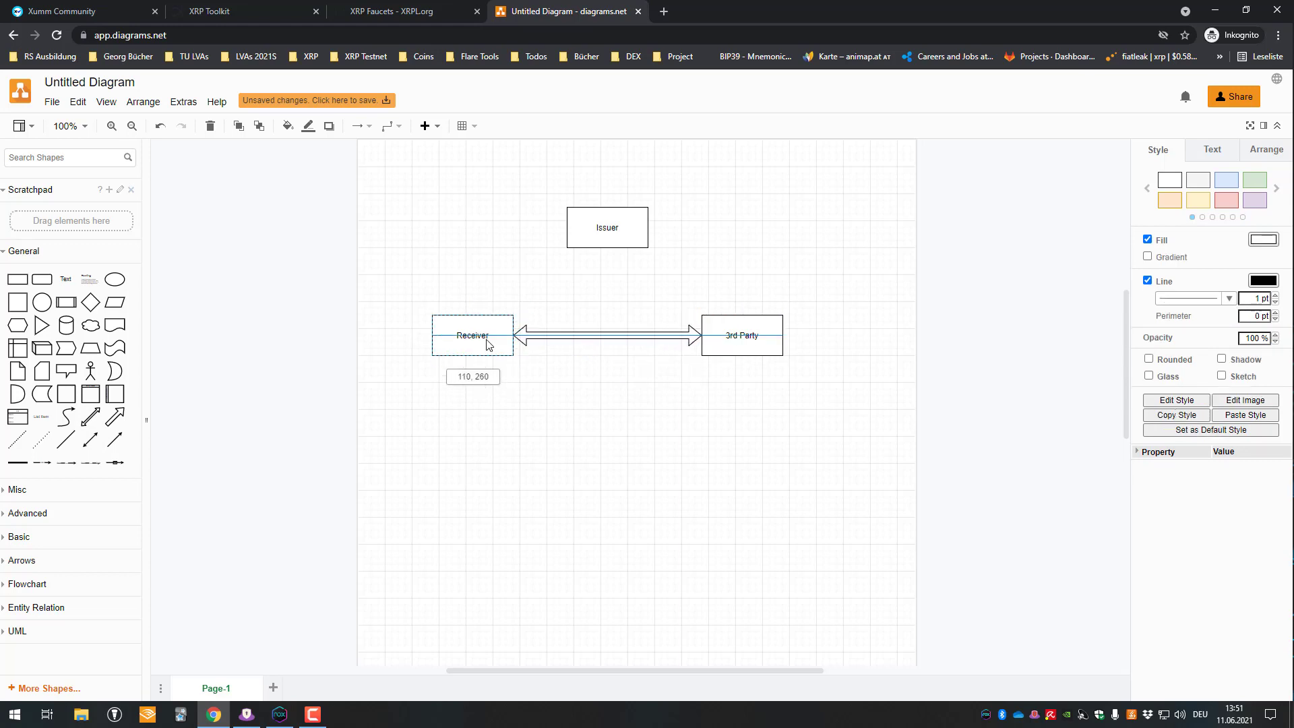
pyautogui.click(415, 199)
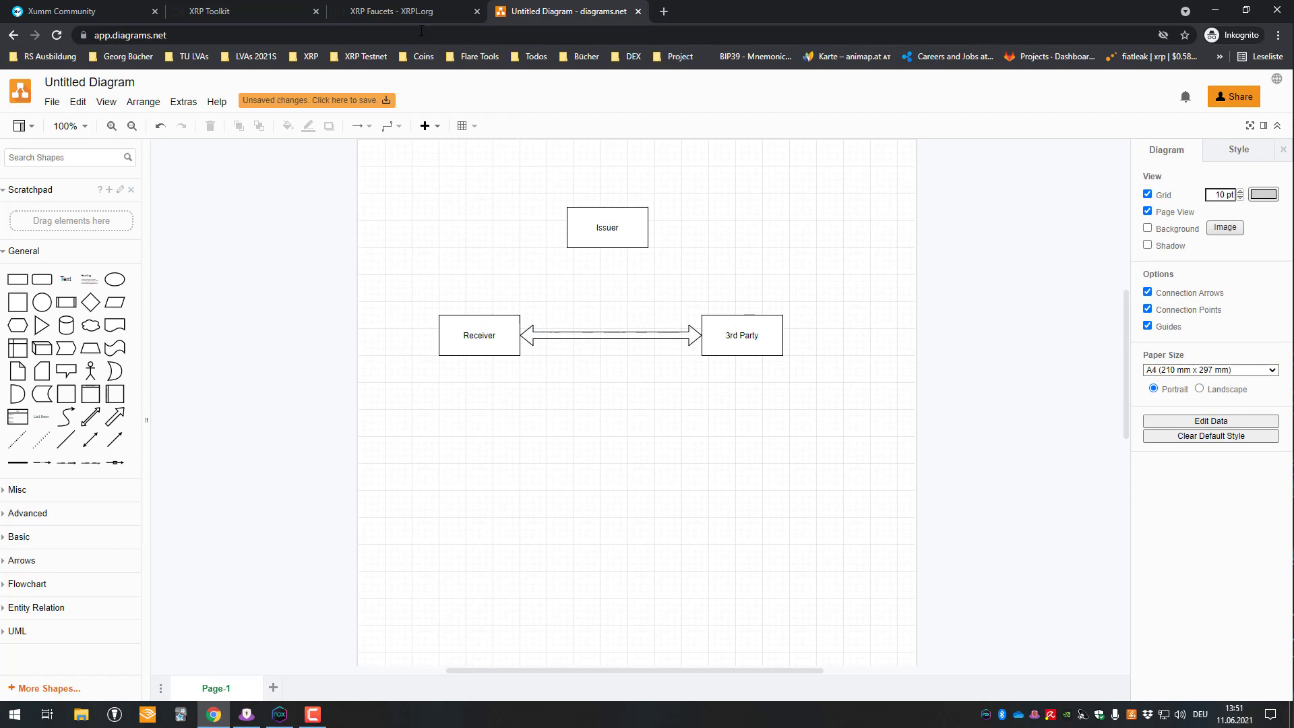
pyautogui.click(406, 7)
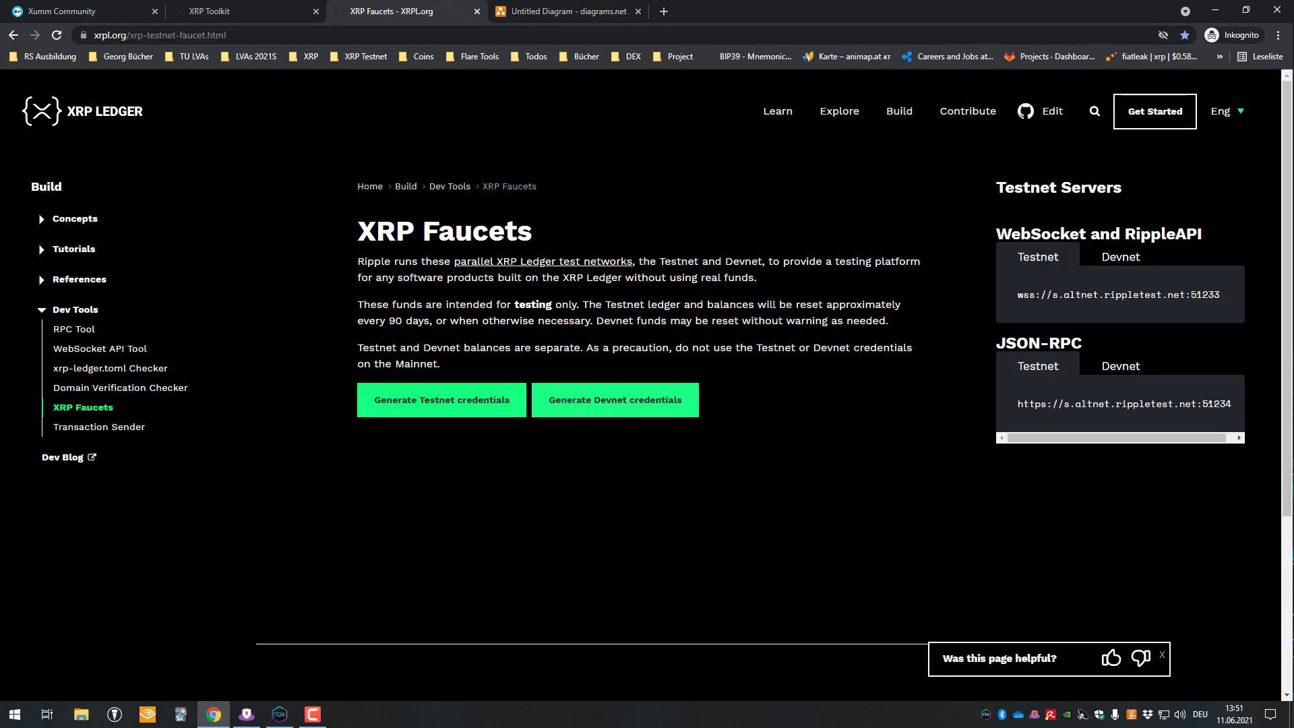
# - Generate testnet credentials and paste the secret on a new line in the Issuer box
pyautogui.click(460, 403)
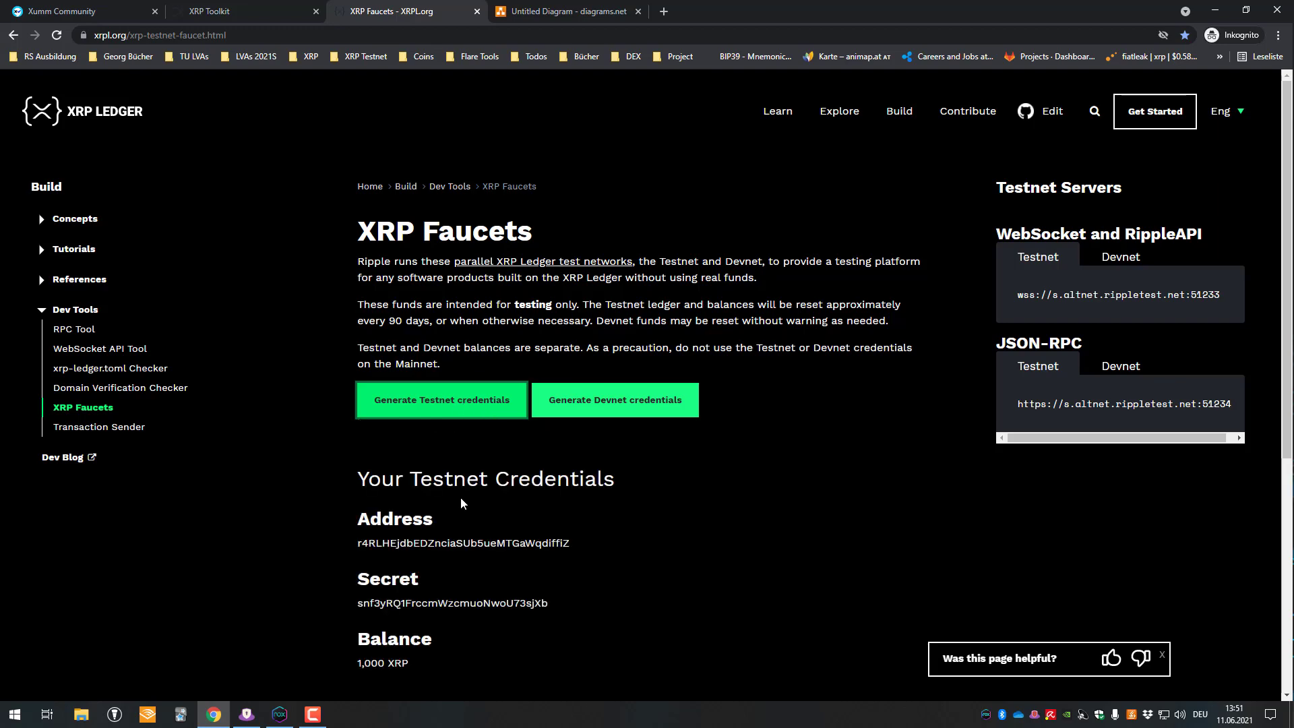
pyautogui.scroll(-1, 471, 431)
pyautogui.doubleClick(452, 536)
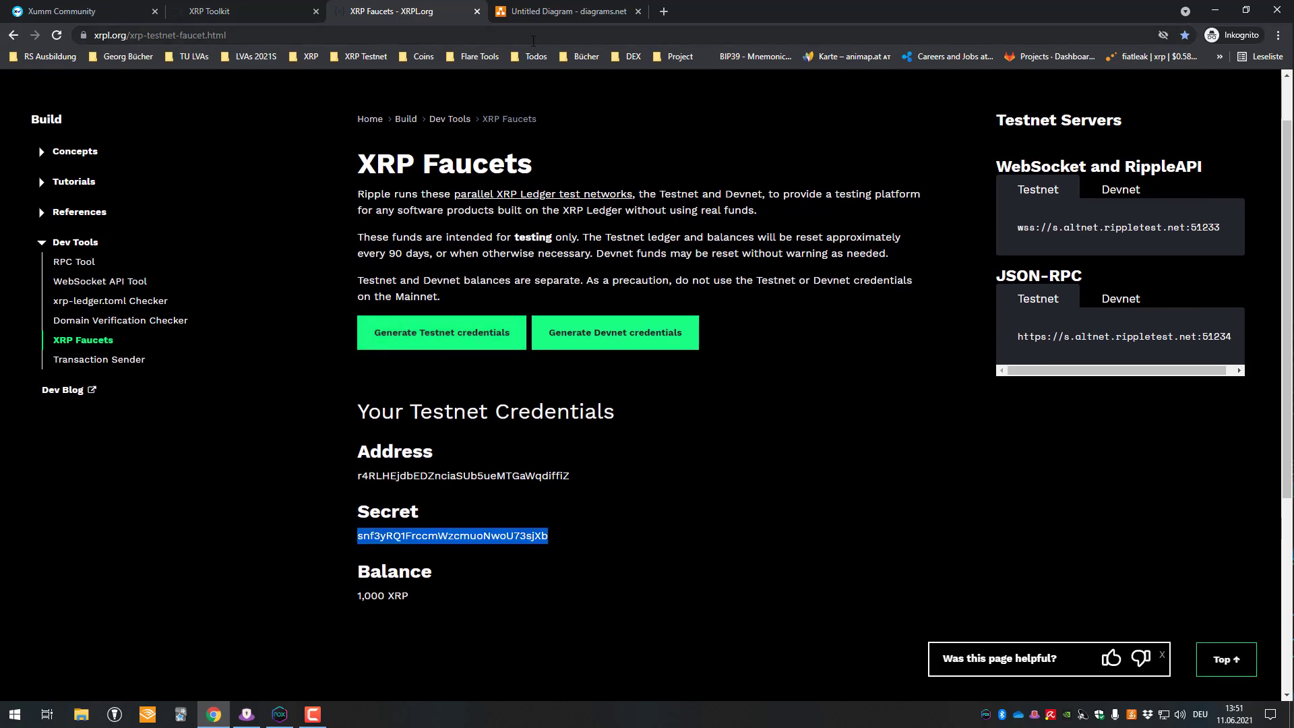
pyautogui.click(566, 11)
pyautogui.doubleClick(620, 228)
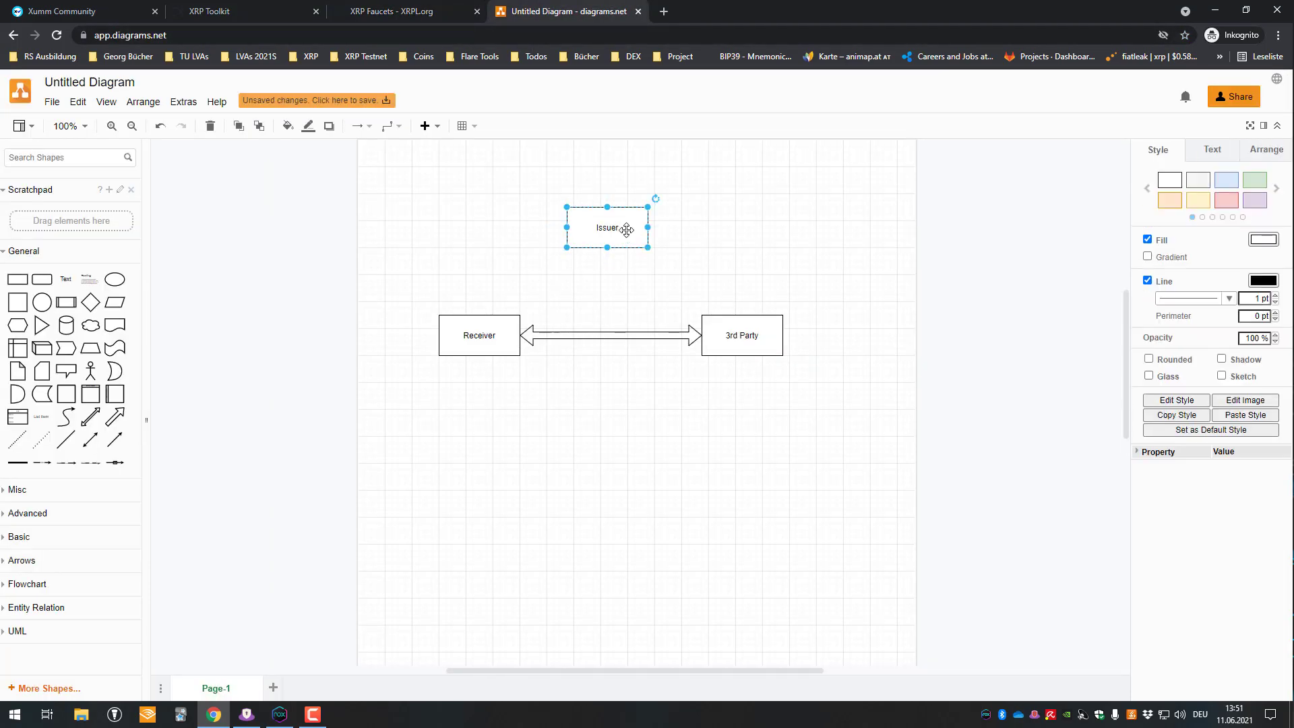
pyautogui.press('End')
pyautogui.press('Return')
pyautogui.hotkey('ctrl', 'v')
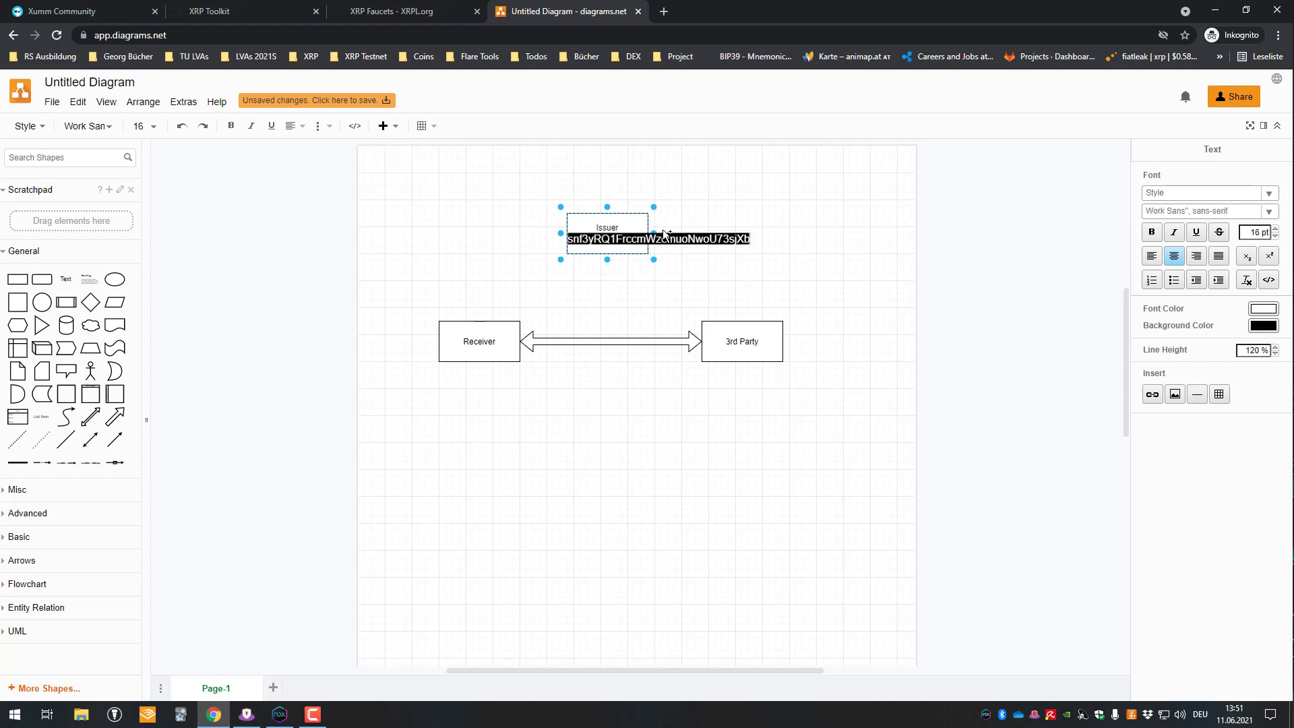
# - Copy the generated address into the Issuer box below the secret
pyautogui.click(427, 11)
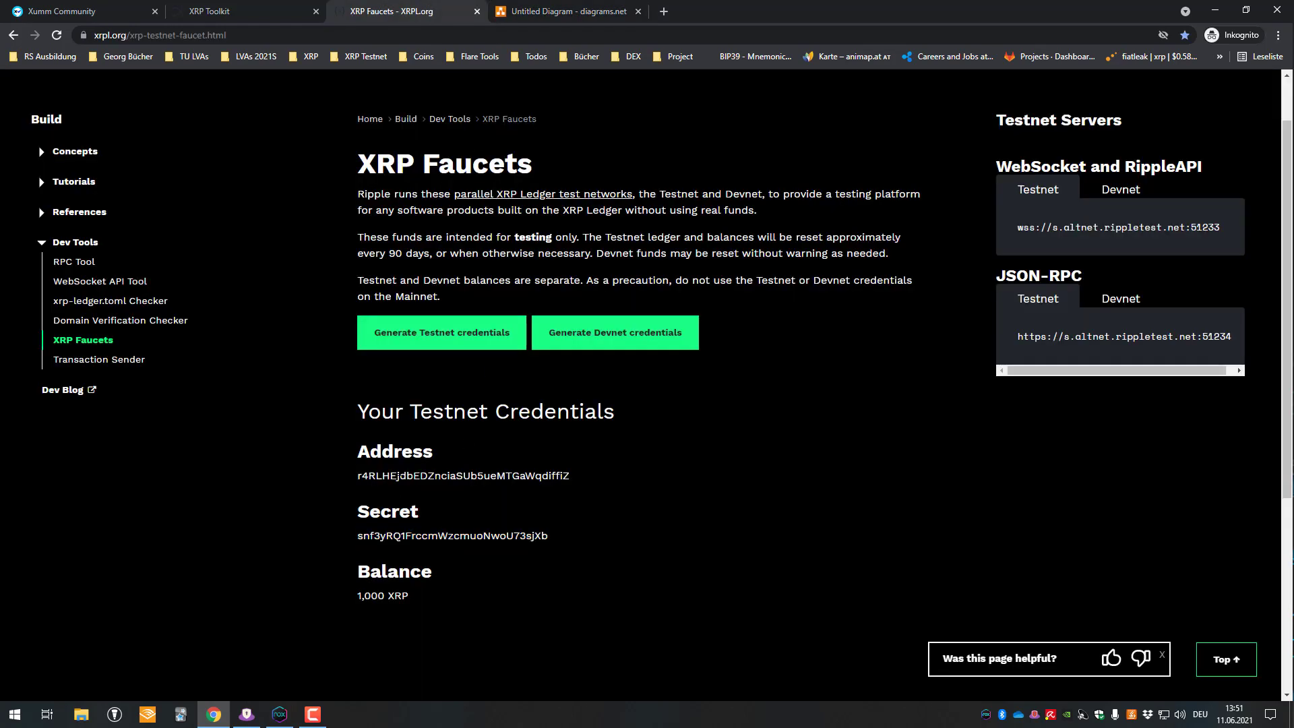
pyautogui.doubleClick(400, 478)
pyautogui.hotkey('ctrl', 'c')
pyautogui.click(566, 11)
pyautogui.press('Return')
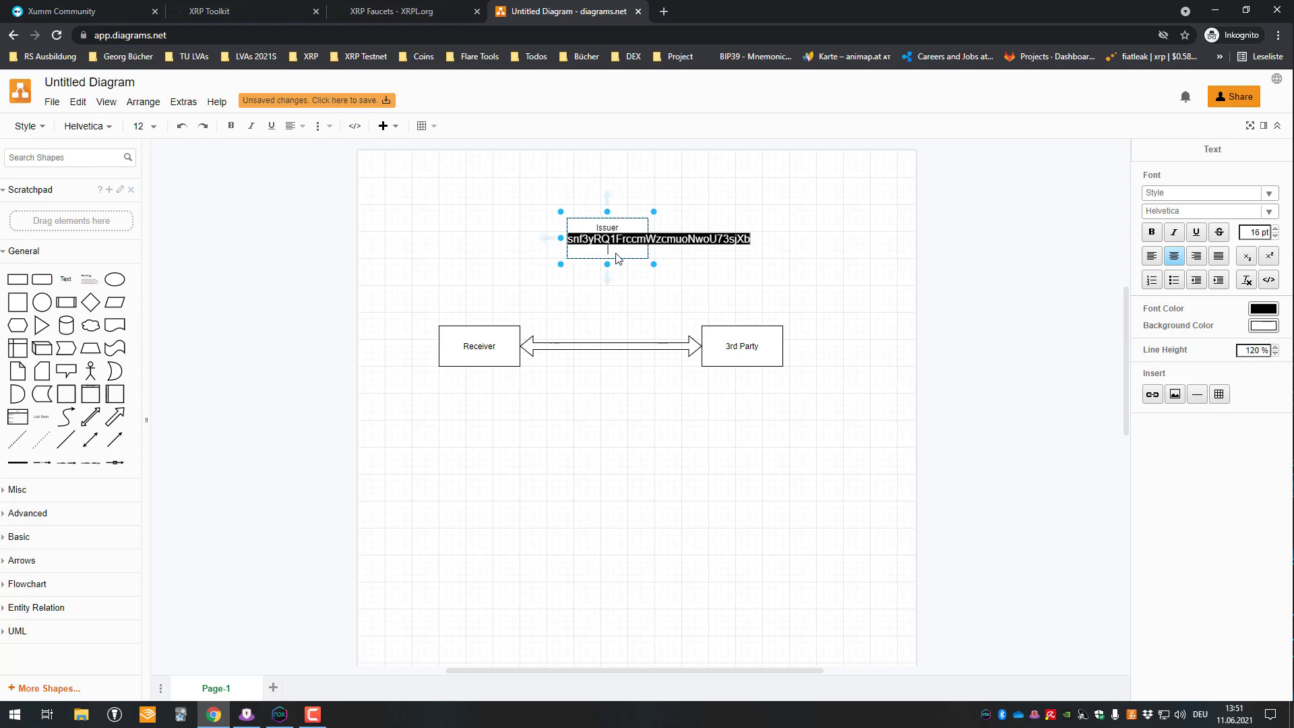
pyautogui.hotkey('ctrl', 'v')
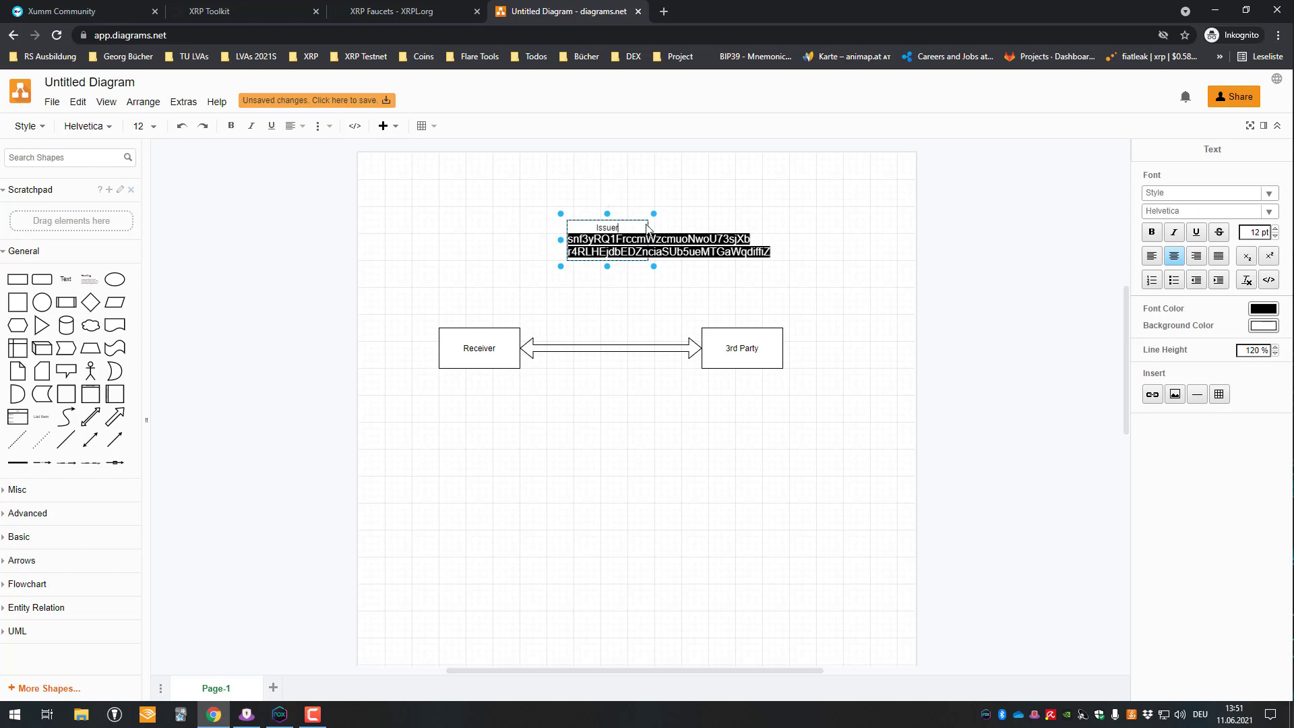
pyautogui.click(703, 219)
# - Widen and centre the Issuer box, then generate a second set of testnet credentials
pyautogui.click(643, 232)
pyautogui.moveTo(653, 239); pyautogui.dragTo(801, 240)
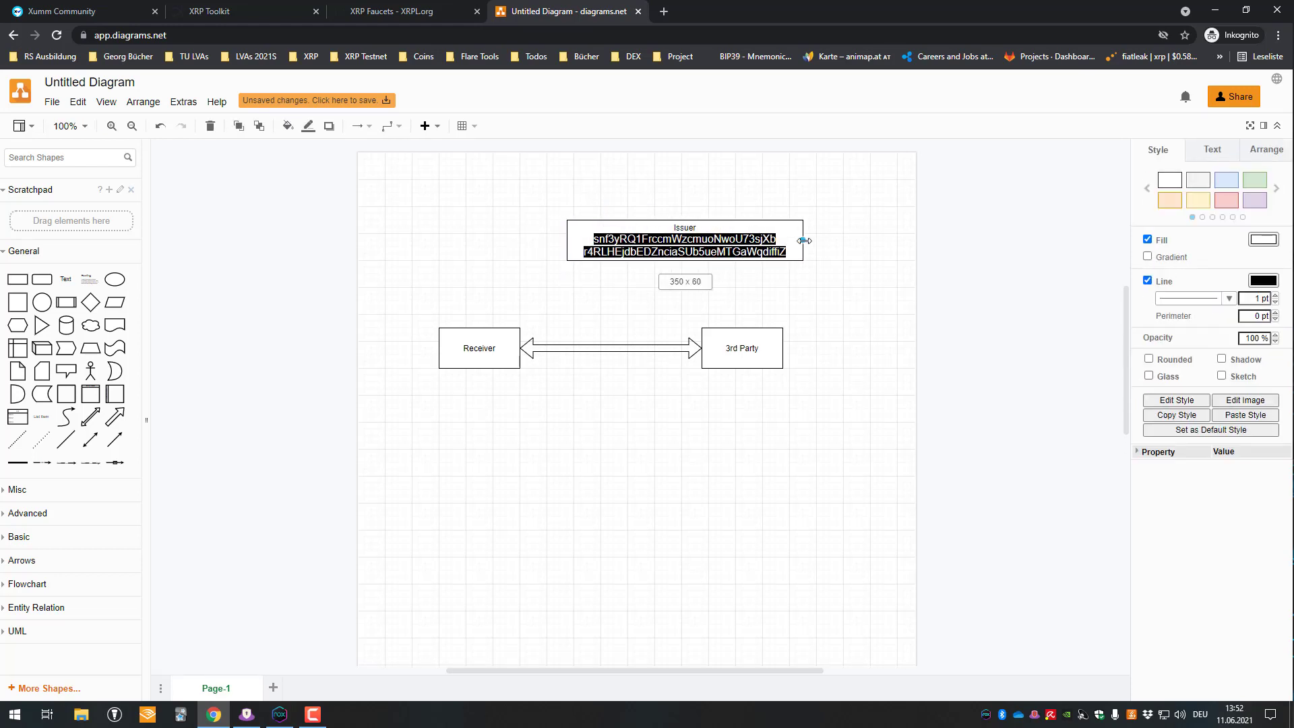
pyautogui.click(697, 199)
pyautogui.moveTo(694, 223); pyautogui.dragTo(685, 233)
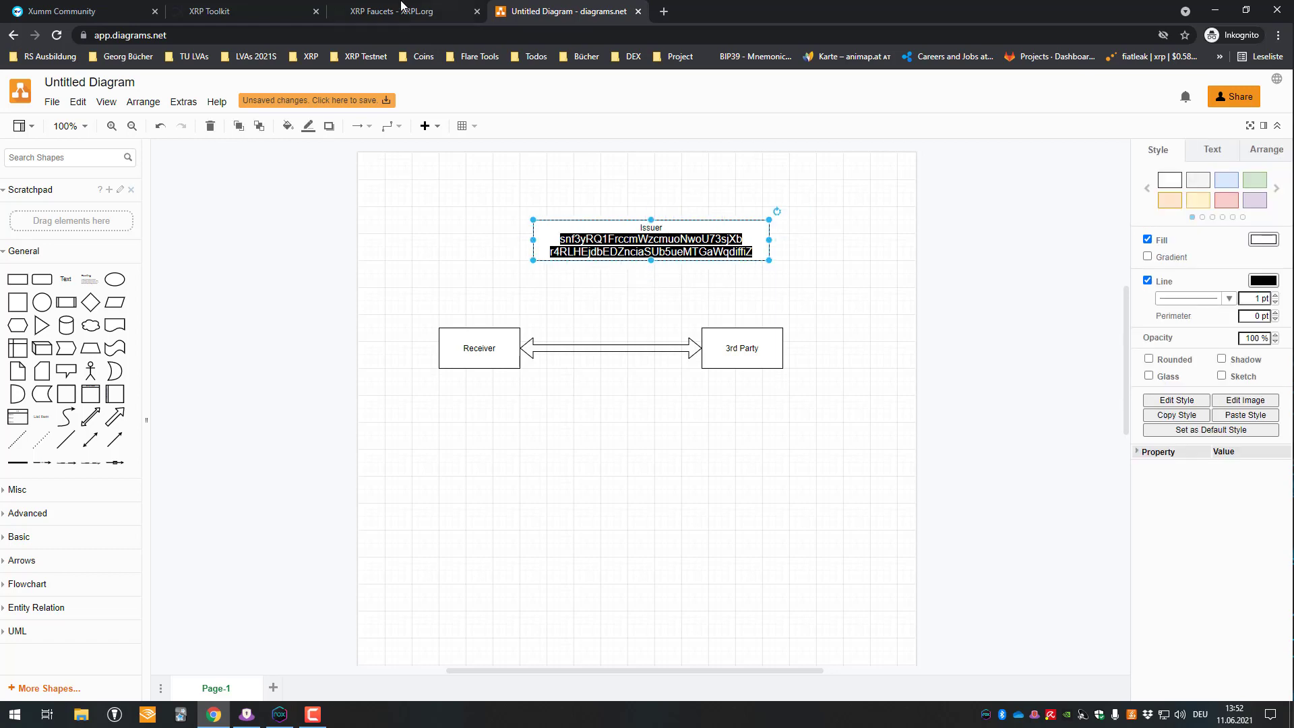
pyautogui.click(390, 11)
pyautogui.click(448, 333)
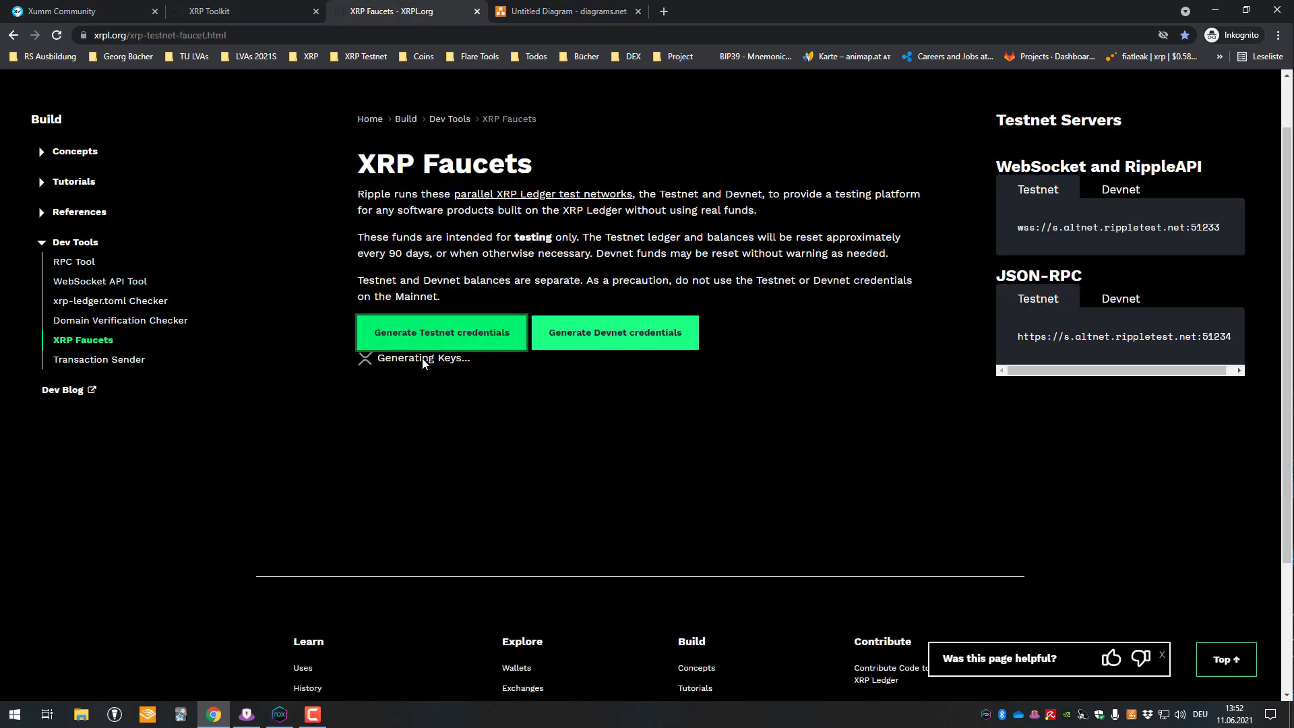
# - Add a new box under Receiver and paste the second testnet secret into it
pyautogui.doubleClick(471, 476)
pyautogui.doubleClick(429, 536)
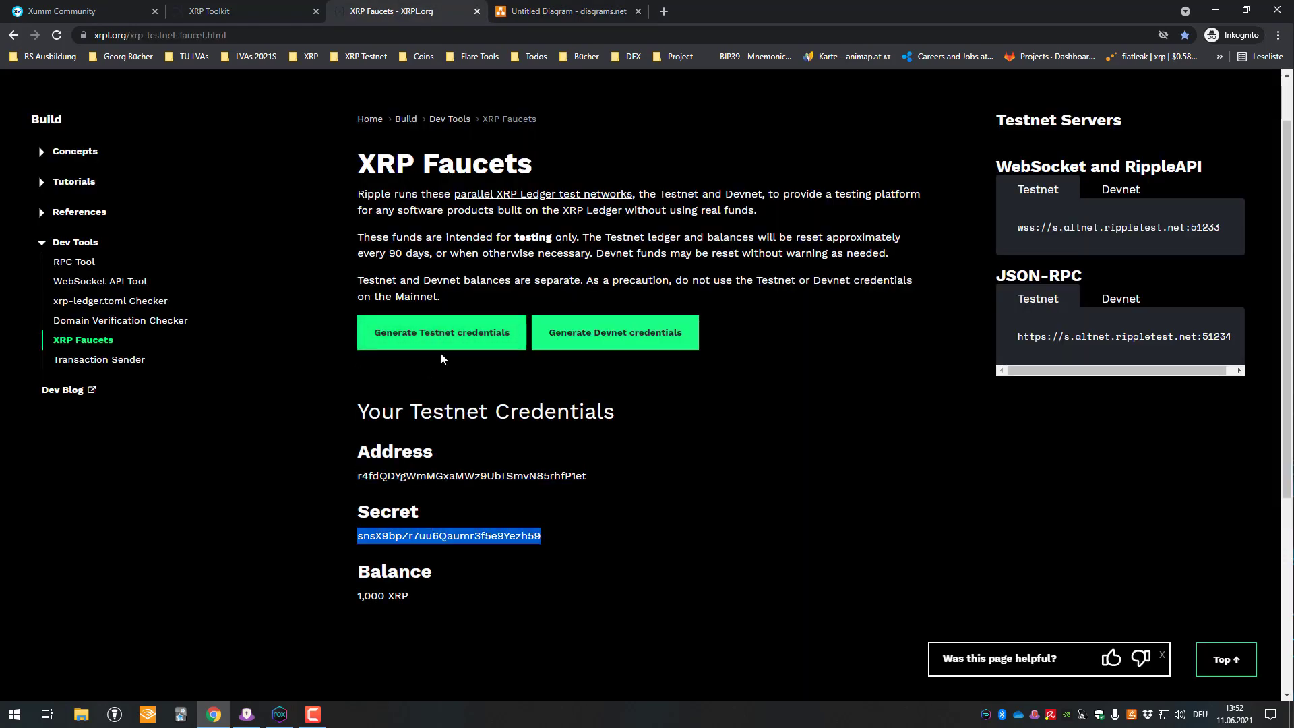
pyautogui.click(586, 8)
pyautogui.click(350, 8)
pyautogui.click(502, 9)
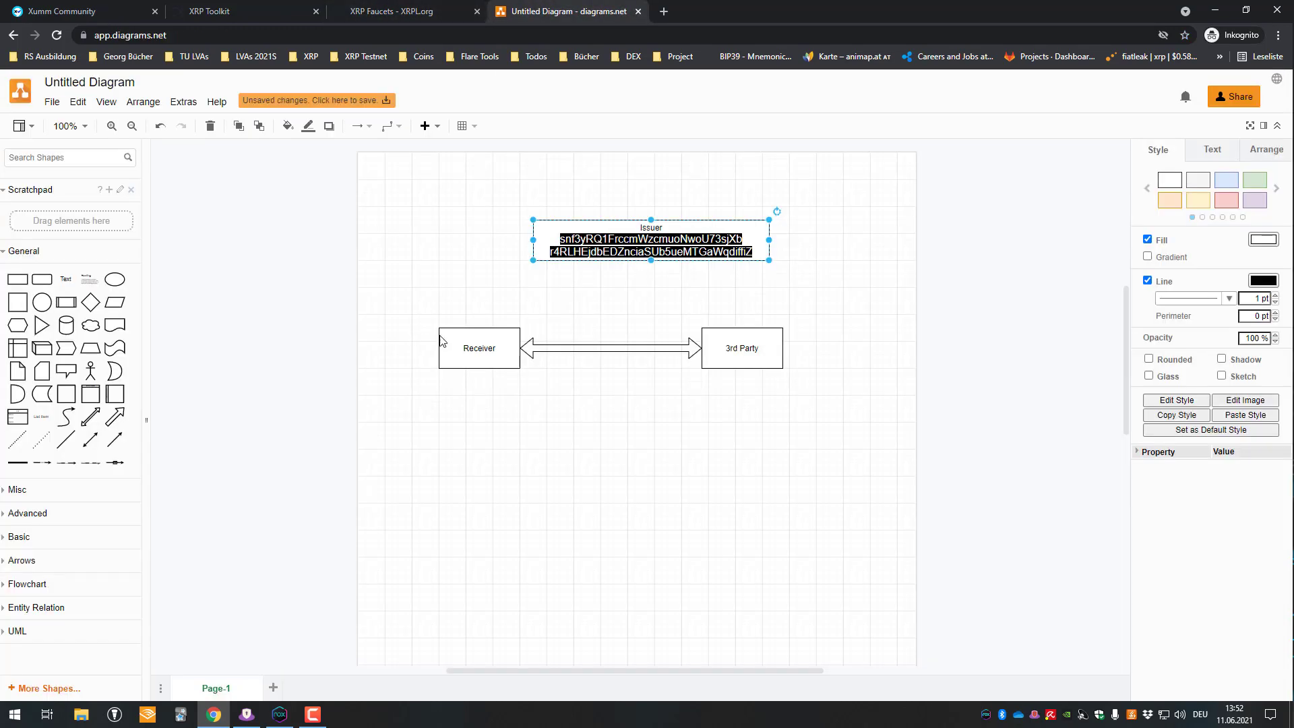
pyautogui.click(487, 357)
pyautogui.doubleClick(487, 358)
pyautogui.click(451, 406)
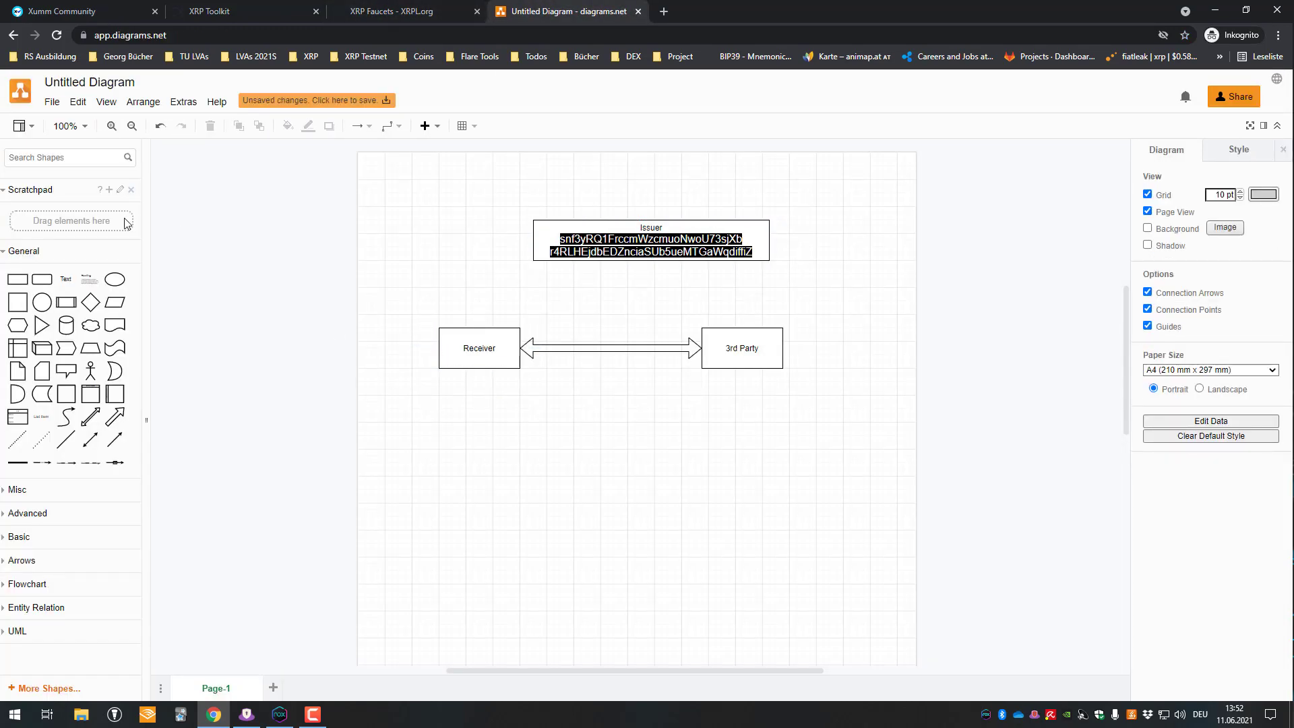
pyautogui.click(18, 279)
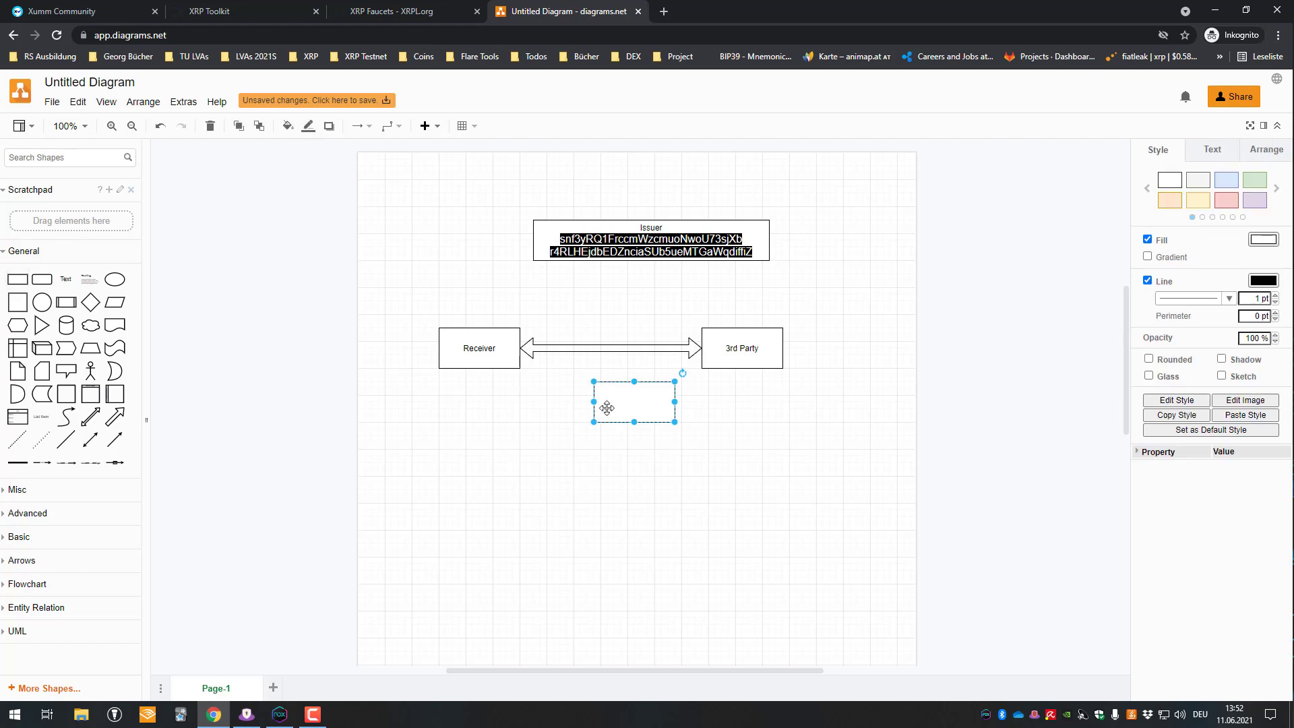
pyautogui.moveTo(607, 408); pyautogui.dragTo(419, 414)
pyautogui.doubleClick(459, 413)
pyautogui.hotkey('ctrl', 'v')
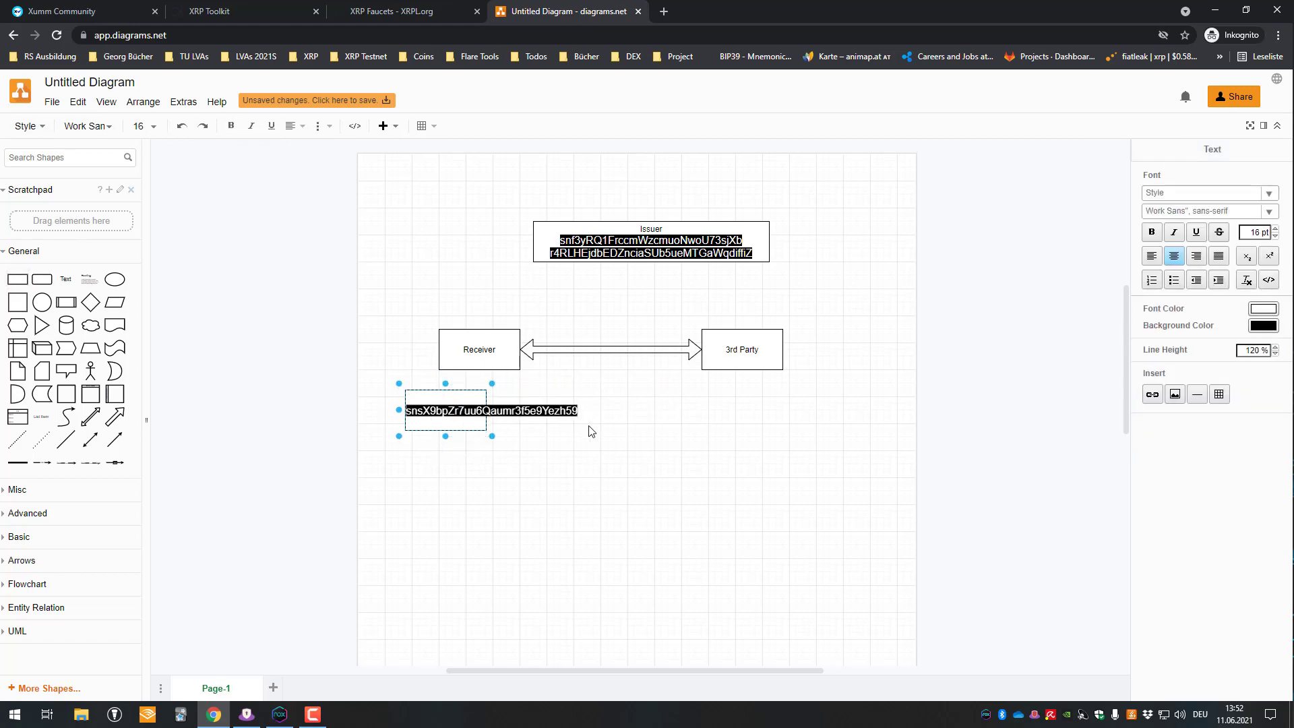
# - Add the second testnet address on a new line and widen the box to fit
pyautogui.click(433, 10)
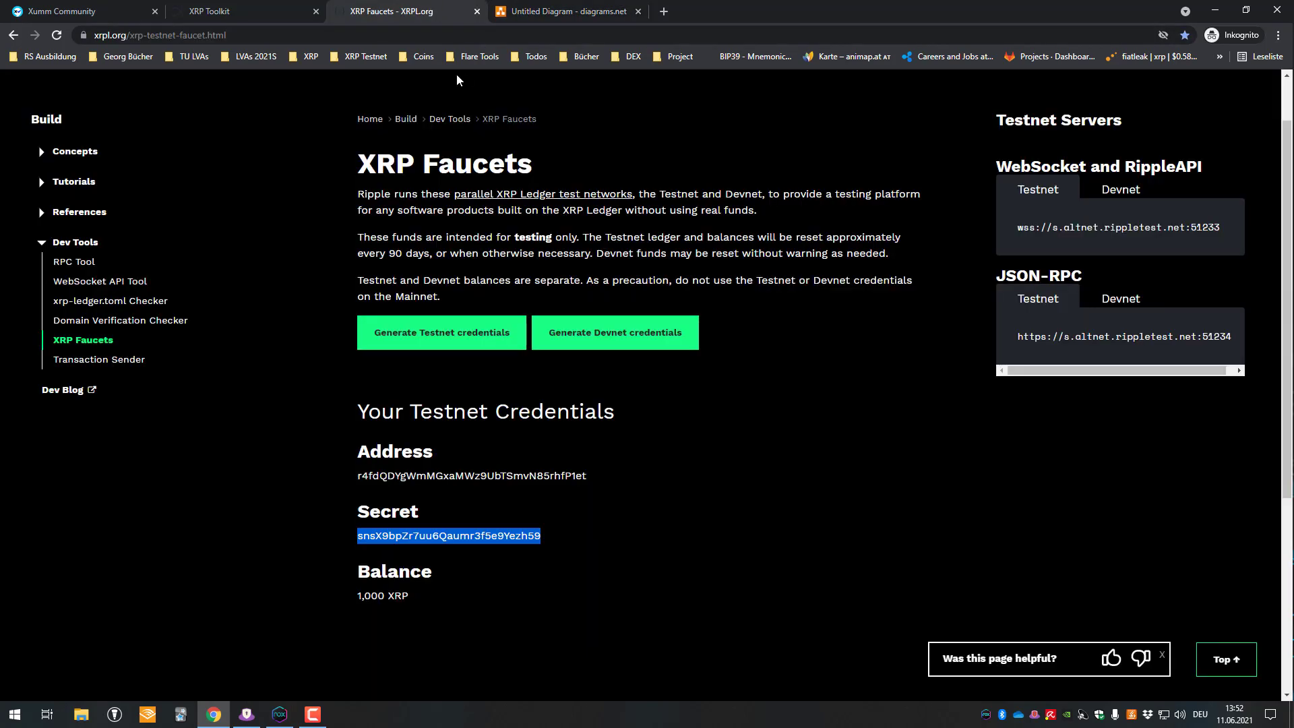
pyautogui.doubleClick(409, 475)
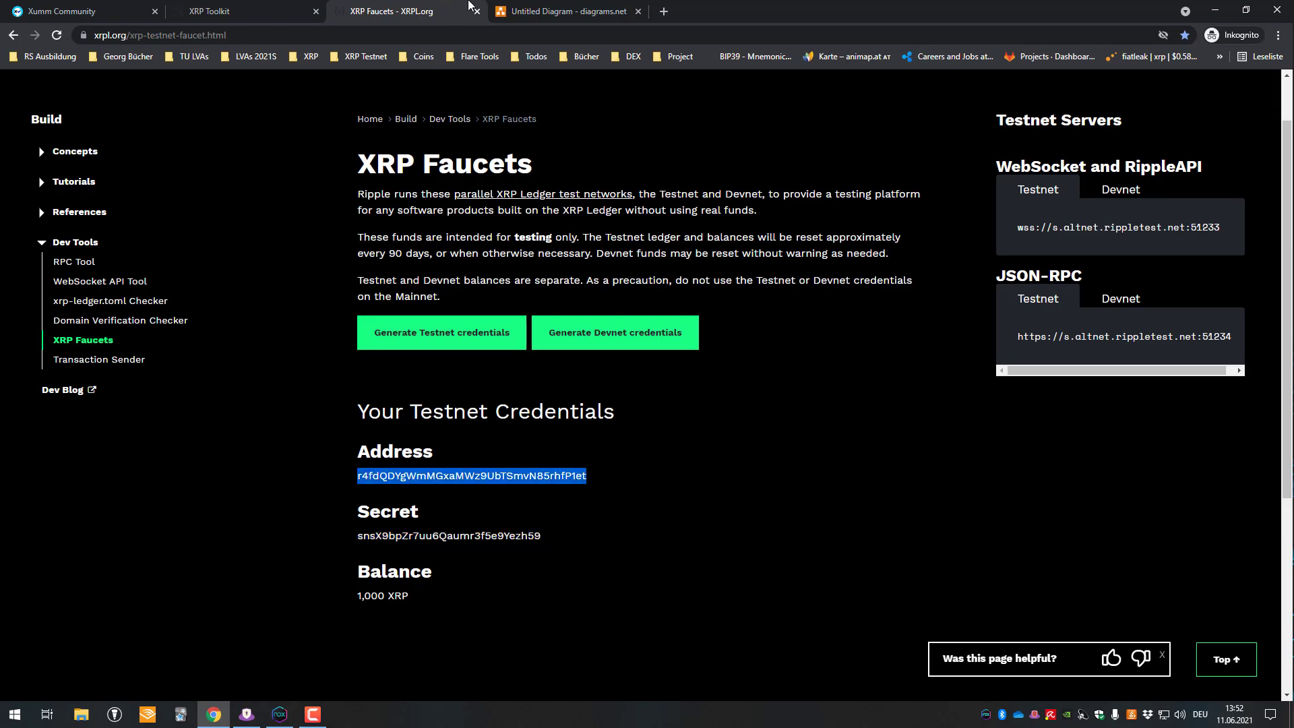
pyautogui.click(297, 8)
pyautogui.click(571, 11)
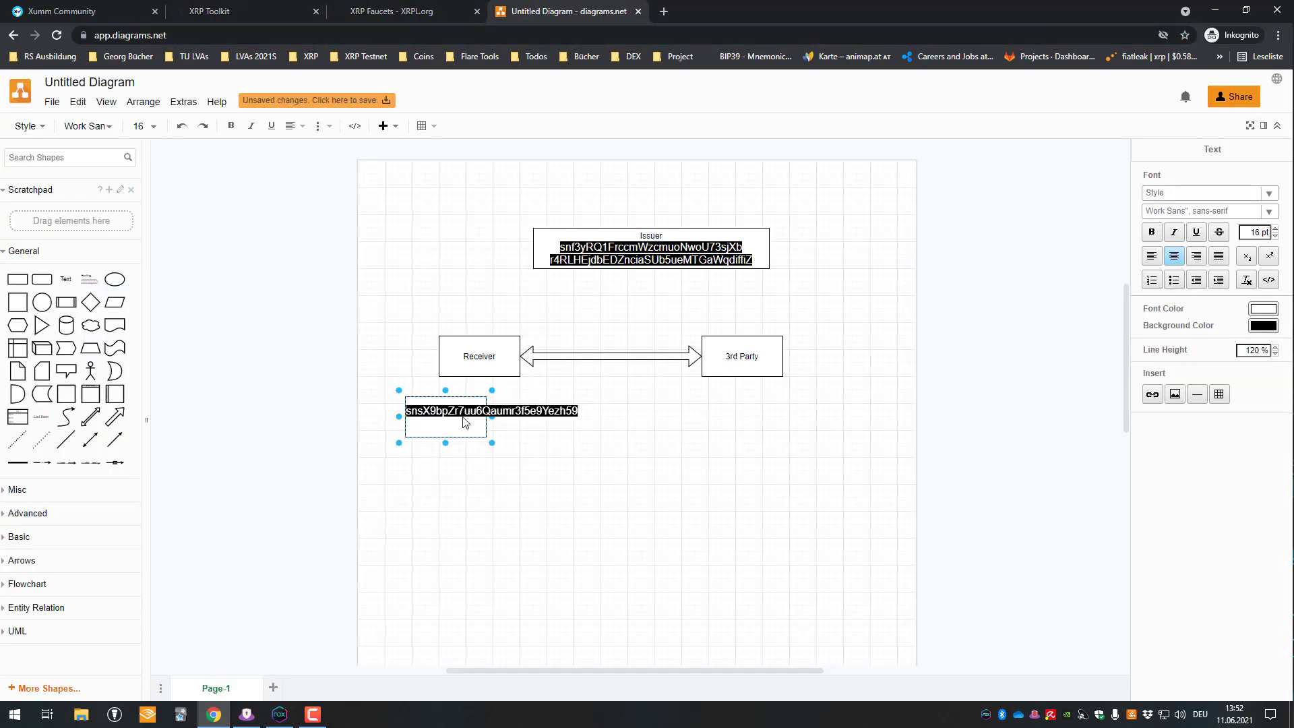
pyautogui.press('Return')
pyautogui.hotkey('ctrl', 'v')
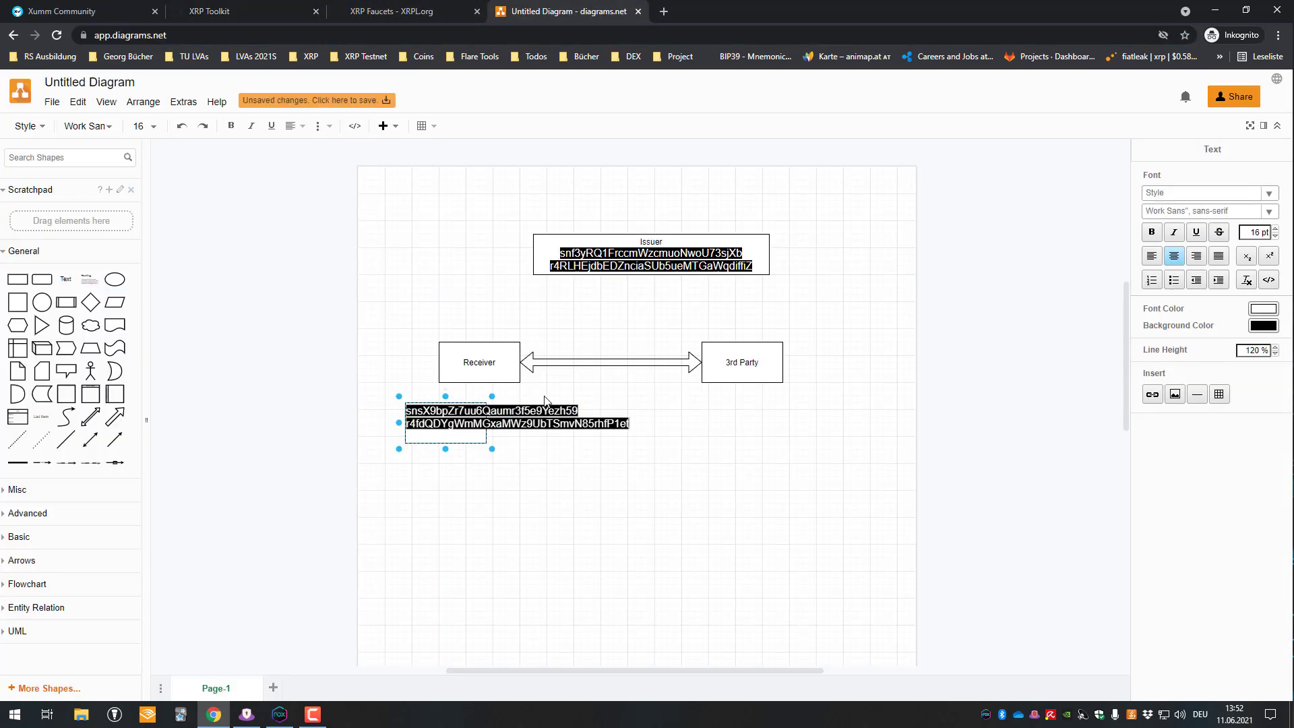
pyautogui.click(607, 526)
pyautogui.click(484, 442)
pyautogui.moveTo(486, 442); pyautogui.dragTo(563, 434)
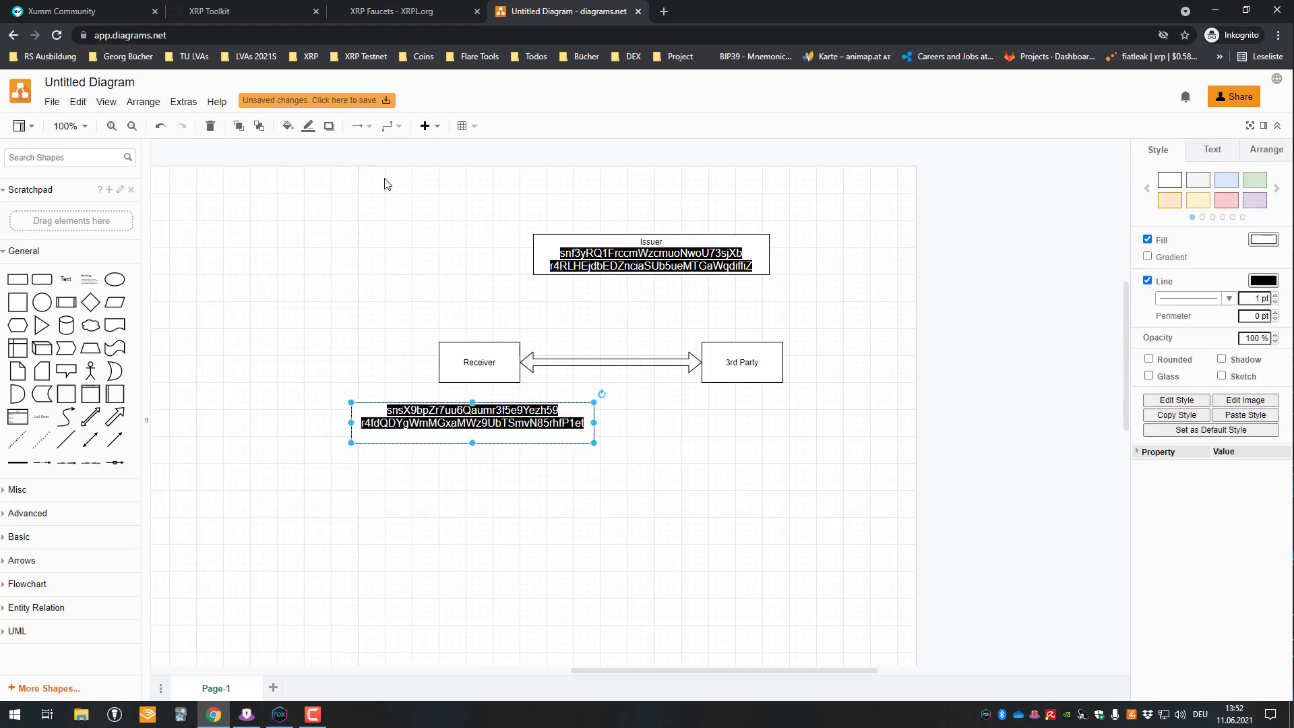
pyautogui.click(392, 11)
# - Generate a third set of credentials and paste its secret into a new box under 3rd Party
pyautogui.click(491, 326)
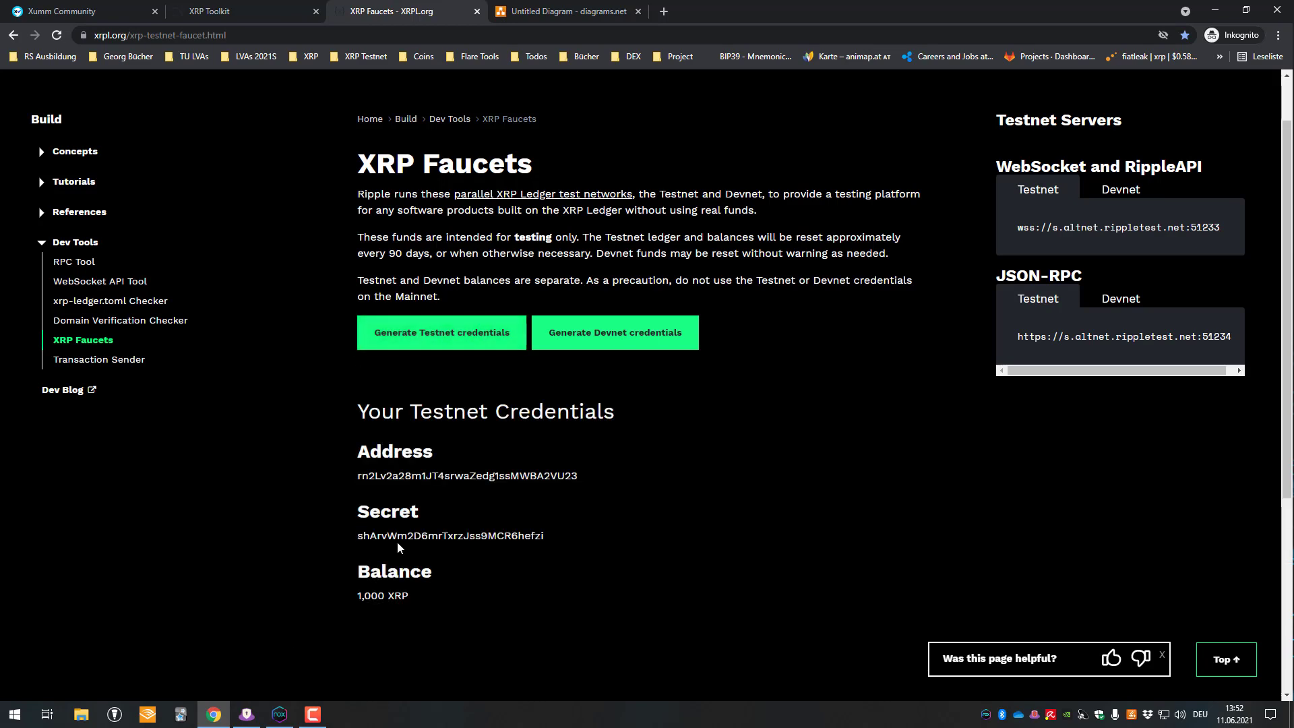
pyautogui.doubleClick(398, 537)
pyautogui.click(609, 8)
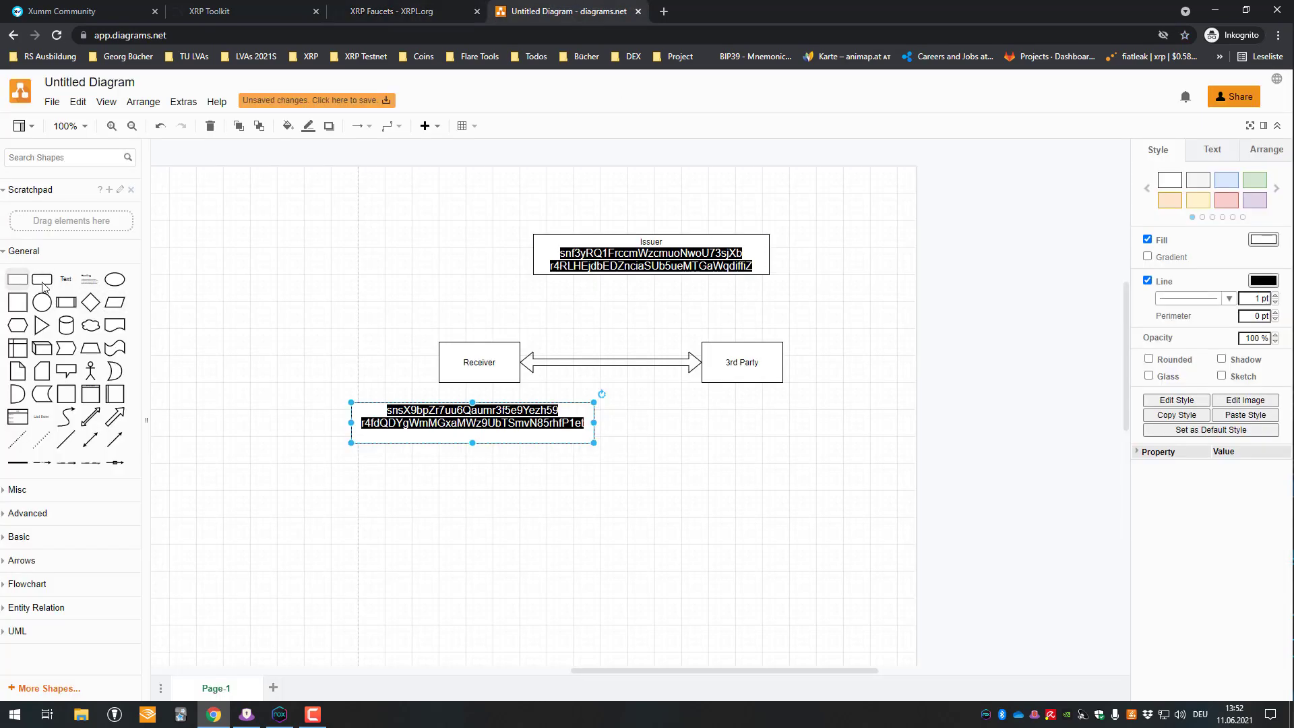
pyautogui.moveTo(18, 278); pyautogui.dragTo(918, 448)
pyautogui.doubleClick(711, 422)
pyautogui.hotkey('ctrl', 'v')
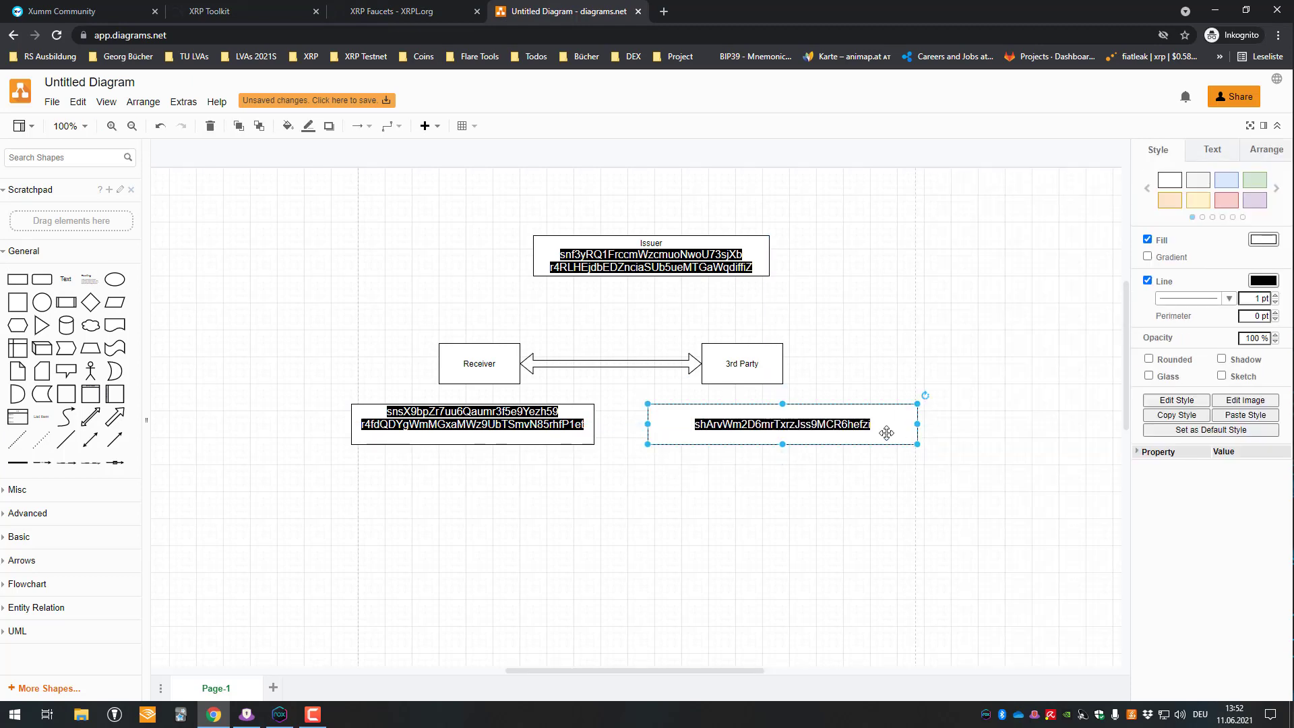
# - Add the third testnet address as the box's second line
pyautogui.doubleClick(903, 439)
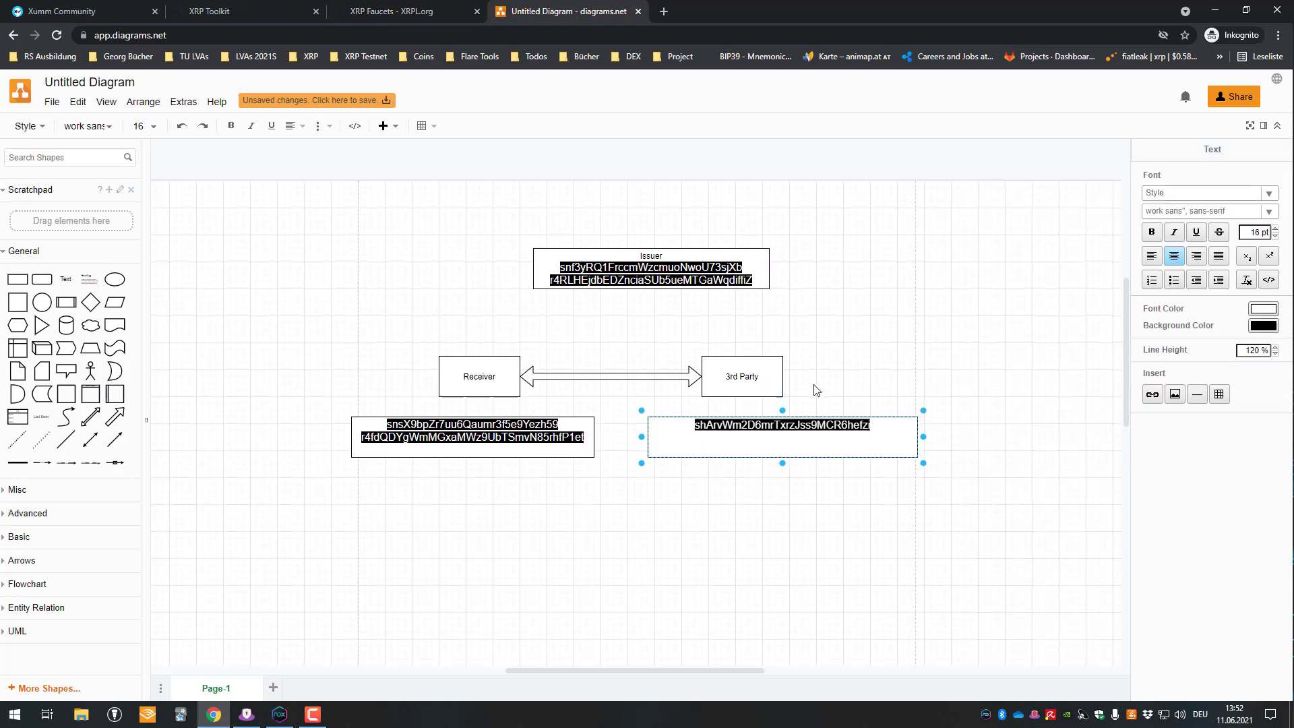
pyautogui.hotkey('ctrl', 'shift', 'Tab')
pyautogui.hotkey('ctrl', 'shift', 'Tab')
pyautogui.hotkey('ctrl', 'Tab')
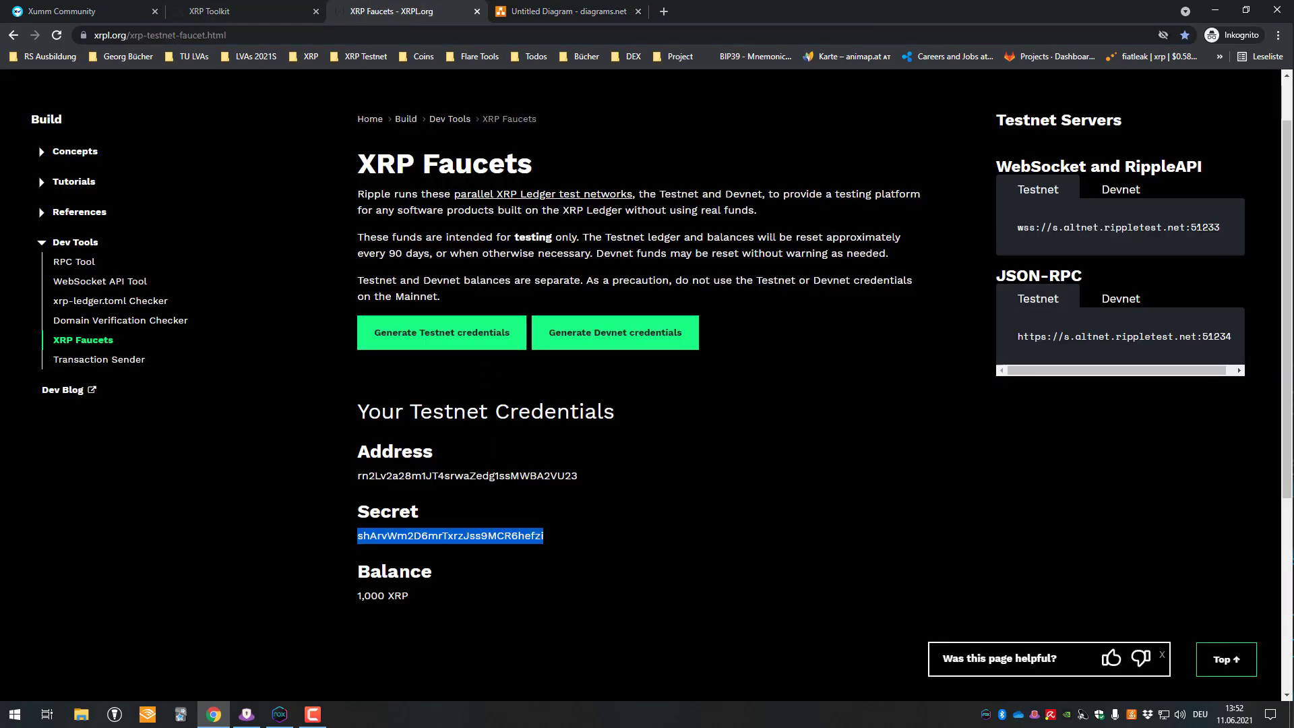
pyautogui.doubleClick(408, 478)
pyautogui.click(576, 9)
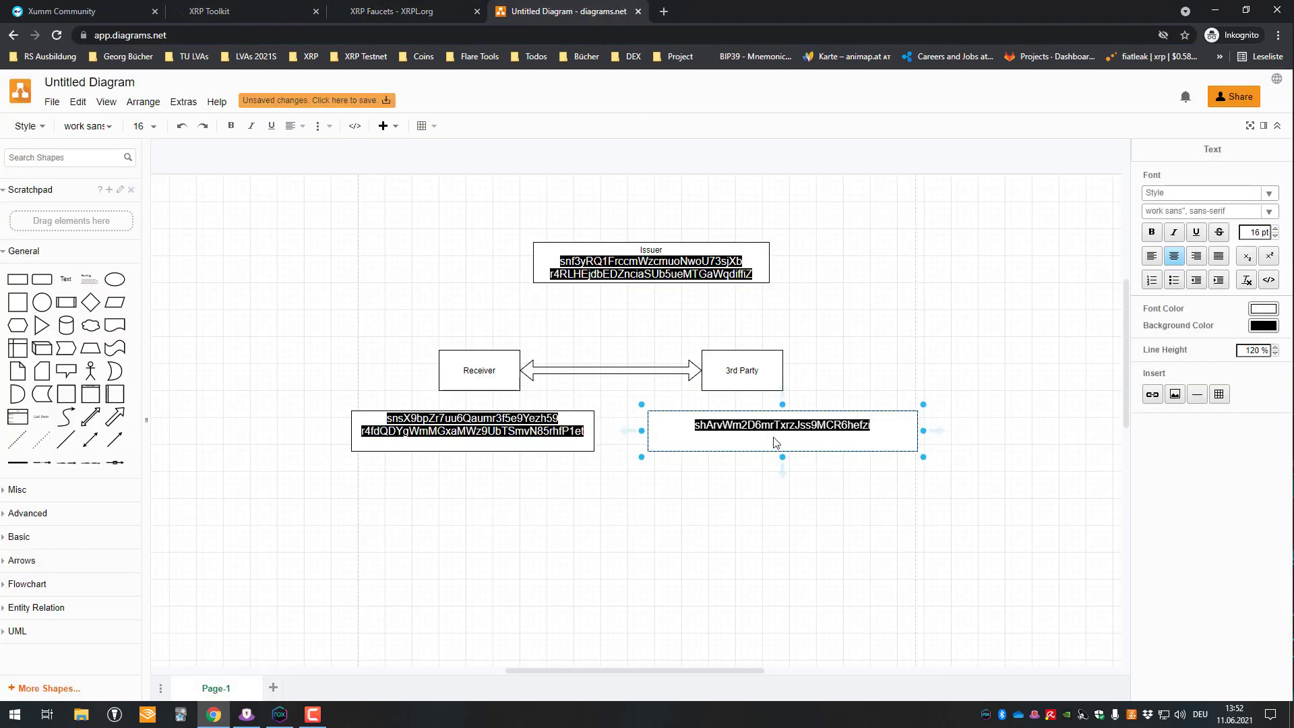
pyautogui.hotkey('ctrl', 'v')
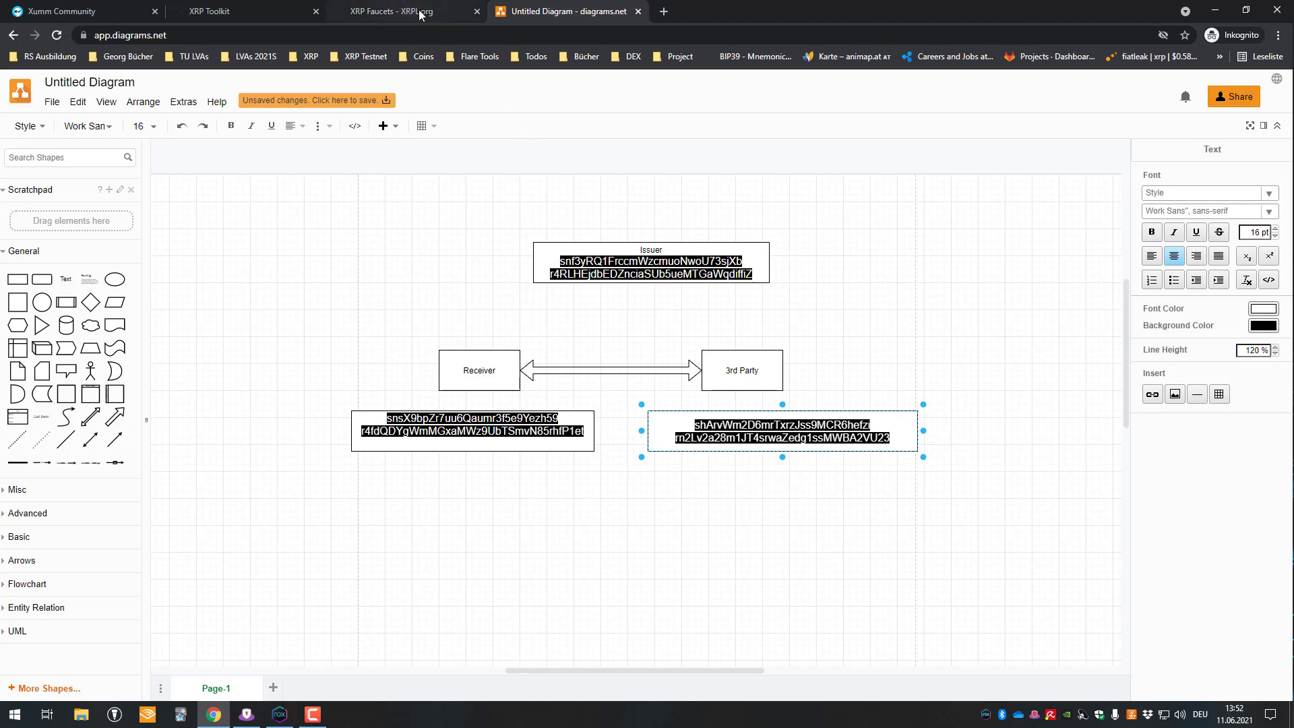
# - Bring up Xumm in NoxPlayer and go to its Advanced settings
pyautogui.click(279, 714)
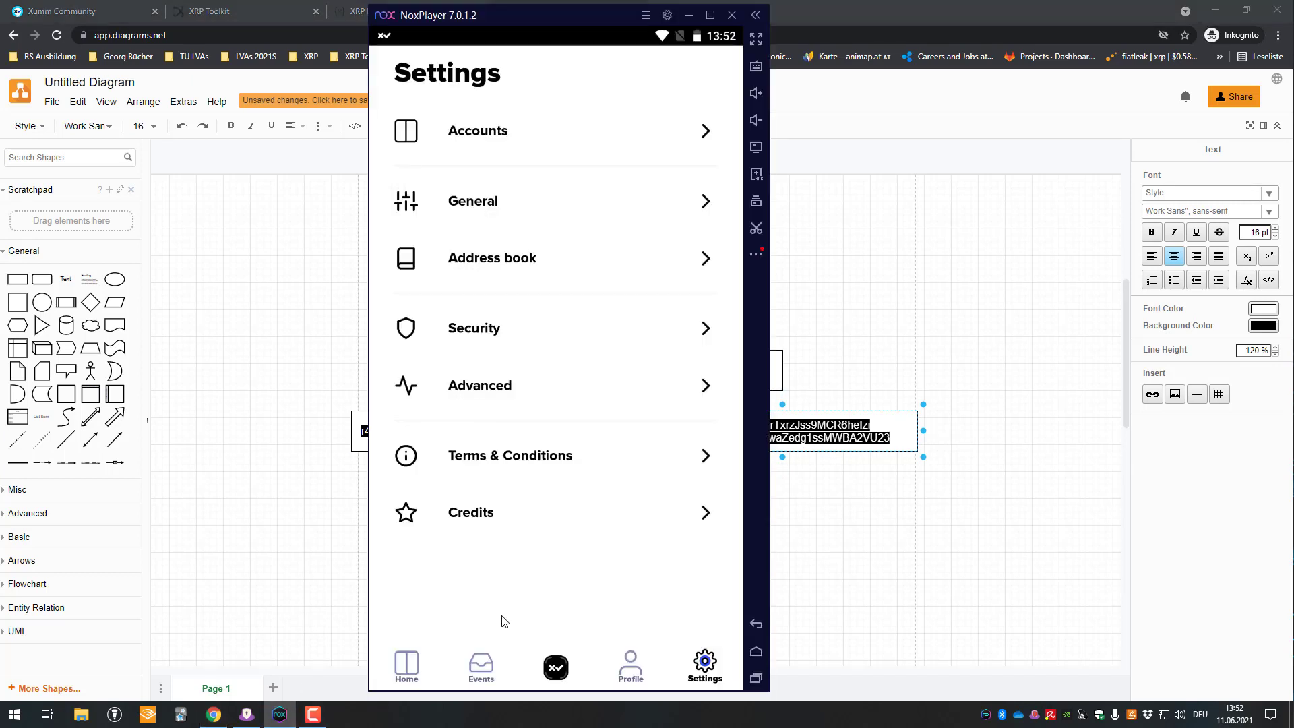
pyautogui.click(428, 661)
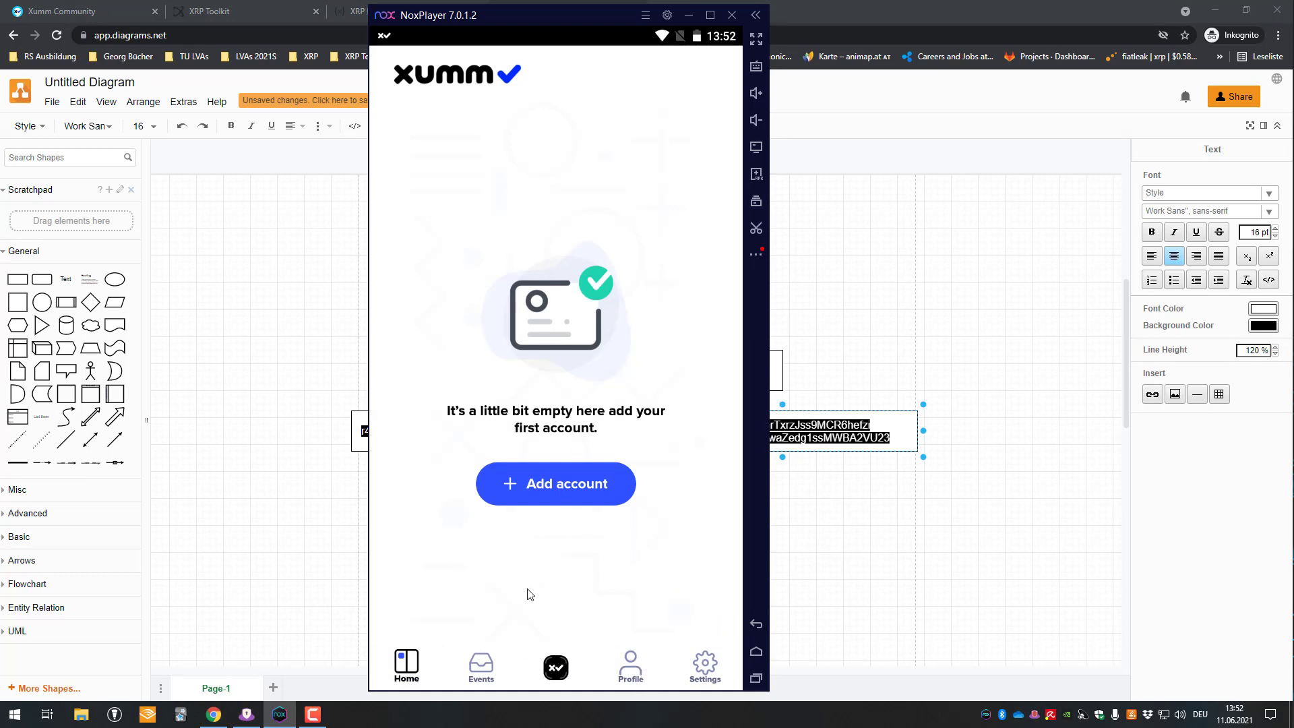
pyautogui.click(702, 680)
pyautogui.click(425, 671)
pyautogui.click(704, 667)
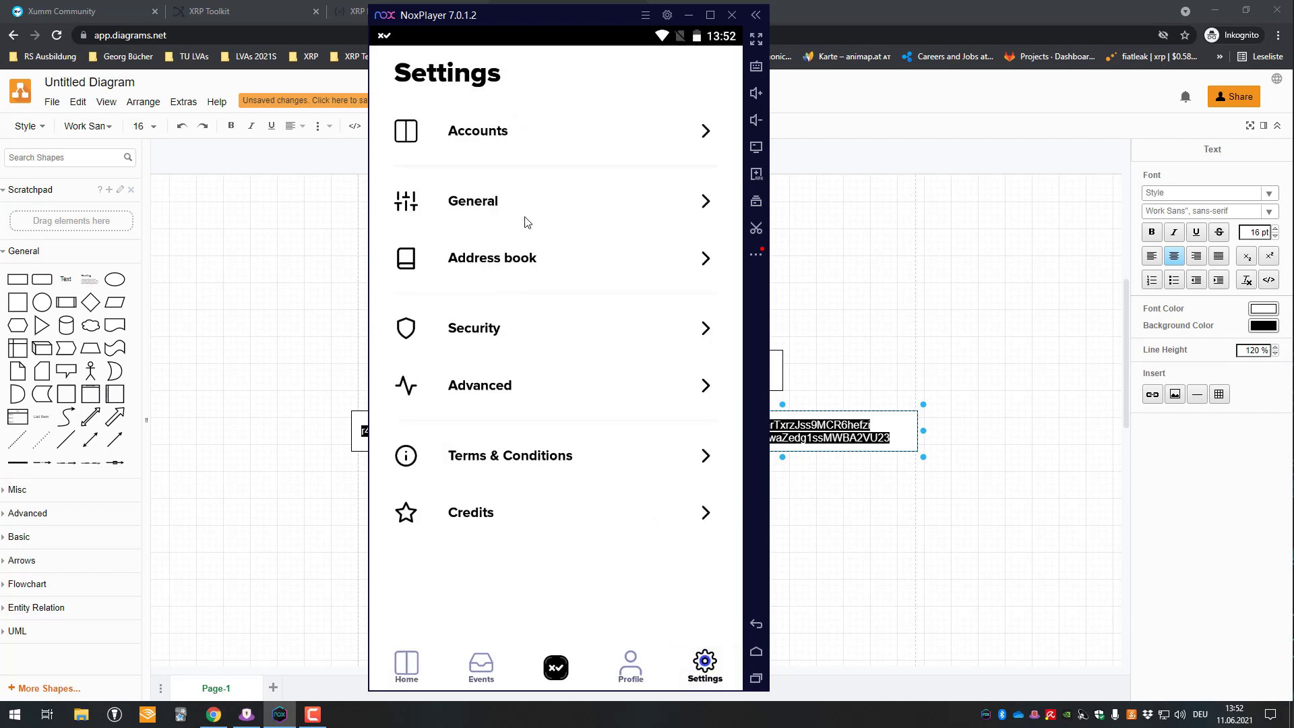
pyautogui.click(503, 383)
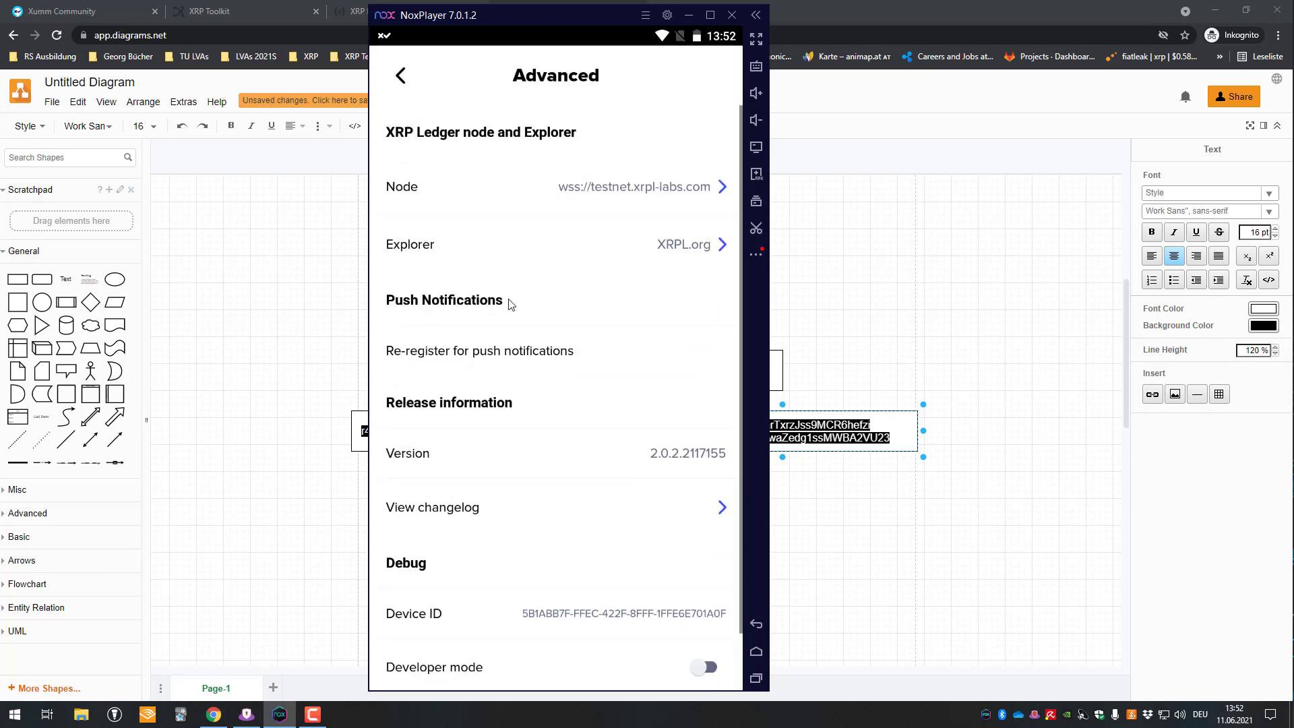
# - Switch the node to xrplcluster.com mainnet, then back to testnet.xrpl-labs.com
pyautogui.click(647, 191)
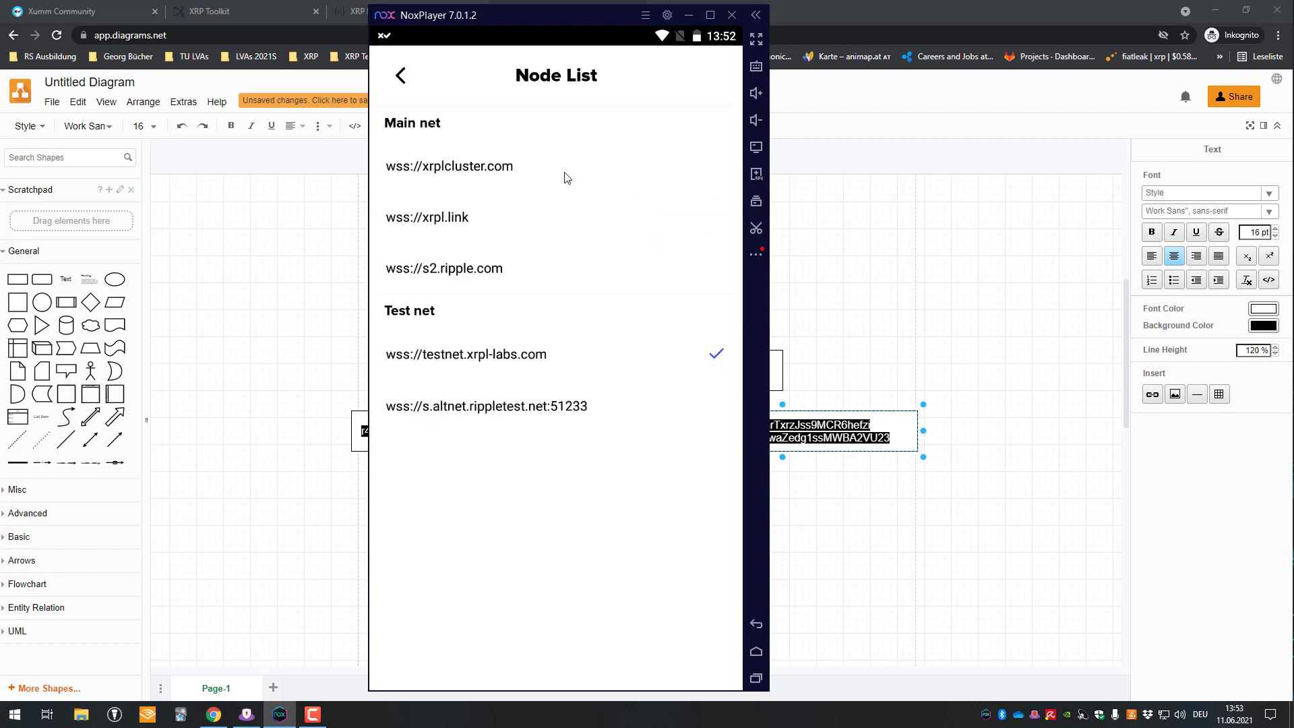
pyautogui.click(475, 348)
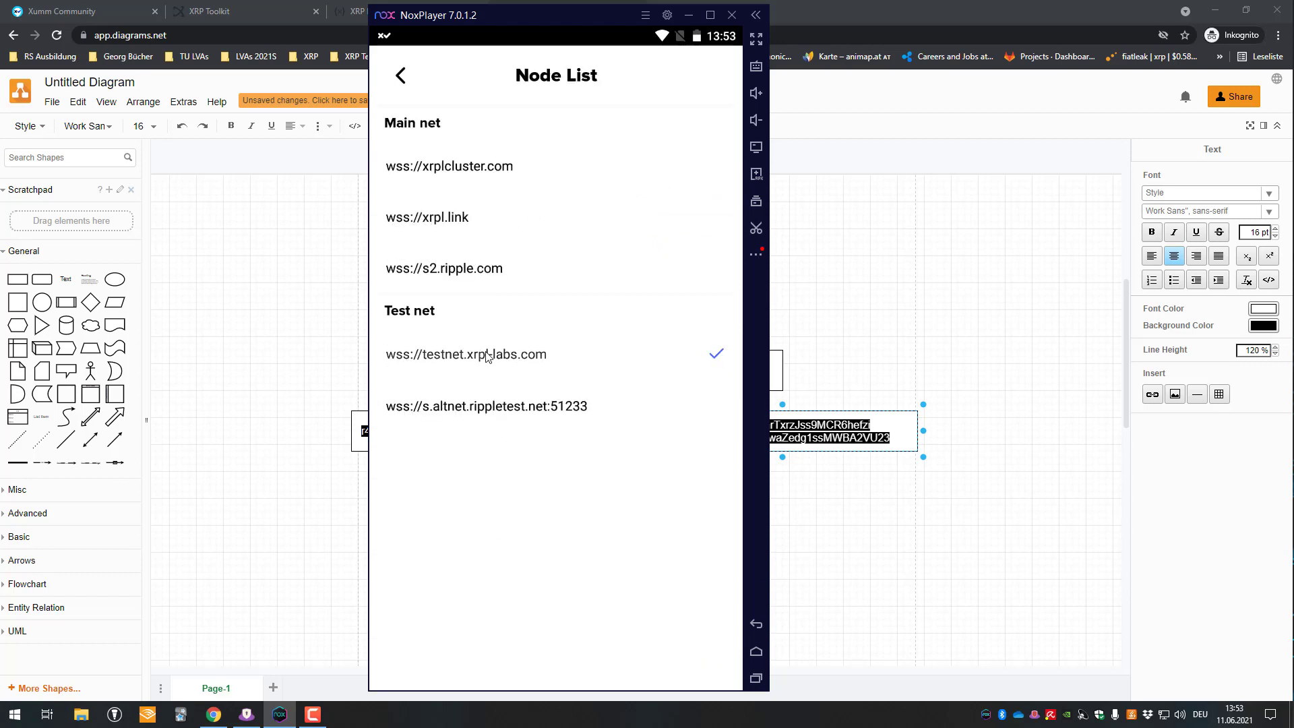
pyautogui.click(452, 168)
pyautogui.click(668, 413)
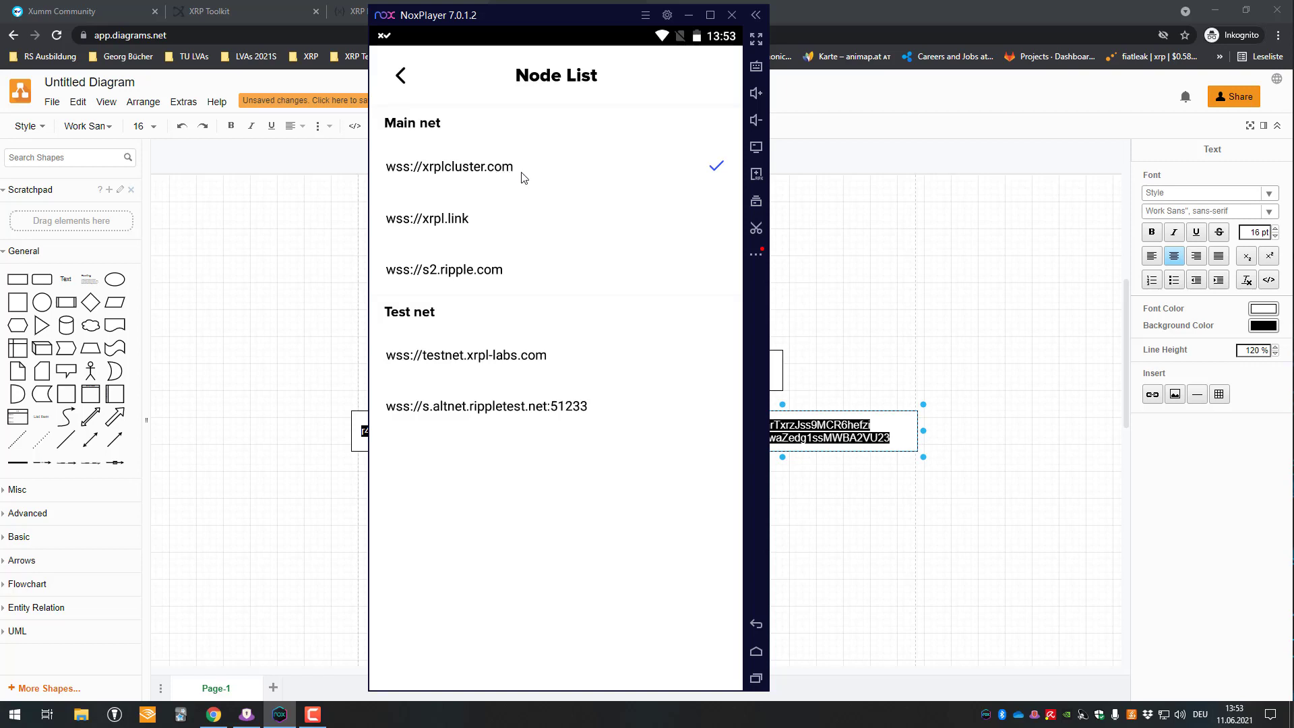
pyautogui.click(484, 353)
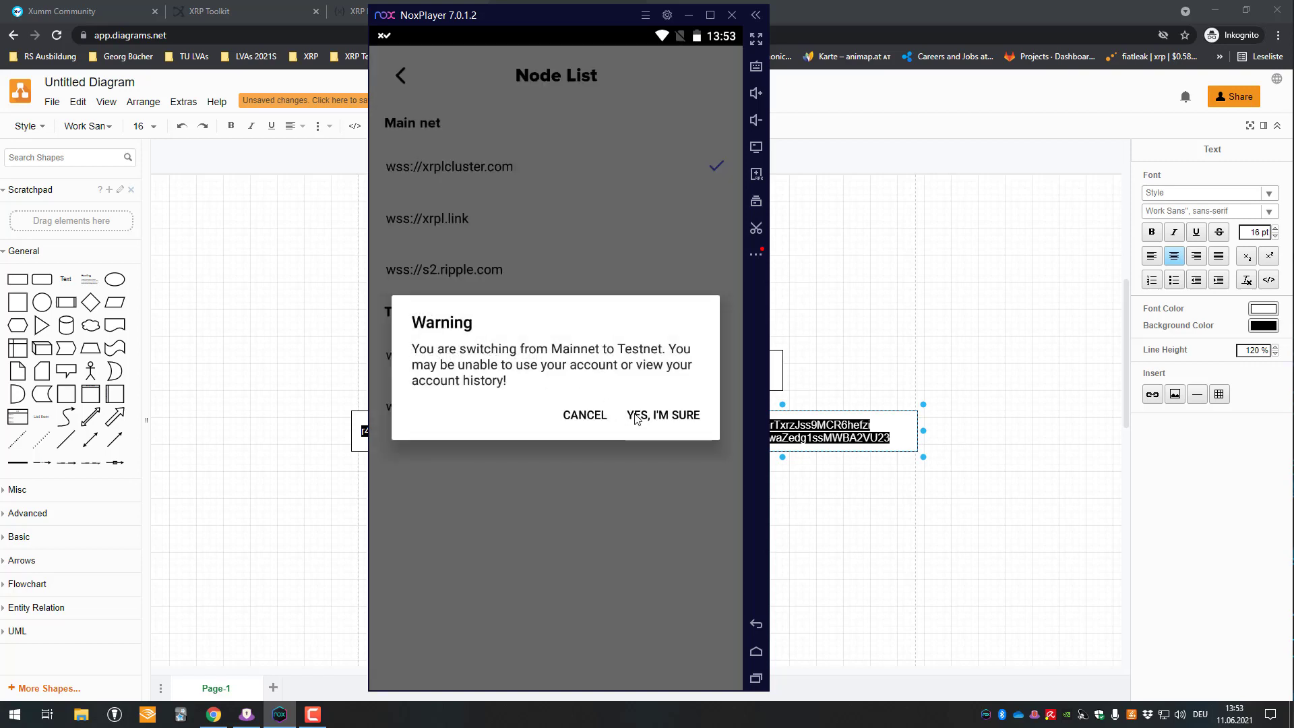
pyautogui.click(658, 415)
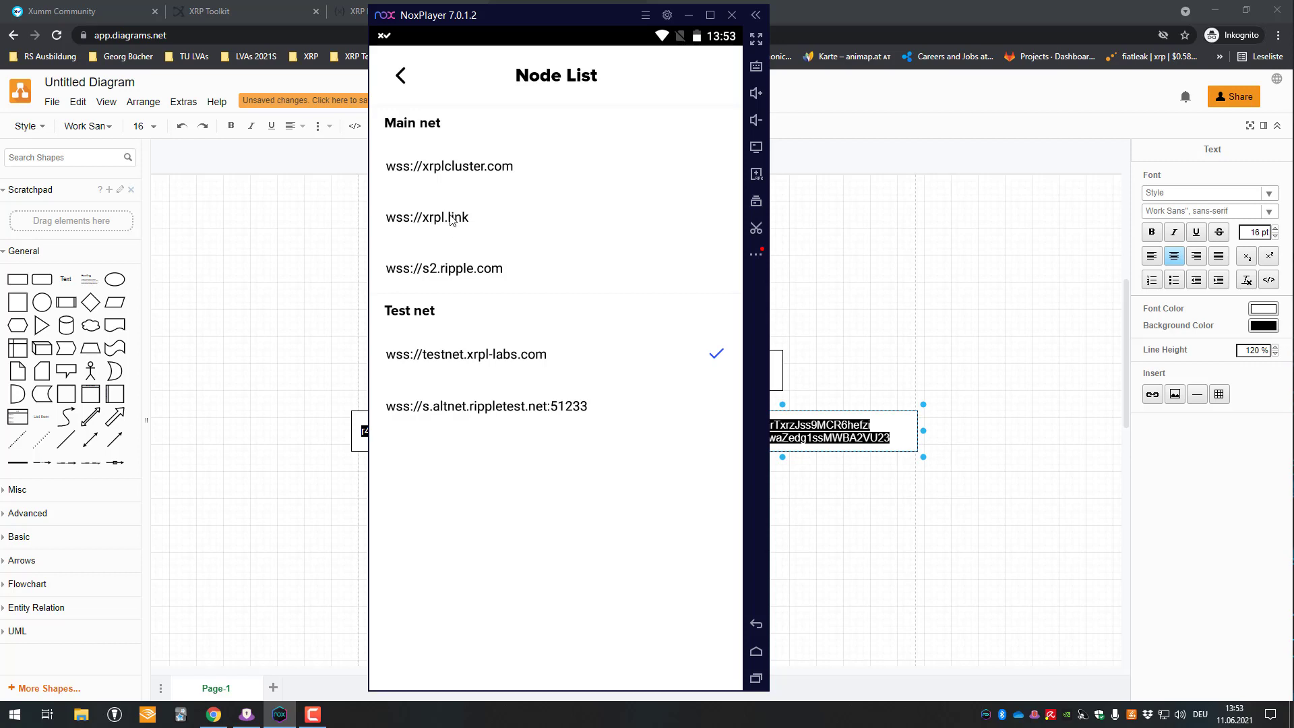
pyautogui.click(402, 80)
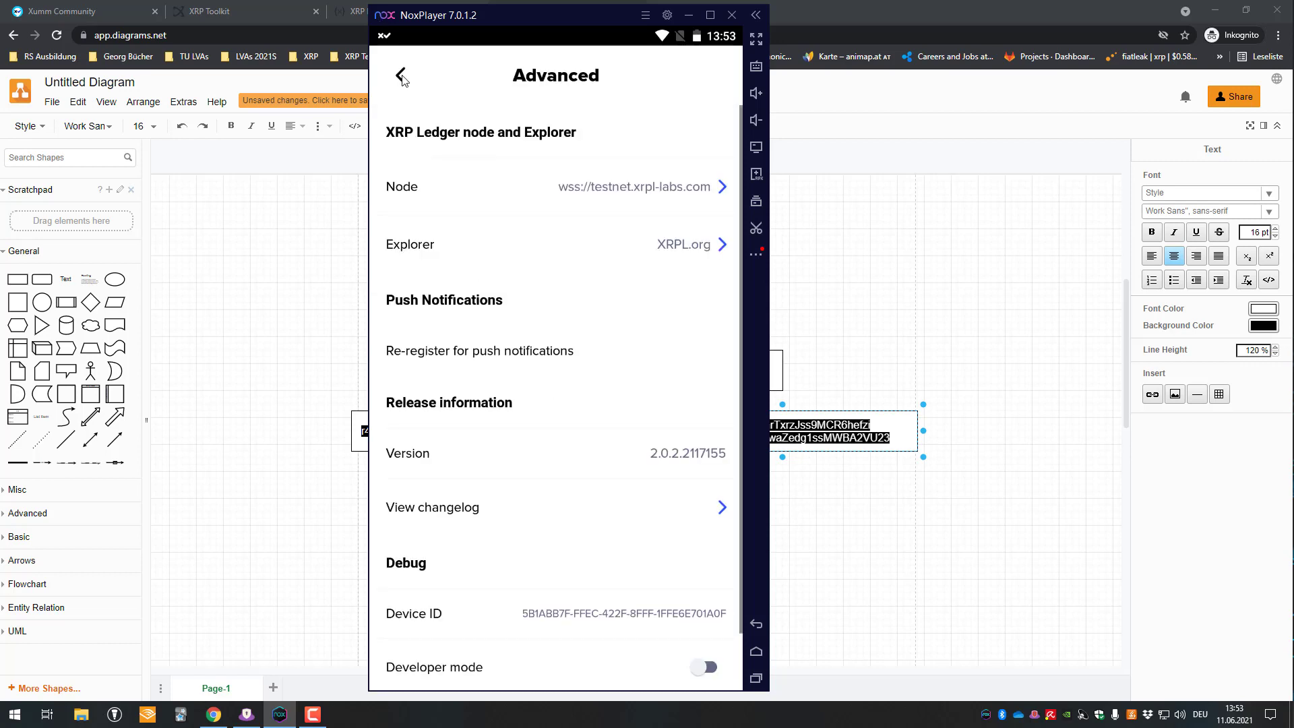
# - Start importing an existing account in Xumm with full access via Family Seed
pyautogui.click(748, 615)
pyautogui.click(638, 671)
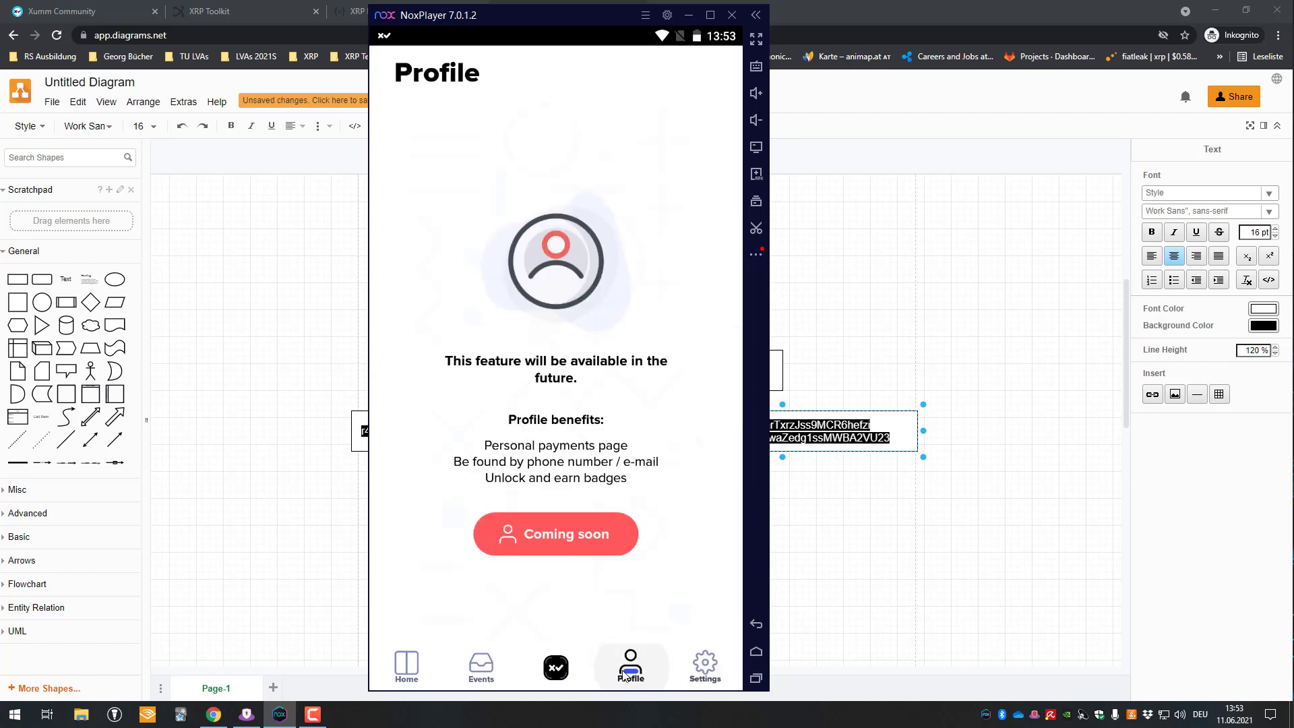
pyautogui.click(694, 669)
pyautogui.click(476, 133)
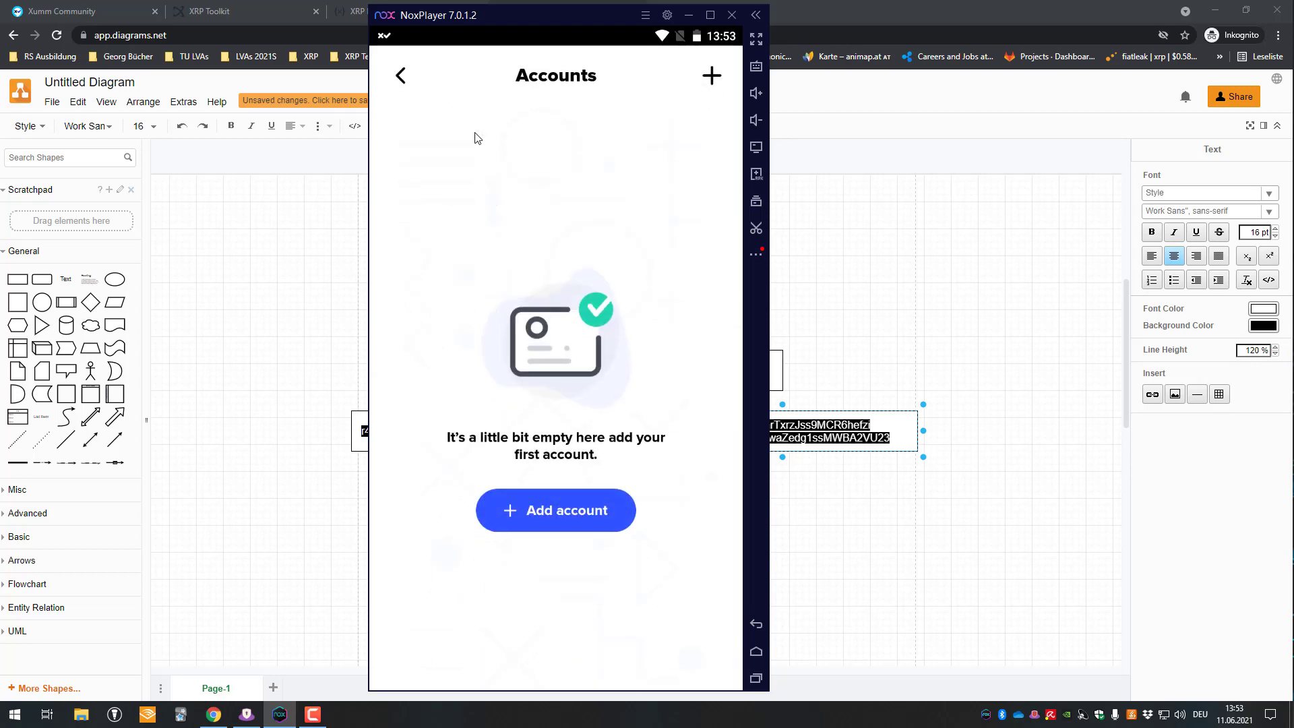
pyautogui.click(526, 499)
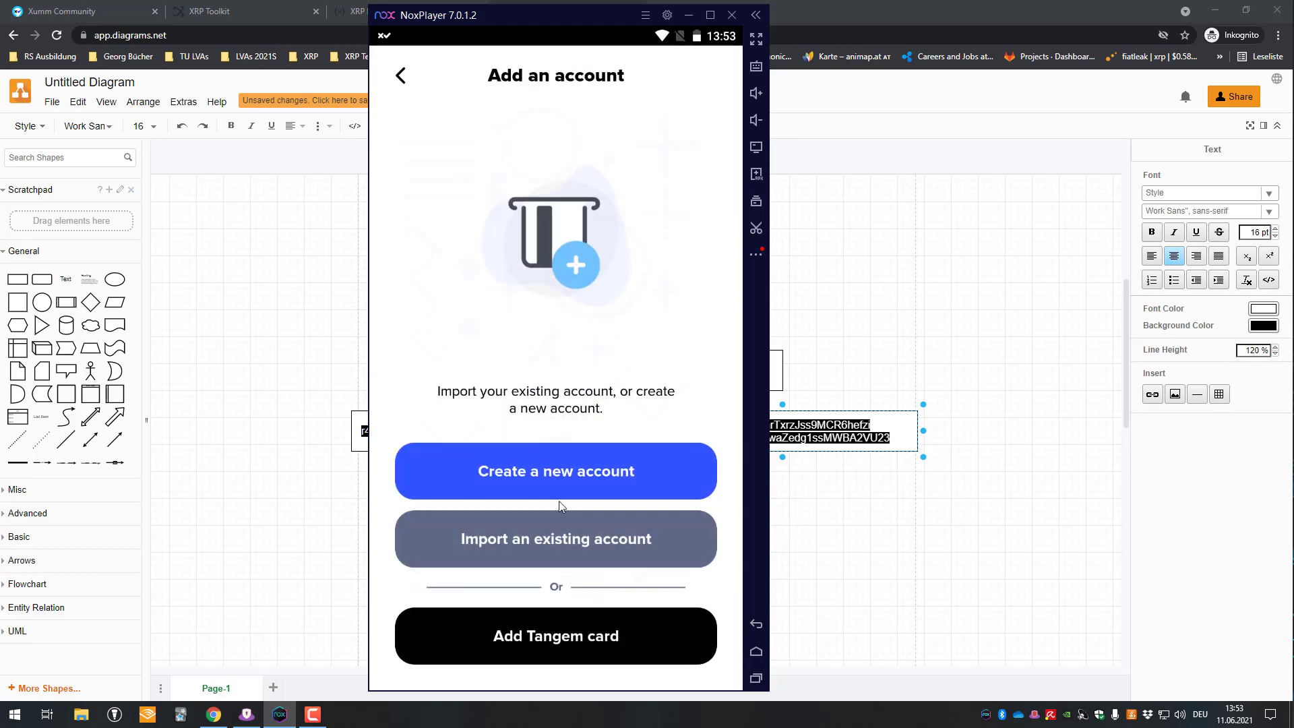
pyautogui.click(578, 565)
pyautogui.click(669, 640)
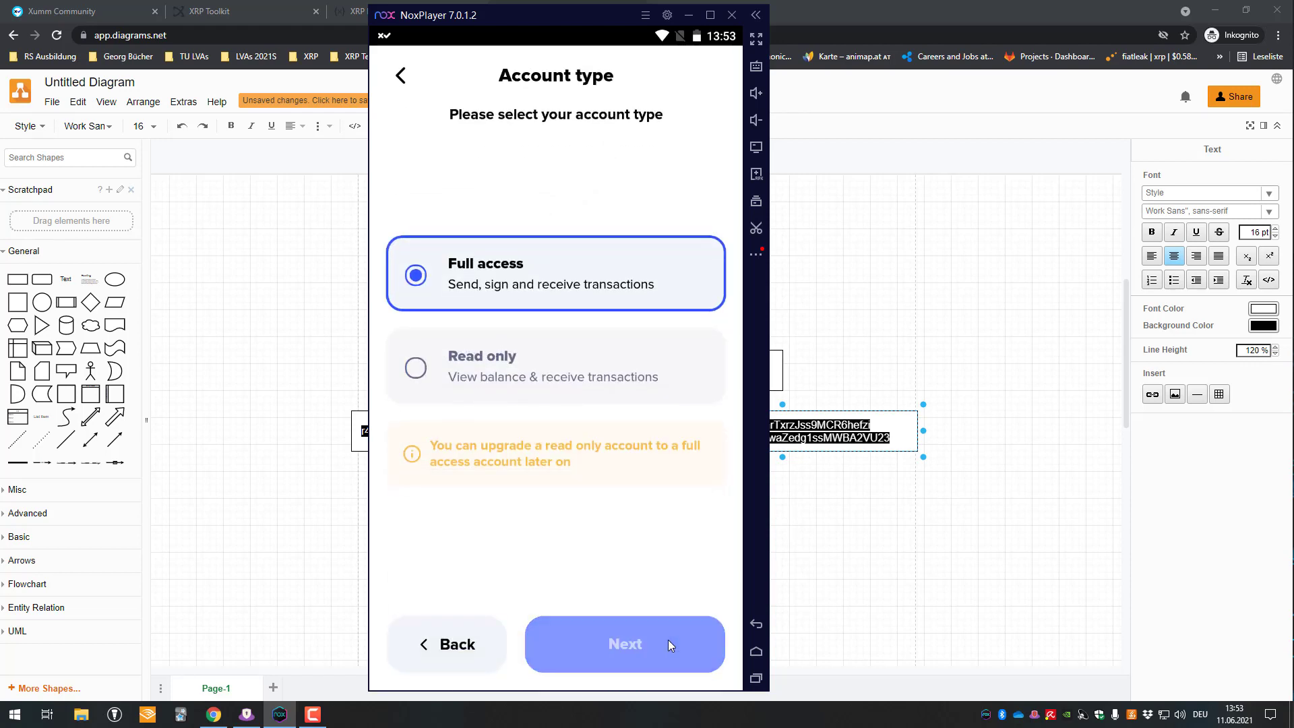
pyautogui.click(515, 333)
# - Select the issuer secret from the diagram's Issuer box
pyautogui.click(297, 326)
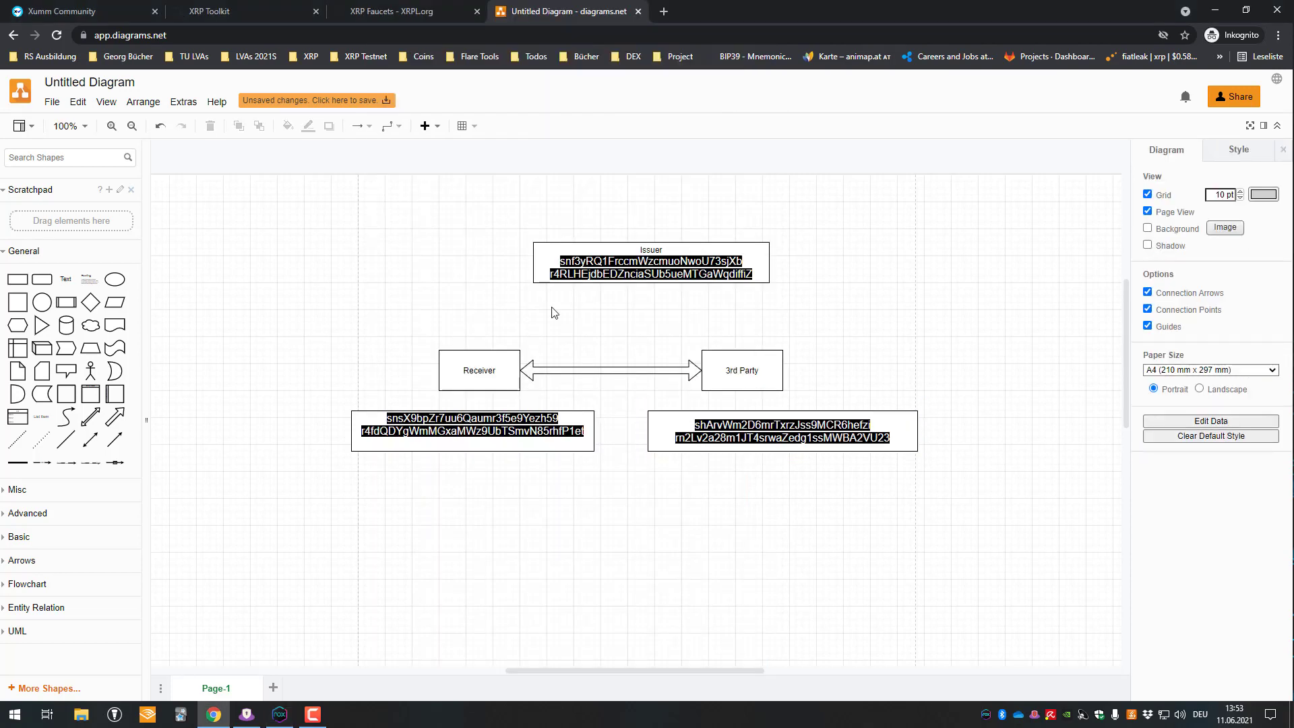
pyautogui.doubleClick(616, 277)
pyautogui.doubleClick(620, 276)
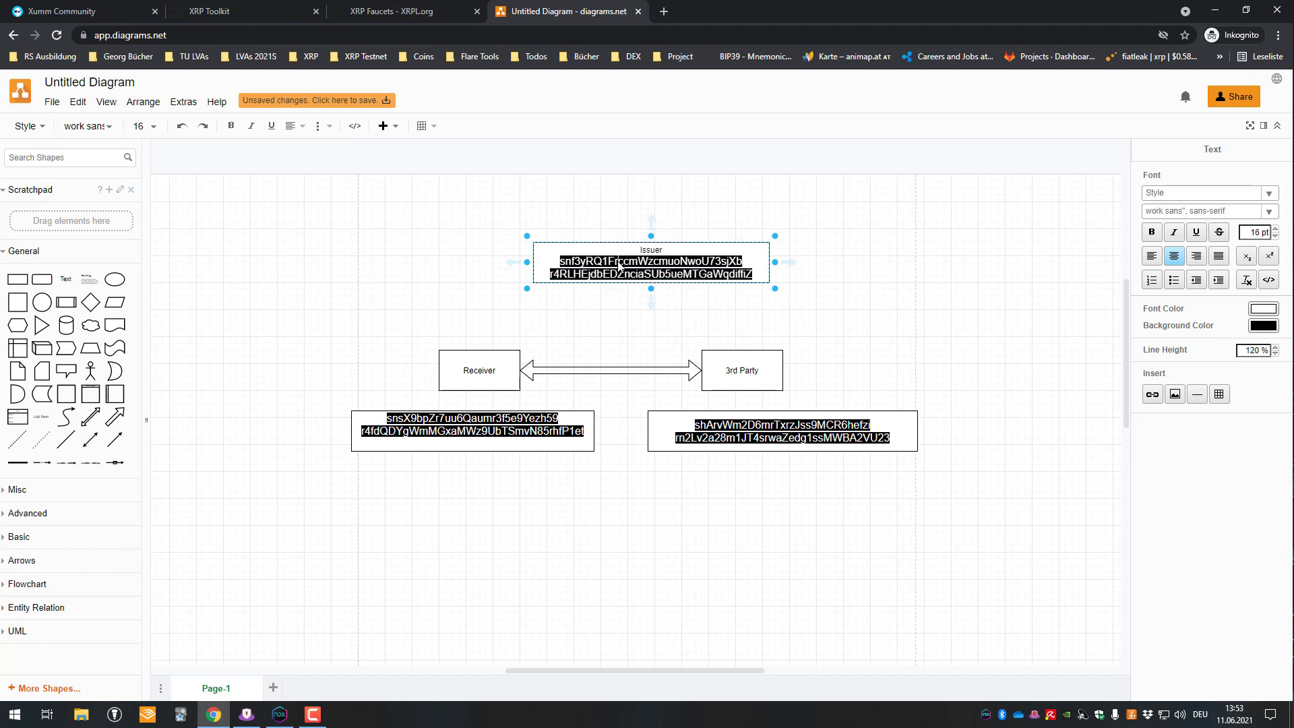
pyautogui.doubleClick(619, 264)
pyautogui.hotkey('ctrl', 'c')
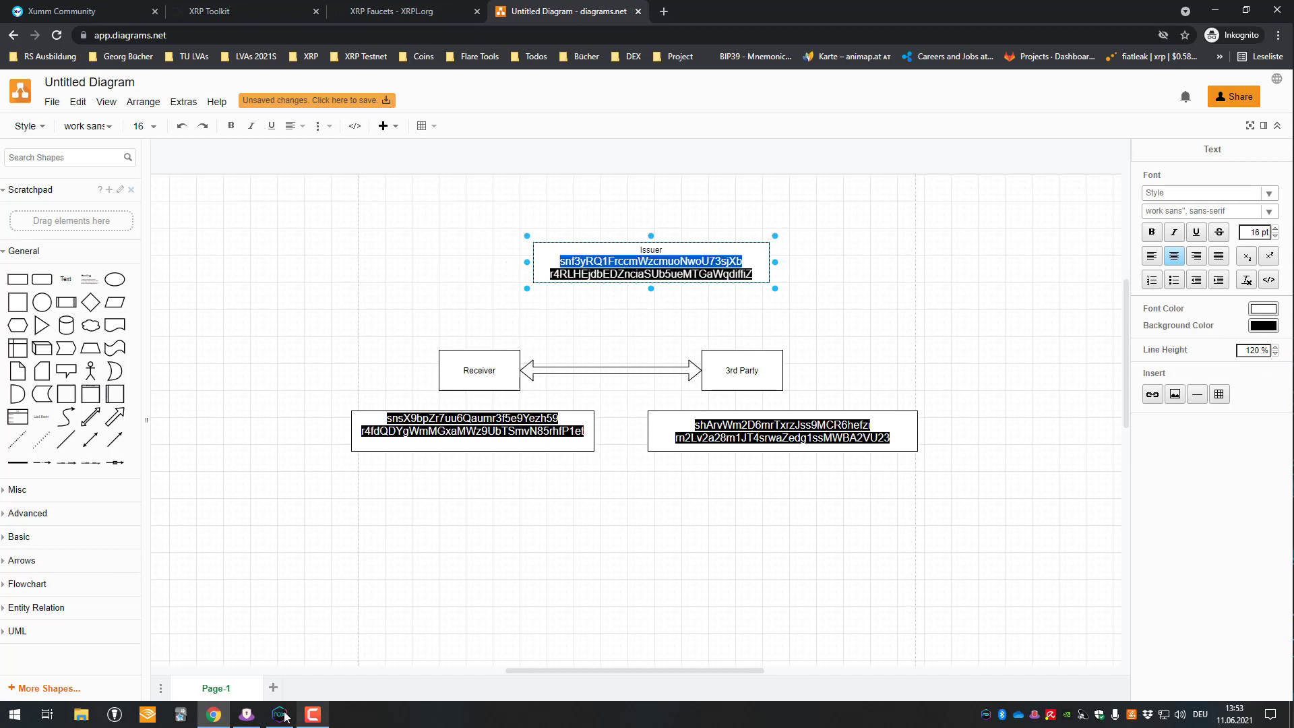
# - Paste the issuer seed, confirm the derived address and keep standard security
pyautogui.click(279, 714)
pyautogui.click(584, 667)
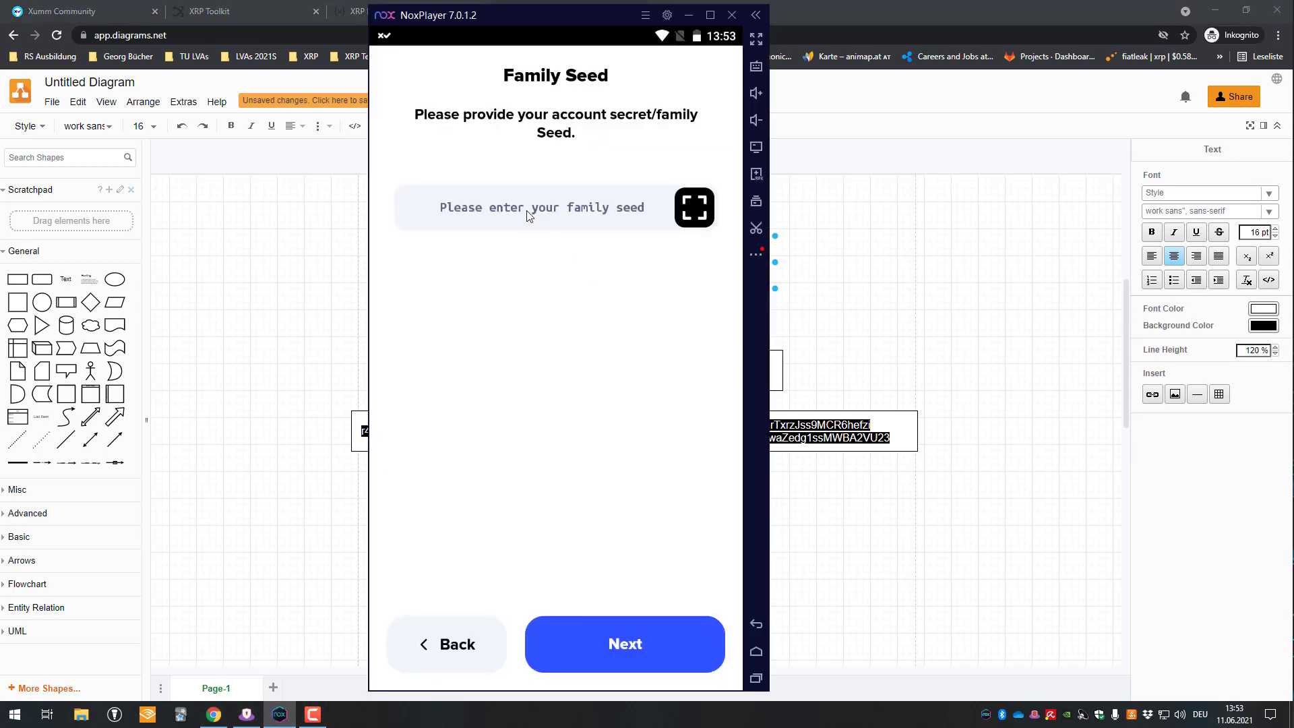
pyautogui.click(527, 214)
pyautogui.hotkey('ctrl', 'v')
pyautogui.click(644, 642)
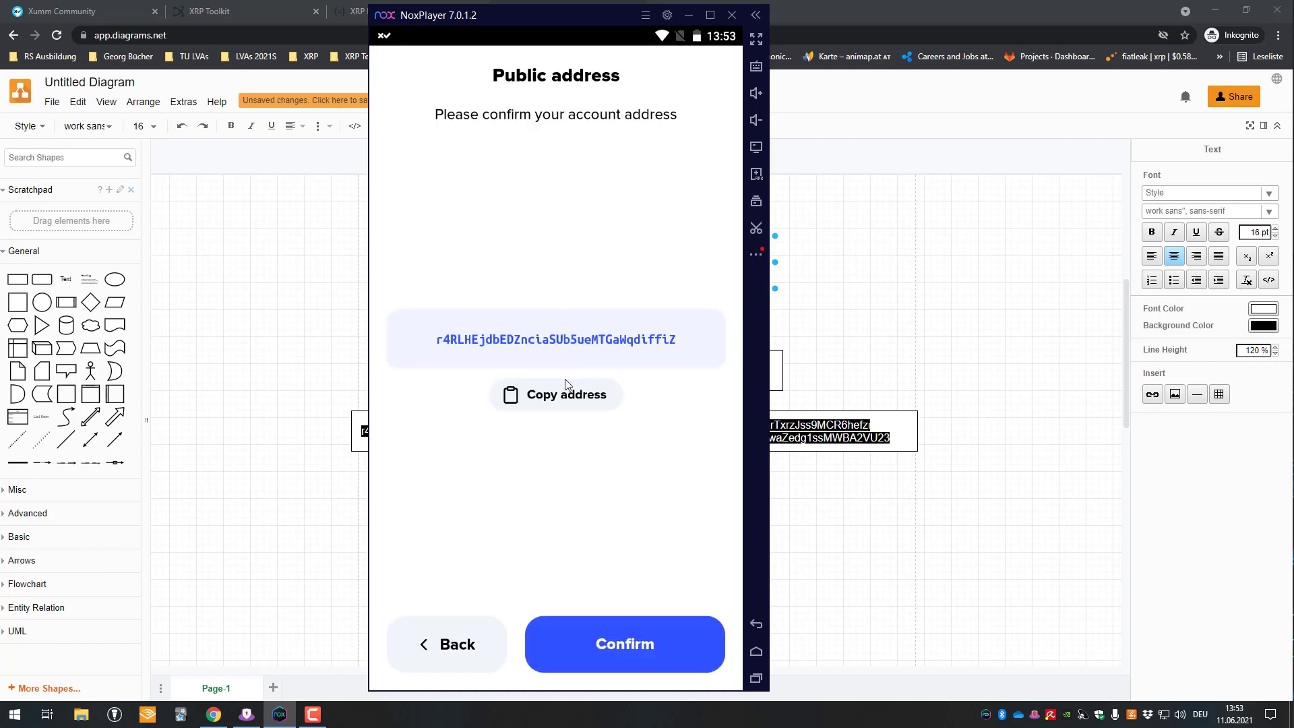
pyautogui.click(645, 641)
pyautogui.click(609, 643)
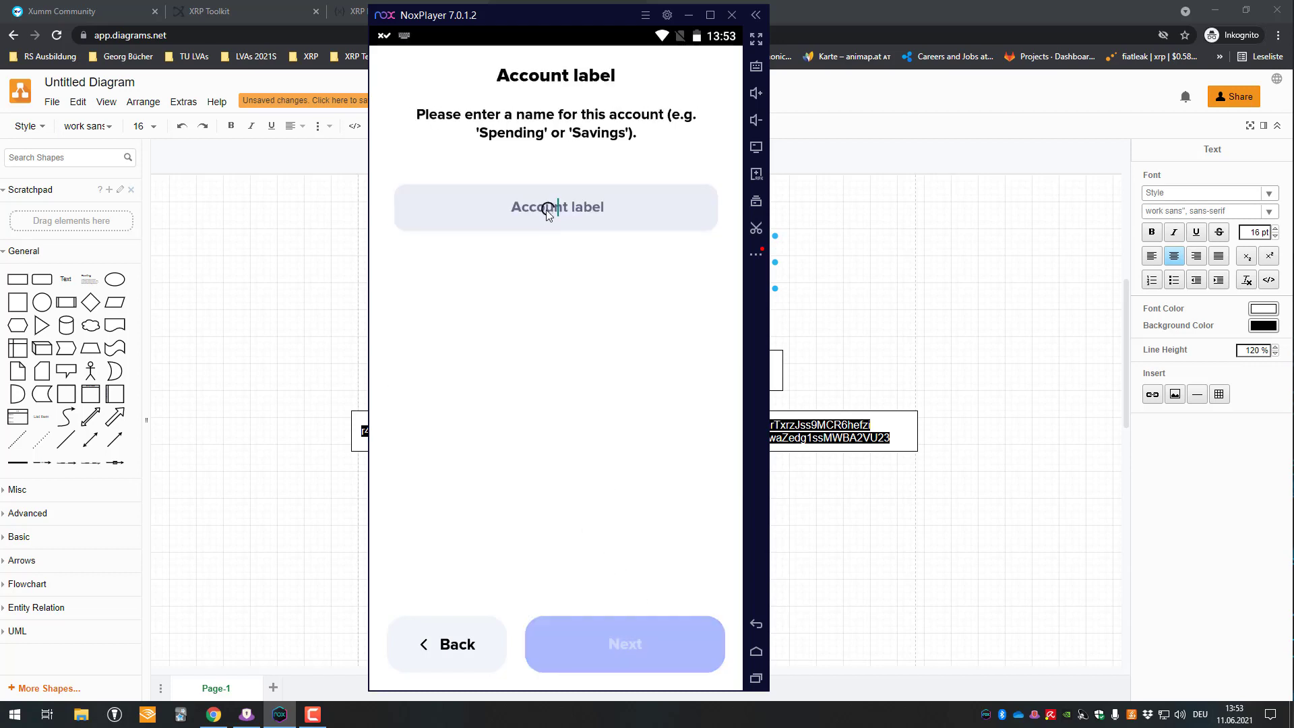
# - Name the account 'Issuer', finish the import and check its 980 XRP balance
pyautogui.click(548, 212)
pyautogui.write('Issuer')
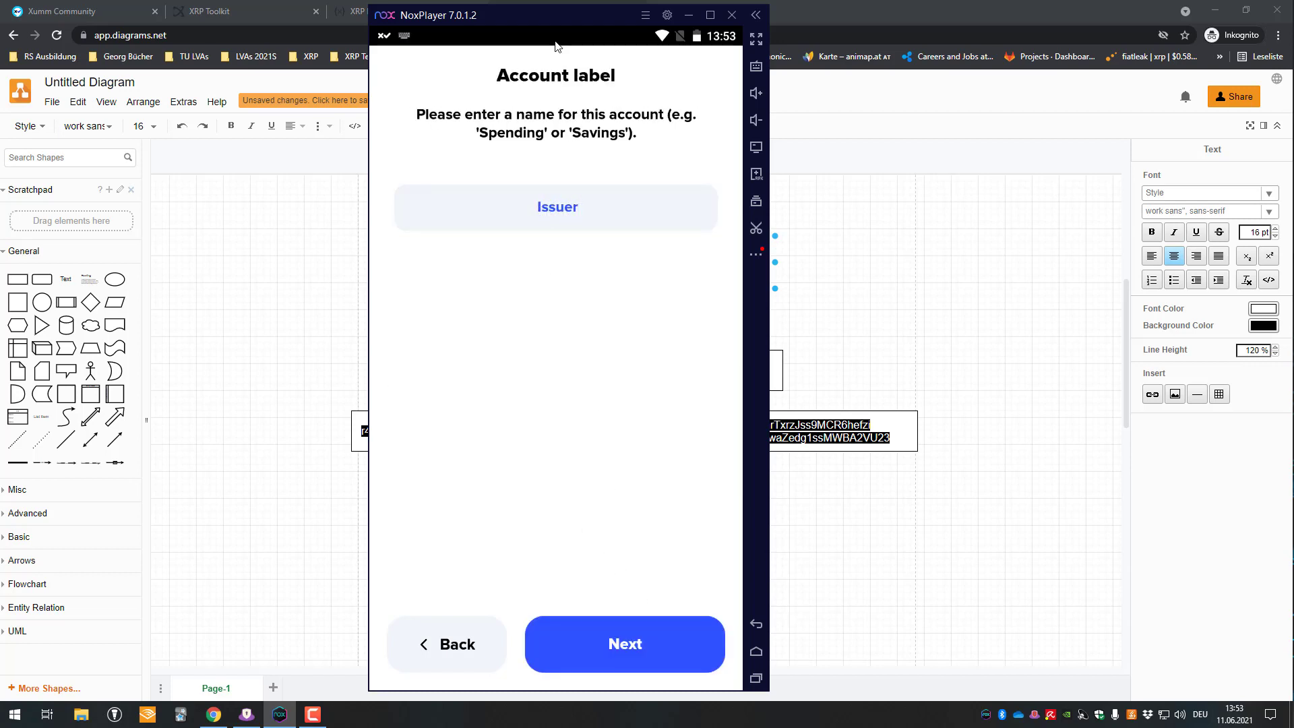
pyautogui.moveTo(559, 42); pyautogui.dragTo(554, 370)
pyautogui.click(503, 164)
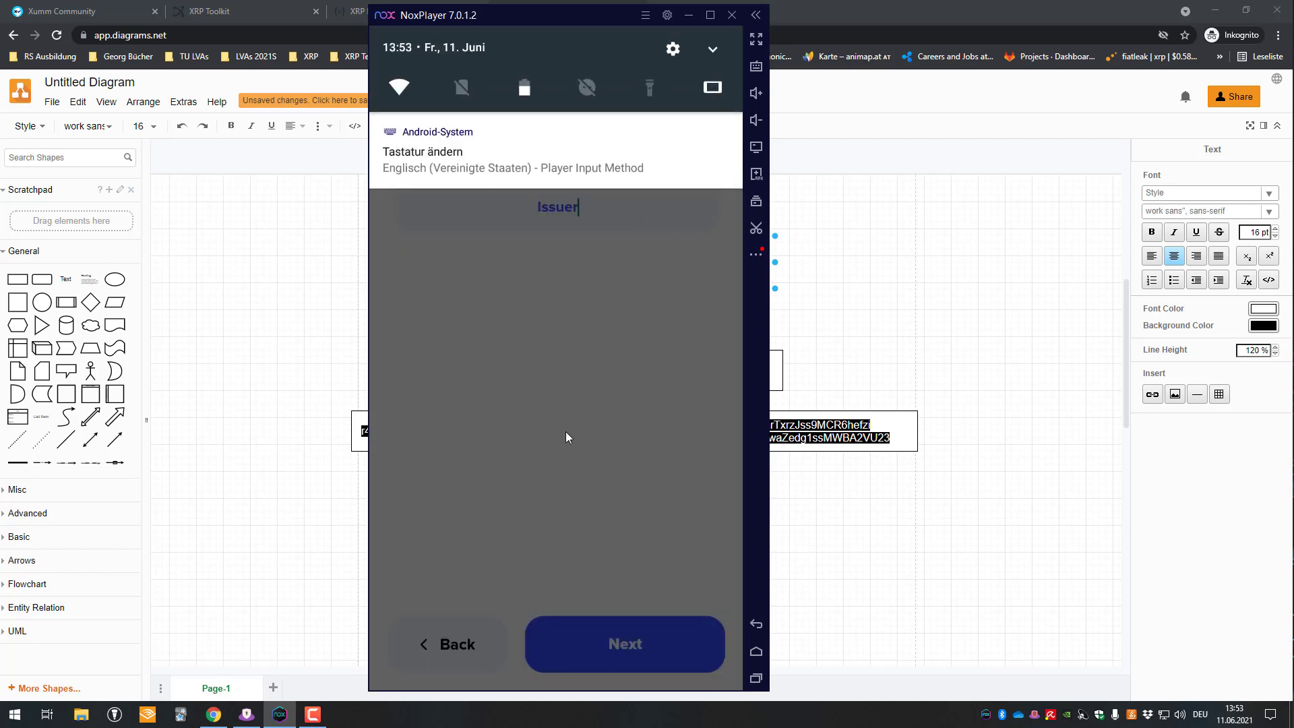
pyautogui.click(627, 637)
pyautogui.click(631, 624)
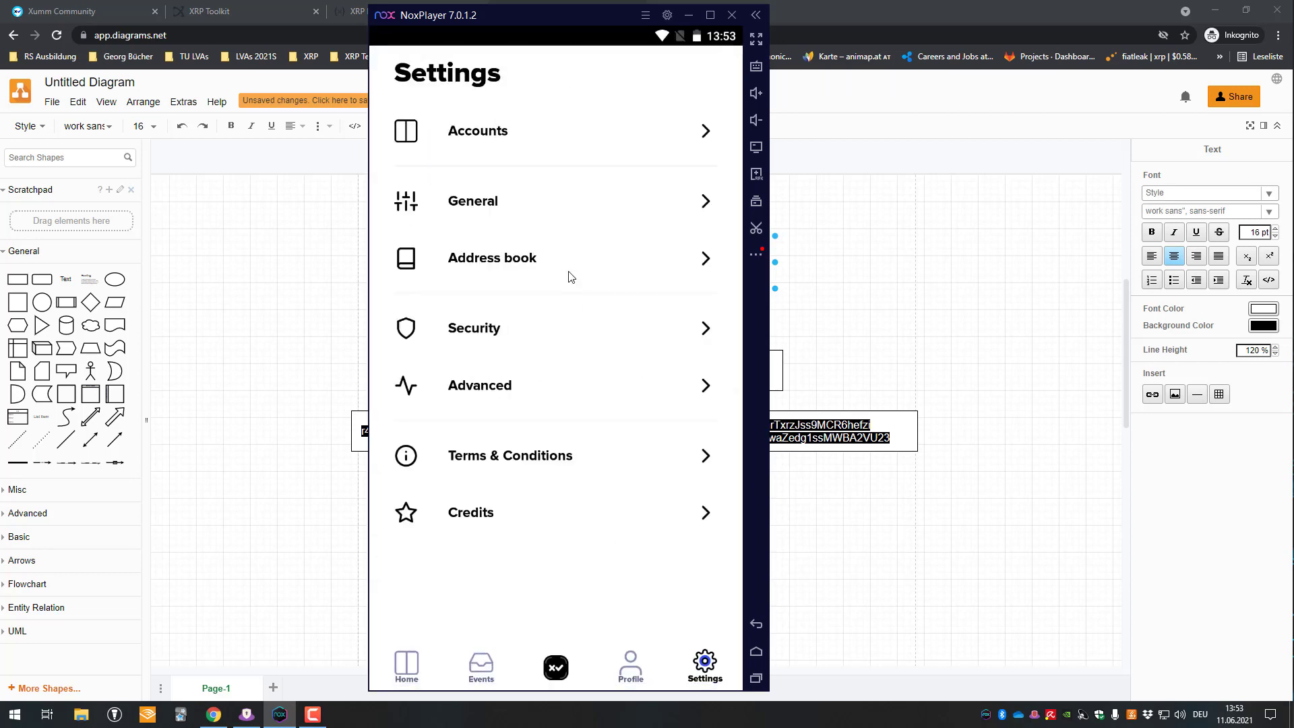
pyautogui.click(405, 661)
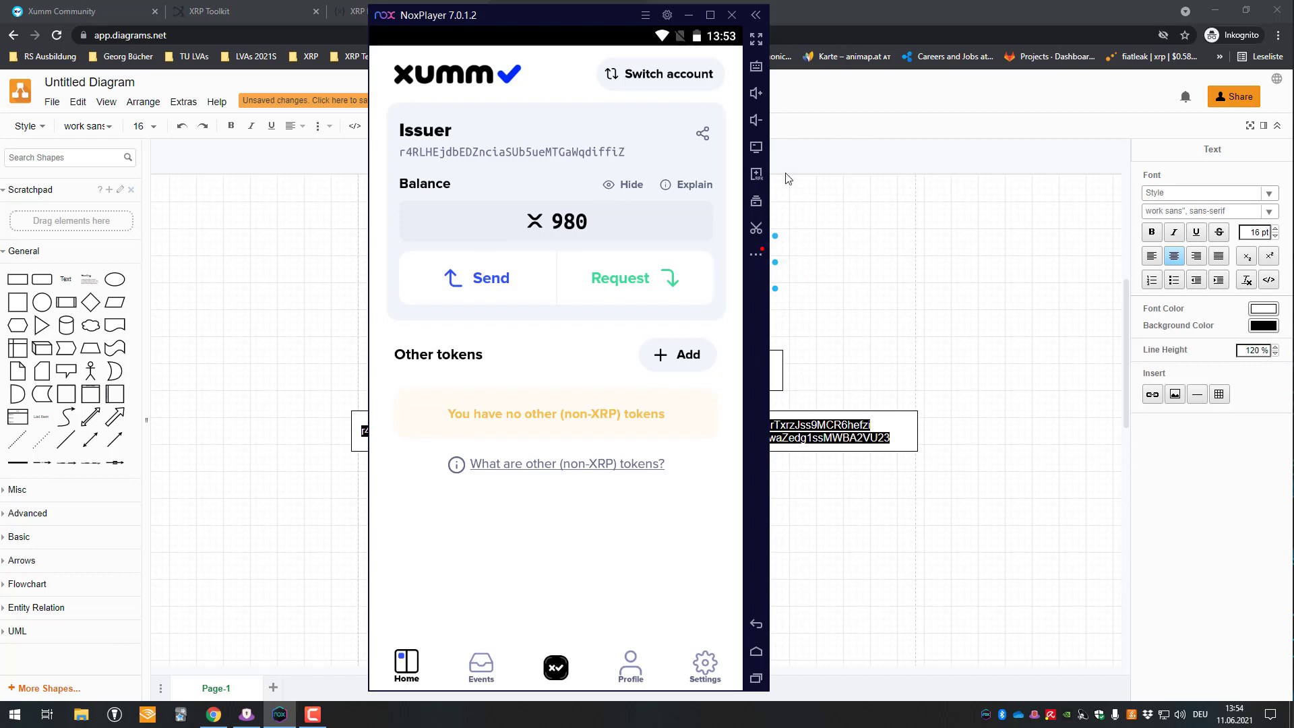
pyautogui.click(705, 663)
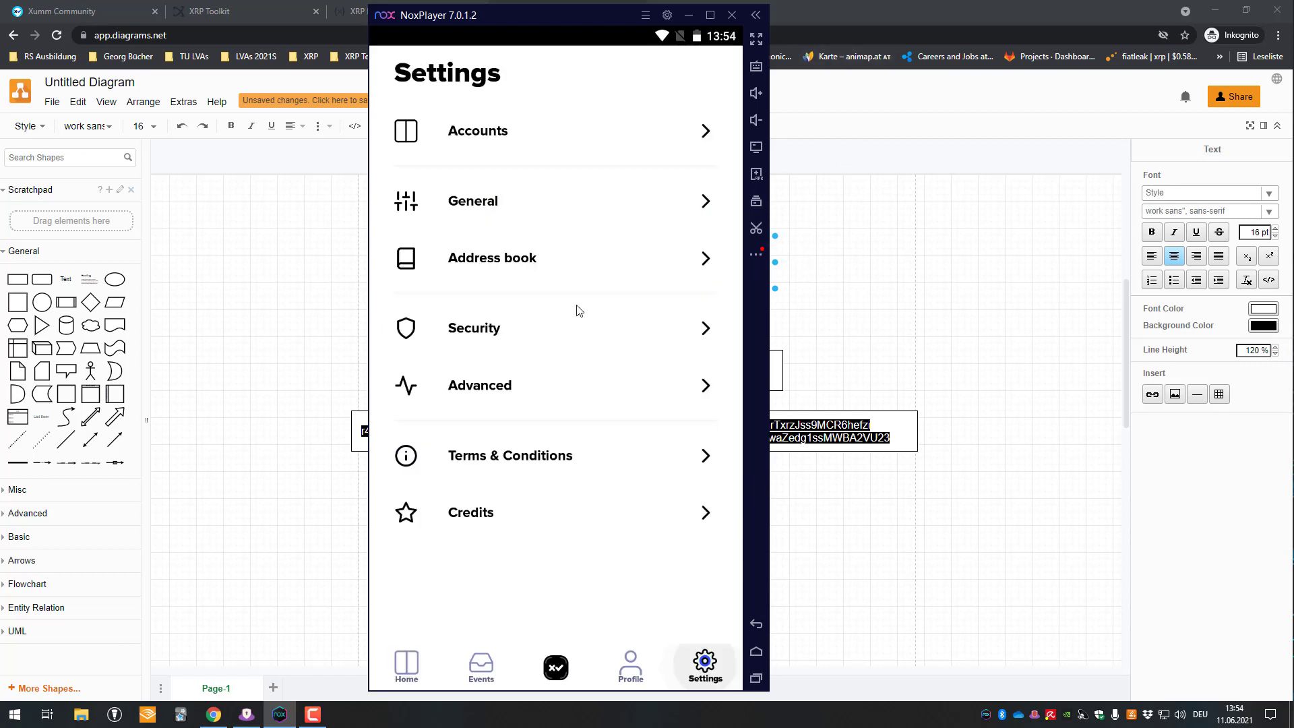
# - Start importing an existing full-access account from a family seed in Xumm
pyautogui.click(491, 132)
pyautogui.click(554, 154)
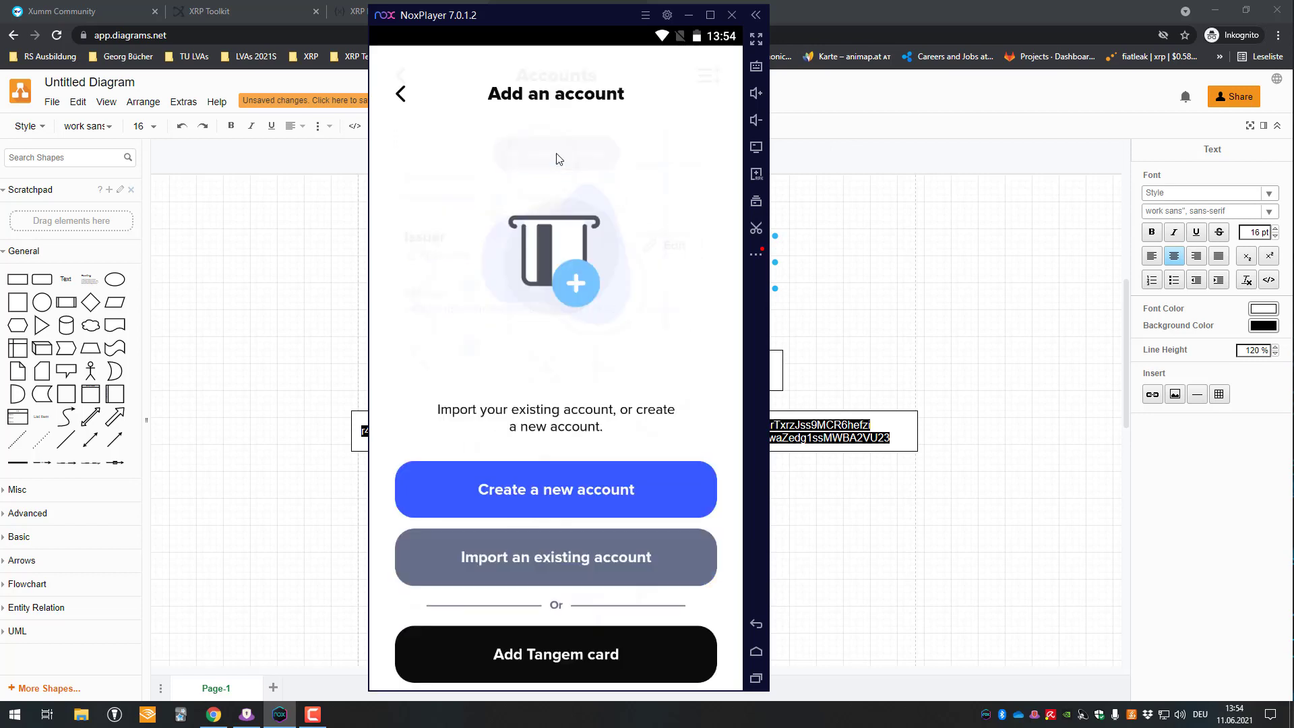
pyautogui.click(592, 550)
pyautogui.click(547, 381)
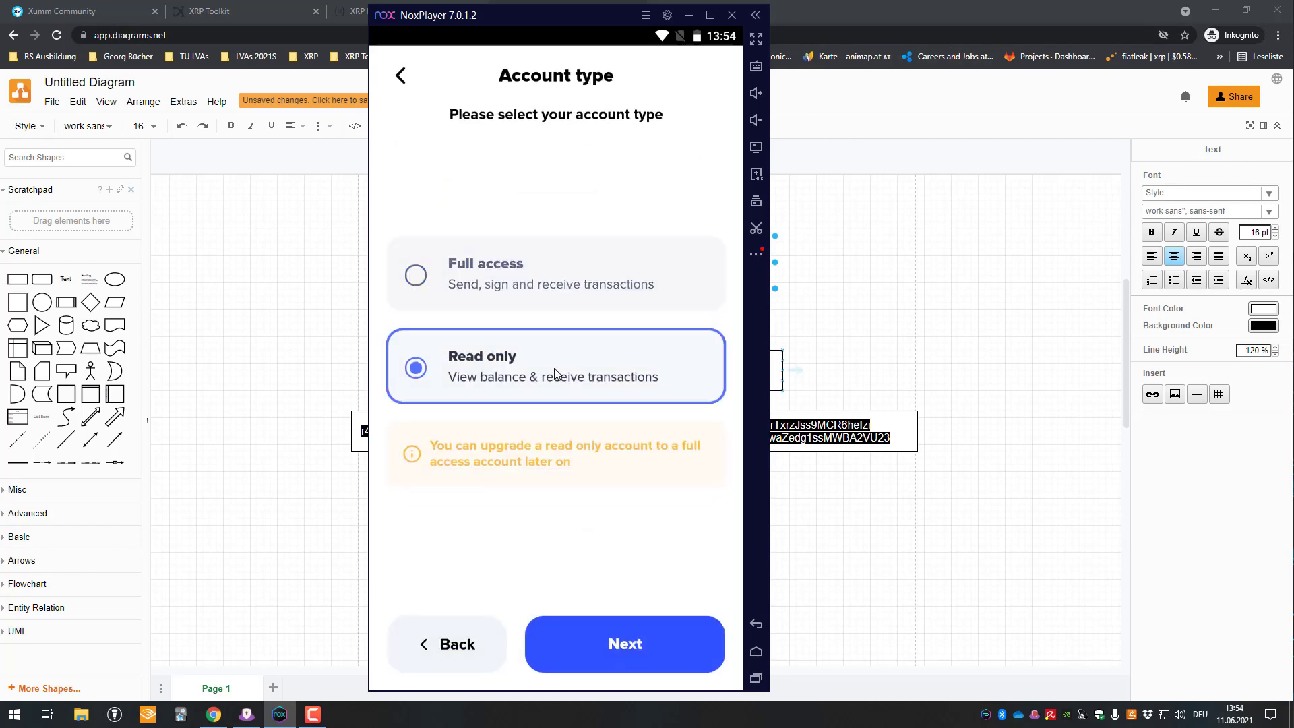
pyautogui.click(566, 276)
pyautogui.click(638, 659)
pyautogui.click(568, 369)
pyautogui.click(613, 667)
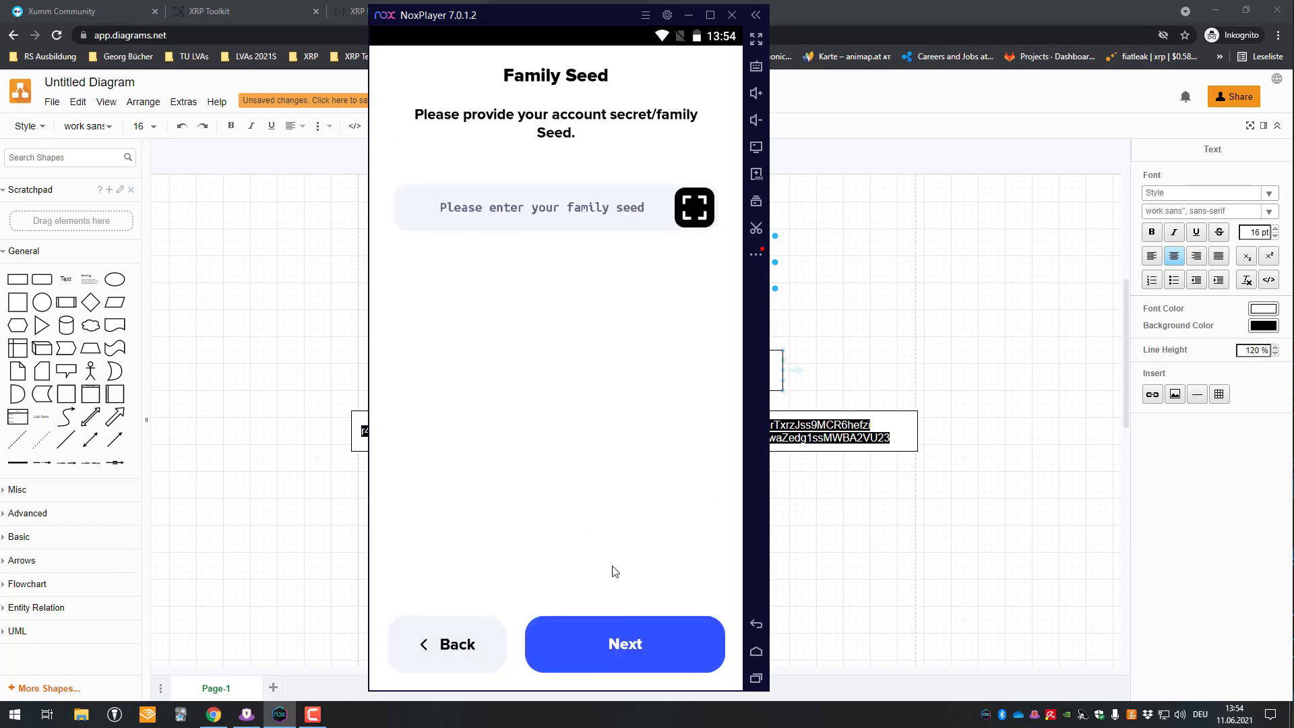
# - Copy the Receiver seed from the diagram and paste it into the family seed field
pyautogui.hotkey('alt', 'Tab')
pyautogui.click(477, 418)
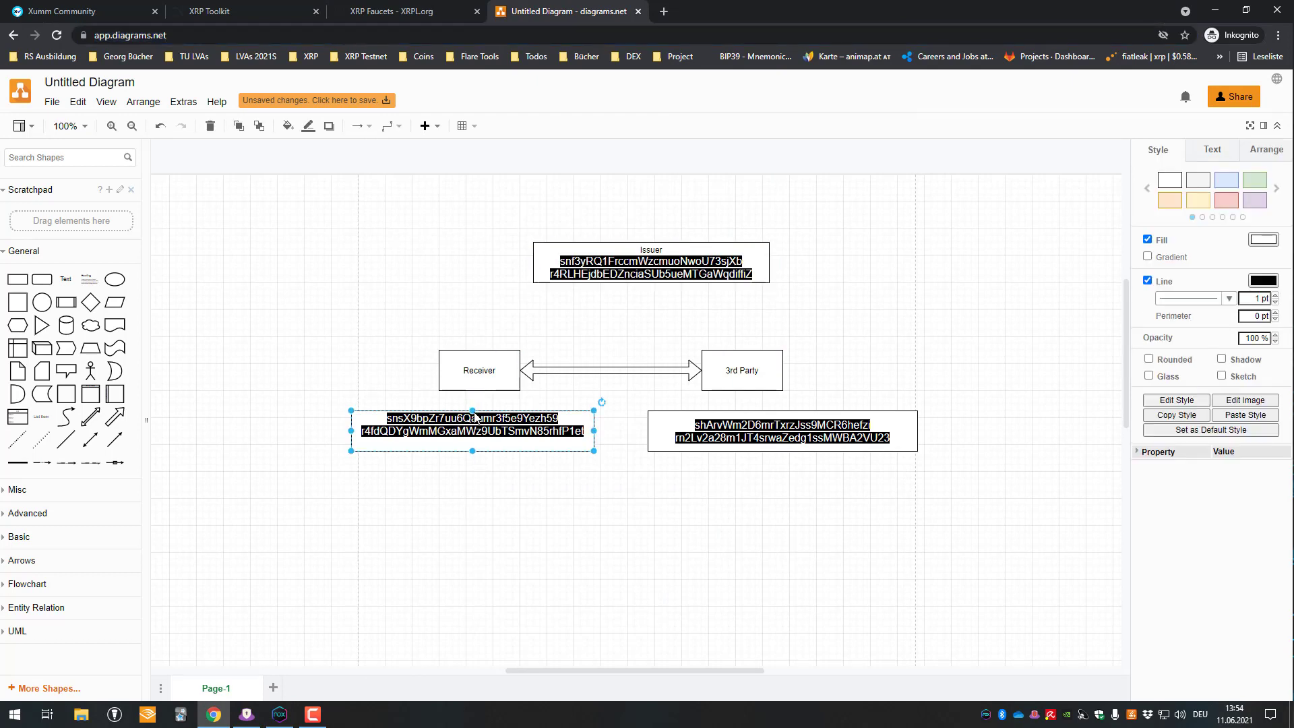
pyautogui.doubleClick(494, 423)
pyautogui.hotkey('ctrl', 'c')
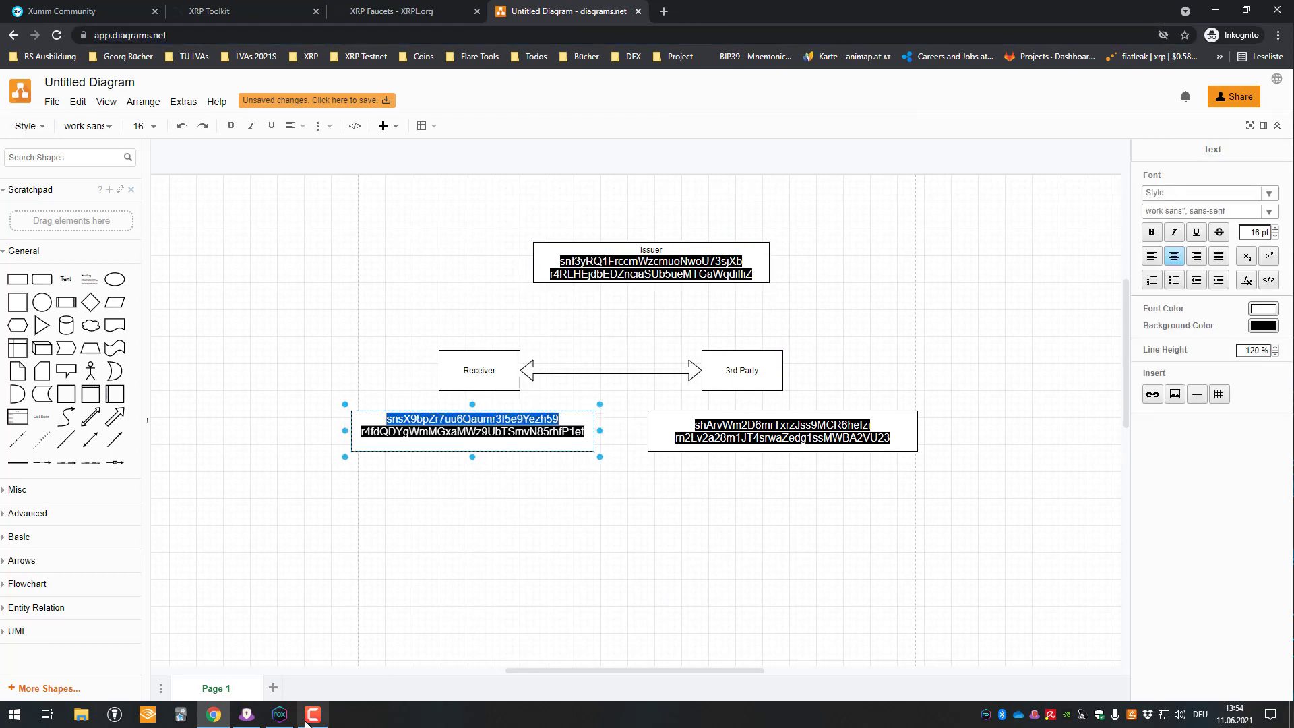
pyautogui.click(280, 714)
pyautogui.click(571, 211)
pyautogui.hotkey('ctrl', 'v')
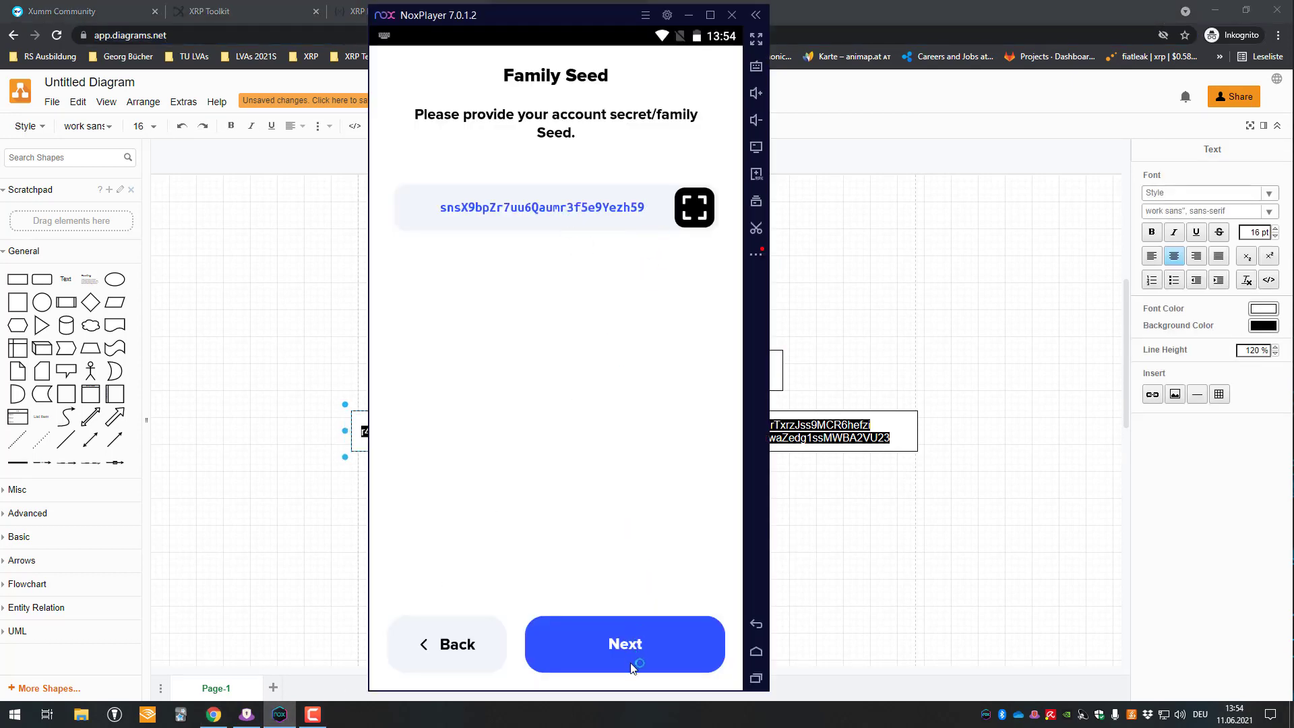
# - Confirm the derived address, keep standard security, and label the account 'Receiver'
pyautogui.click(629, 661)
pyautogui.click(629, 653)
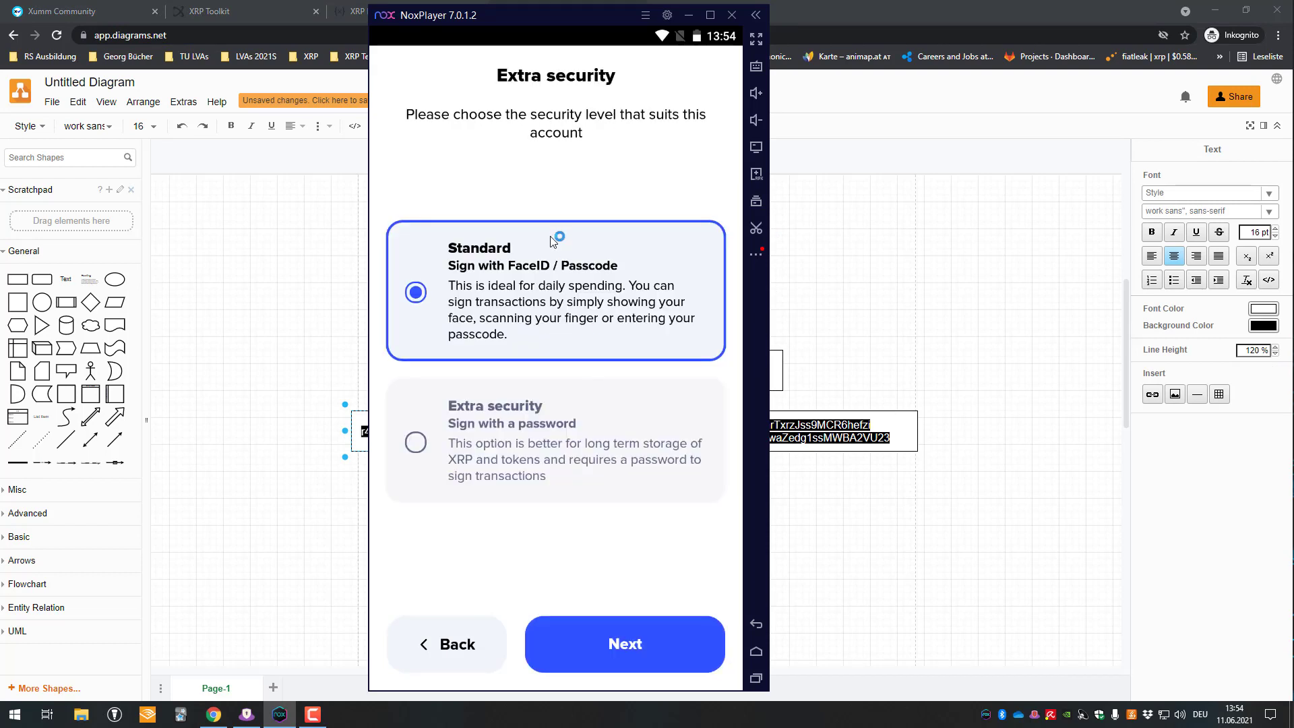
pyautogui.click(580, 620)
pyautogui.write('Receiver')
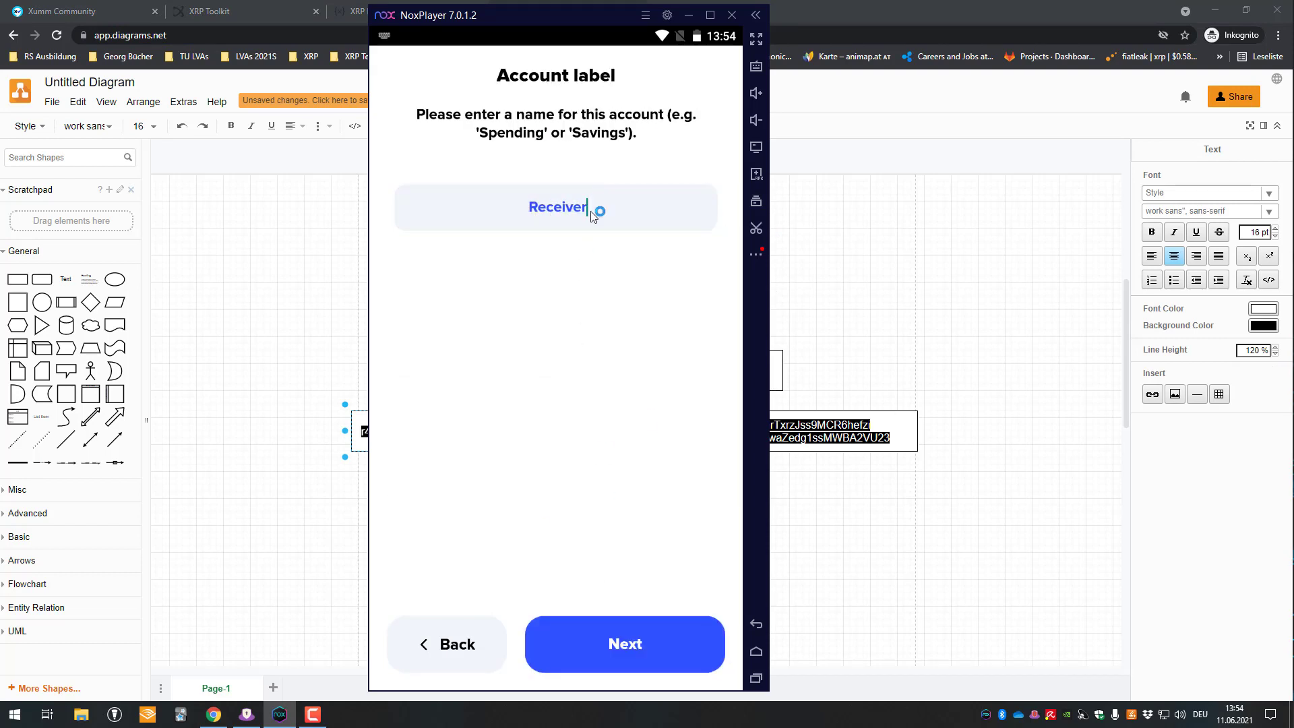
pyautogui.click(615, 663)
pyautogui.click(613, 637)
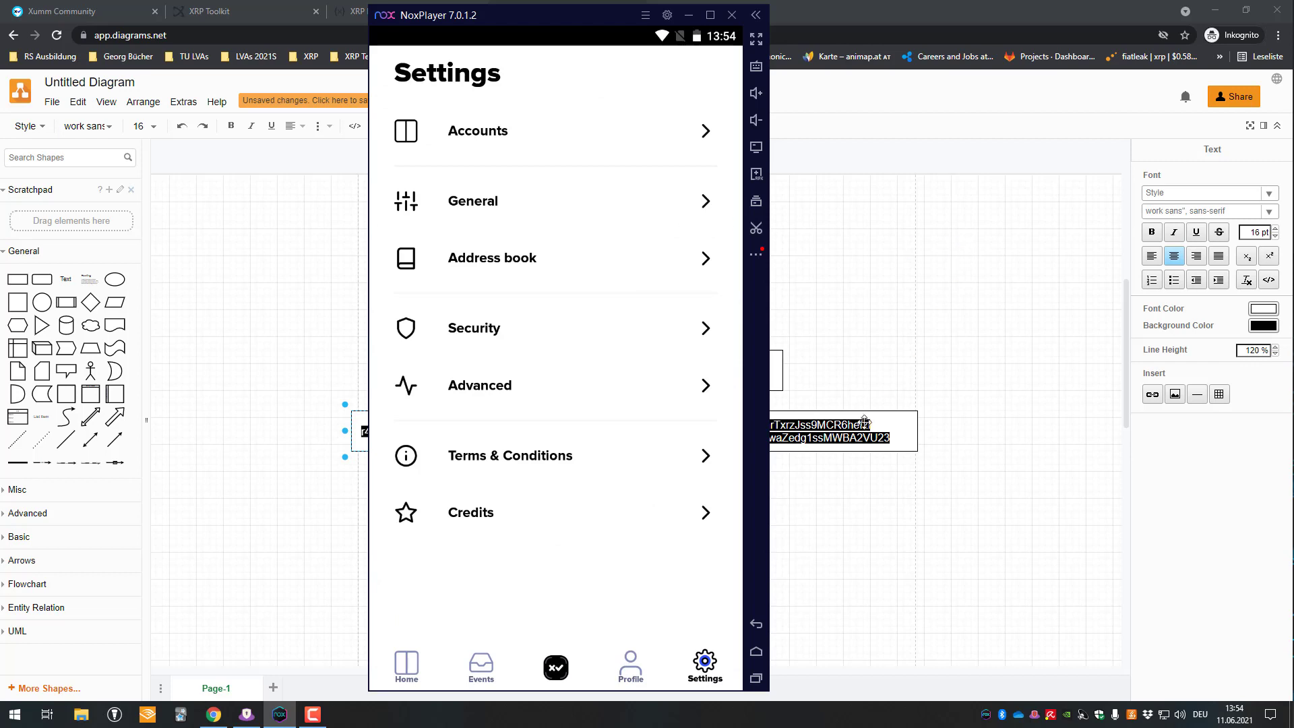
pyautogui.click(851, 426)
# - Copy the 3rd Party seed from the diagram and start importing an existing account in Xumm
pyautogui.doubleClick(806, 428)
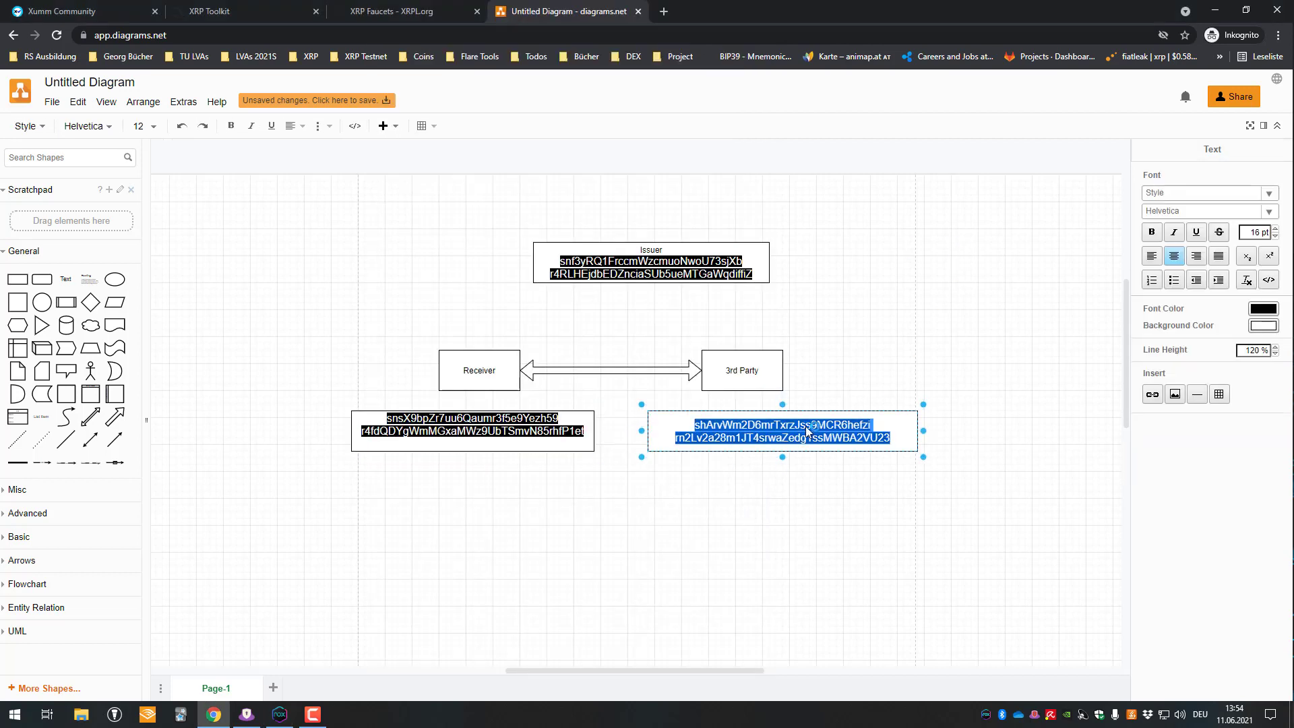
pyautogui.hotkey('ctrl', 'v')
pyautogui.click(280, 714)
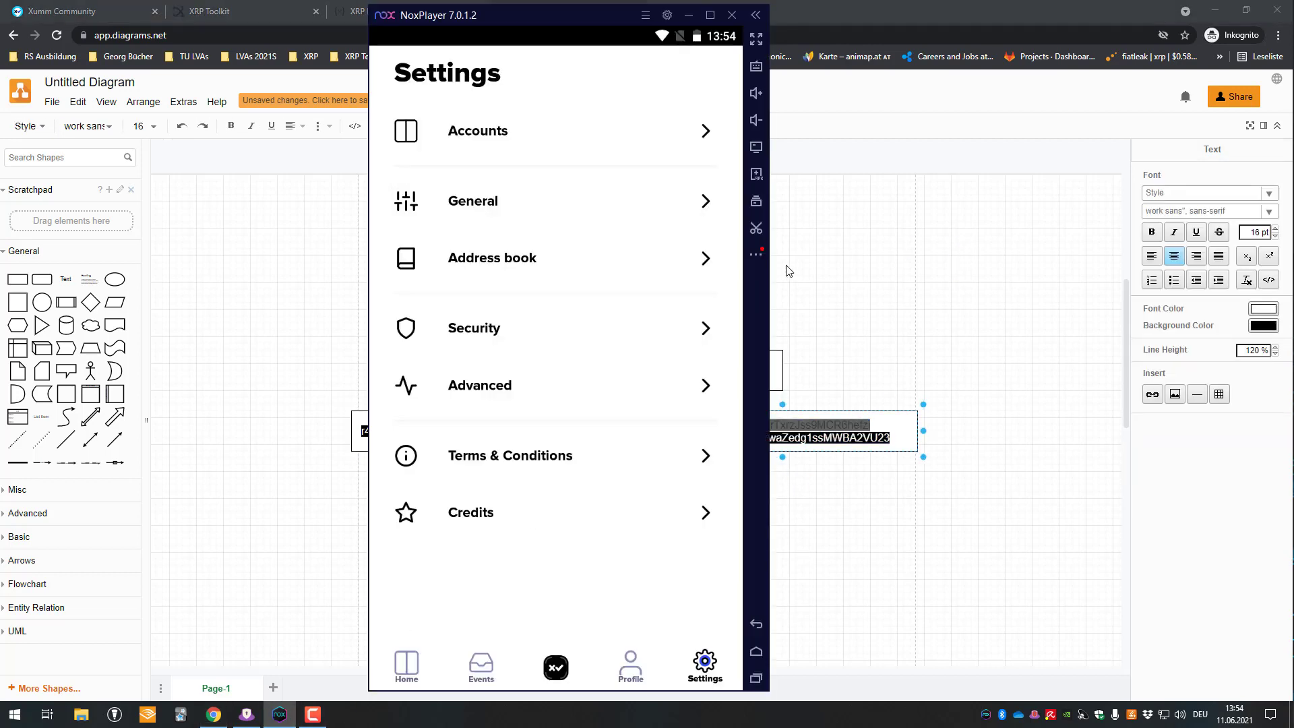
pyautogui.click(528, 138)
pyautogui.click(552, 151)
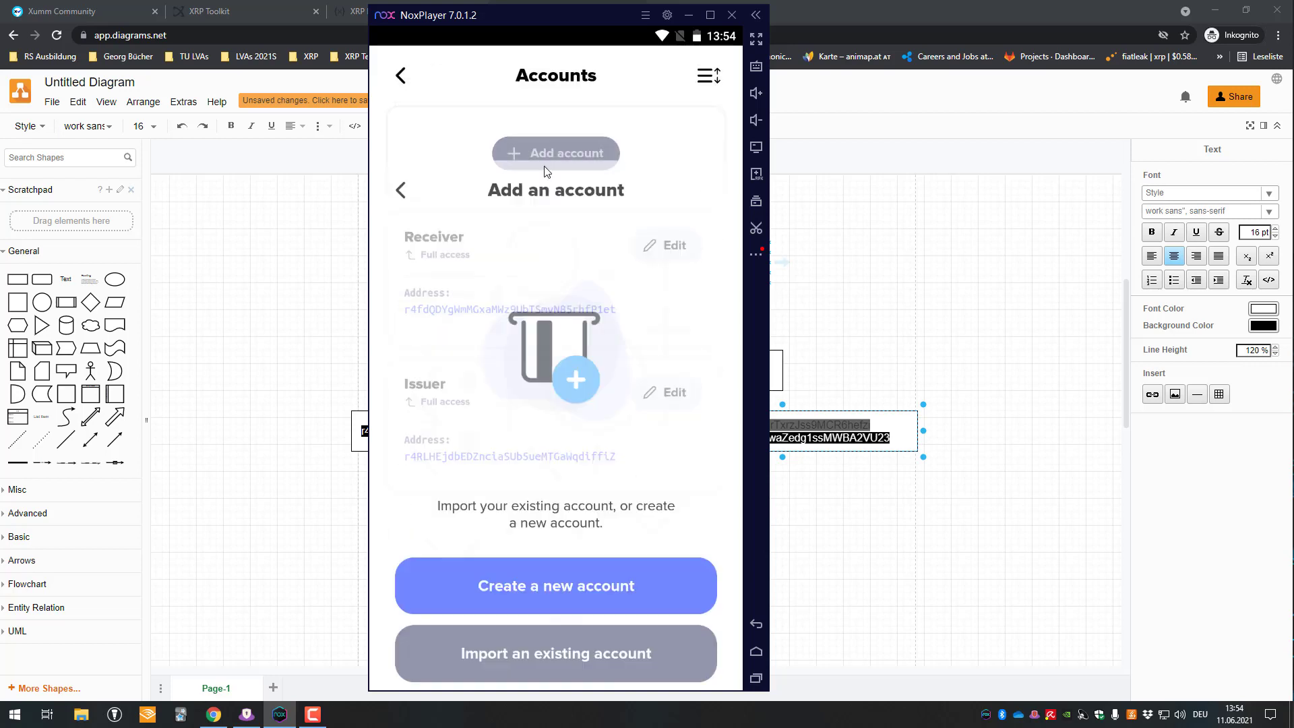
pyautogui.click(593, 538)
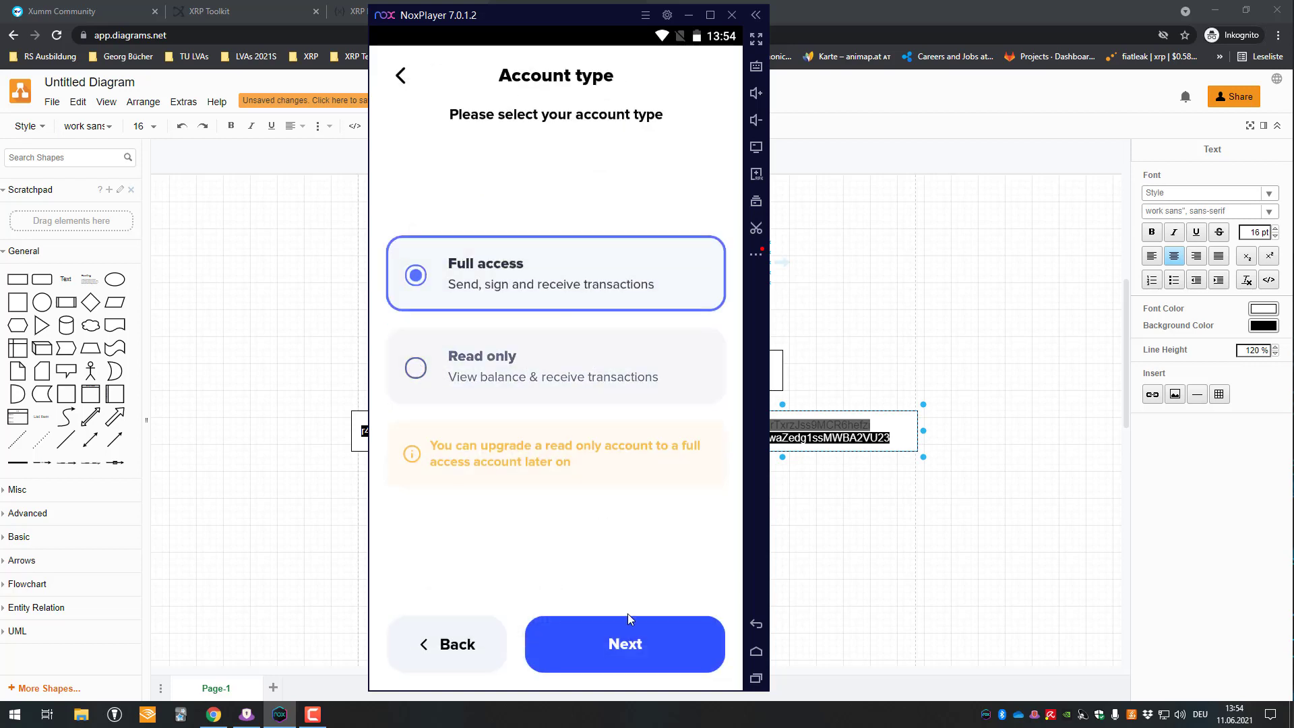
# - Choose full access with a family seed and paste the 3rd Party seed
pyautogui.click(626, 613)
pyautogui.click(552, 377)
pyautogui.click(621, 641)
pyautogui.click(621, 642)
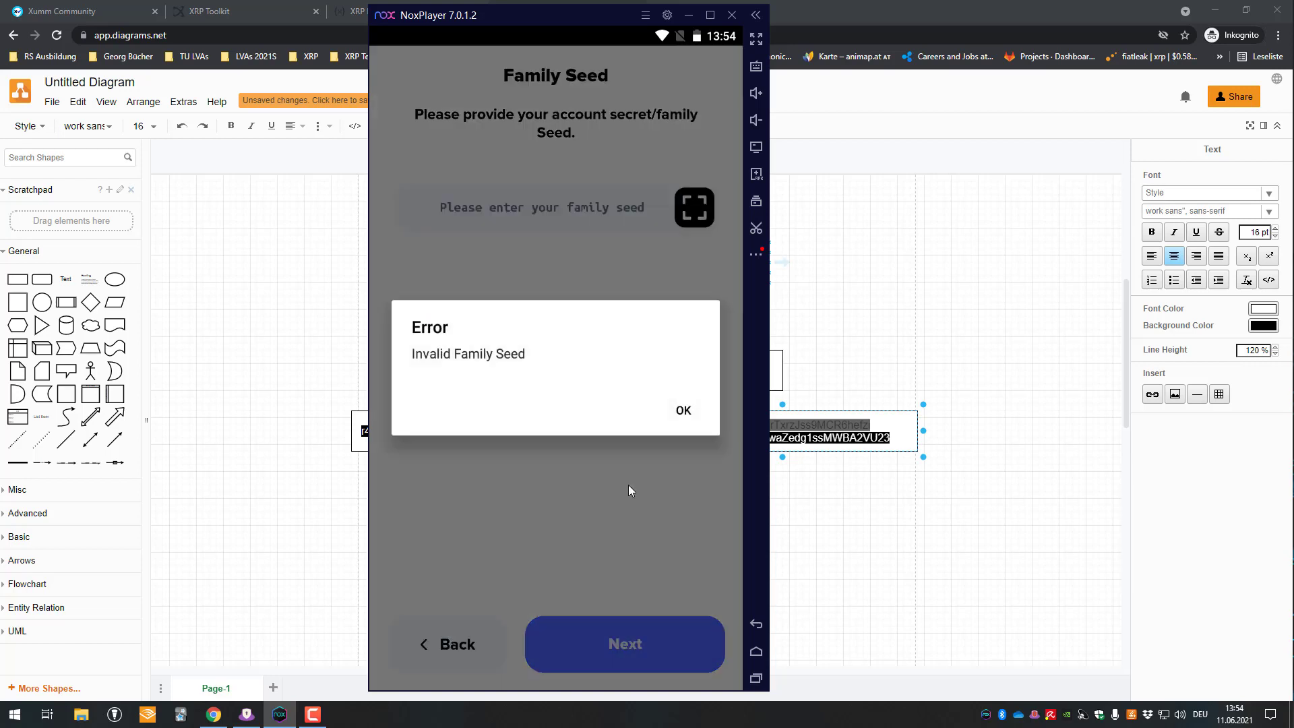
pyautogui.click(677, 408)
pyautogui.click(559, 204)
pyautogui.hotkey('ctrl', 'v')
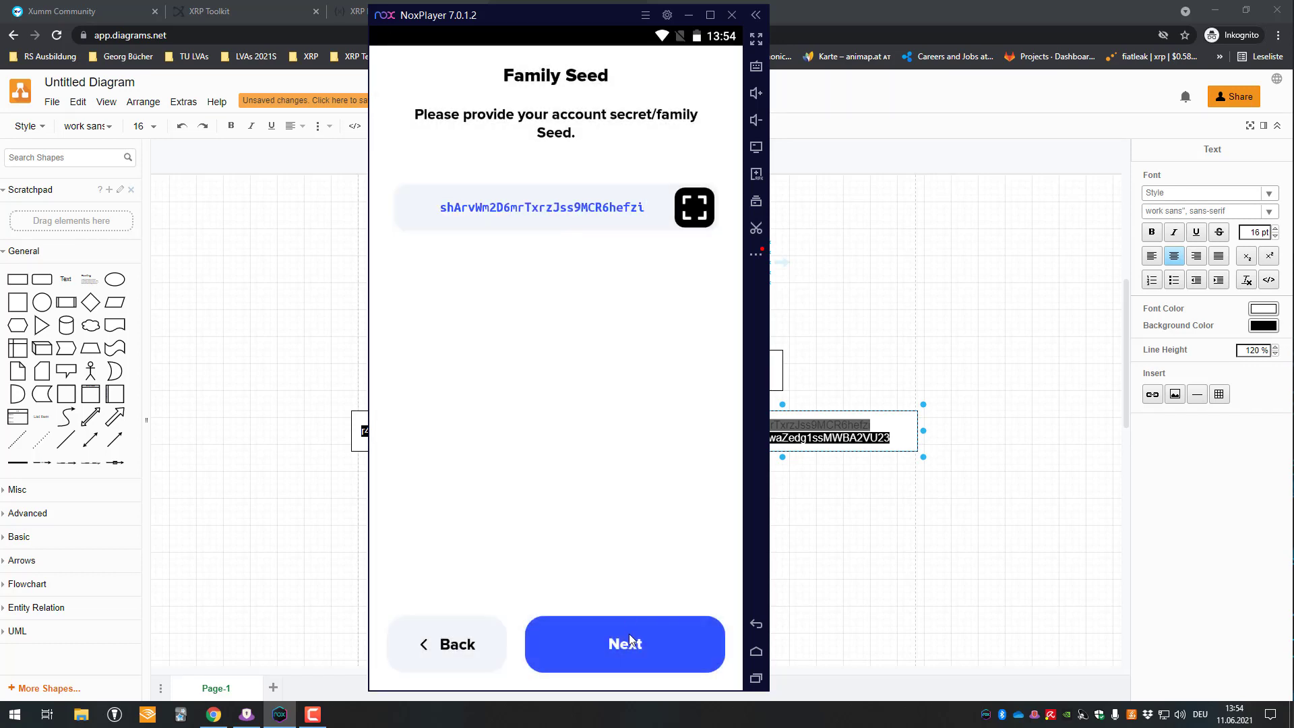
# - Keep standard security, label the account '3rd Party', and finish the import
pyautogui.click(629, 638)
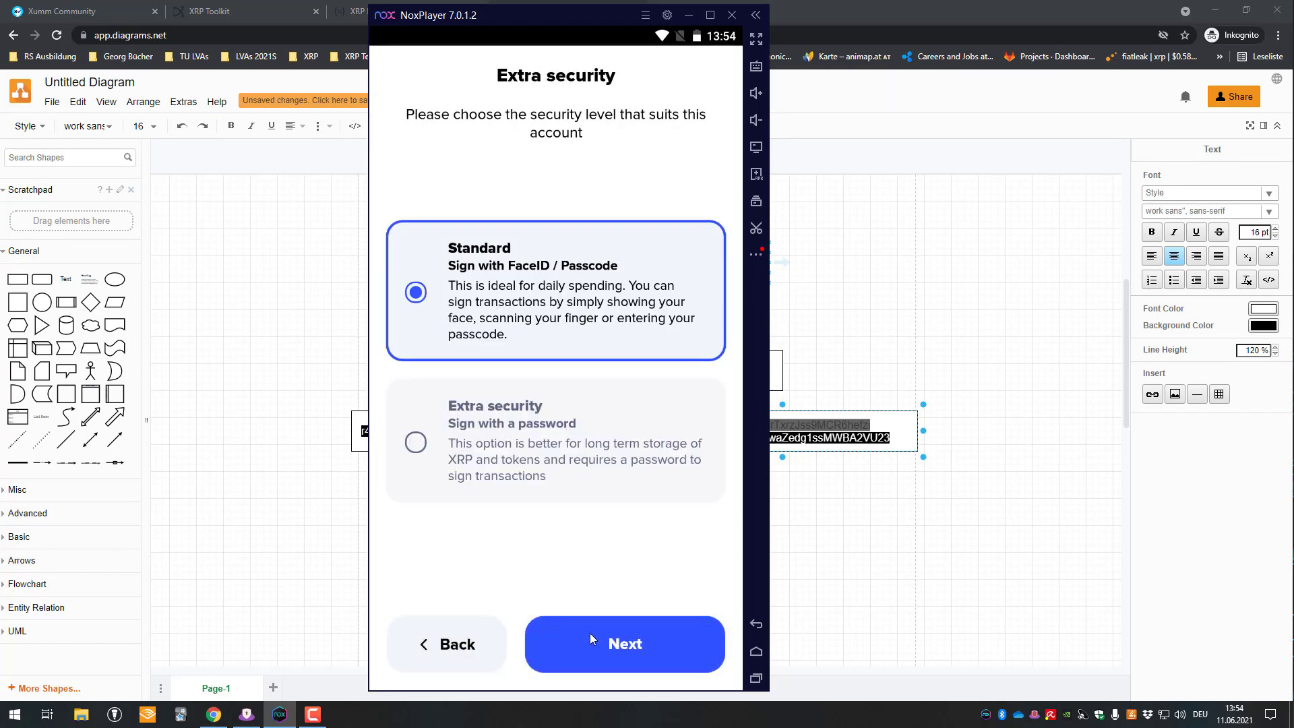
pyautogui.click(591, 639)
pyautogui.click(599, 224)
pyautogui.write('. 3rd Party')
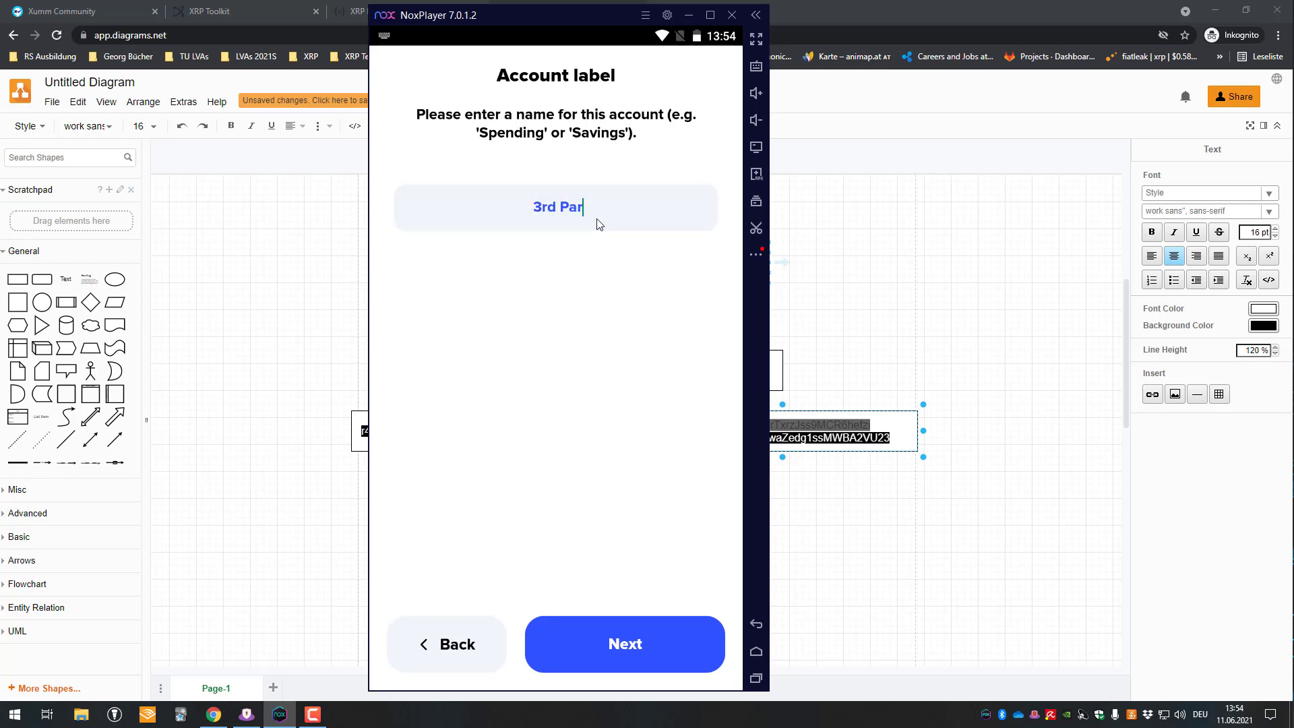
pyautogui.click(629, 694)
pyautogui.click(280, 714)
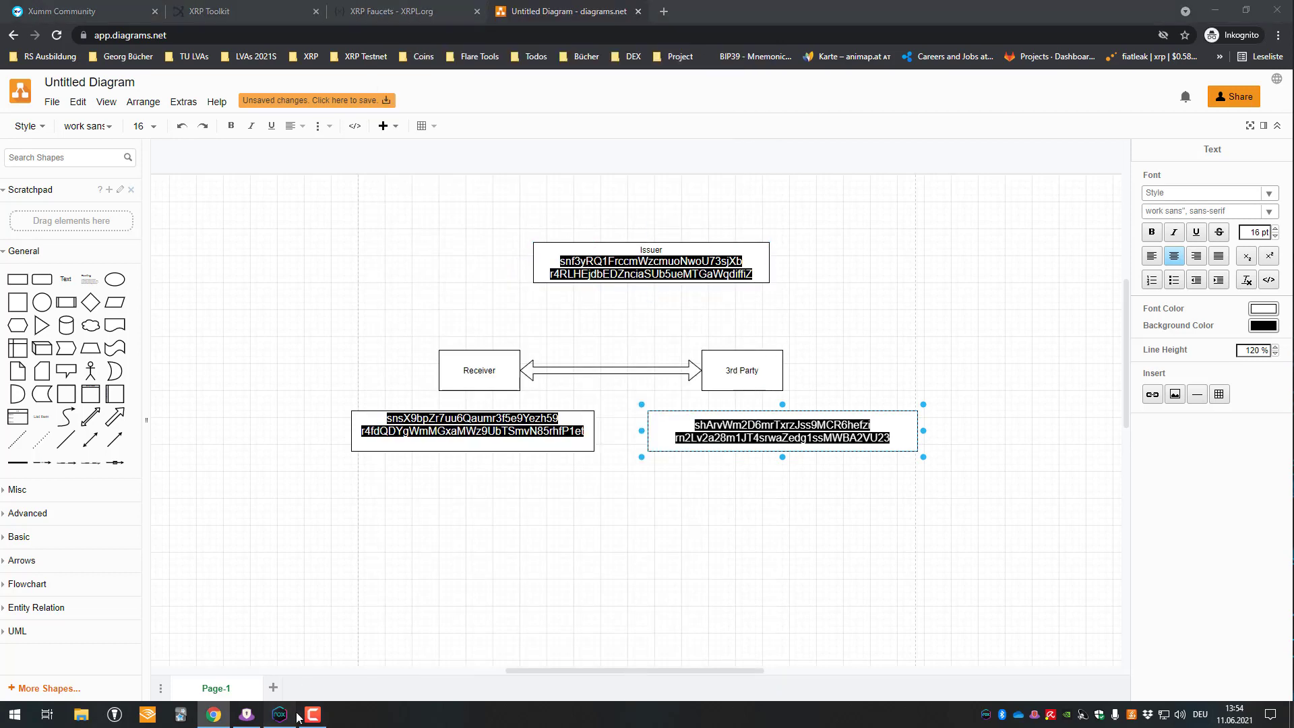
pyautogui.click(583, 667)
pyautogui.click(651, 648)
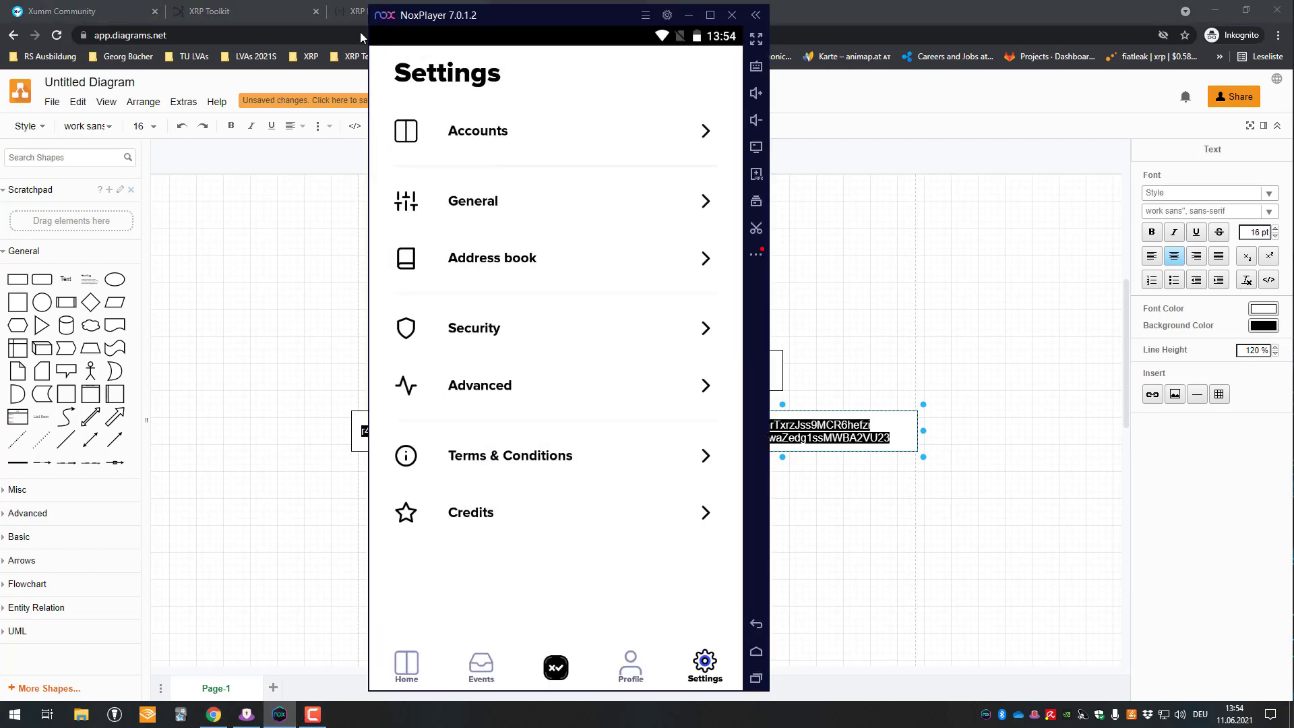
pyautogui.click(253, 140)
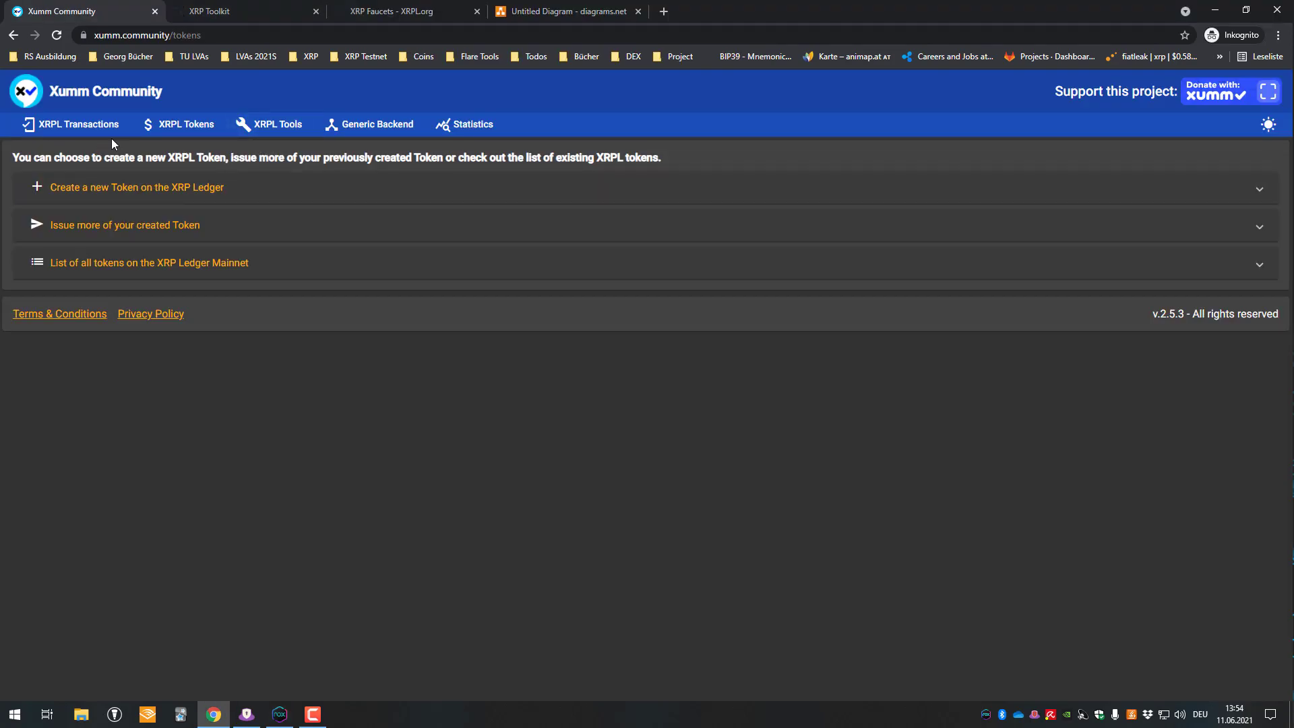
# - Open 'Create a new Token on the XRP Ledger' on the XRPL Tokens page and move past the description
pyautogui.click(108, 101)
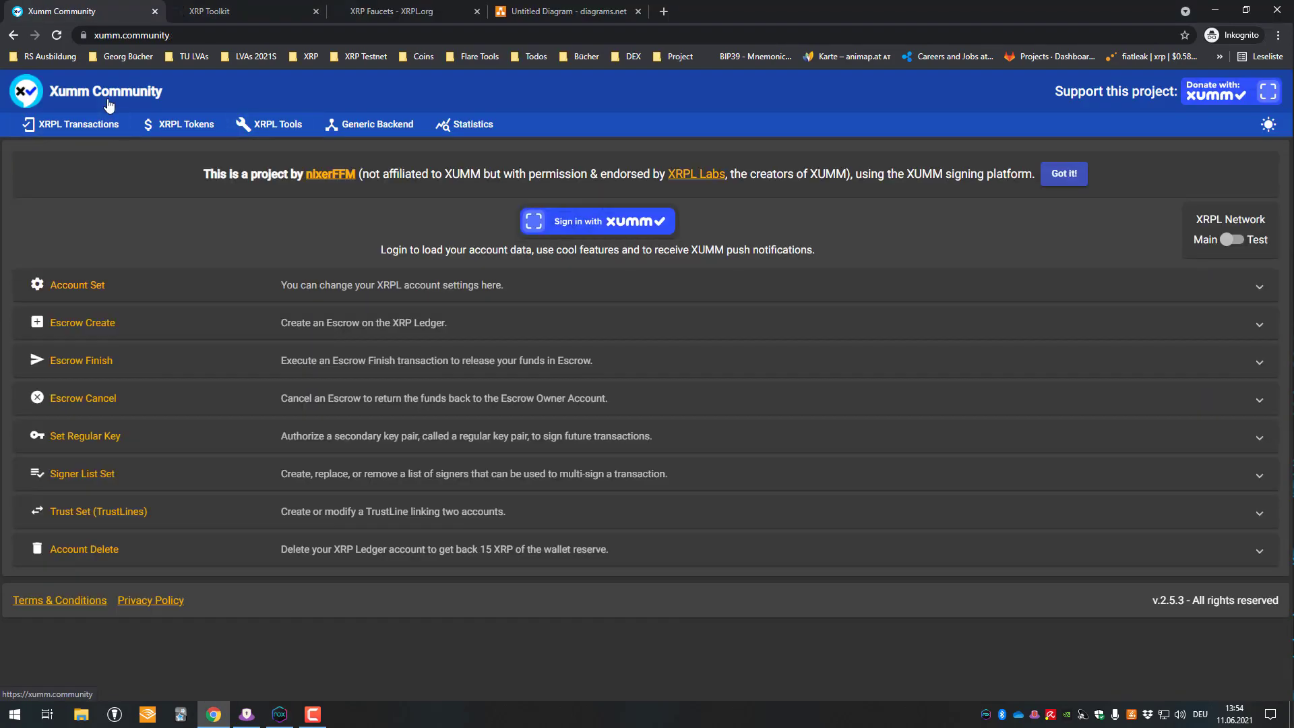
pyautogui.click(187, 127)
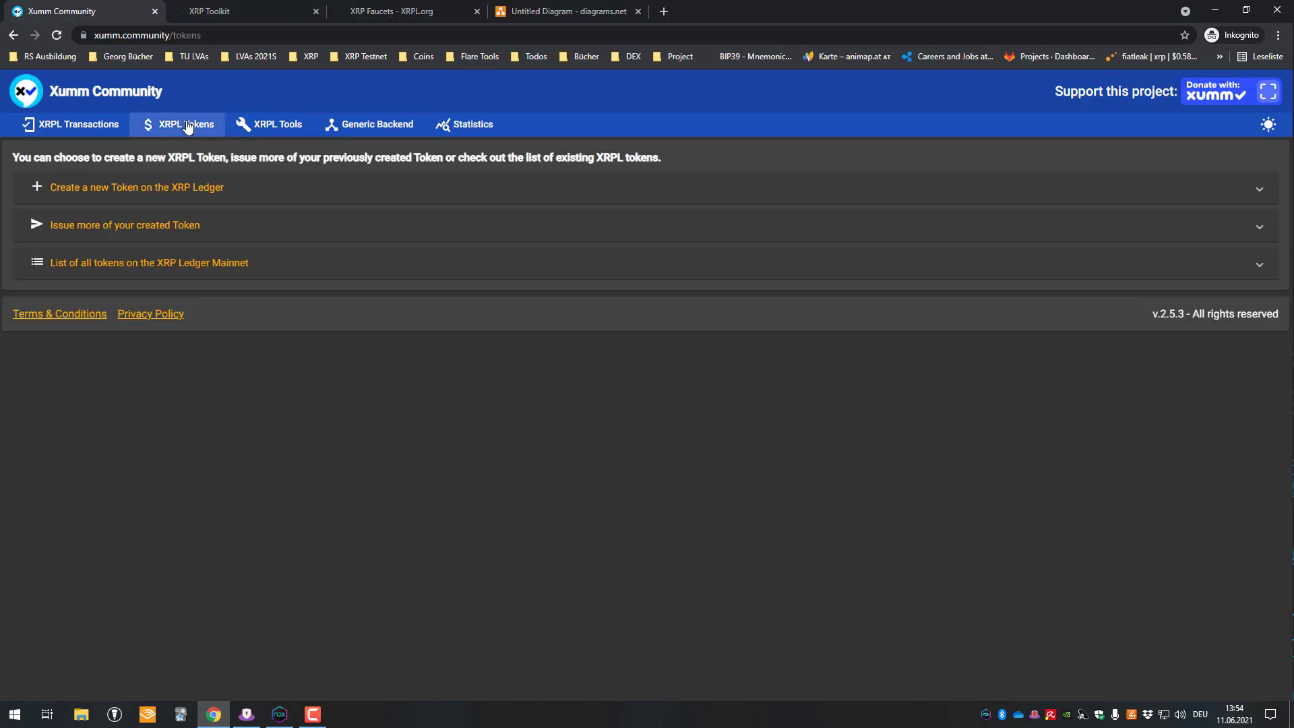
pyautogui.click(116, 200)
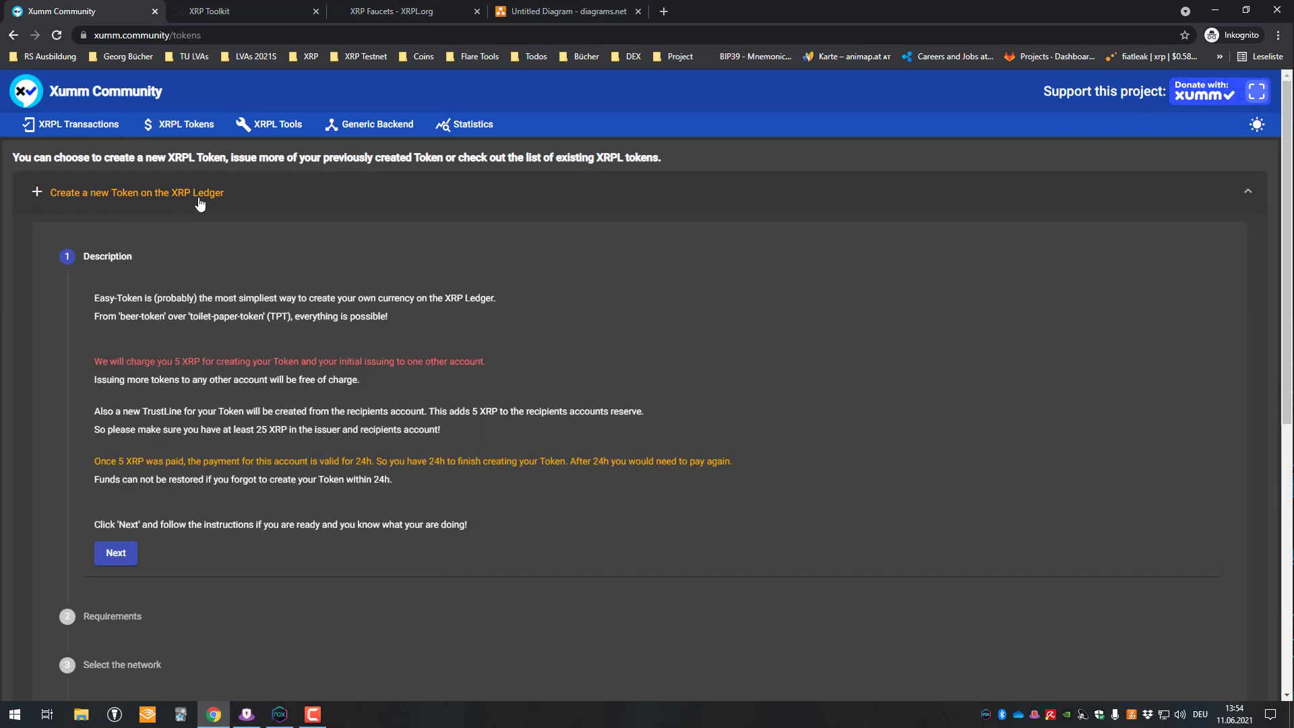
pyautogui.click(125, 196)
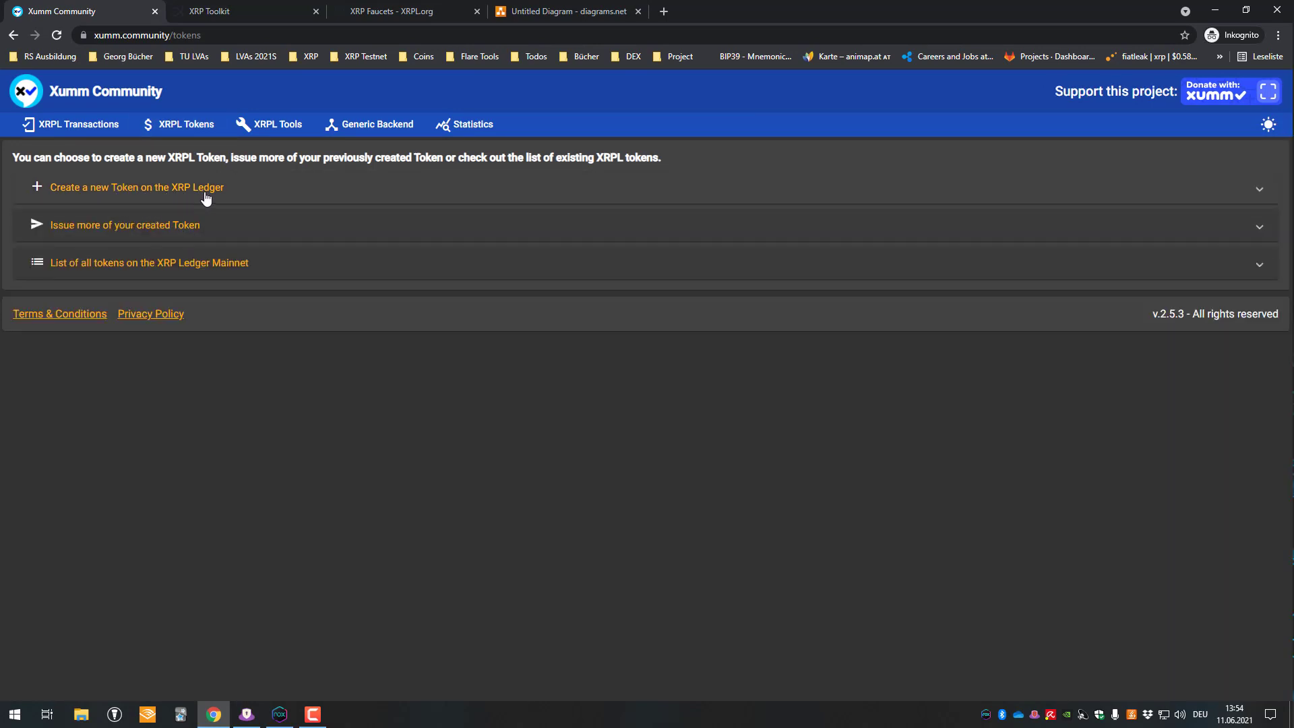
pyautogui.click(205, 198)
pyautogui.scroll(-1, 171, 384)
pyautogui.moveTo(128, 230); pyautogui.dragTo(425, 429)
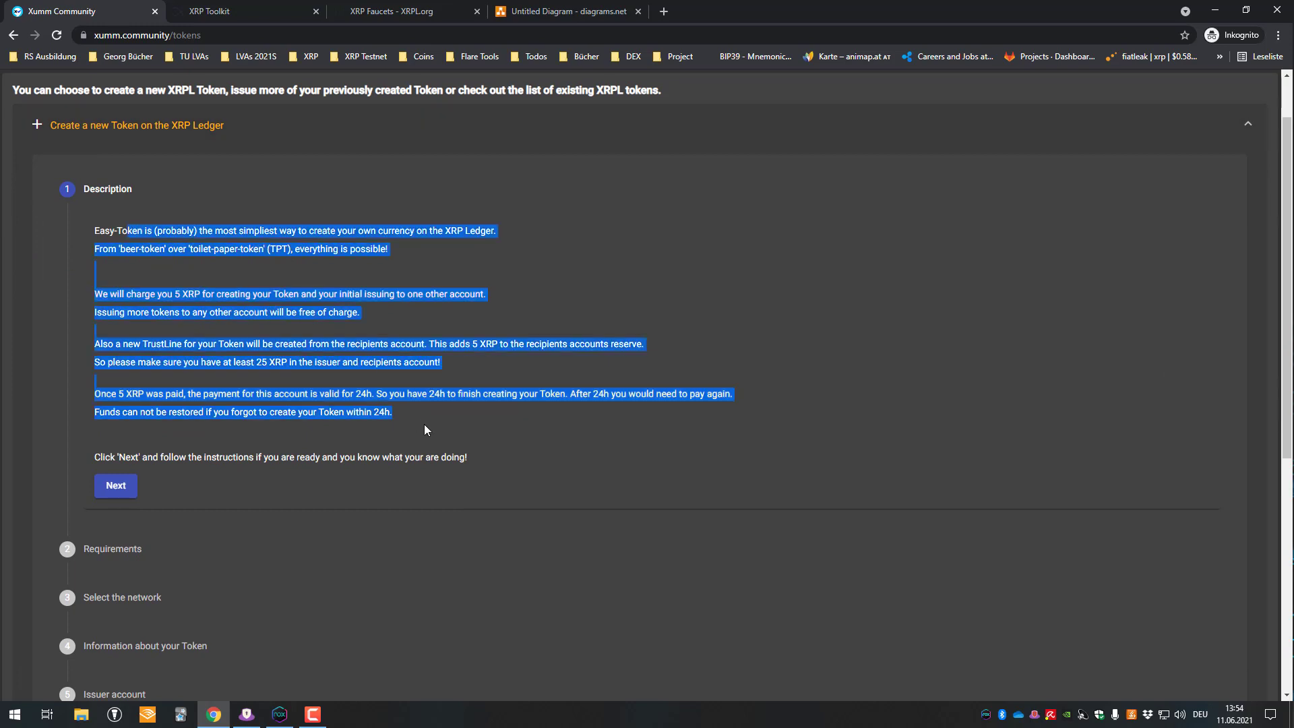
pyautogui.click(389, 397)
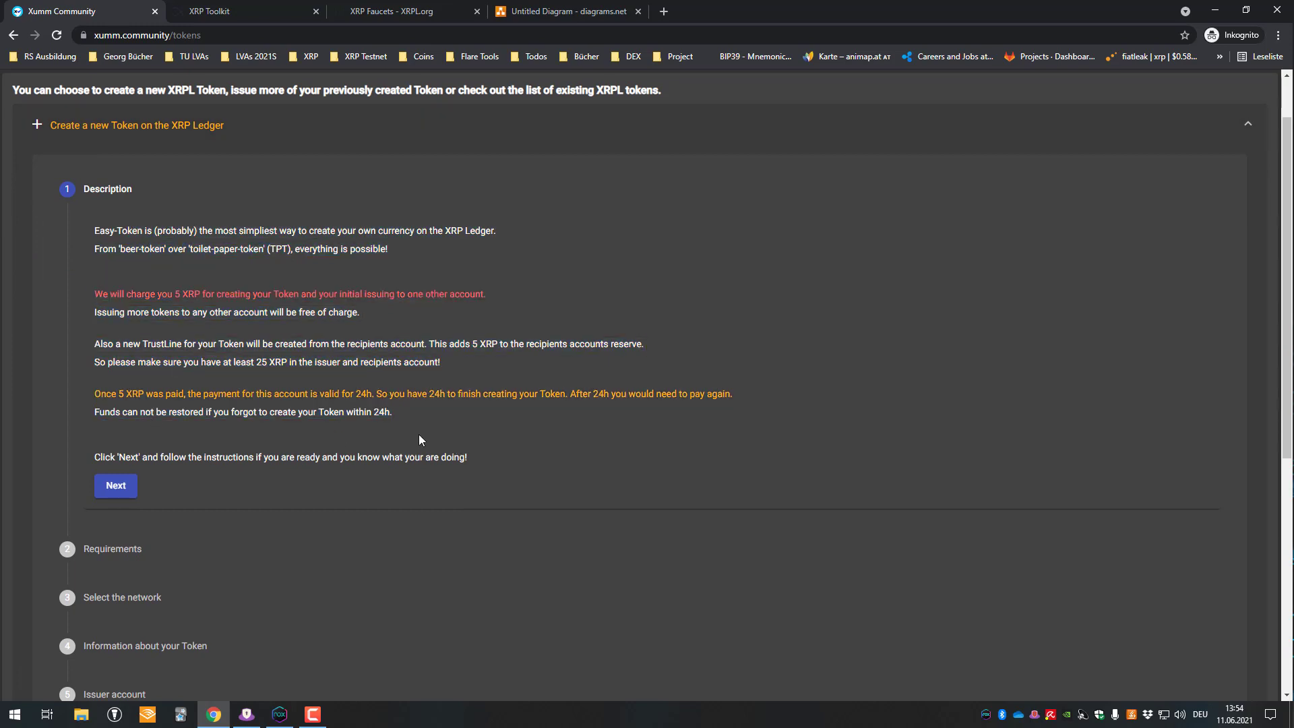
pyautogui.scroll(-1, 145, 401)
pyautogui.click(114, 415)
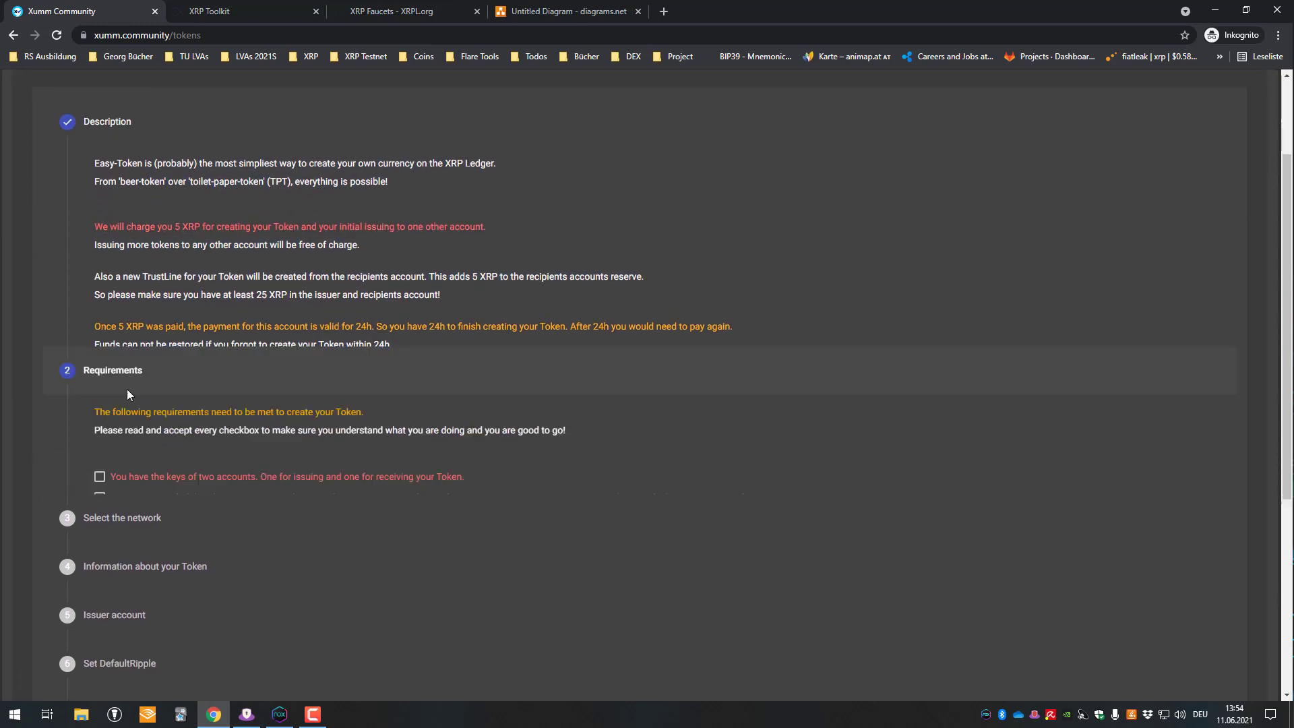
# - Tick all seven token-creation requirement checkboxes
pyautogui.click(100, 276)
pyautogui.click(100, 298)
pyautogui.click(100, 318)
pyautogui.click(100, 339)
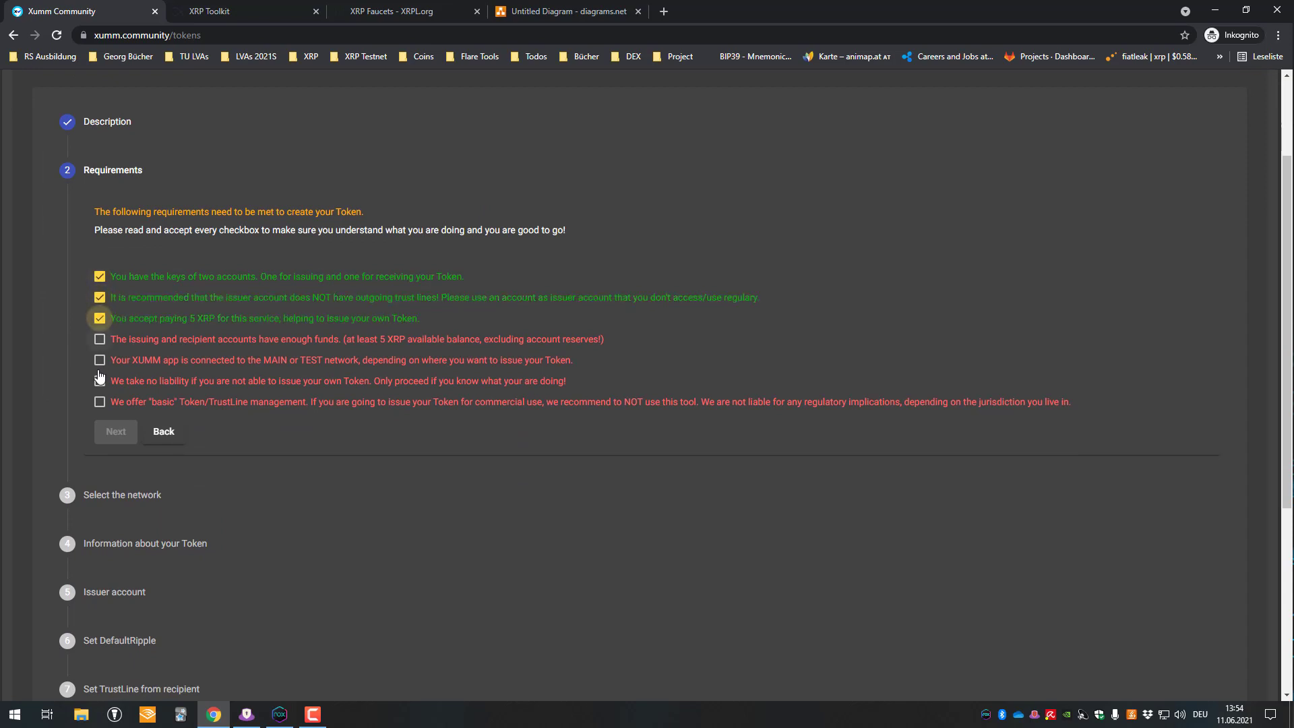
pyautogui.click(99, 360)
pyautogui.click(100, 381)
pyautogui.click(100, 401)
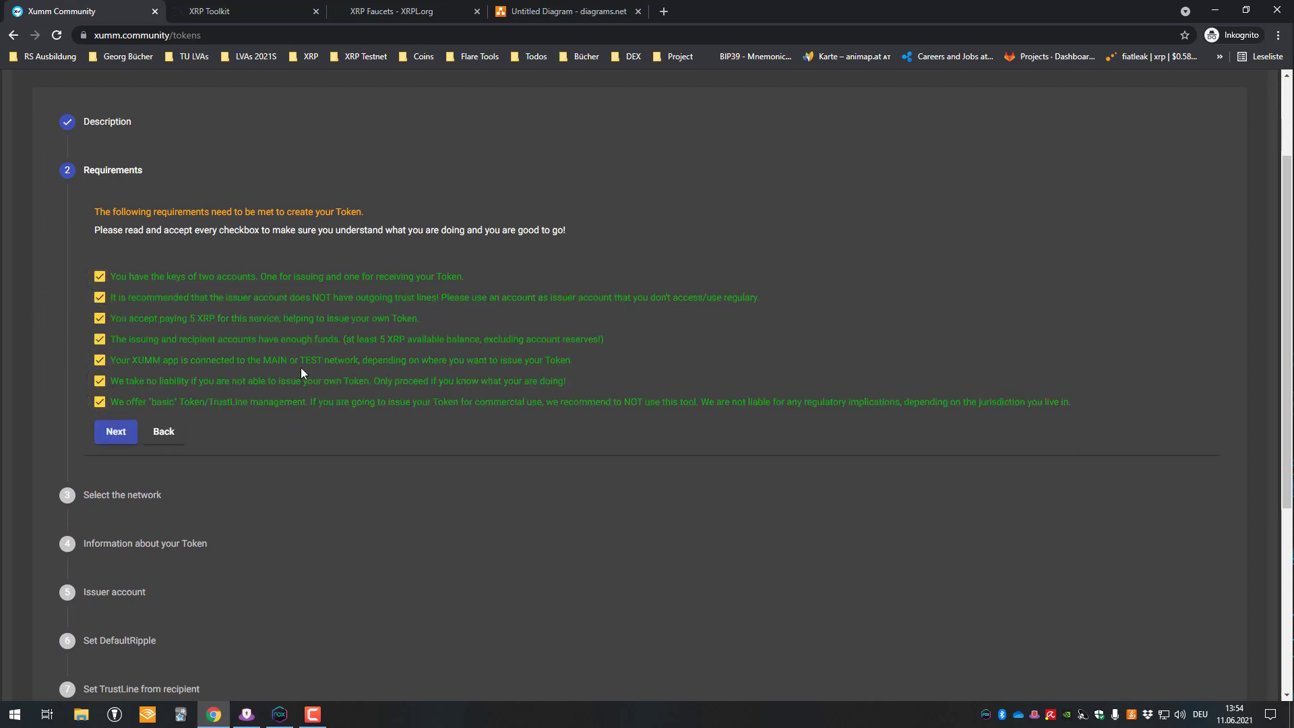
# - Continue to network selection and switch the XRPL network from Main to Test
pyautogui.click(116, 424)
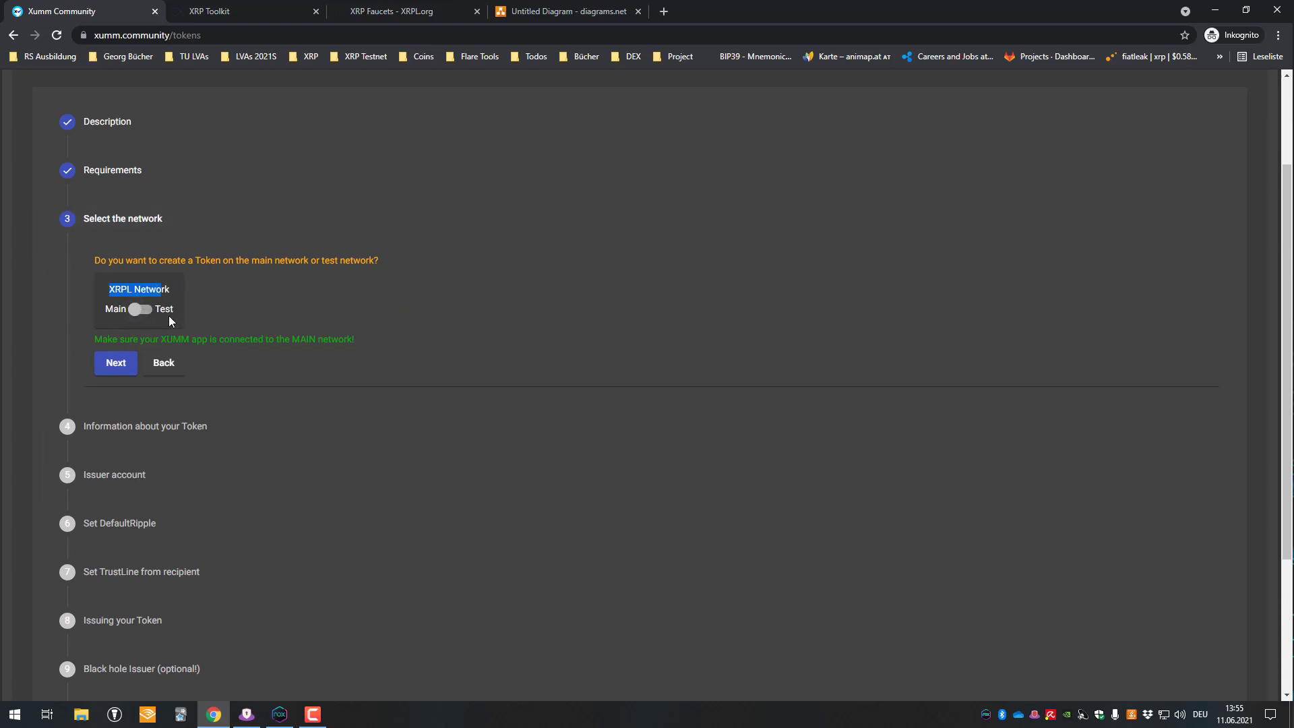
pyautogui.rightClick(131, 316)
pyautogui.click(173, 309)
pyautogui.click(169, 310)
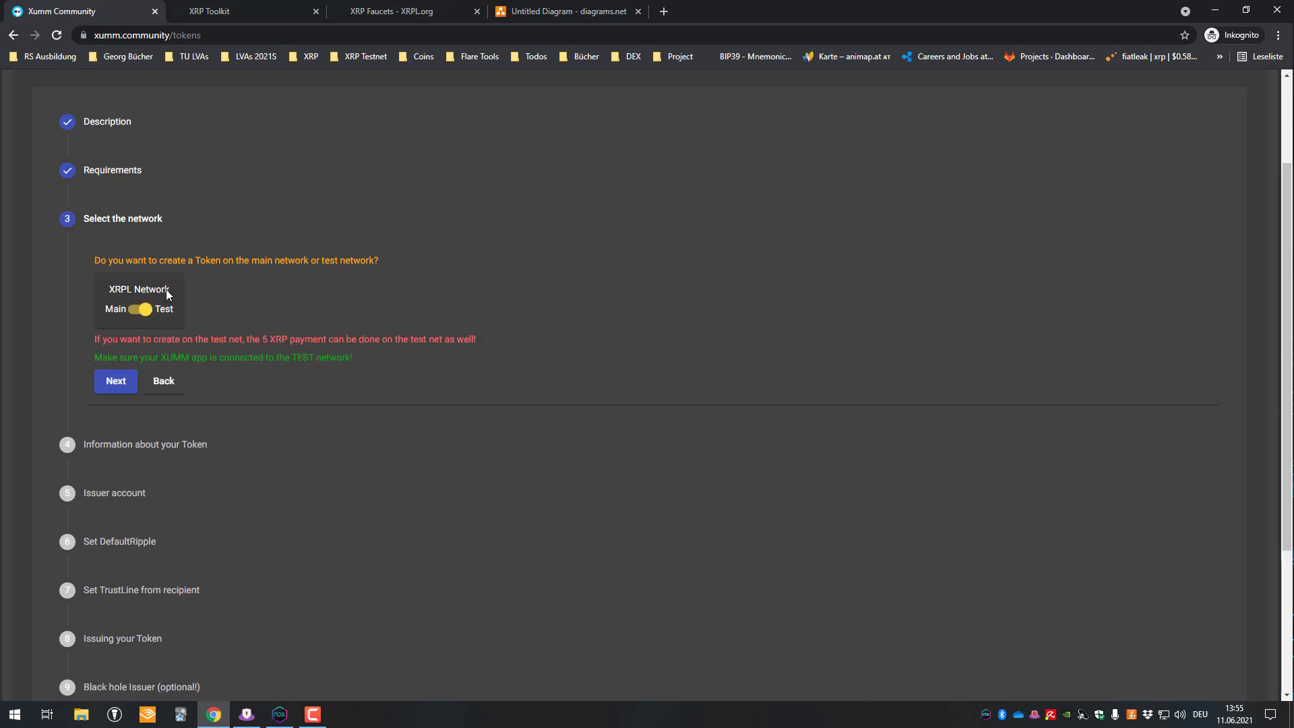
# - Enter currency code DEV with 1000000 tokens and advance to the Issuer account step
pyautogui.click(126, 389)
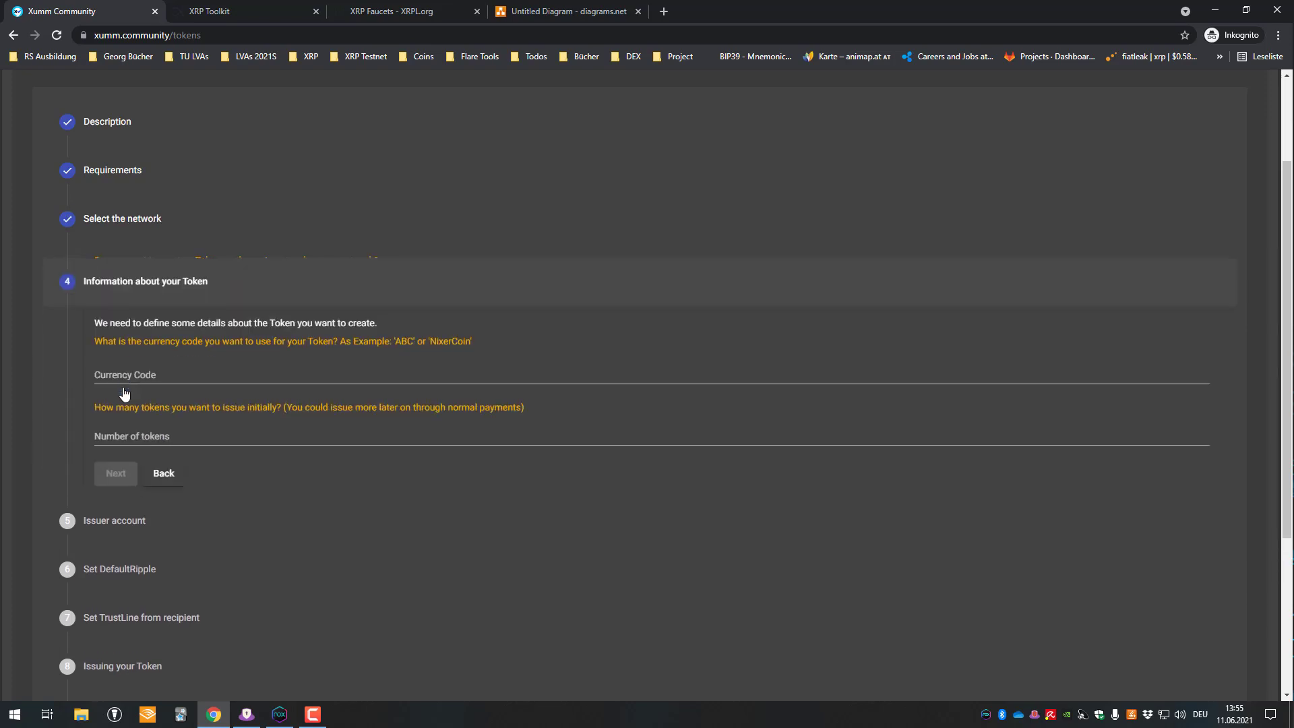
pyautogui.click(153, 356)
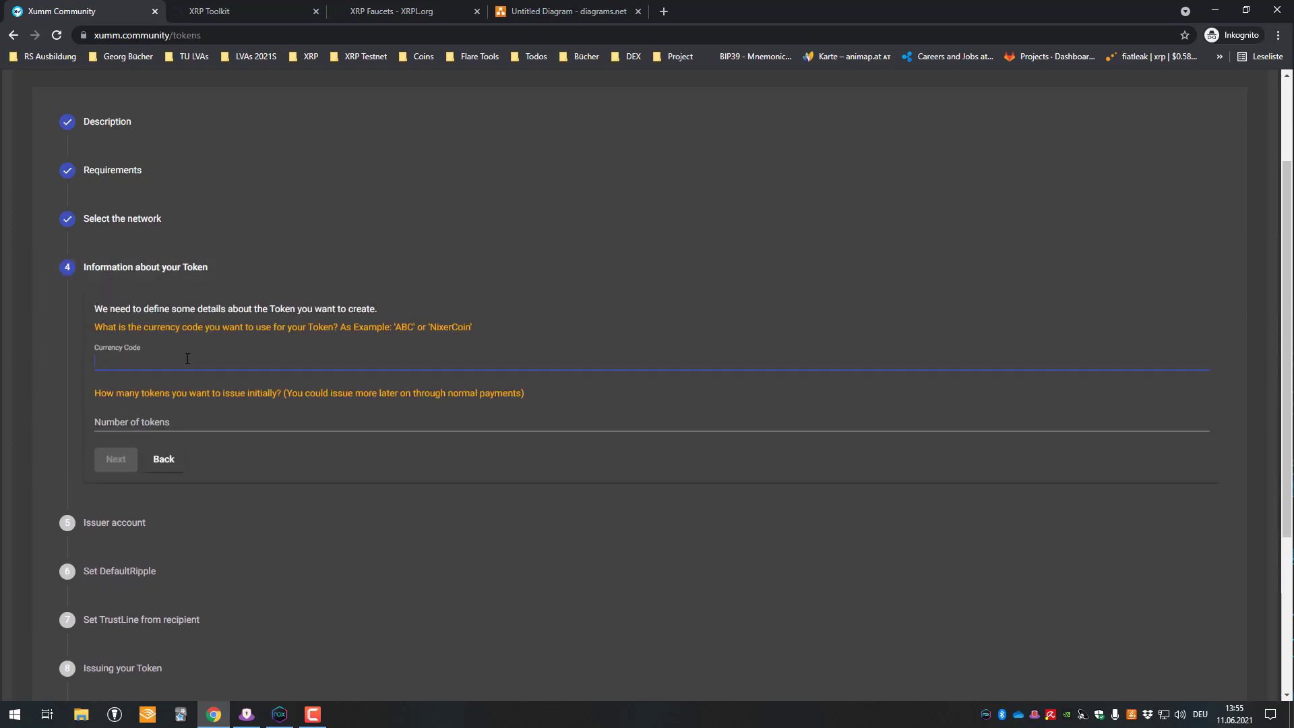
pyautogui.write('DEV')
pyautogui.press('Tab')
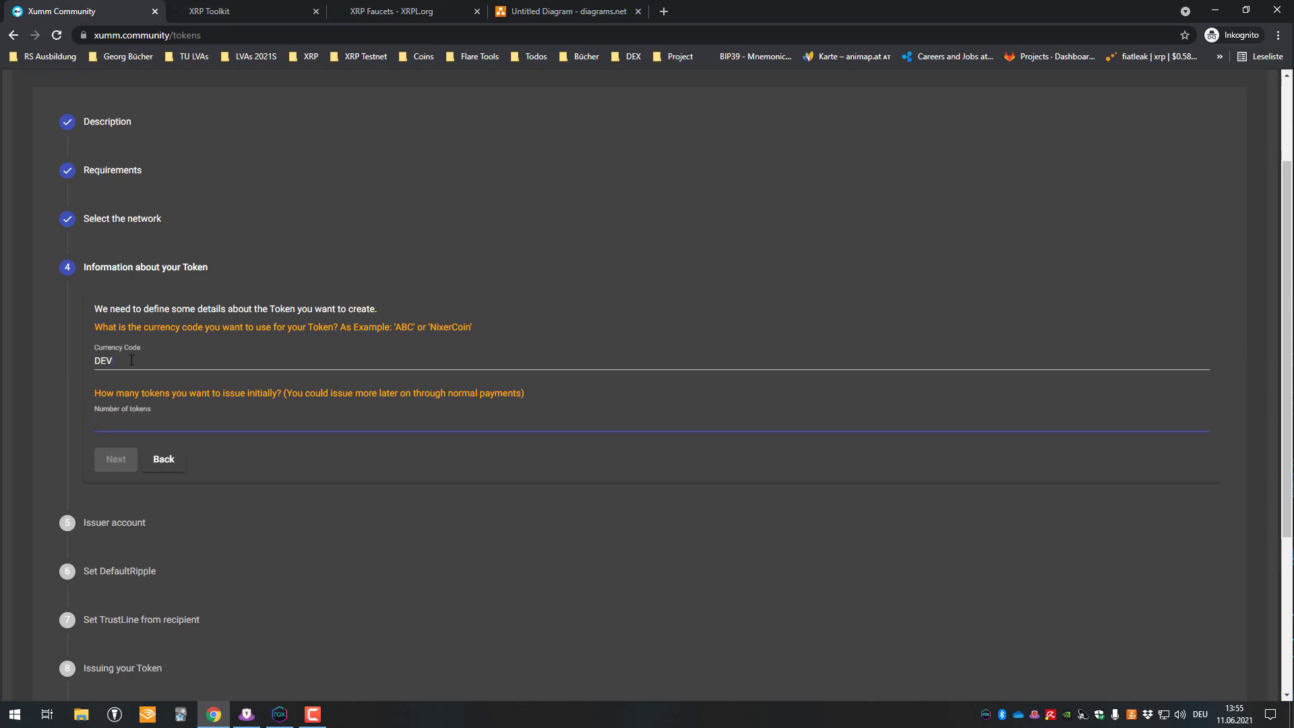
pyautogui.click(132, 360)
pyautogui.click(172, 432)
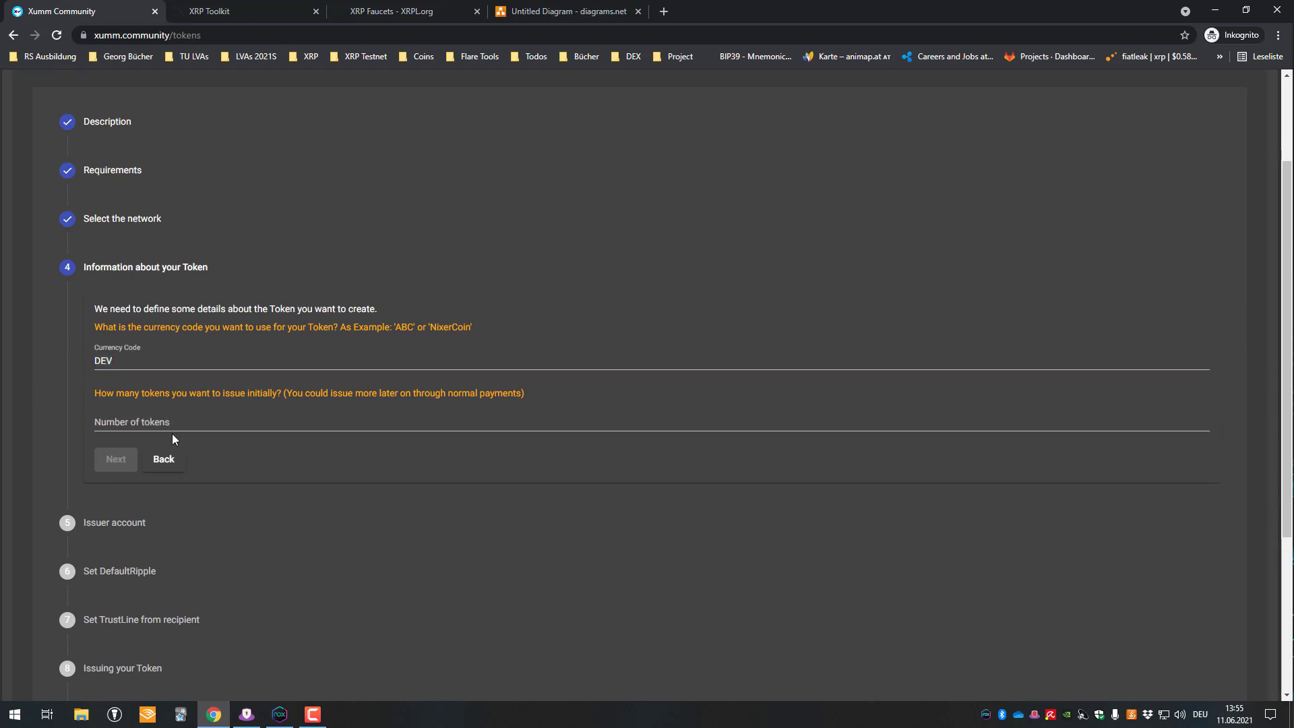
pyautogui.doubleClick(132, 356)
pyautogui.click(119, 426)
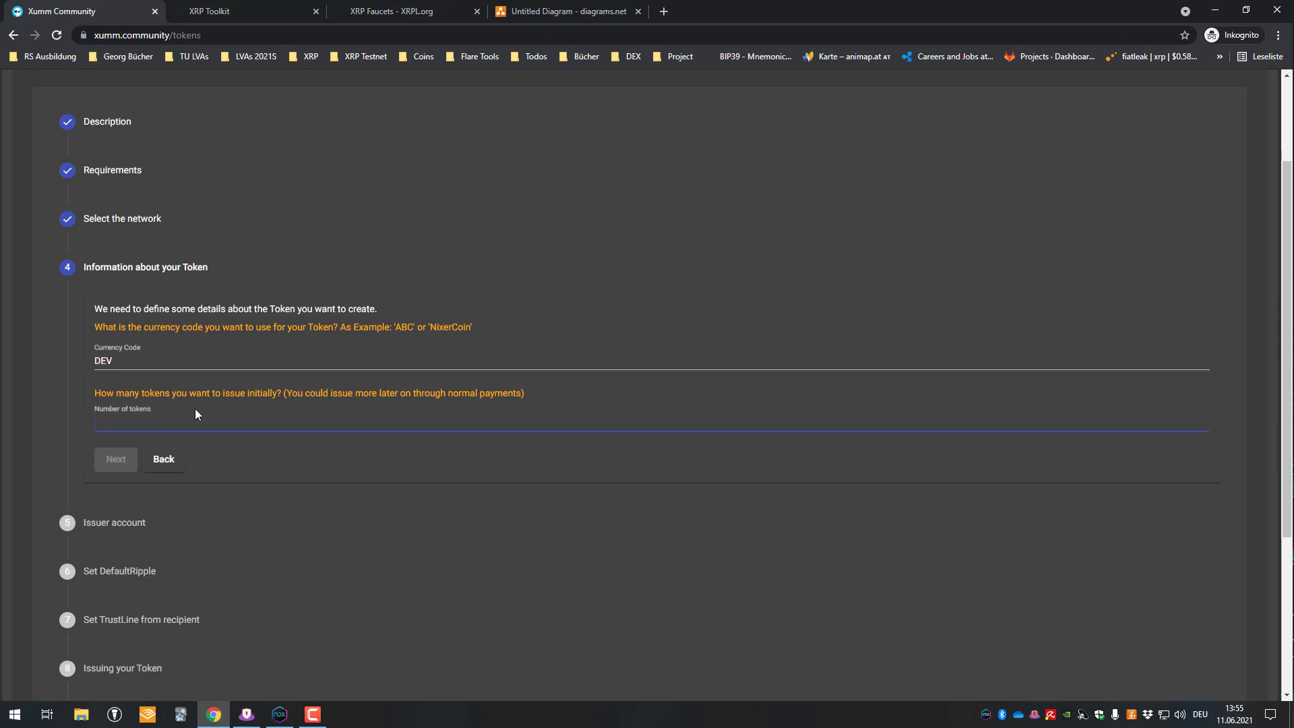
pyautogui.write('1000000')
pyautogui.click(115, 460)
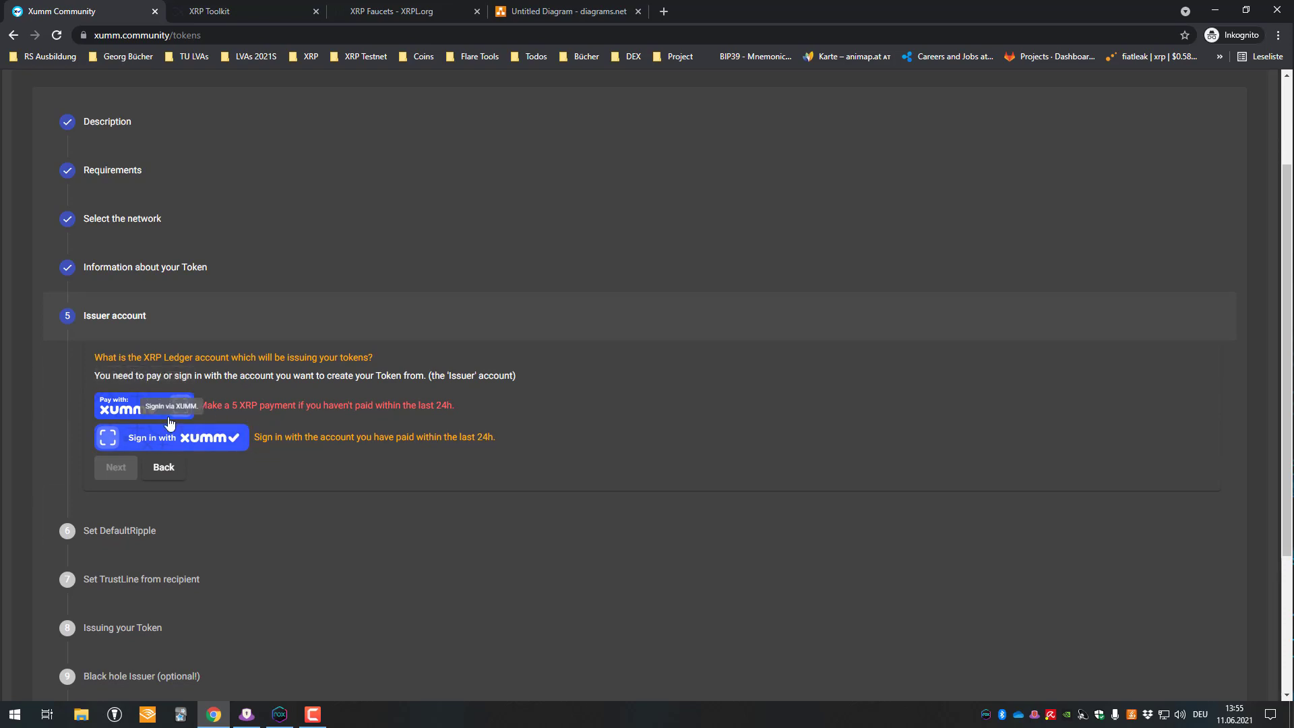
# - Request the 5 XRP creation payment via XUMM and copy its 'Open in XUMM' sign link
pyautogui.click(146, 407)
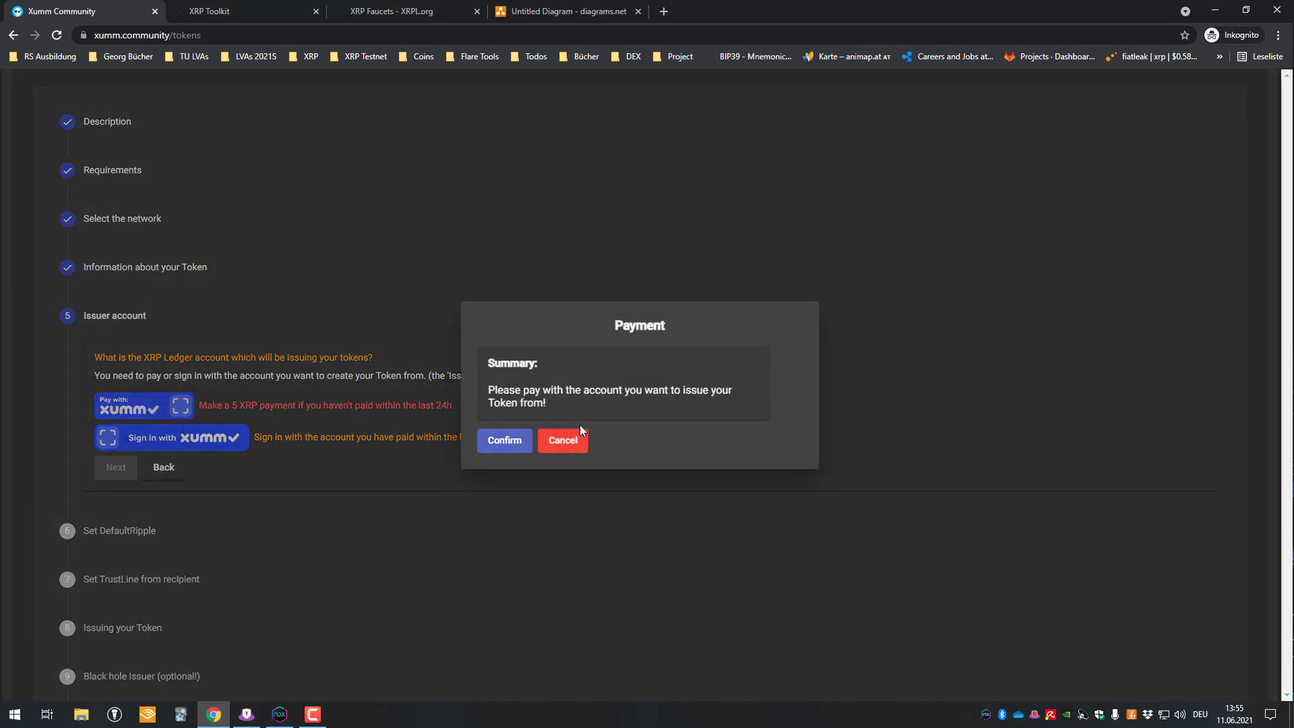
pyautogui.click(504, 441)
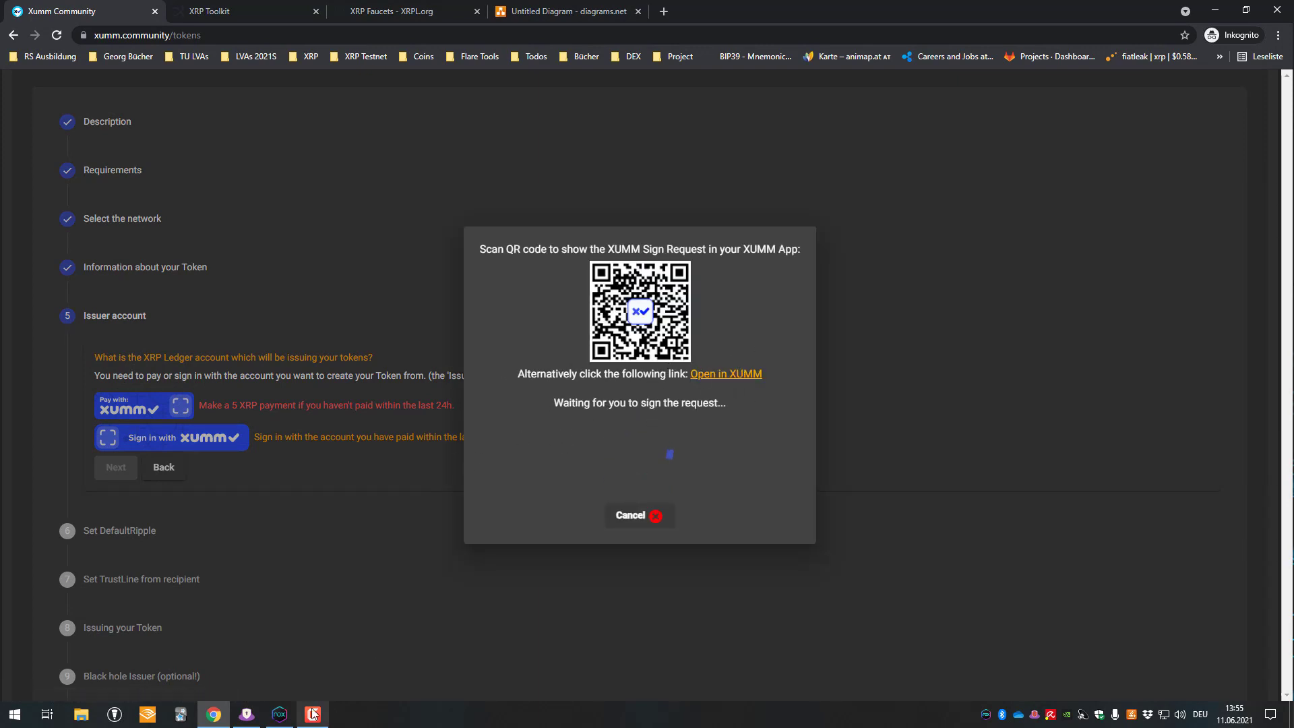
pyautogui.click(292, 716)
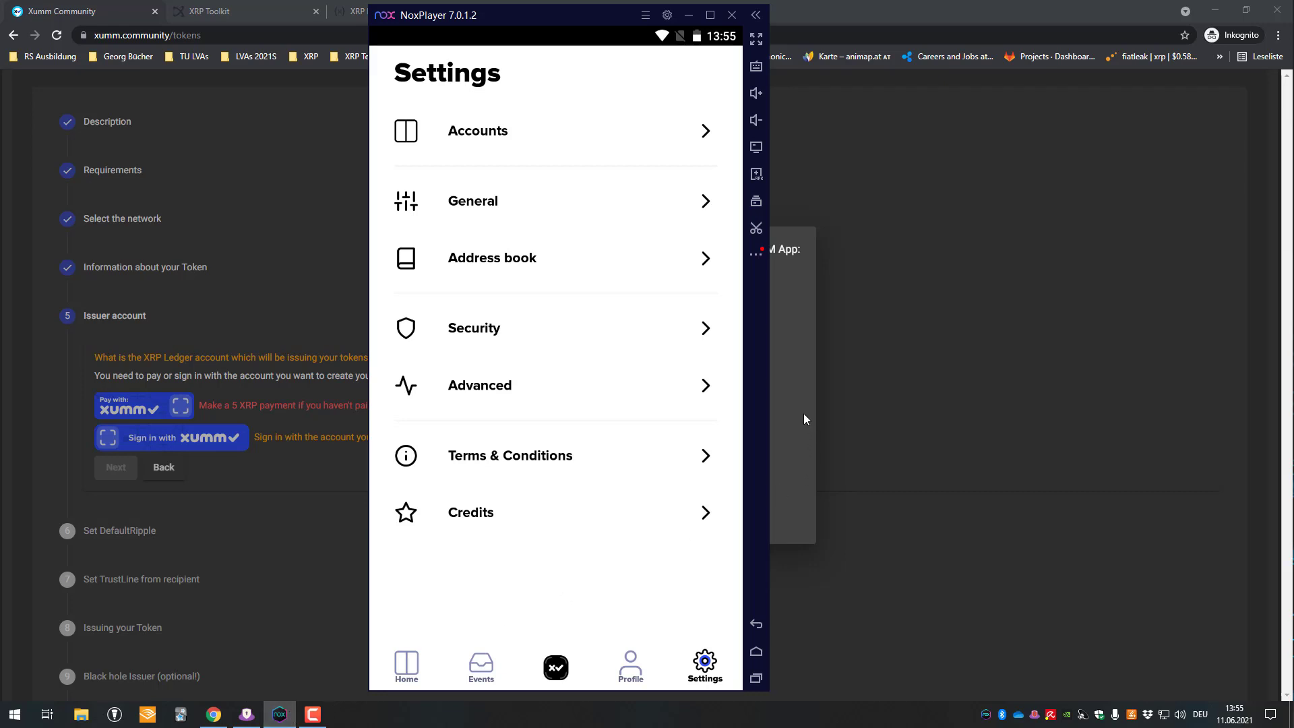
pyautogui.click(804, 418)
pyautogui.rightClick(734, 381)
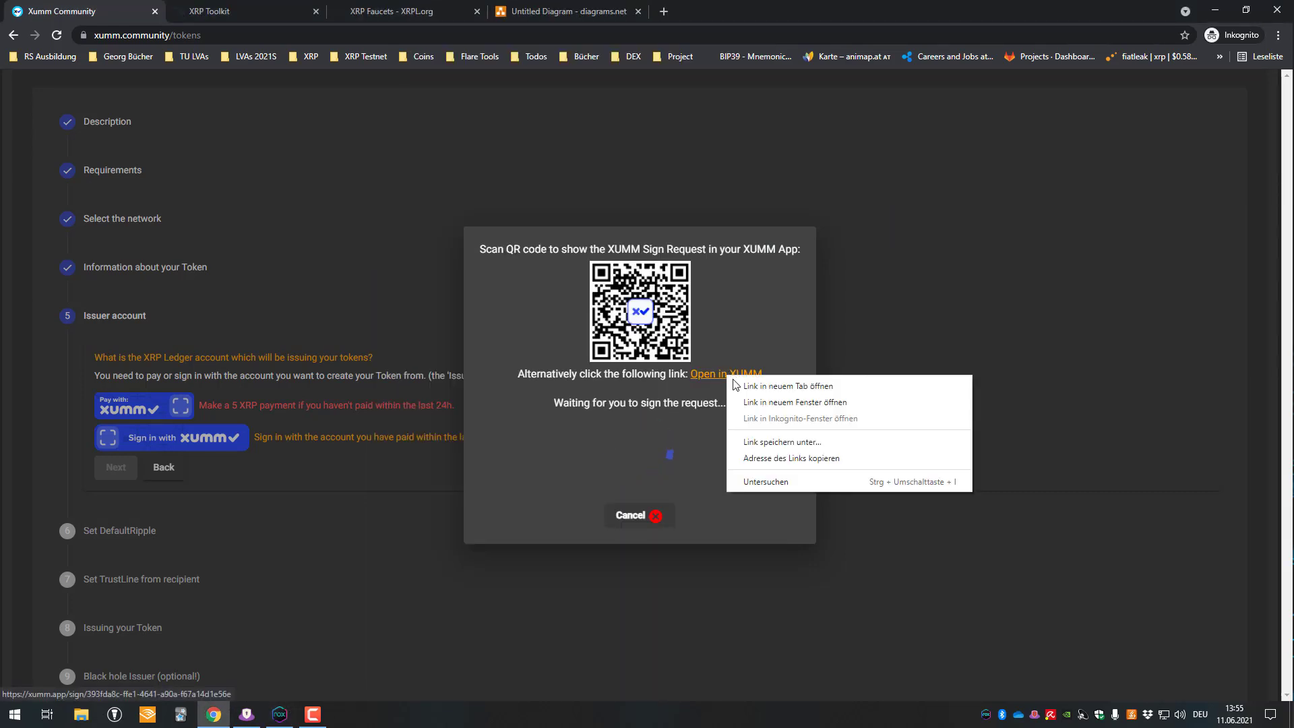
pyautogui.click(796, 458)
pyautogui.click(280, 714)
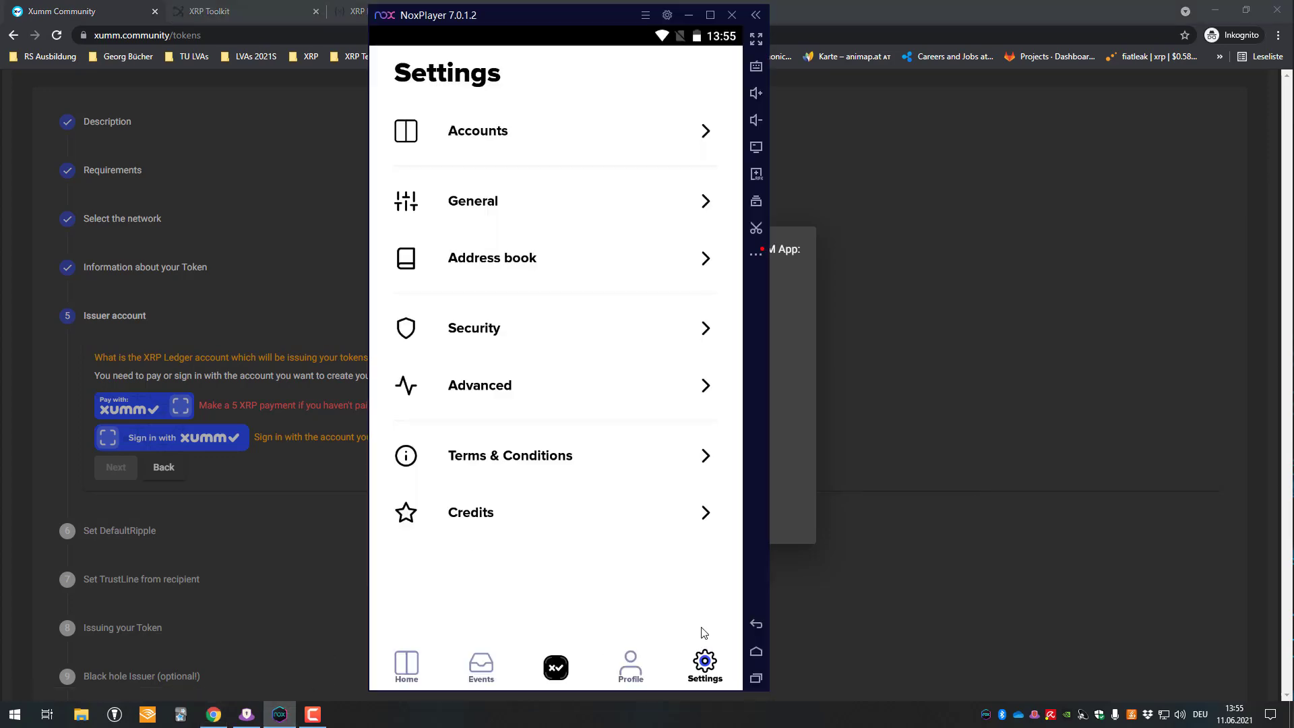
pyautogui.click(747, 652)
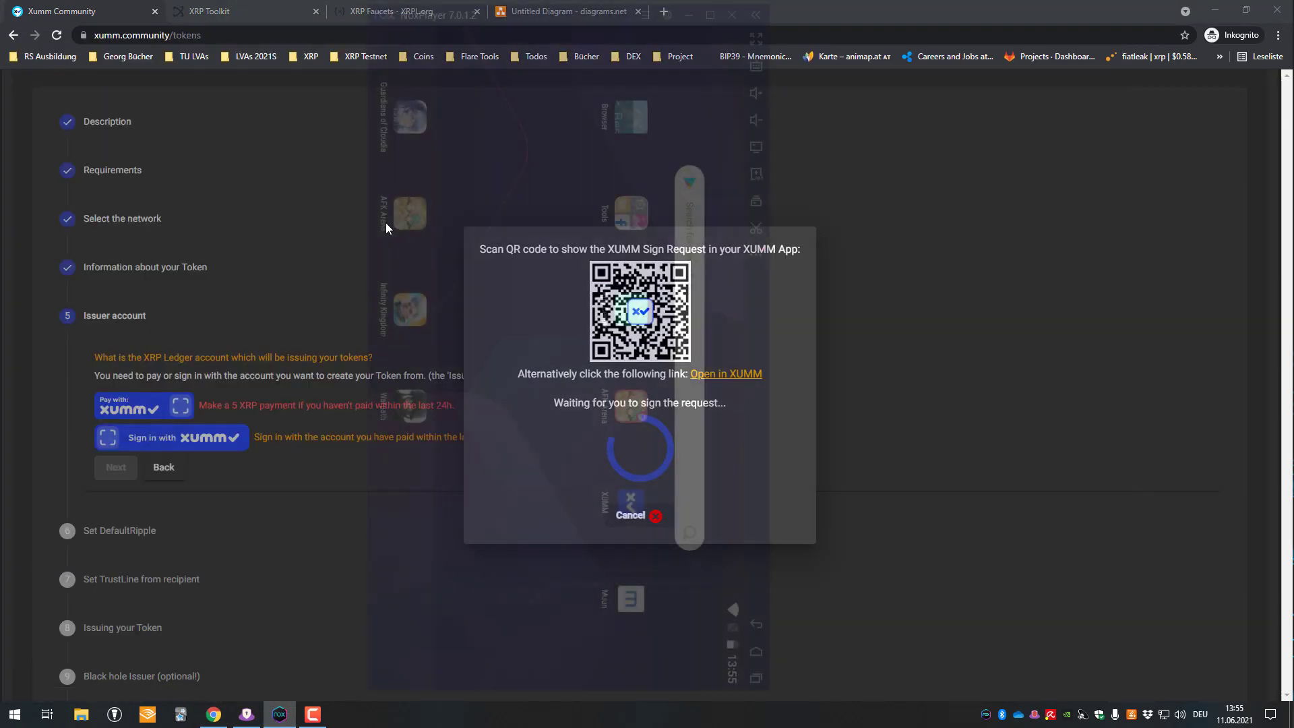
# - Load the copied sign link in the emulator's web browser
pyautogui.click(683, 422)
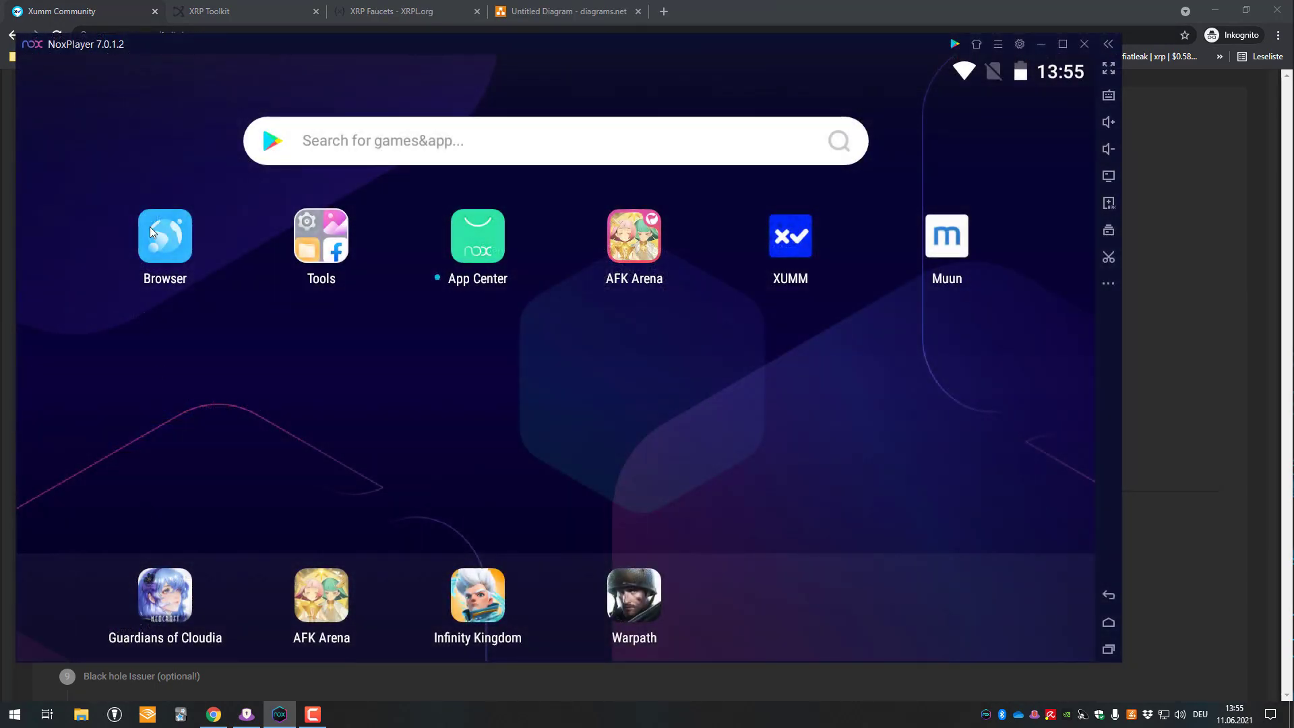
pyautogui.click(150, 226)
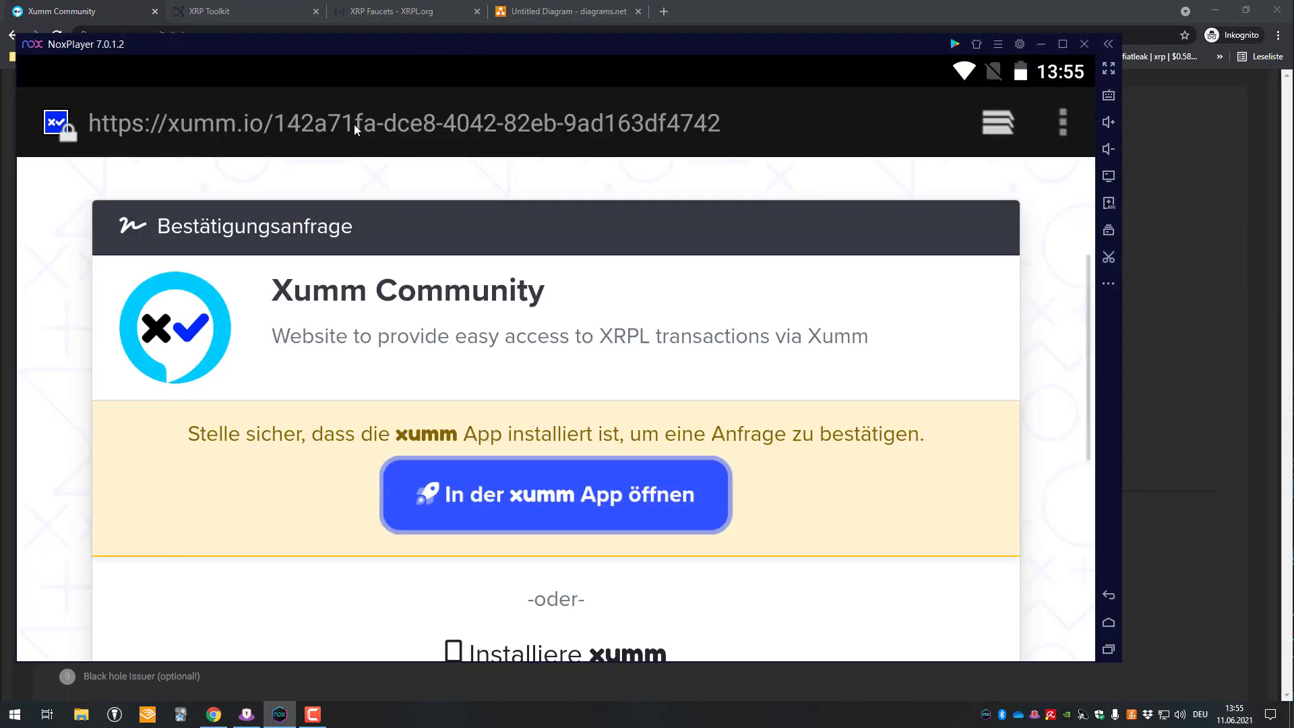
pyautogui.click(353, 124)
pyautogui.write('https://xumm.app/sign/393fda8c-ffe1-4641-a90a-f67a14d1e56e')
pyautogui.press('Return')
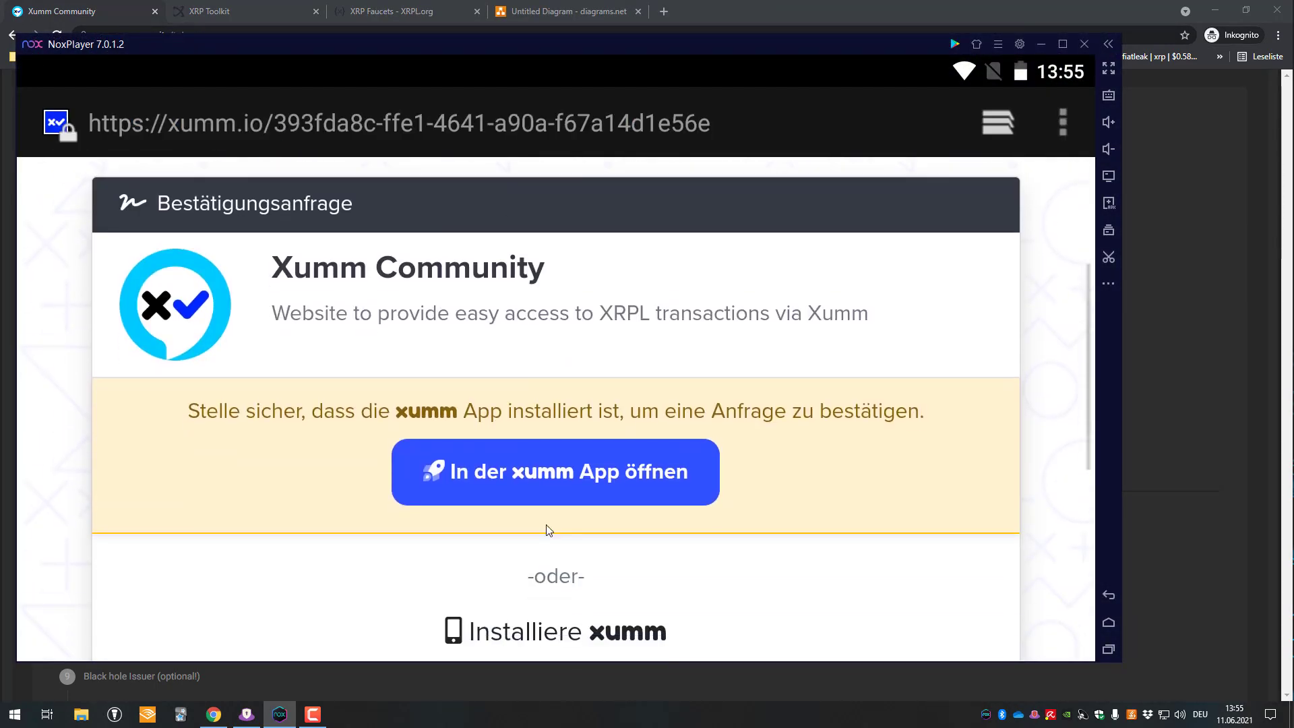
# - Open the sign request in the Xumm app and unlock it with the passcode
pyautogui.click(539, 452)
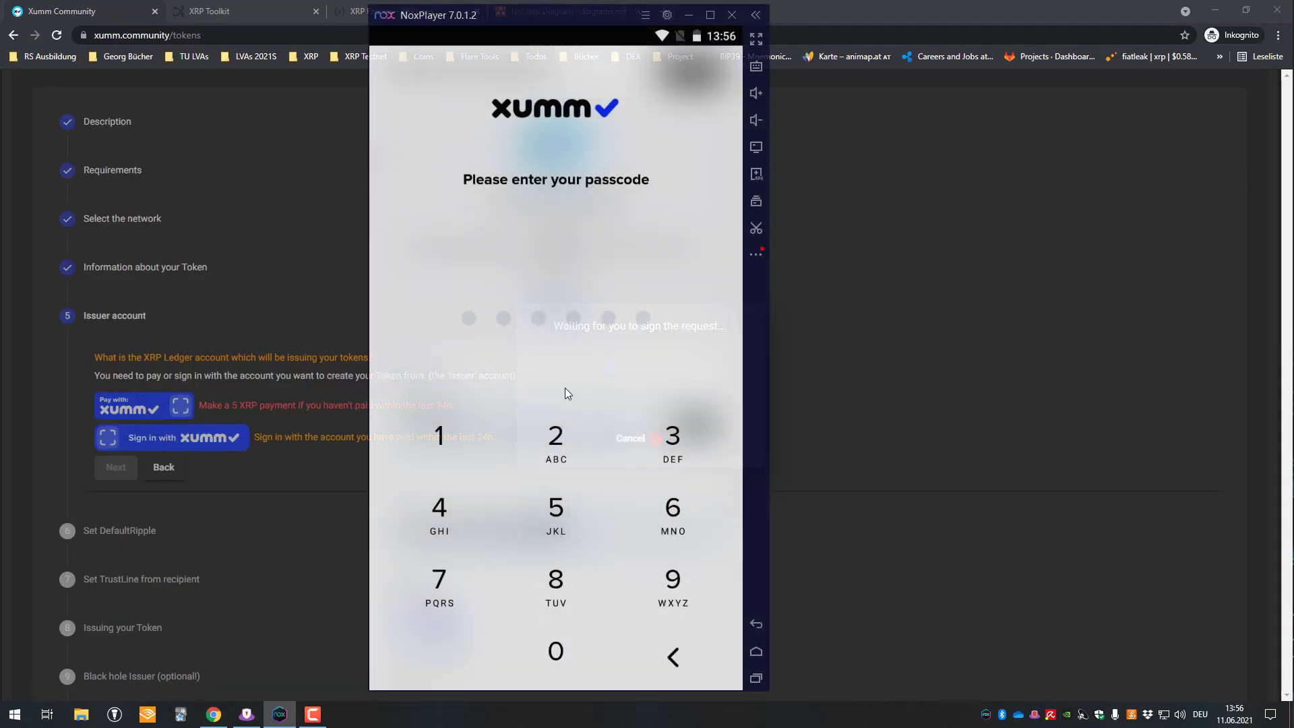
pyautogui.click(439, 445)
pyautogui.click(624, 447)
pyautogui.click(426, 516)
pyautogui.click(555, 509)
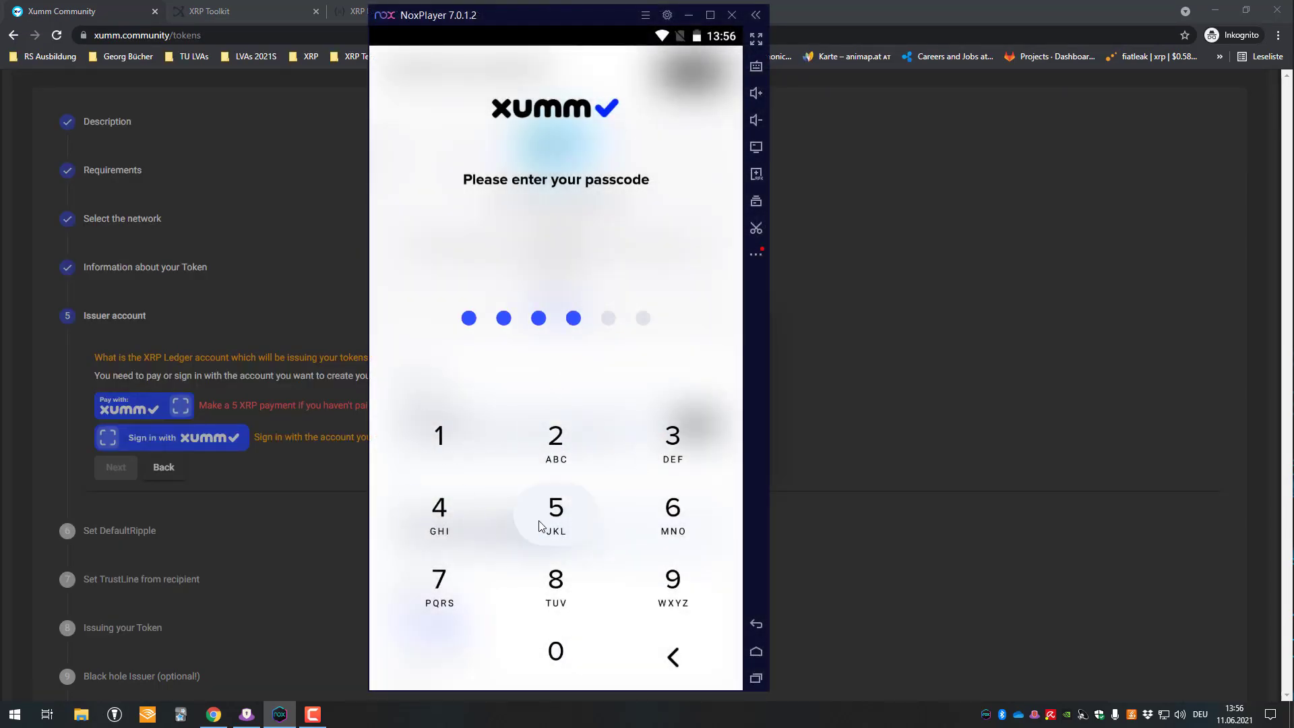
pyautogui.click(555, 509)
pyautogui.click(647, 525)
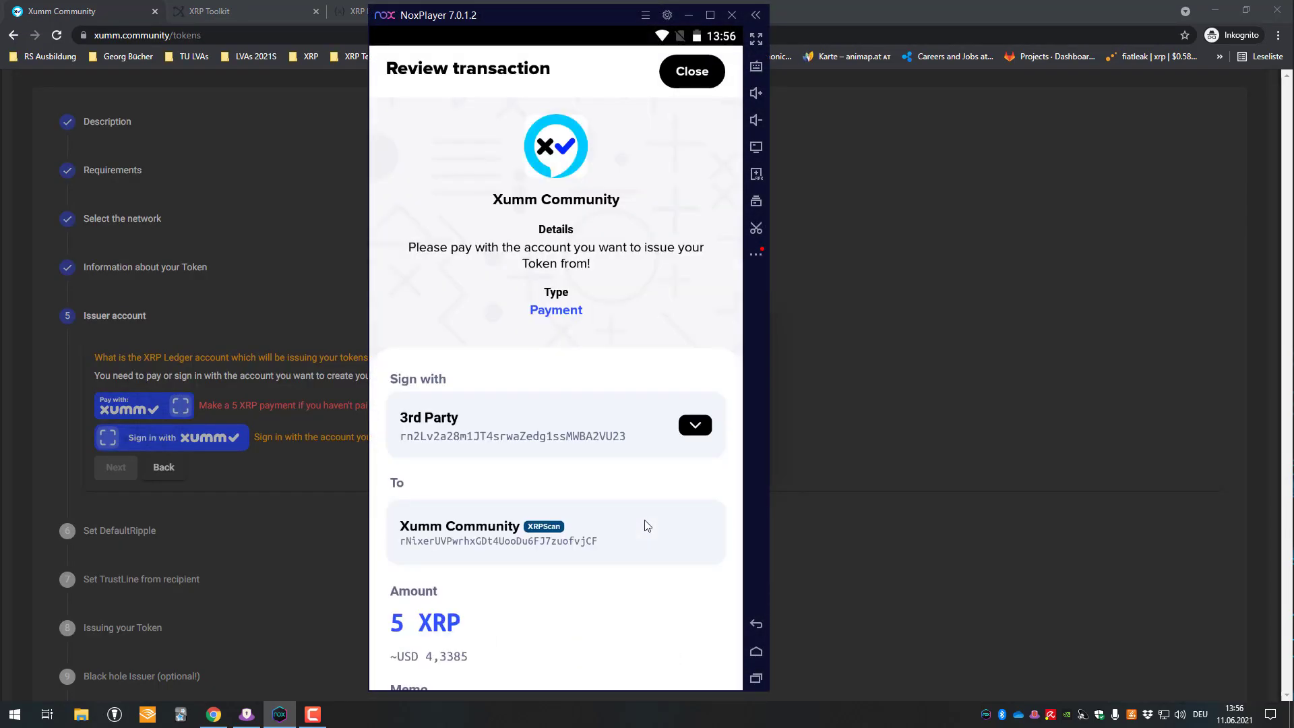
# - Sign the 5 XRP payment with the Issuer account and close the confirmation
pyautogui.click(694, 423)
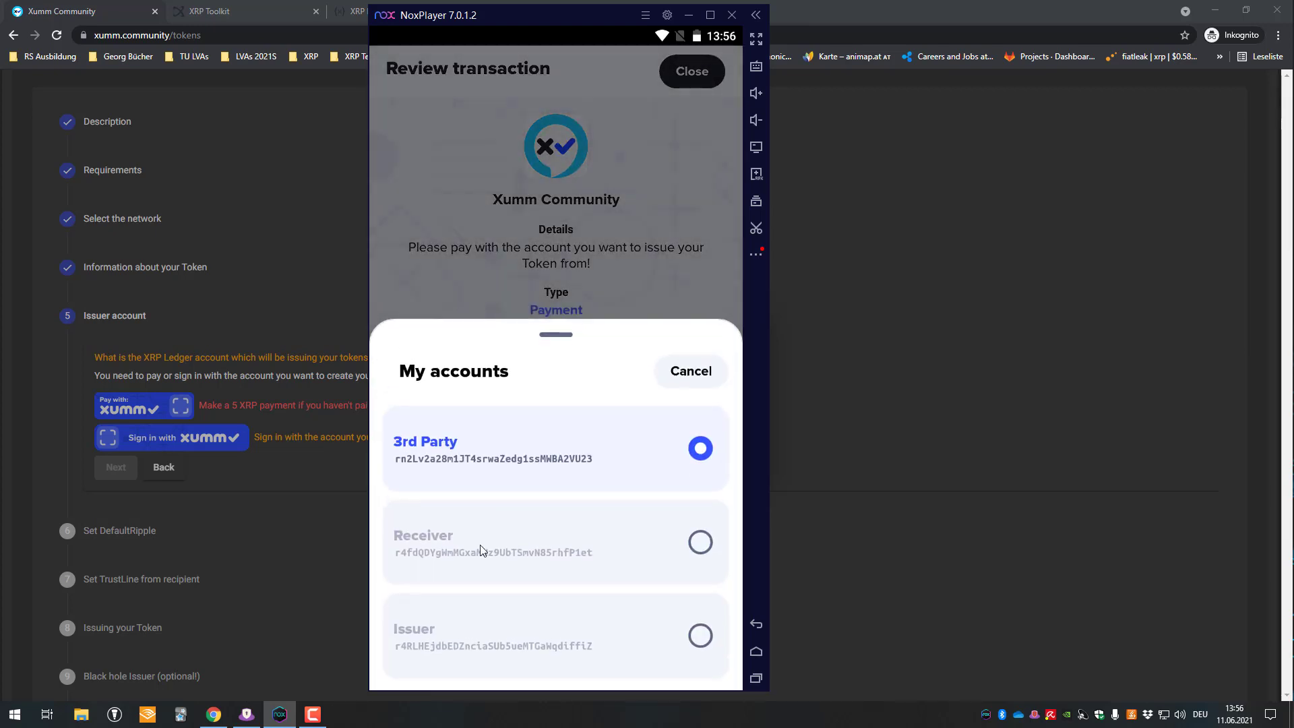
pyautogui.click(480, 632)
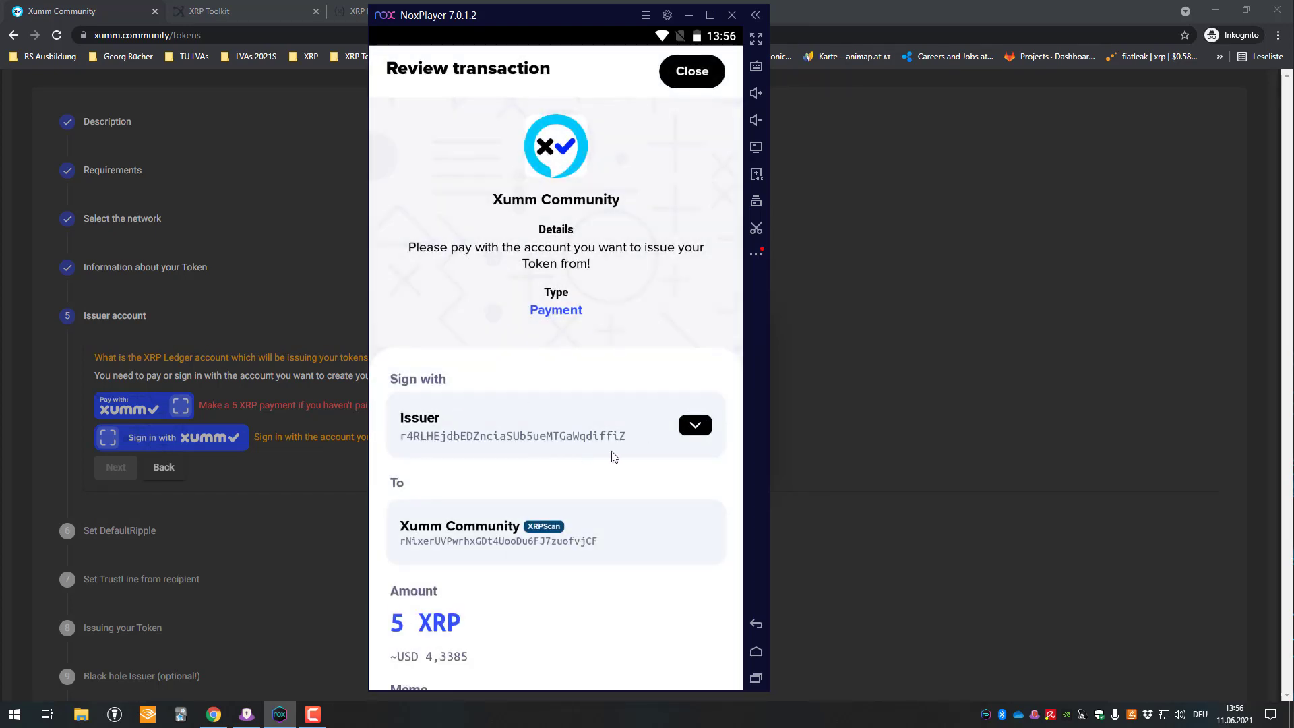
pyautogui.scroll(-5, 449, 519)
pyautogui.moveTo(403, 616); pyautogui.dragTo(737, 620)
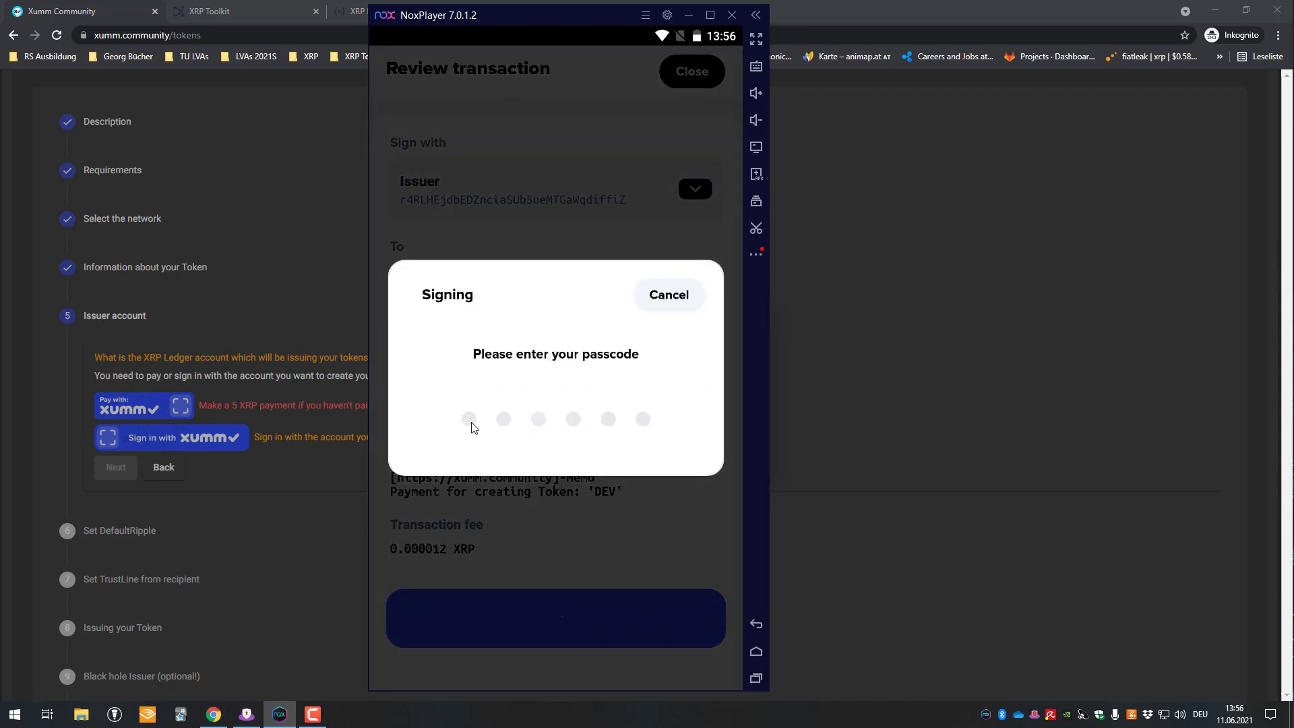
pyautogui.write('23456')
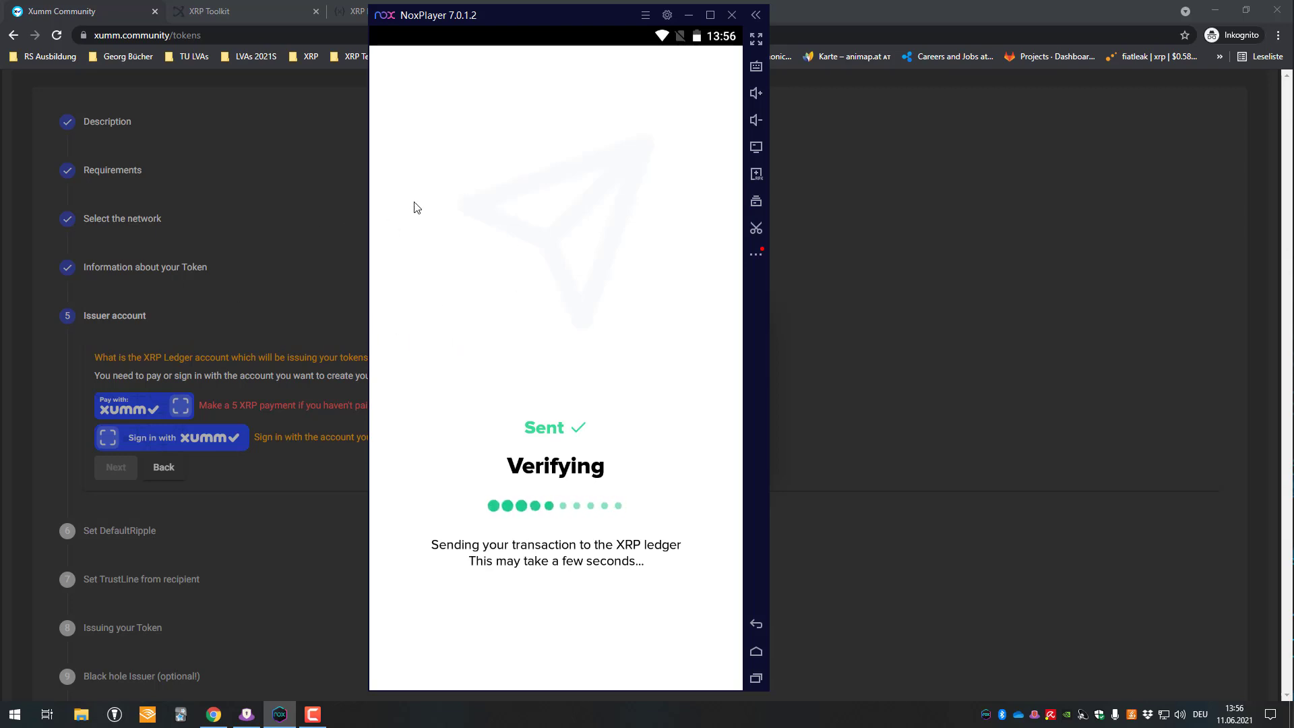
pyautogui.click(583, 631)
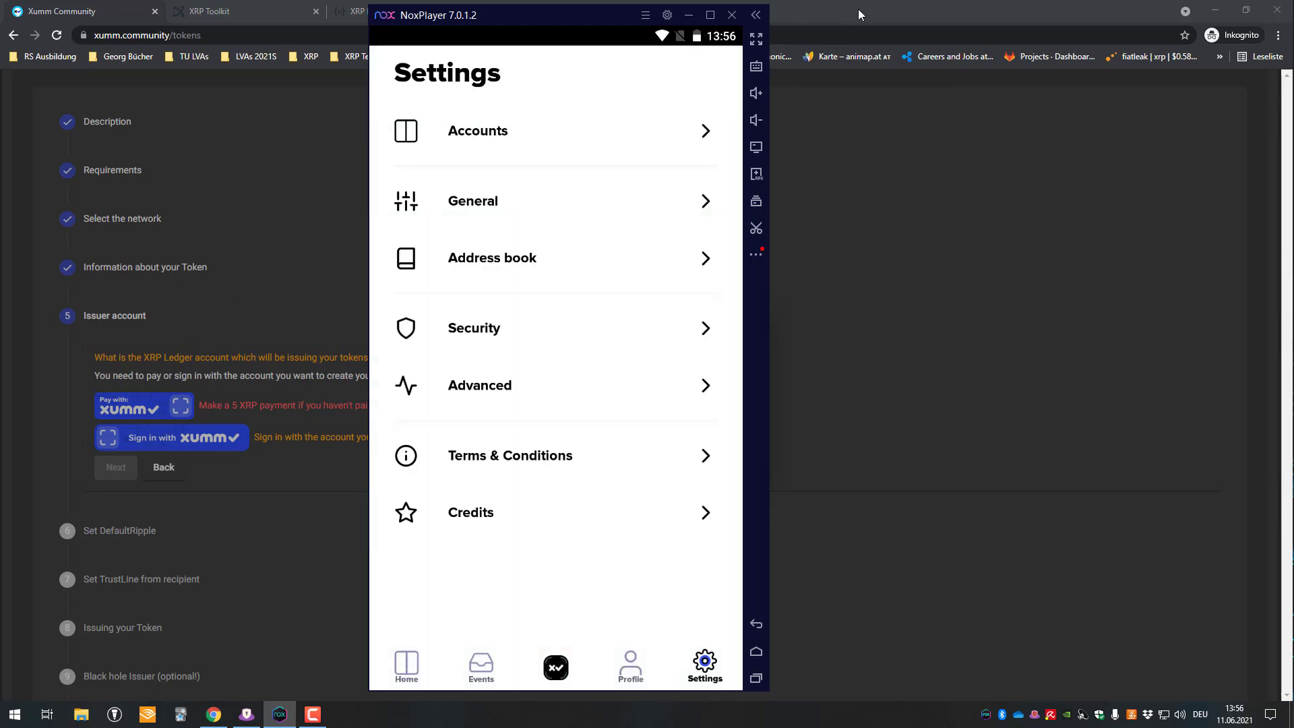
# - Switch the Xumm wallet to the Issuer account, then continue the wizard to Set DefaultRipple
pyautogui.click(279, 395)
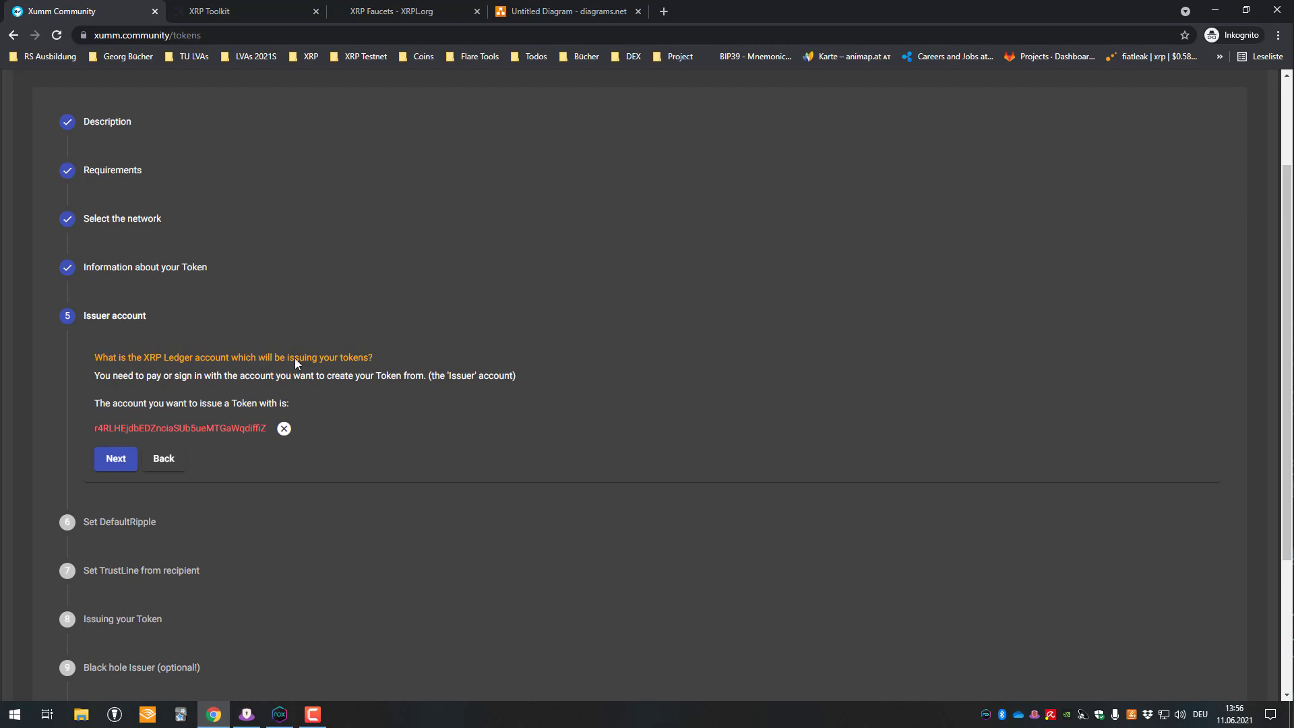
pyautogui.click(279, 714)
pyautogui.click(407, 664)
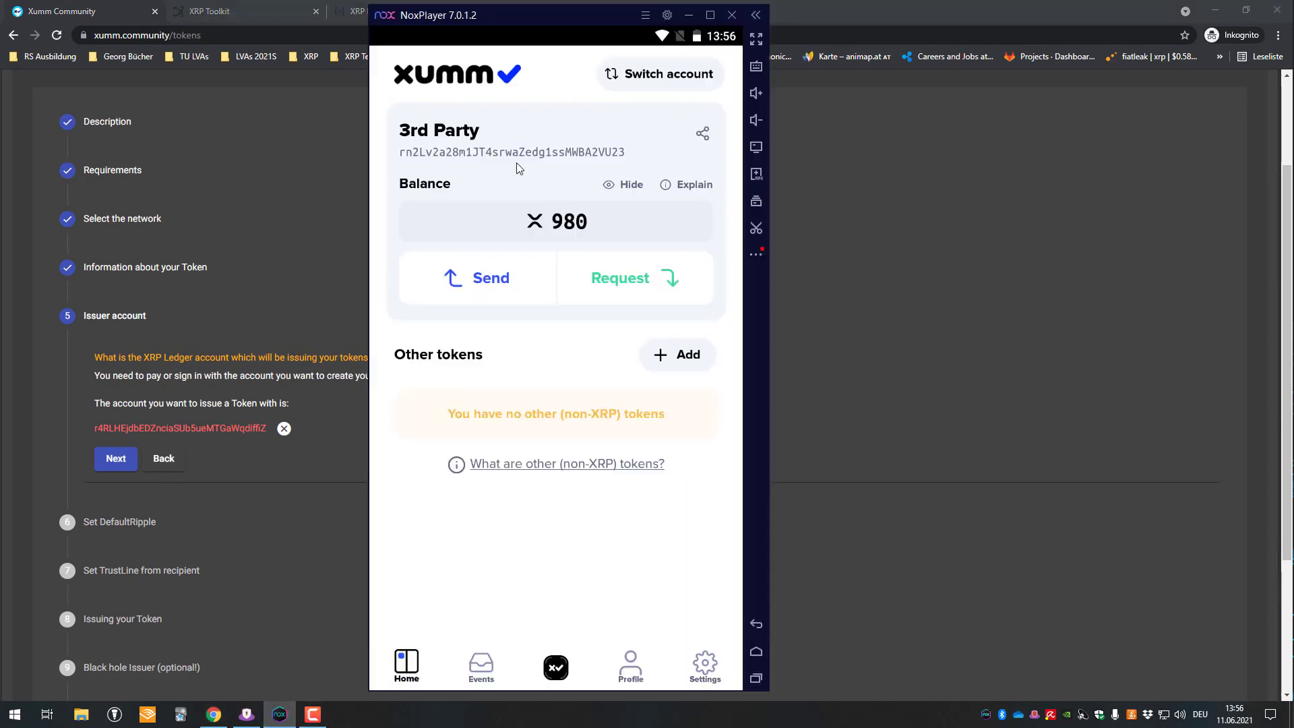
pyautogui.click(687, 78)
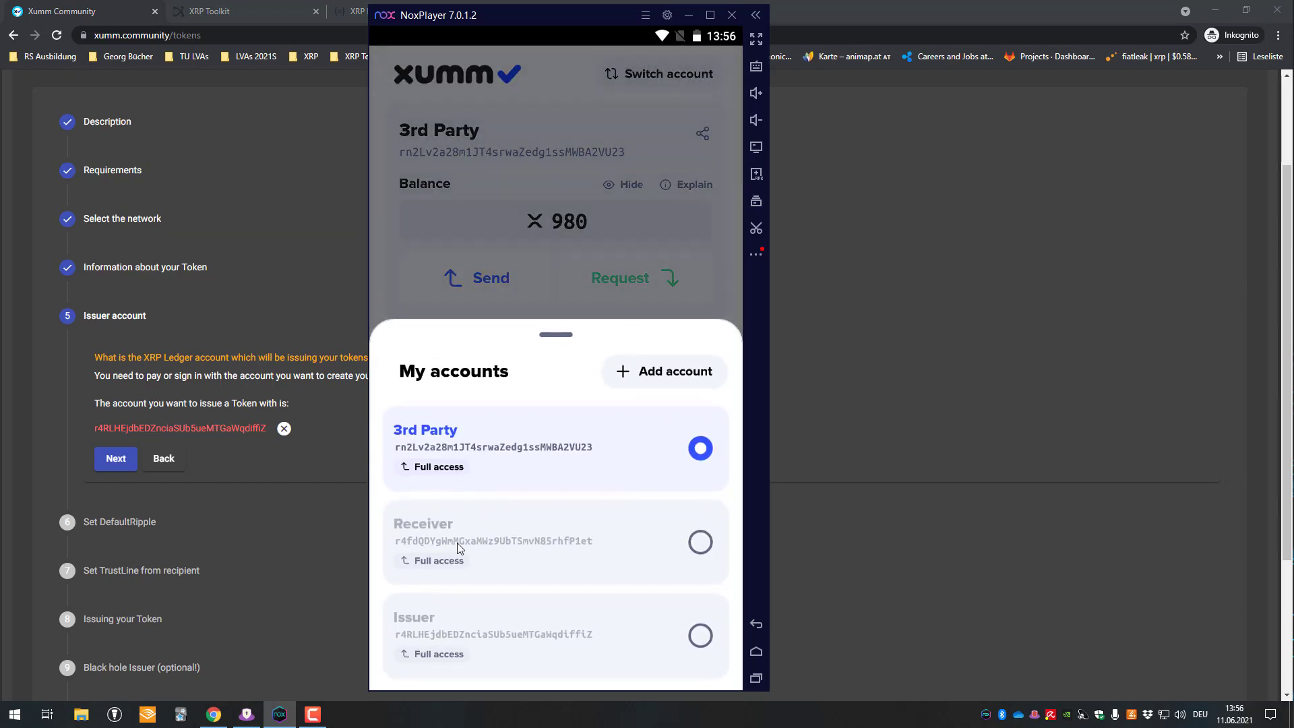
pyautogui.click(470, 622)
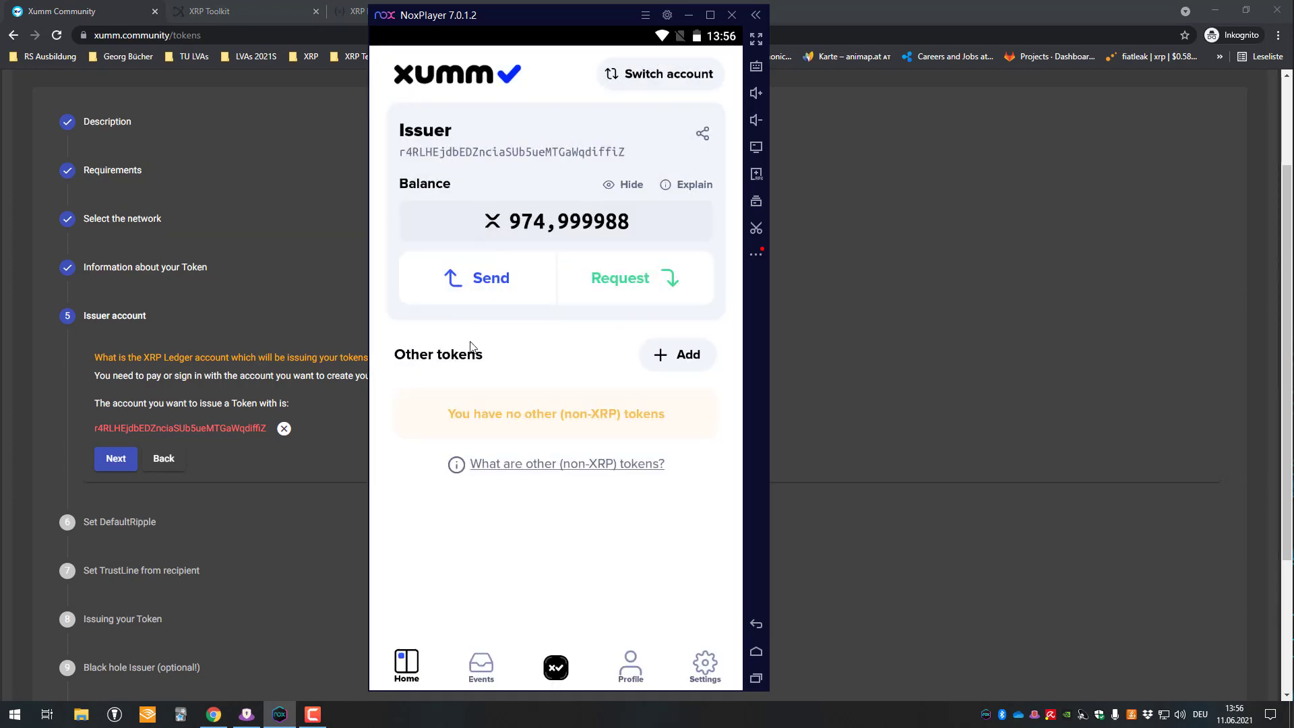
pyautogui.click(116, 461)
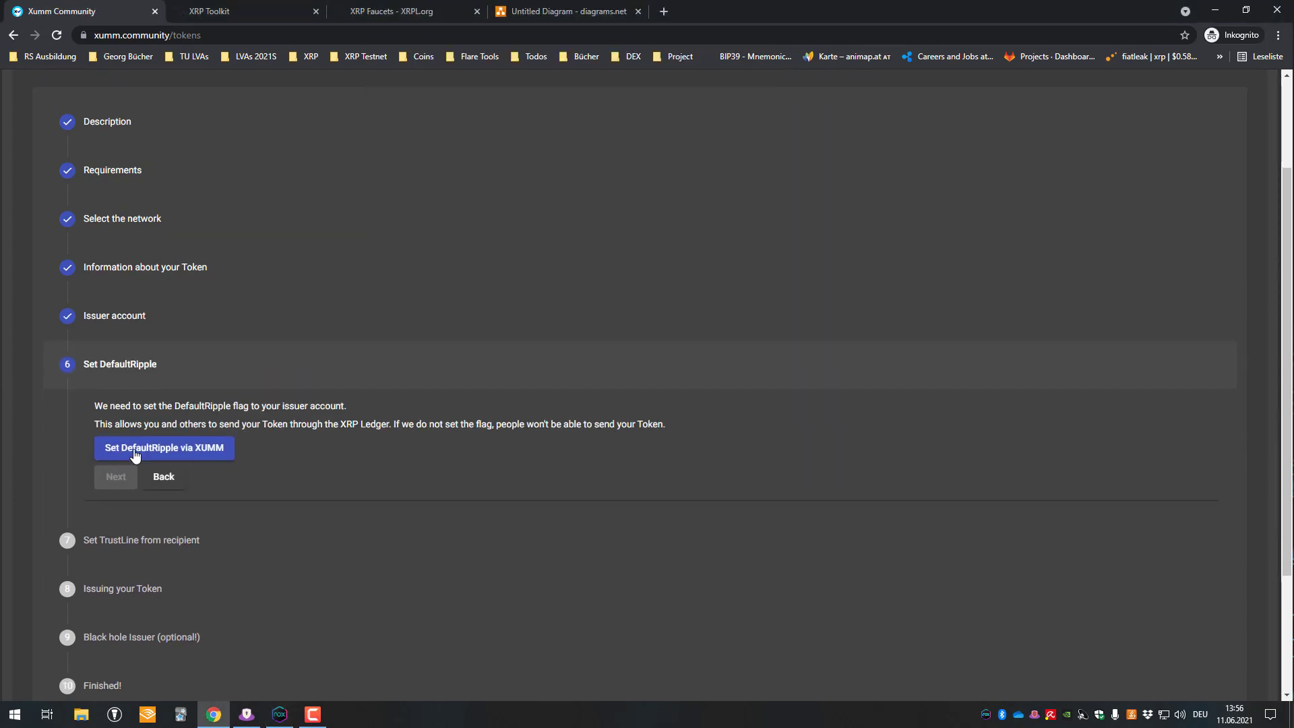
# - Send the Set DefaultRipple AccountSet request via XUMM and confirm it
pyautogui.moveTo(157, 406); pyautogui.dragTo(372, 412)
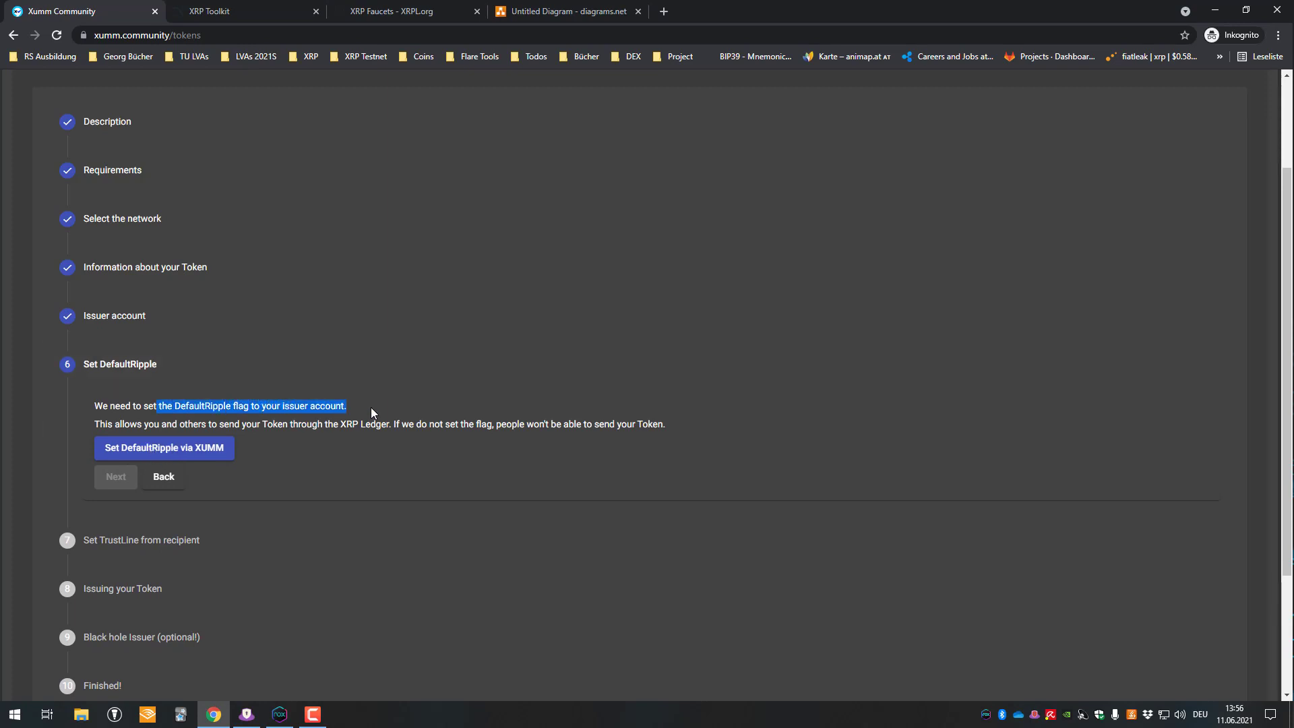
pyautogui.moveTo(218, 424); pyautogui.dragTo(265, 425)
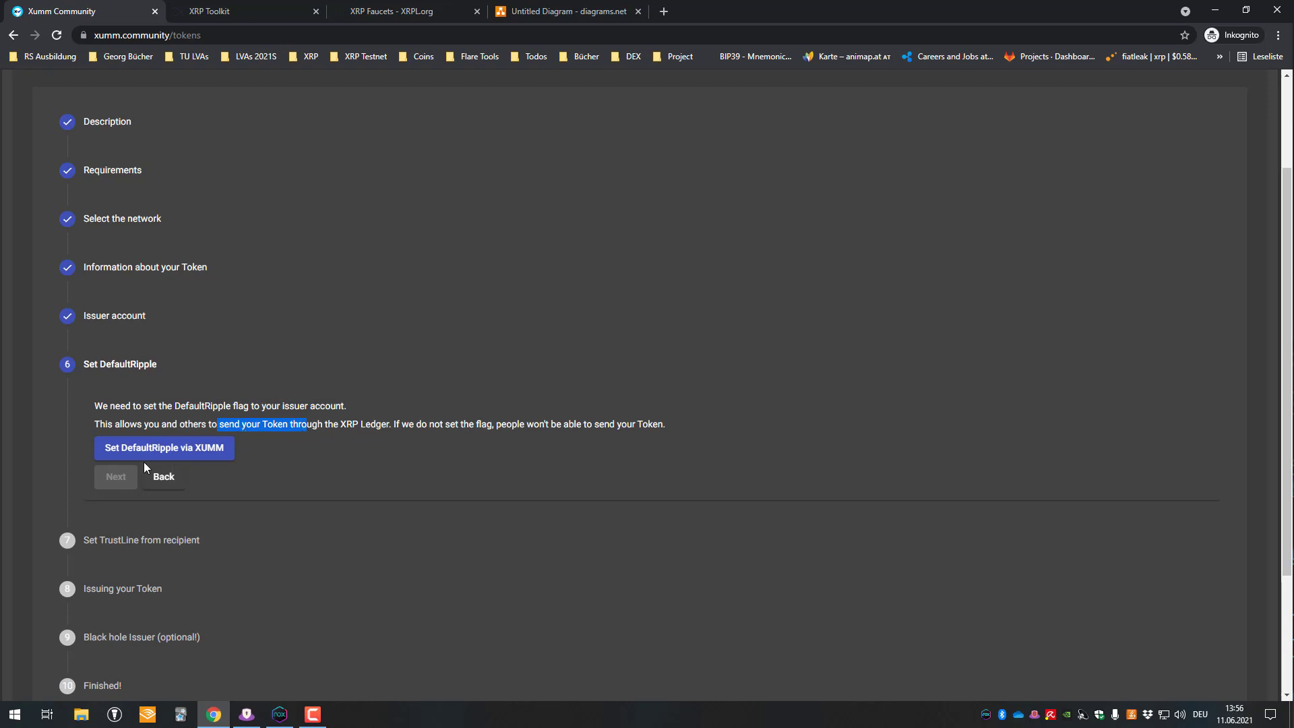
pyautogui.click(194, 444)
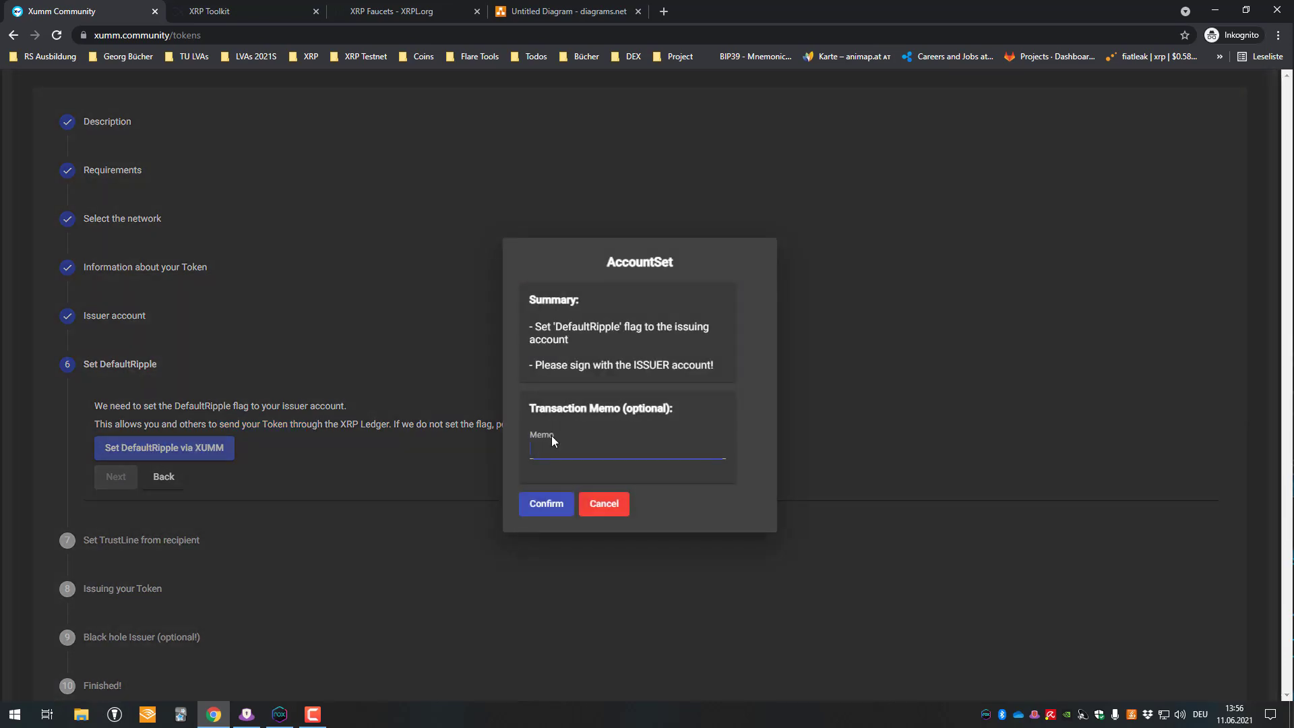
pyautogui.click(541, 509)
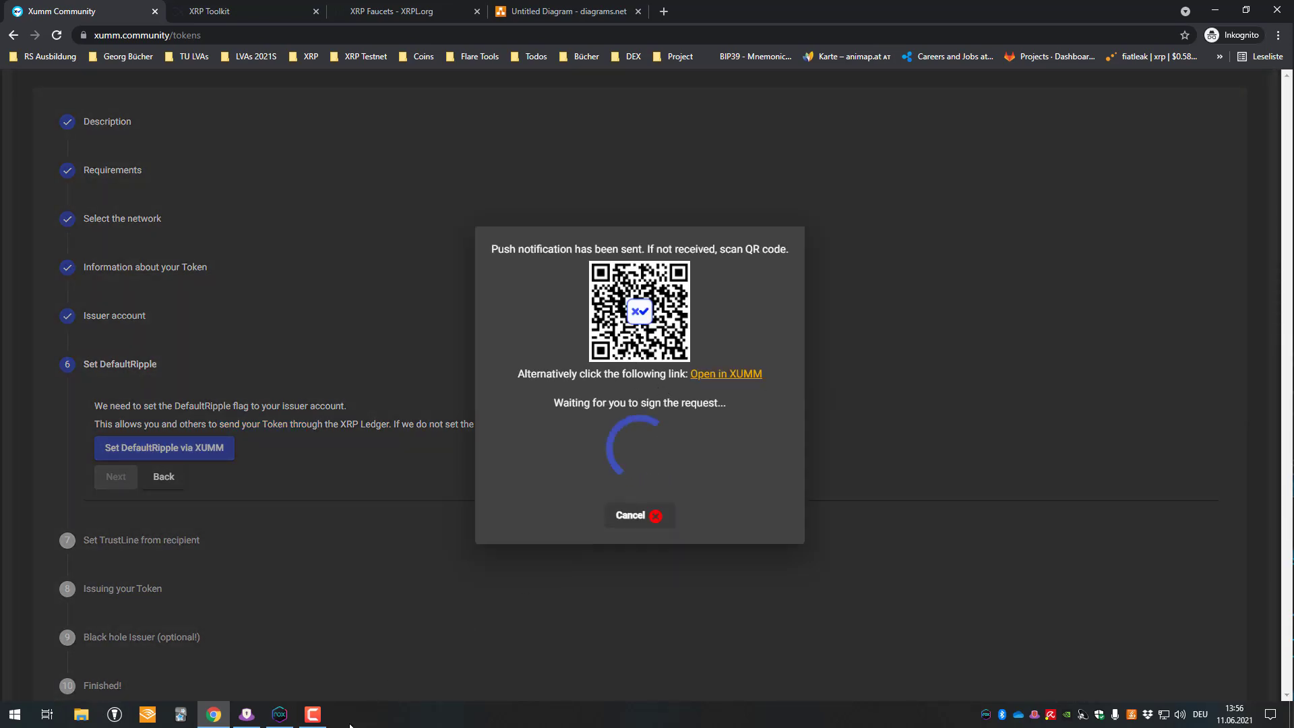
pyautogui.click(279, 714)
# - Sign the AccountSet request from the Xumm notification with the passcode and close the success screen
pyautogui.moveTo(524, 34); pyautogui.dragTo(502, 361)
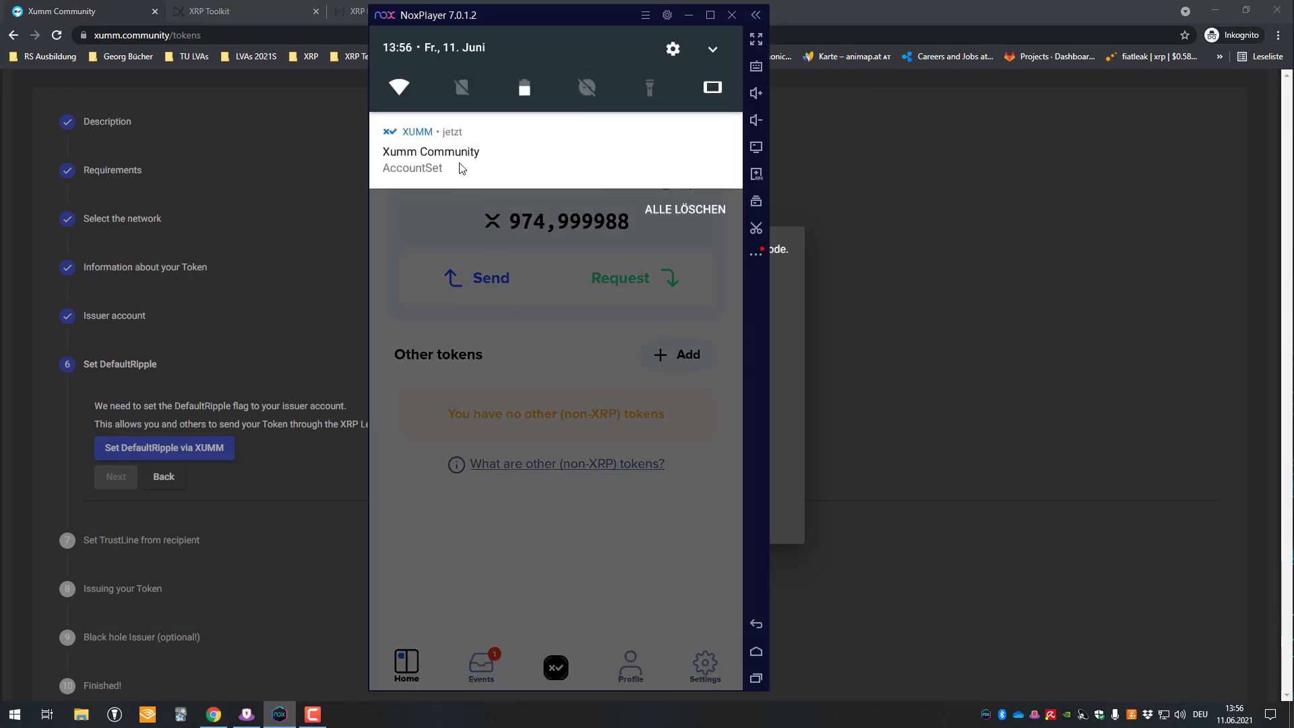
pyautogui.click(456, 164)
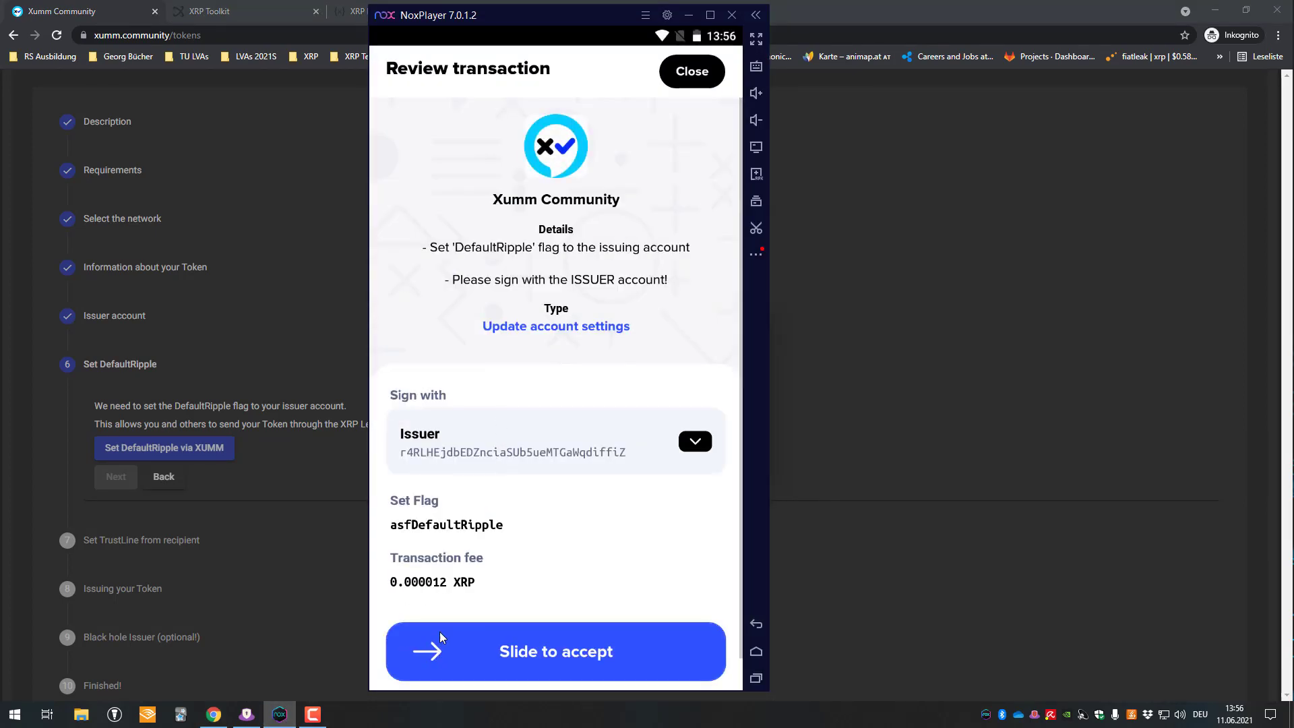
pyautogui.moveTo(425, 651); pyautogui.dragTo(708, 651)
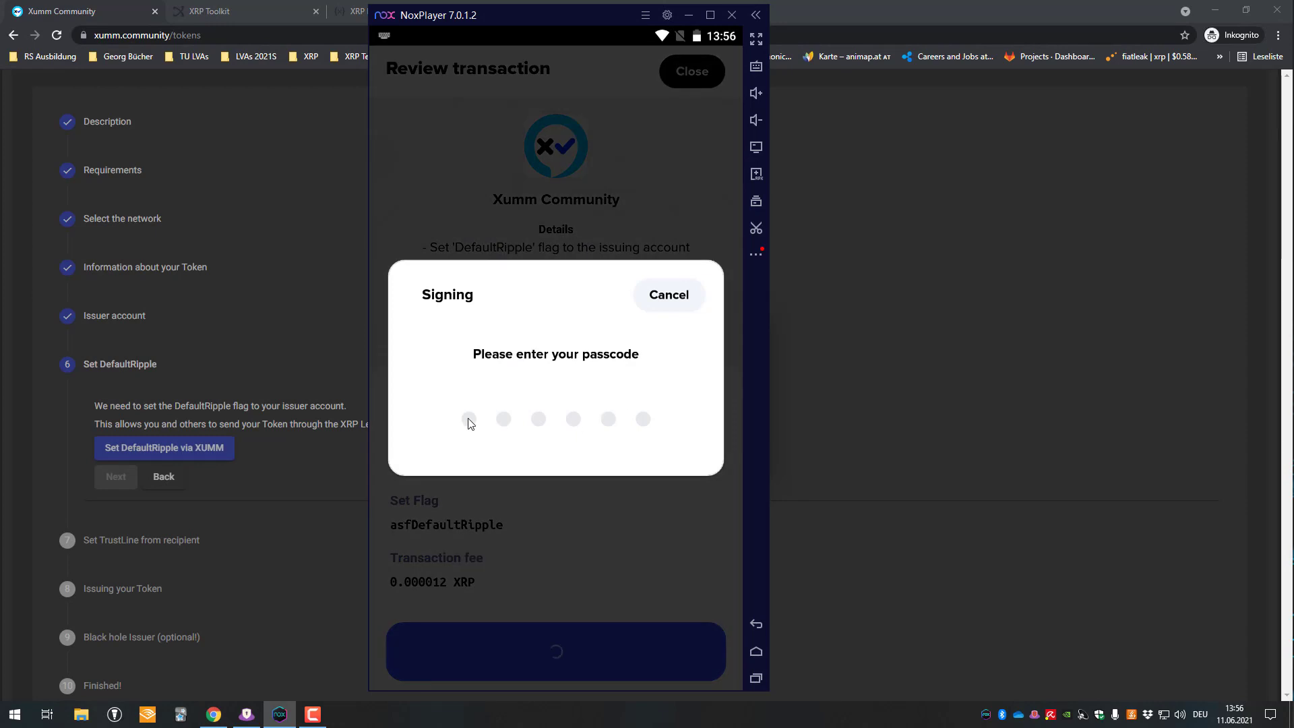
pyautogui.click(468, 419)
pyautogui.write('******')
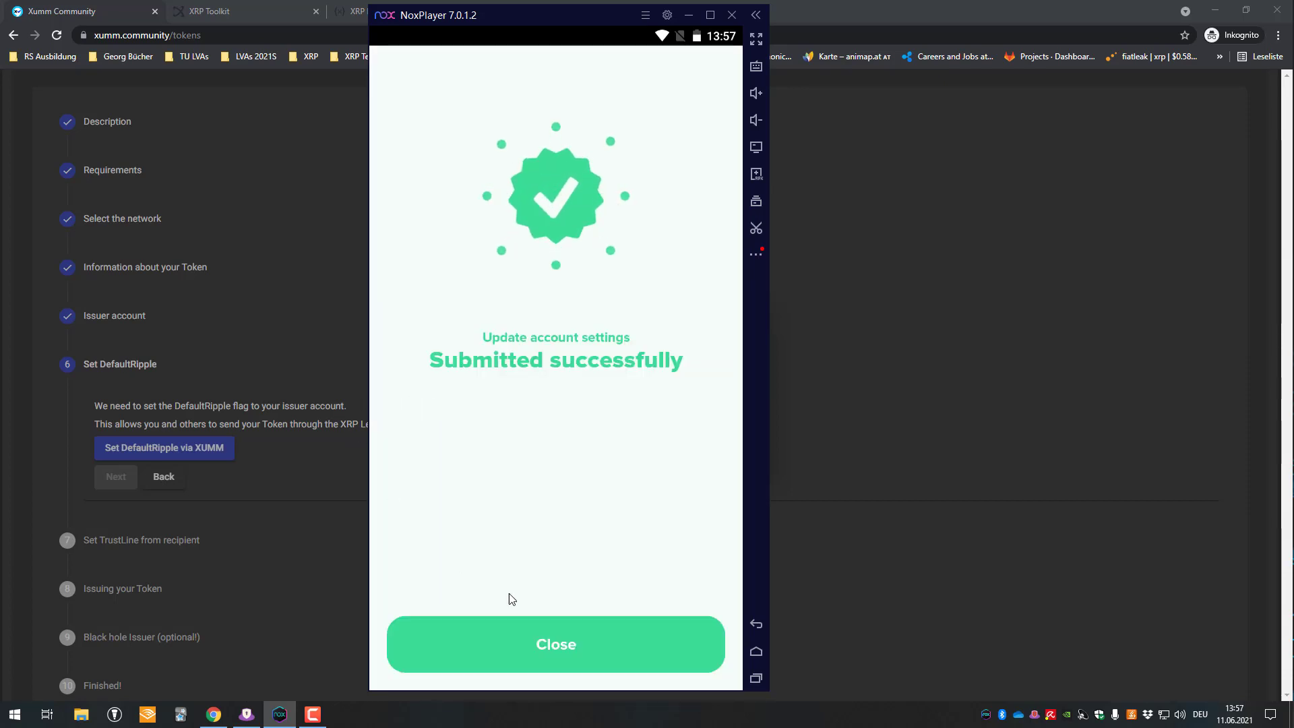
pyautogui.click(509, 623)
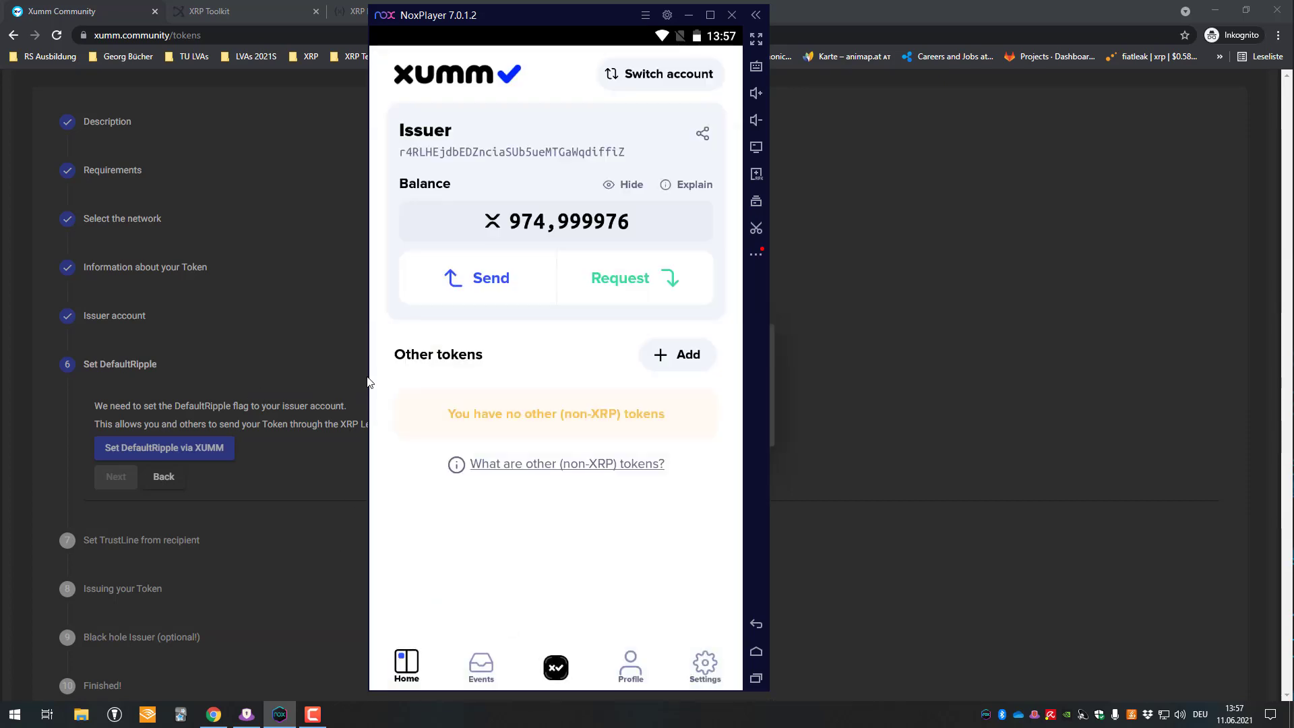
# - Resend the DefaultRipple request, sign it again in Xumm, and dismiss the browser's signed message
pyautogui.click(256, 363)
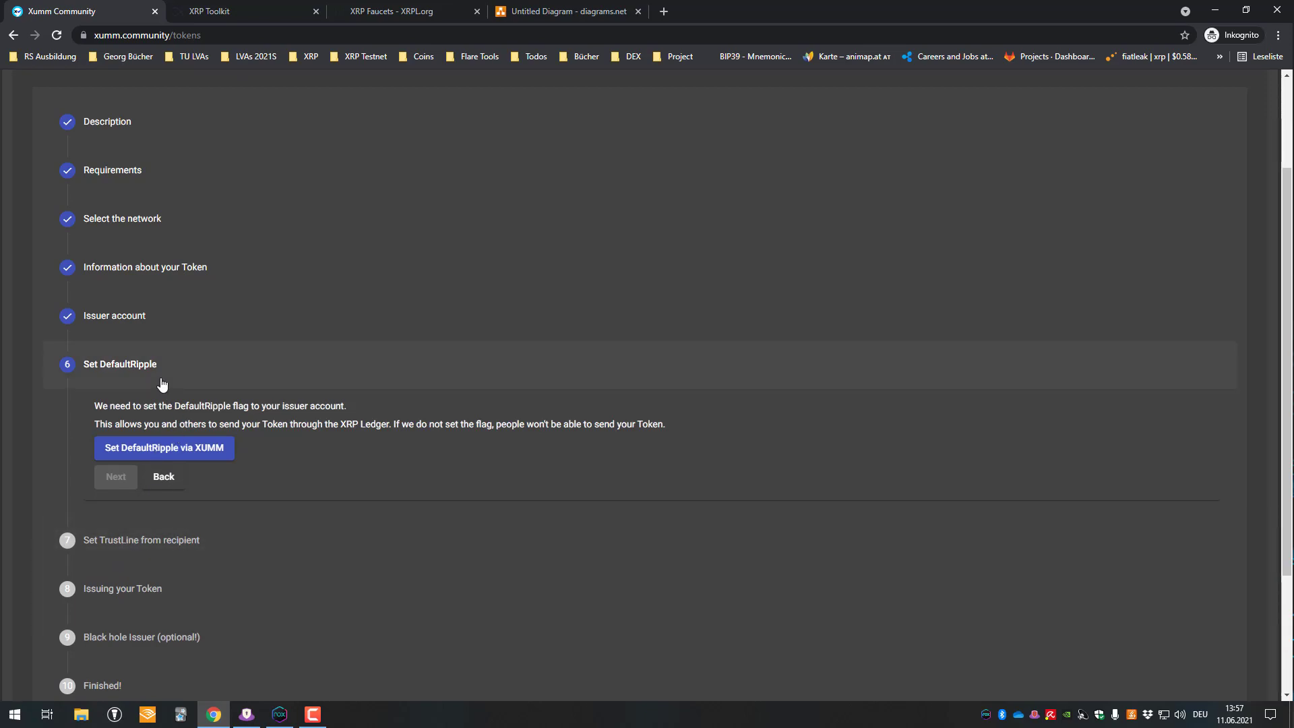
pyautogui.click(177, 447)
pyautogui.click(547, 505)
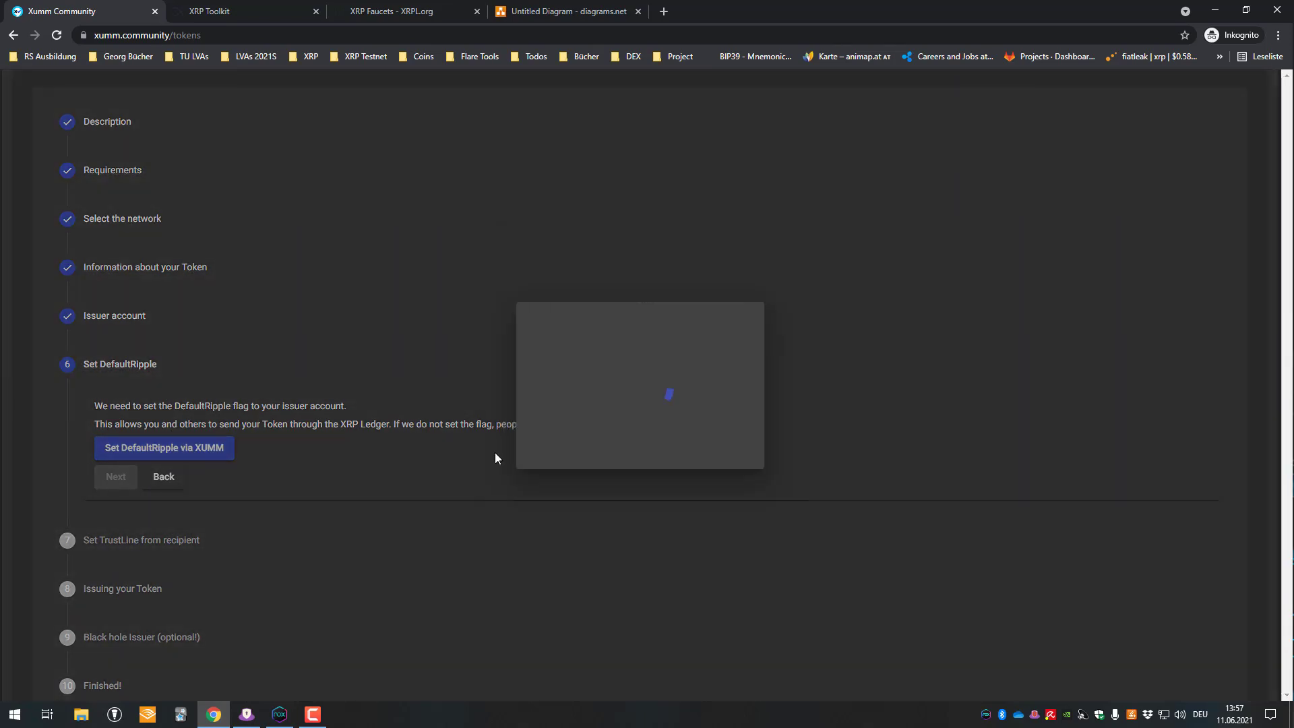
pyautogui.click(280, 714)
pyautogui.moveTo(504, 27); pyautogui.dragTo(518, 233)
pyautogui.click(511, 162)
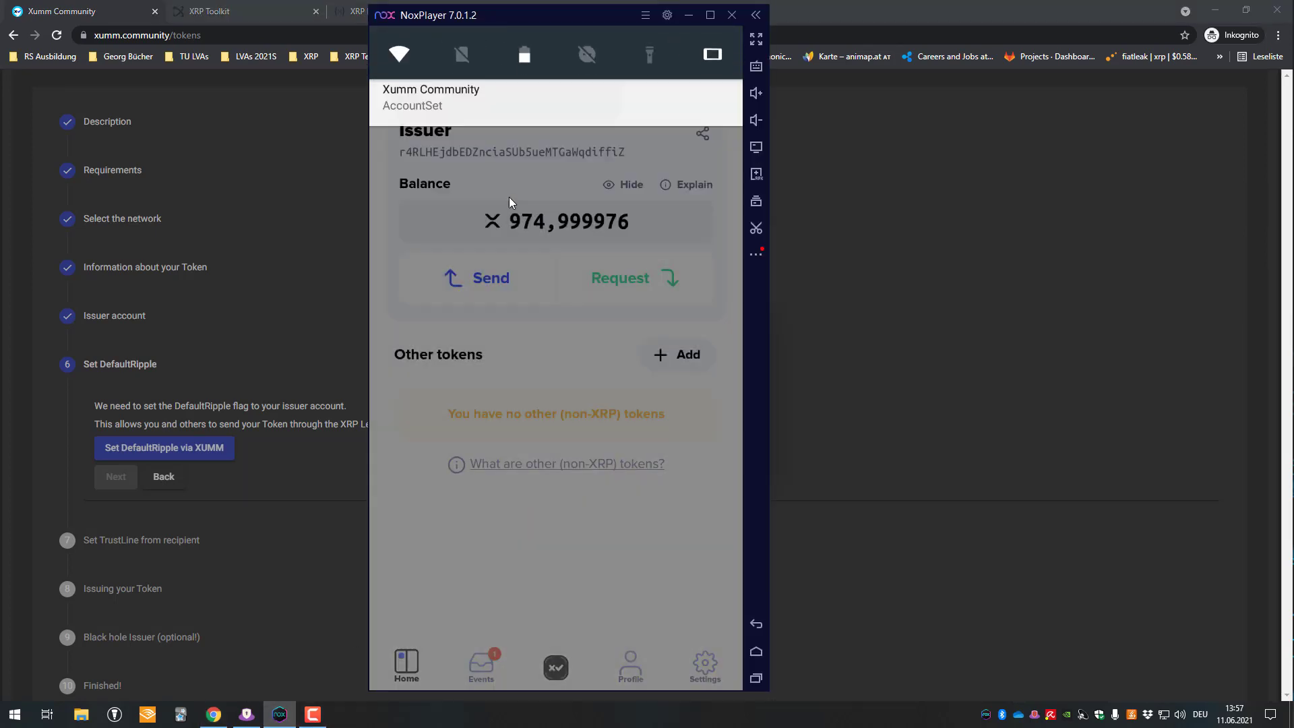
pyautogui.moveTo(659, 669); pyautogui.dragTo(700, 657)
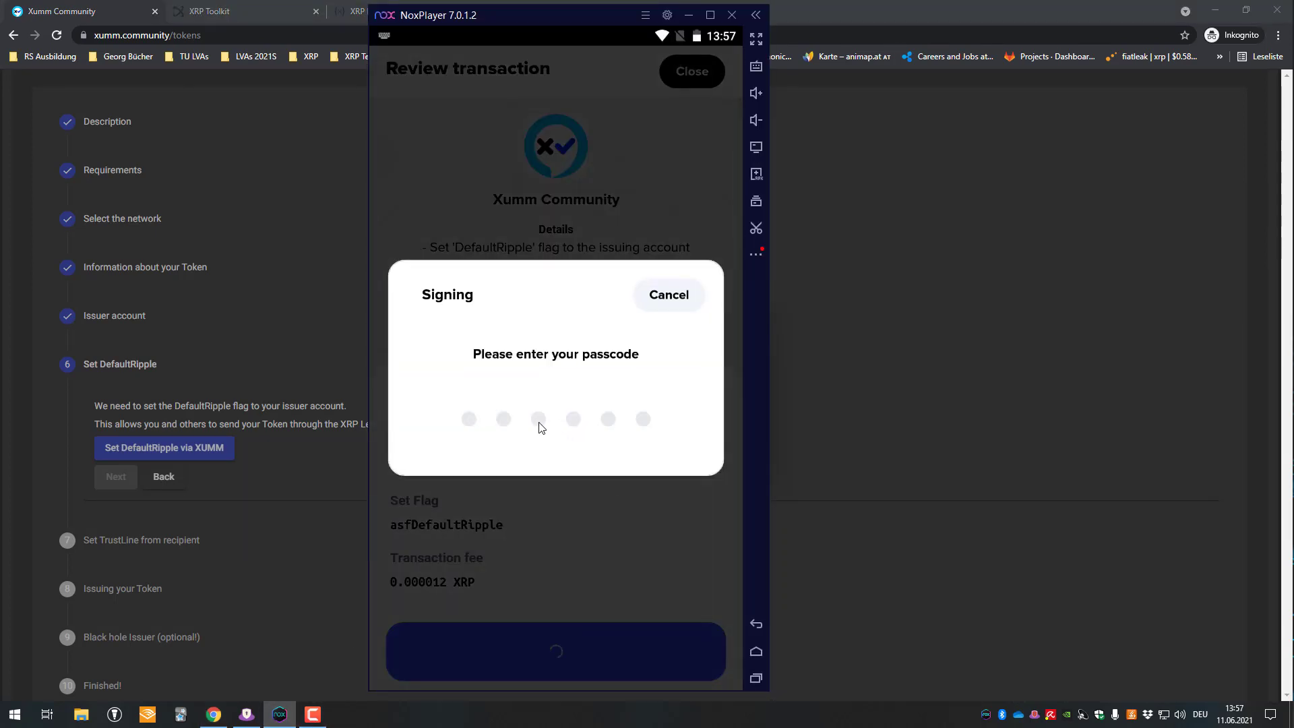
pyautogui.write('******')
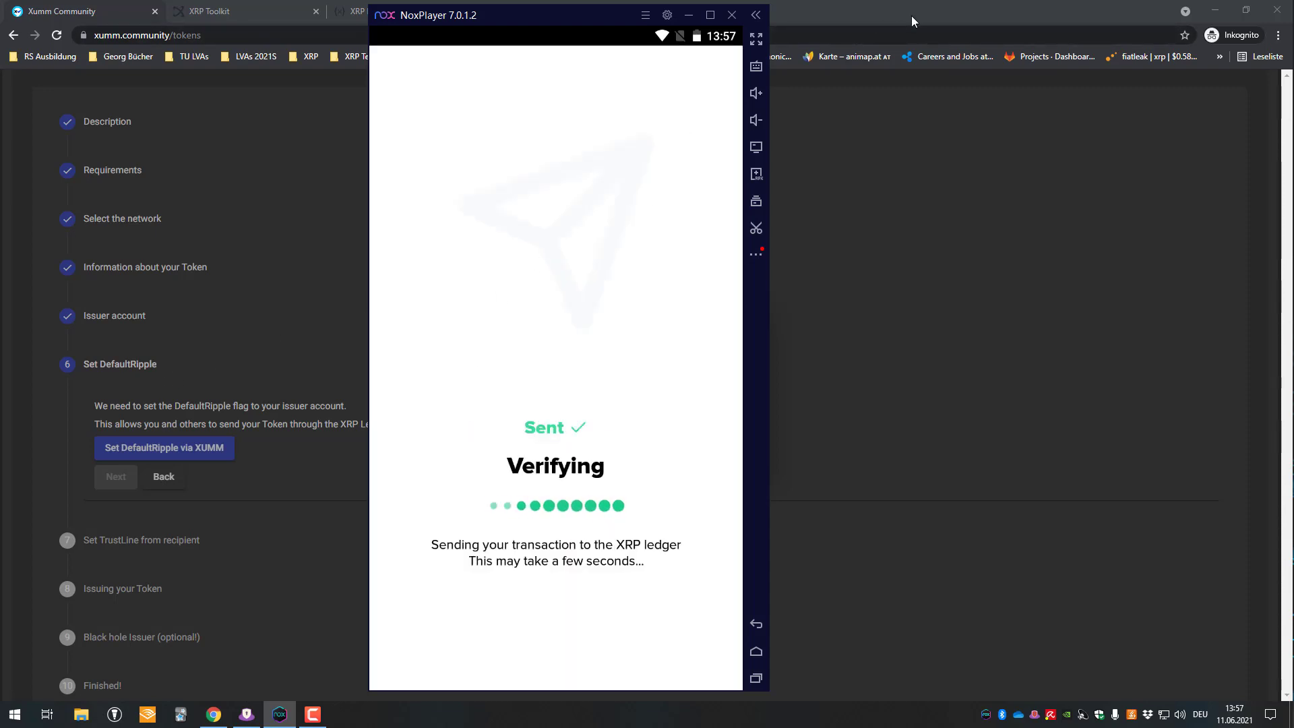
pyautogui.click(664, 651)
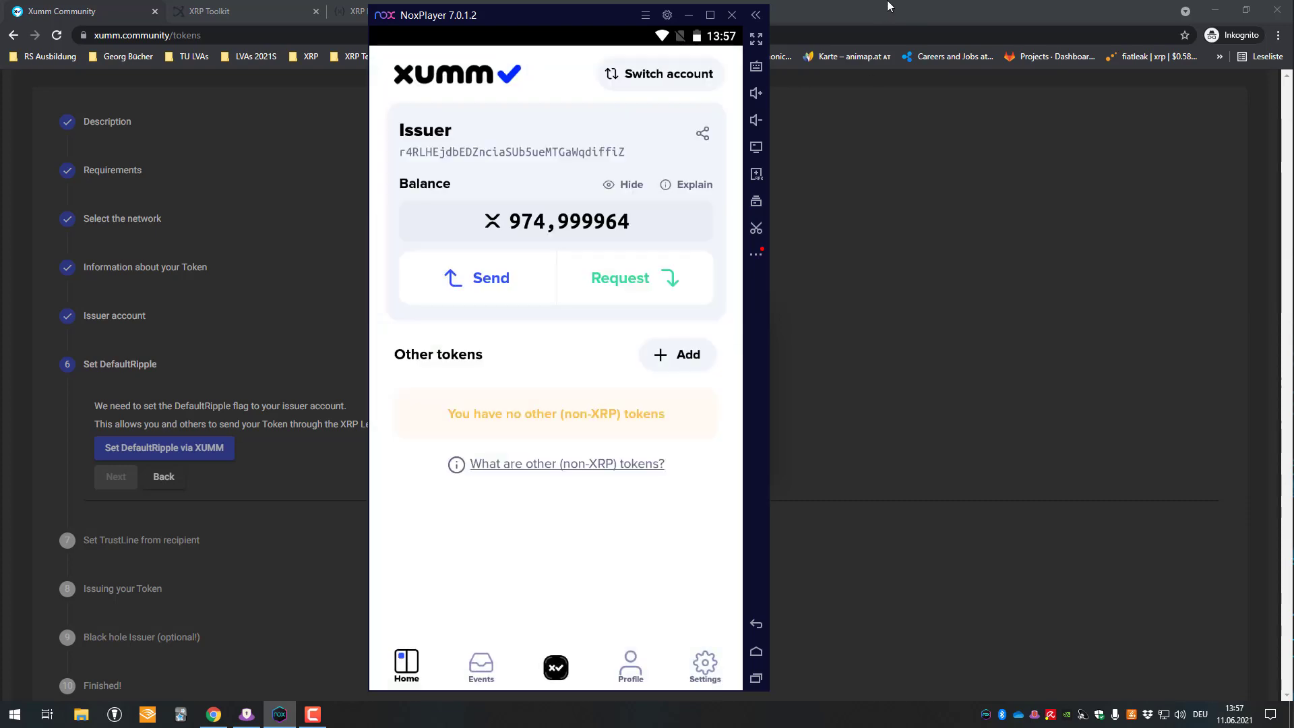
pyautogui.click(888, 18)
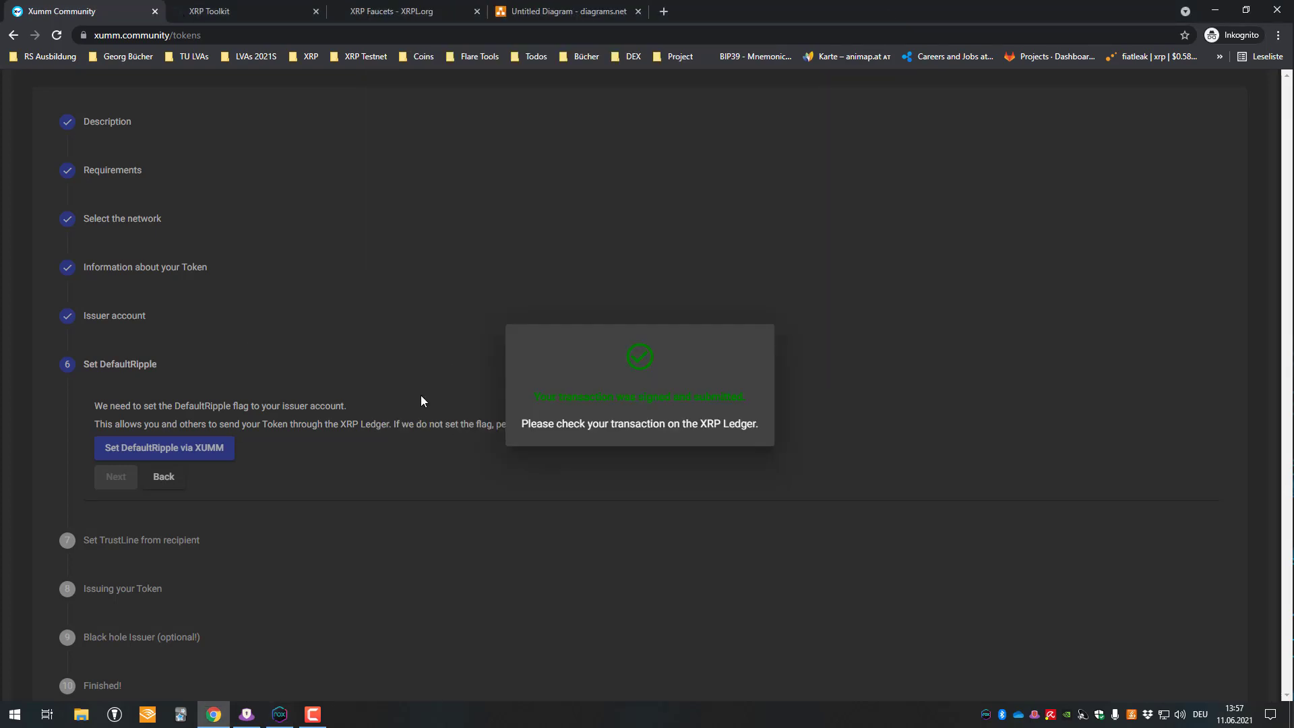
pyautogui.click(248, 361)
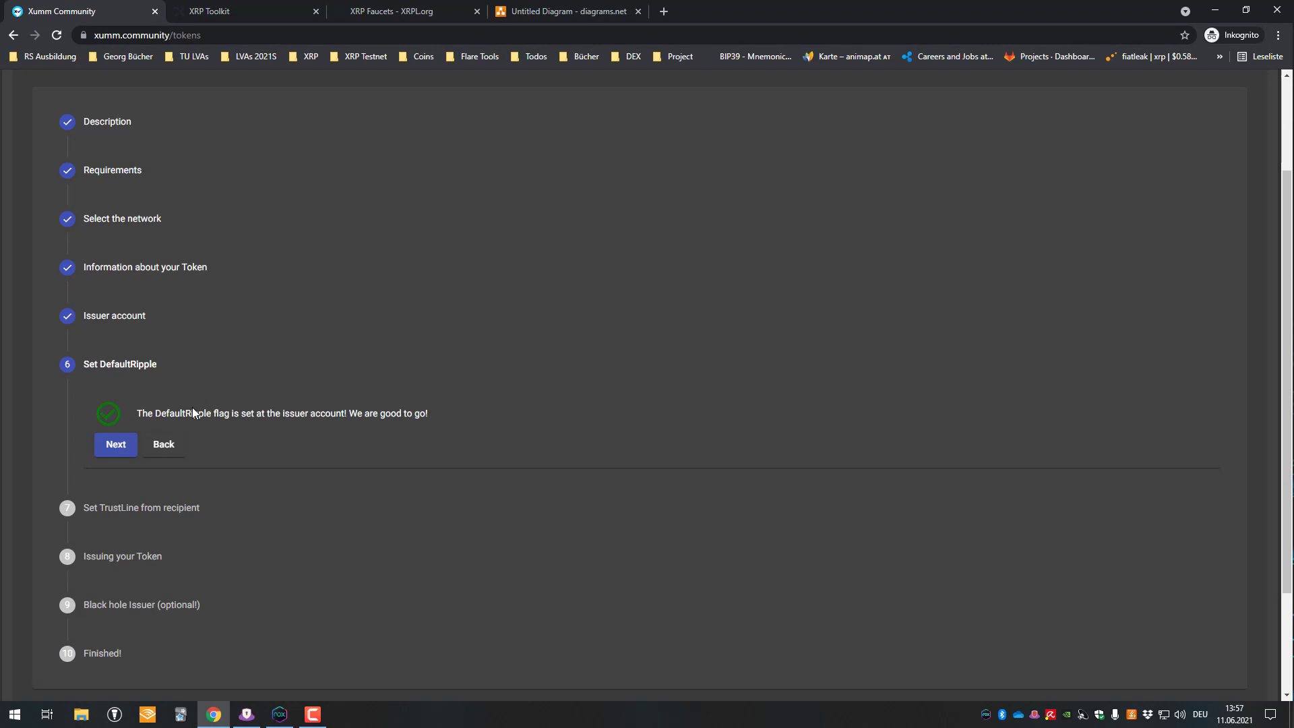
# - Create and confirm the TrustSet request from Receiver to the Issuer
pyautogui.click(116, 447)
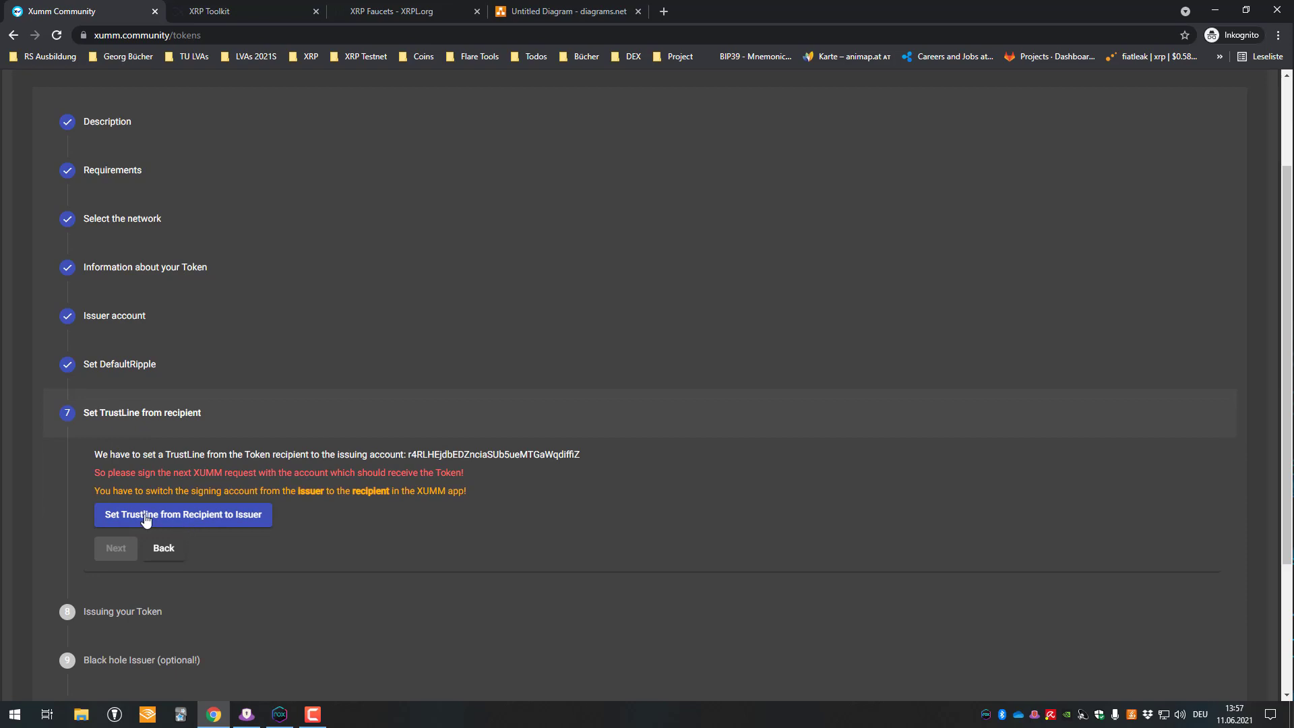
pyautogui.click(181, 515)
pyautogui.click(539, 505)
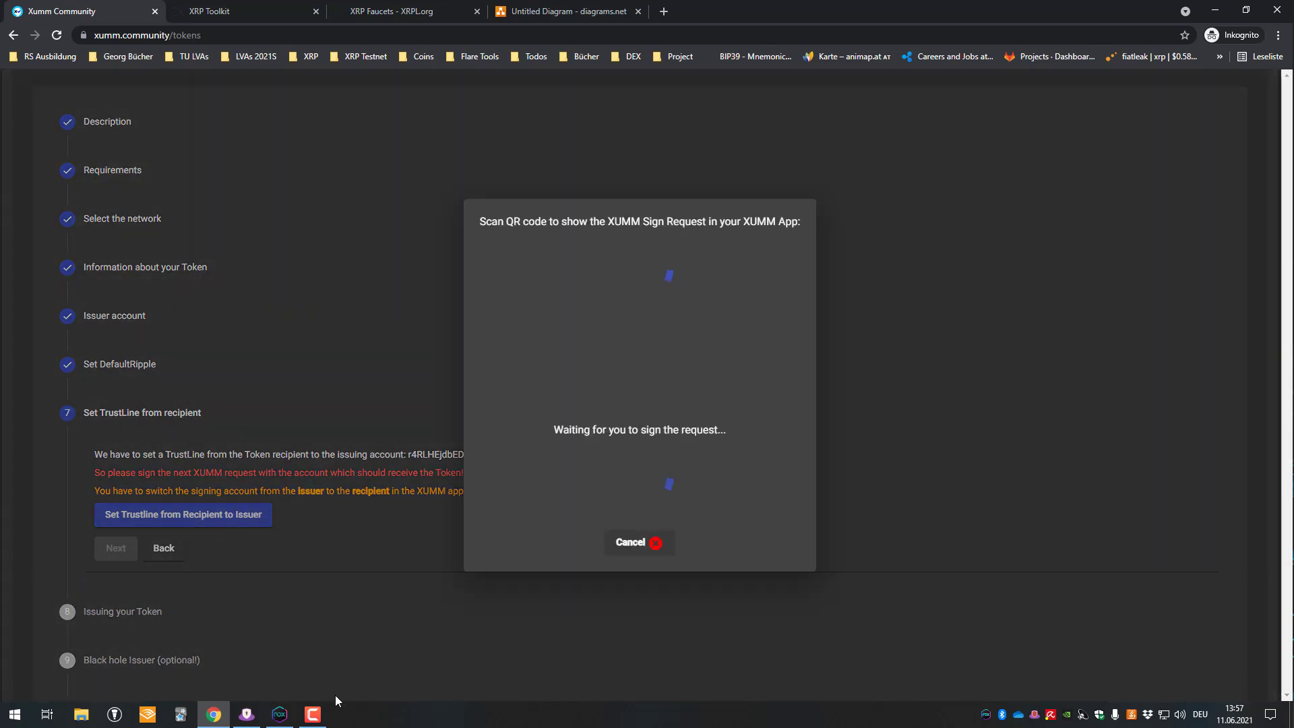
# - Copy the address of the sign request's Open in XUMM link
pyautogui.click(280, 715)
pyautogui.moveTo(572, 81); pyautogui.dragTo(485, 268)
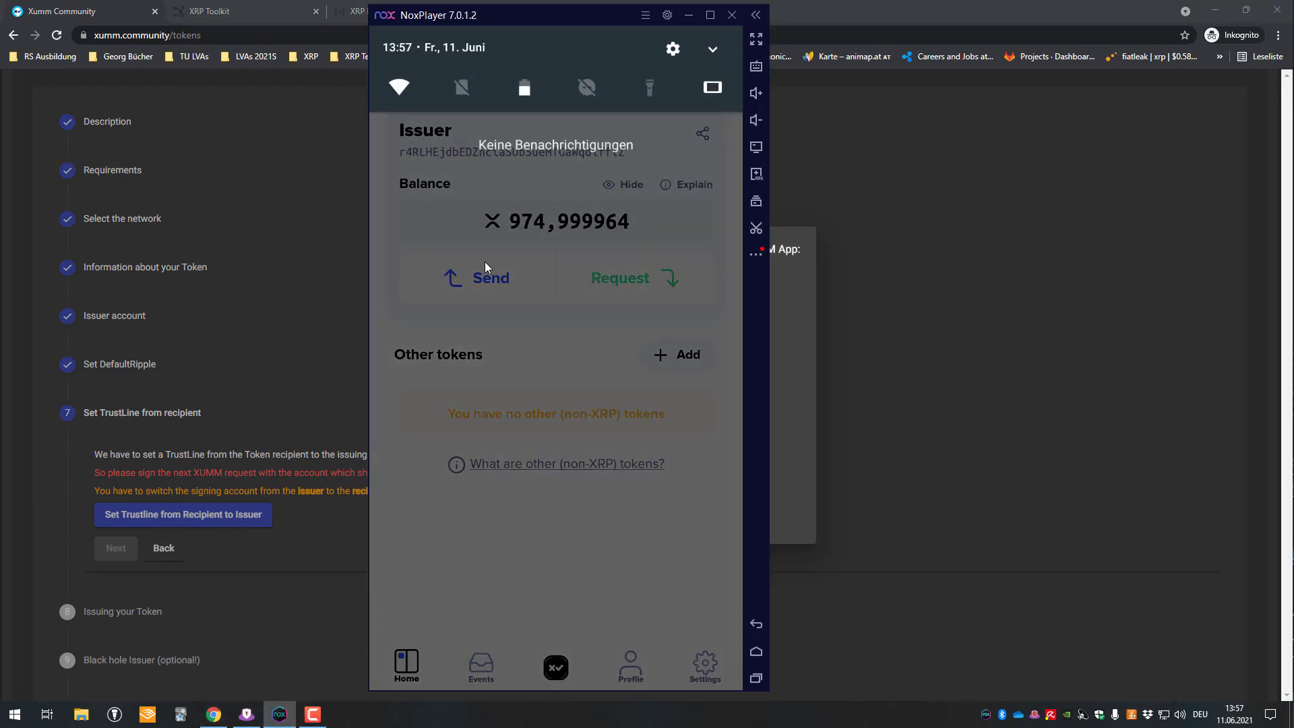
pyautogui.click(485, 267)
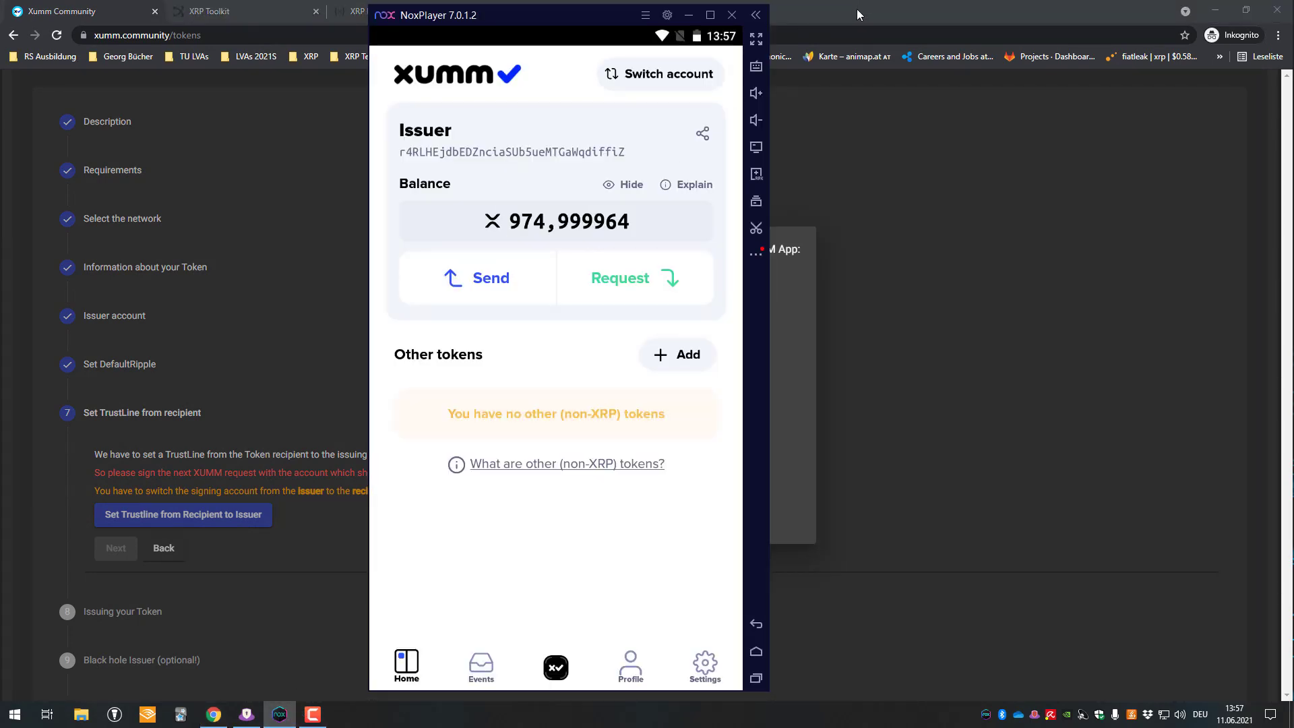
pyautogui.click(857, 13)
pyautogui.rightClick(728, 373)
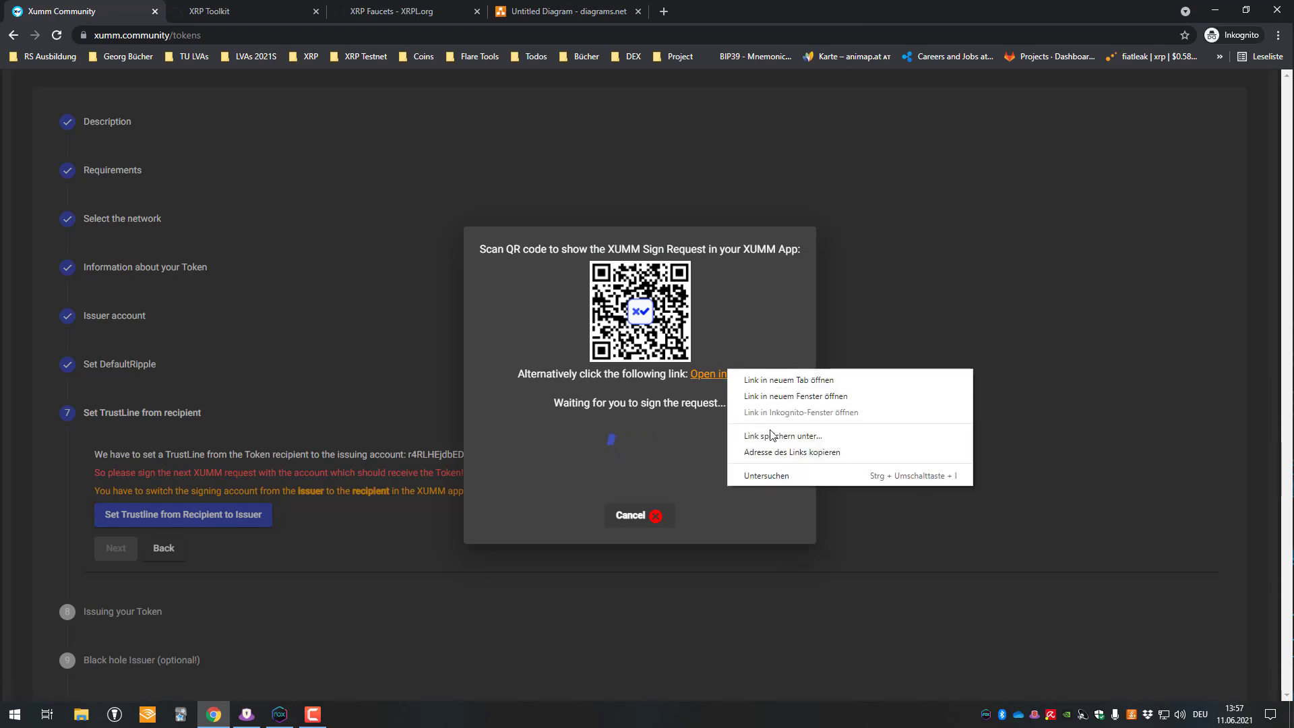
pyautogui.click(775, 451)
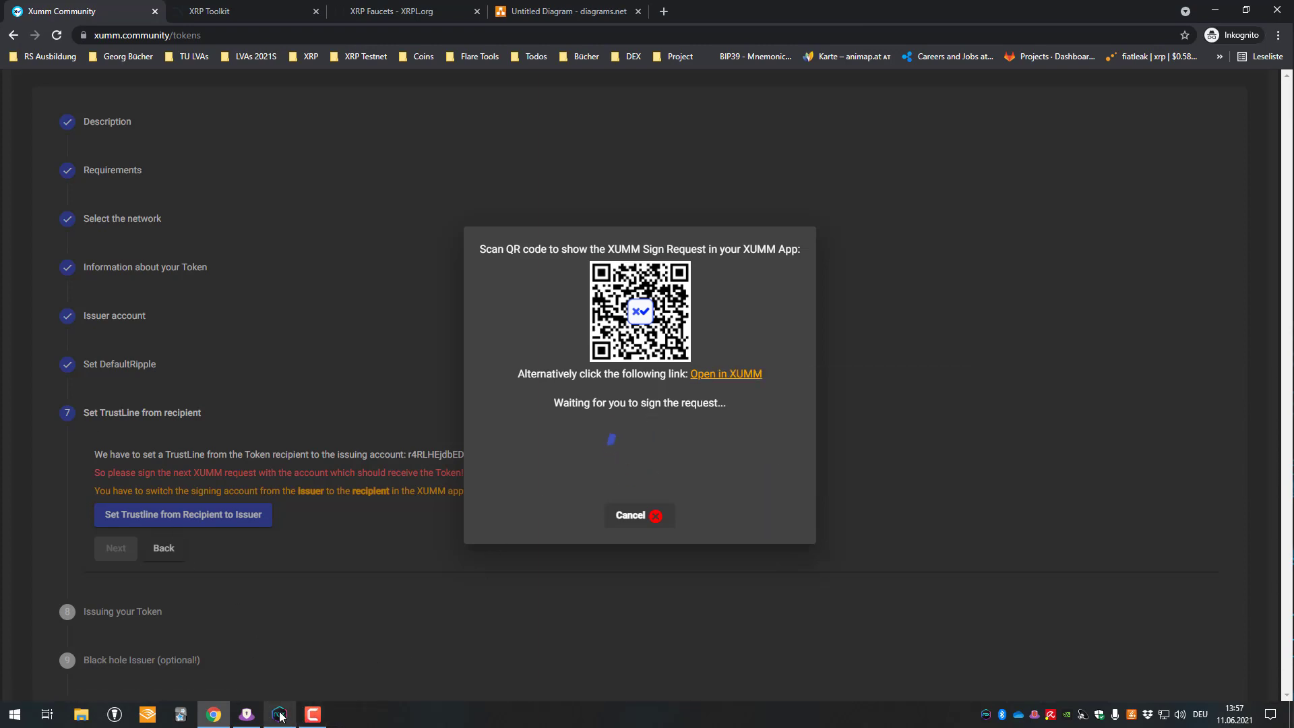
# - Load the copied signing link in the phone emulator's browser
pyautogui.click(279, 716)
pyautogui.click(756, 651)
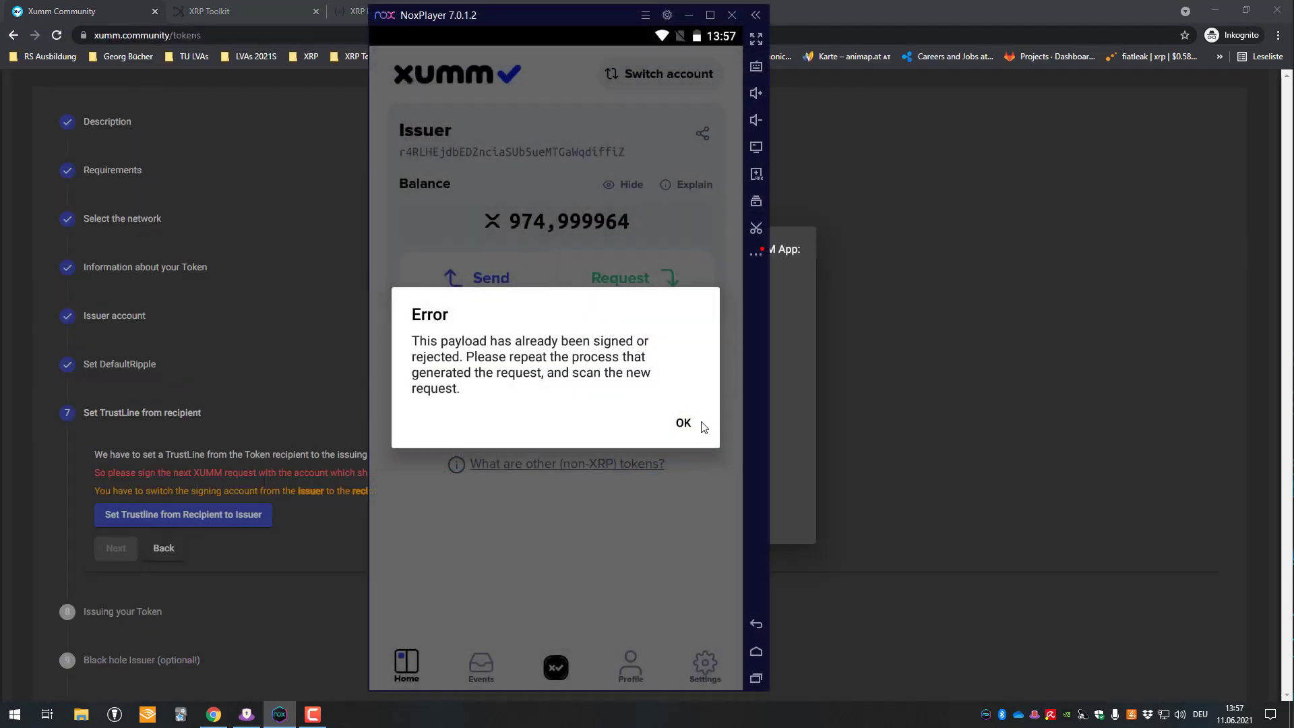
pyautogui.click(698, 425)
pyautogui.click(756, 652)
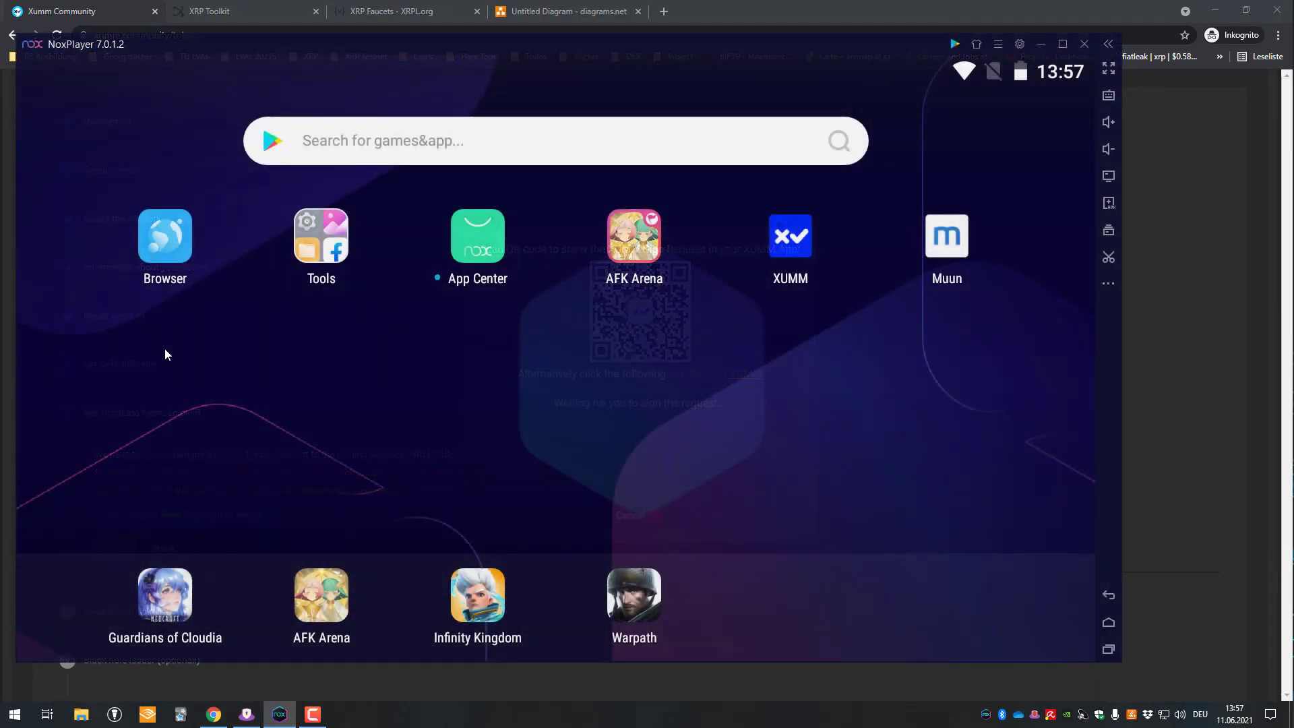
pyautogui.click(165, 232)
pyautogui.click(335, 138)
pyautogui.write('https://xumm.app/sign/495b9cad-3719-41d3-8a79-9b9134dcd173')
pyautogui.press('Return')
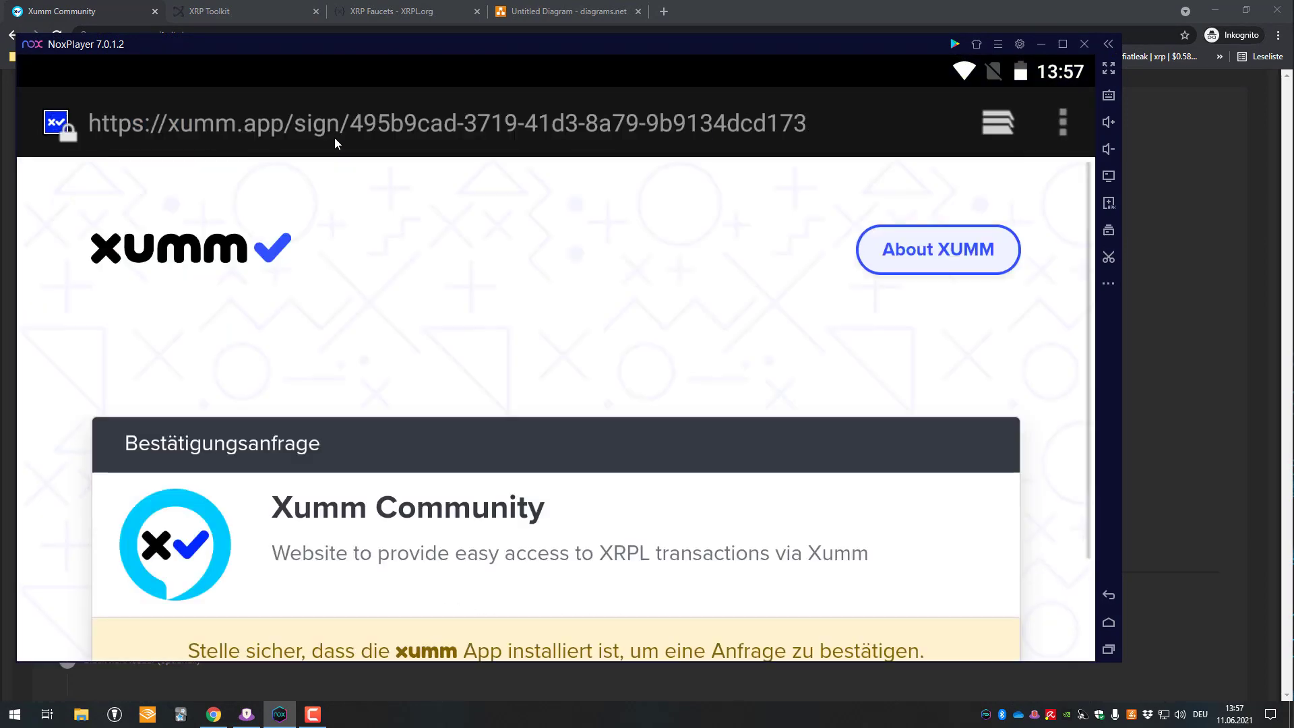
# - Sign the DEV trust line in Xumm with the Receiver account and the passcode
pyautogui.scroll(-3, 673, 519)
pyautogui.click(676, 525)
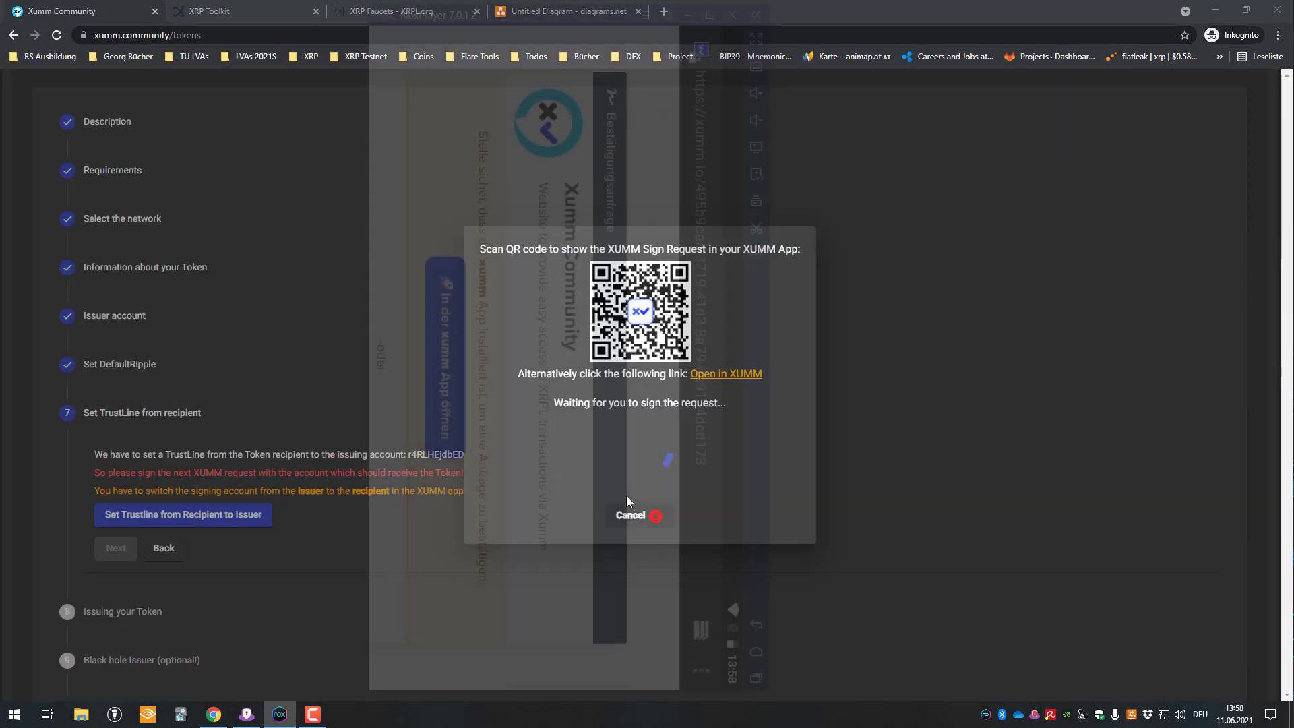
pyautogui.click(695, 441)
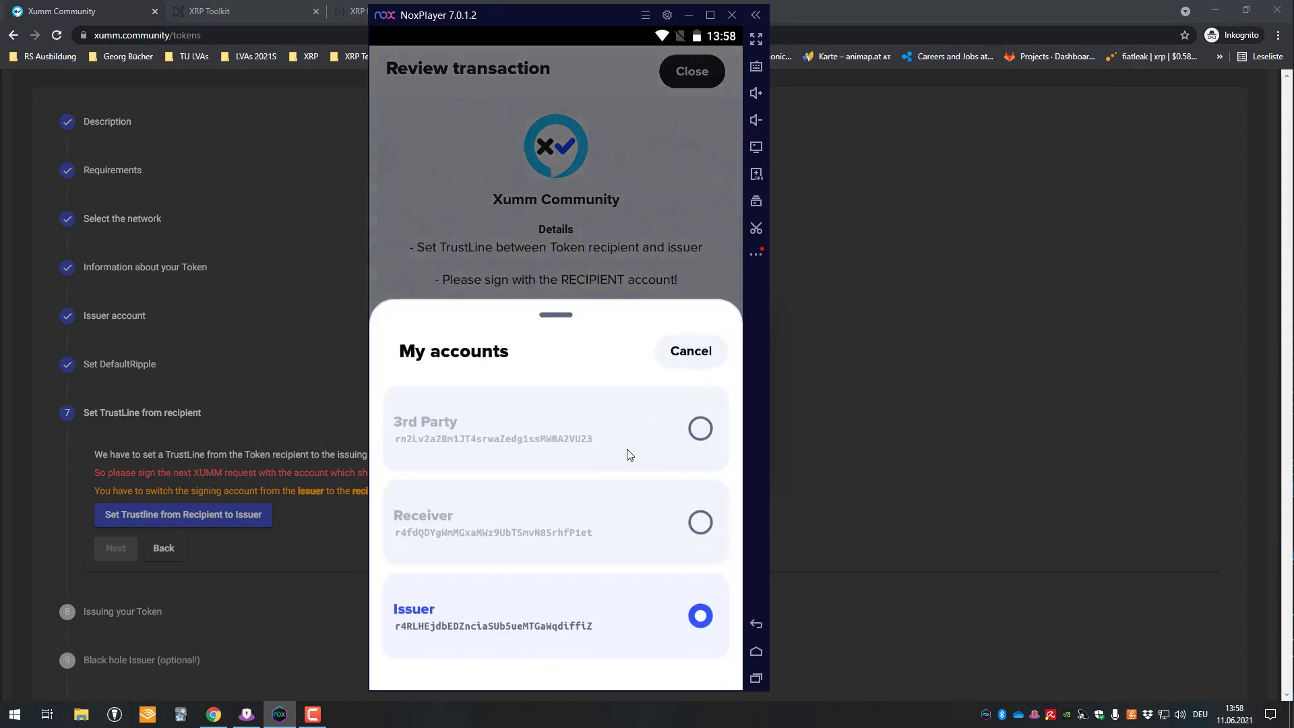
pyautogui.click(442, 533)
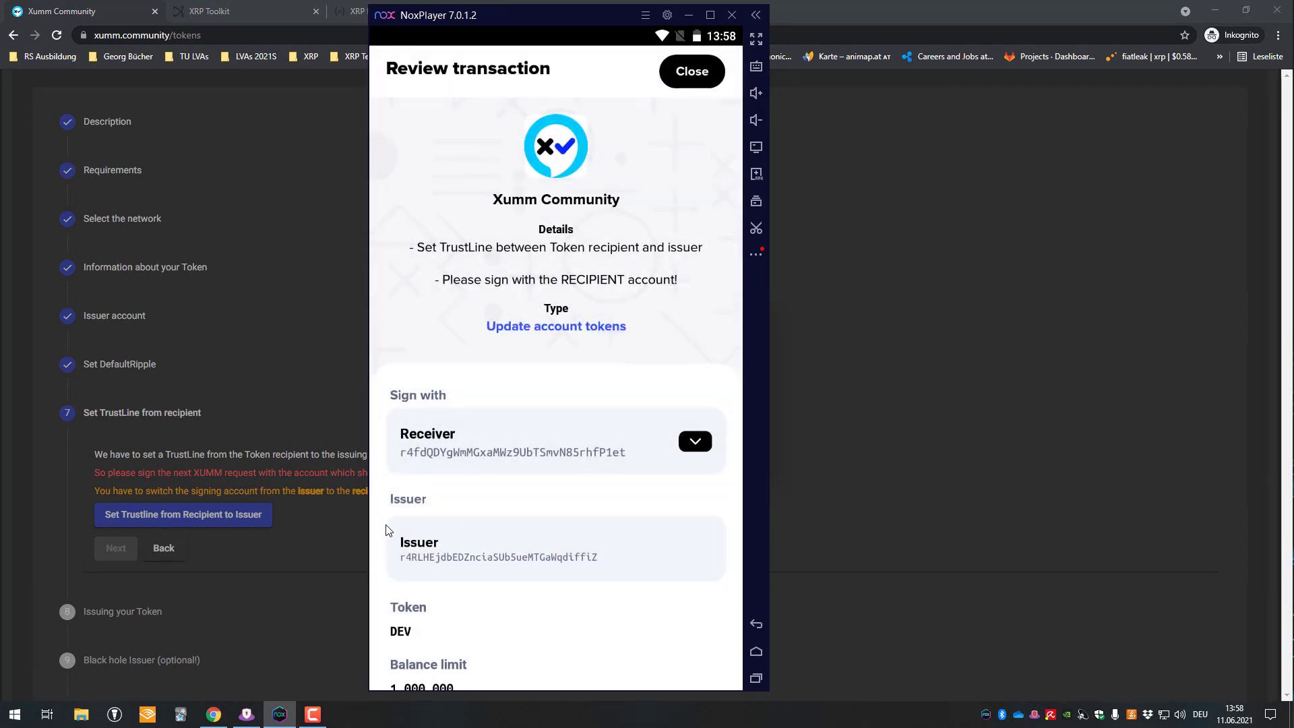
pyautogui.scroll(-3, 439, 624)
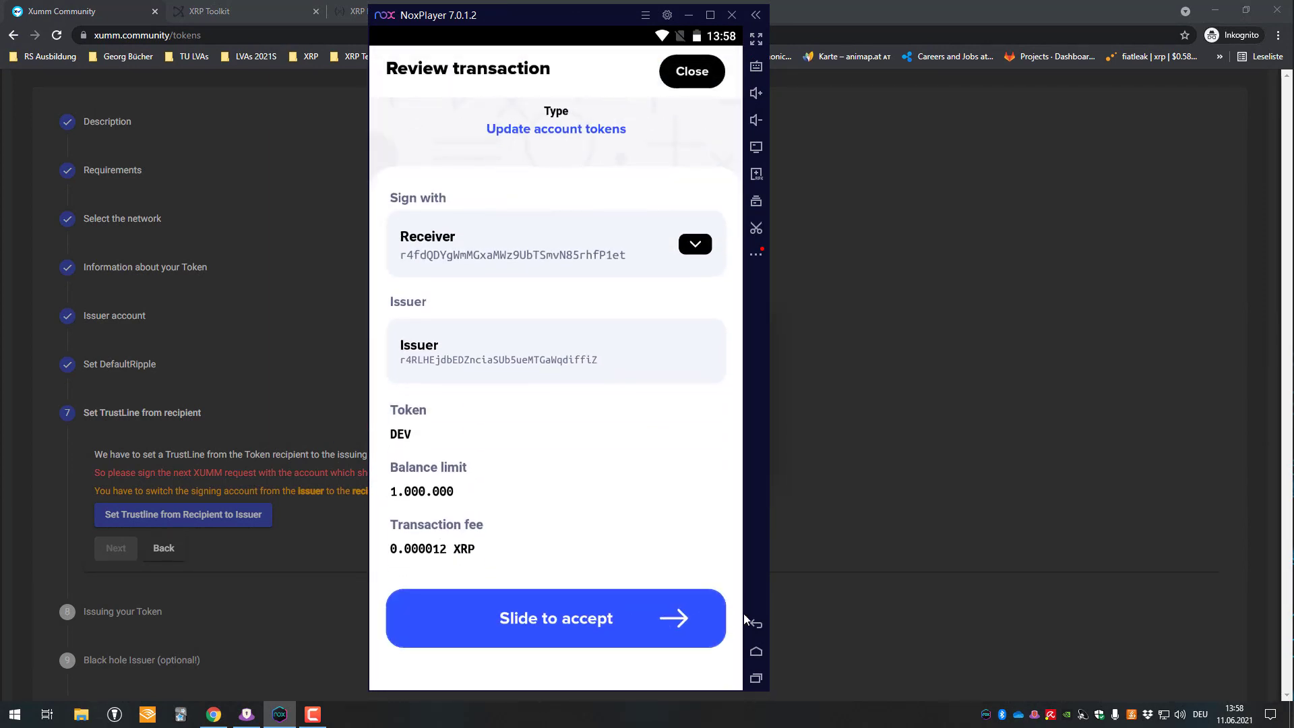
pyautogui.moveTo(772, 617); pyautogui.dragTo(772, 617)
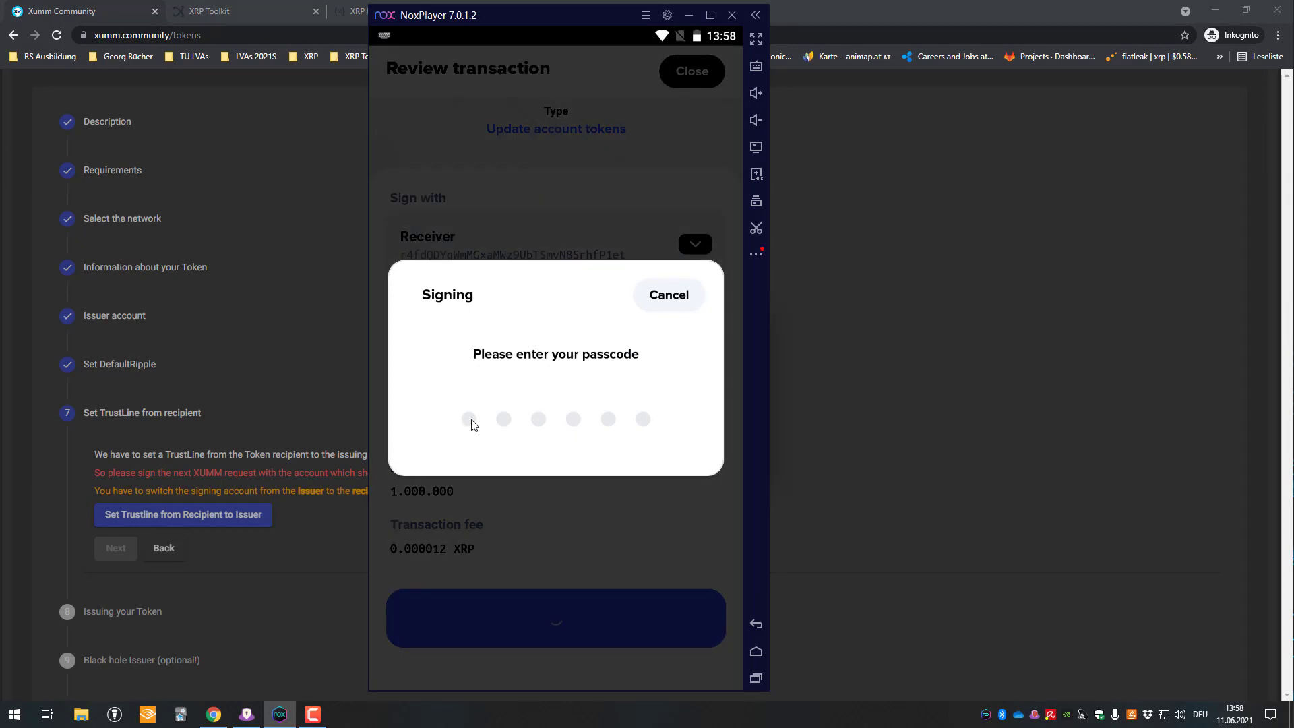
pyautogui.write('******')
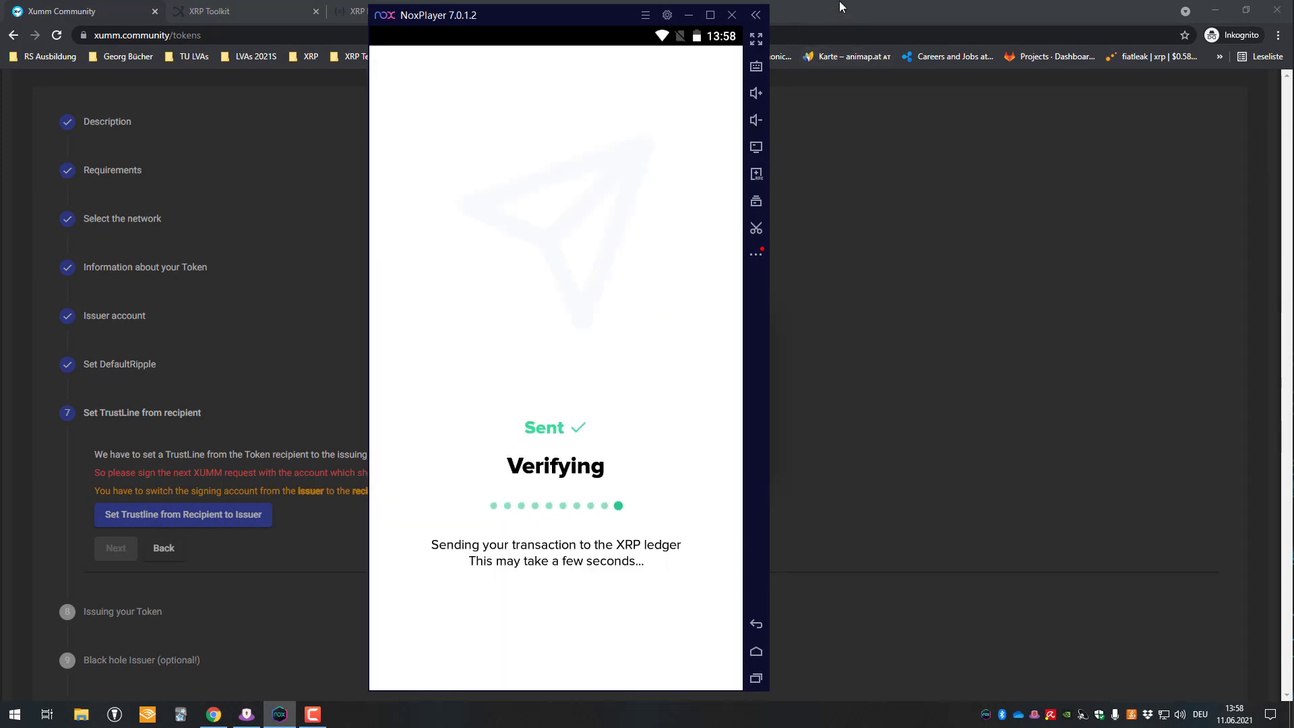
pyautogui.click(624, 640)
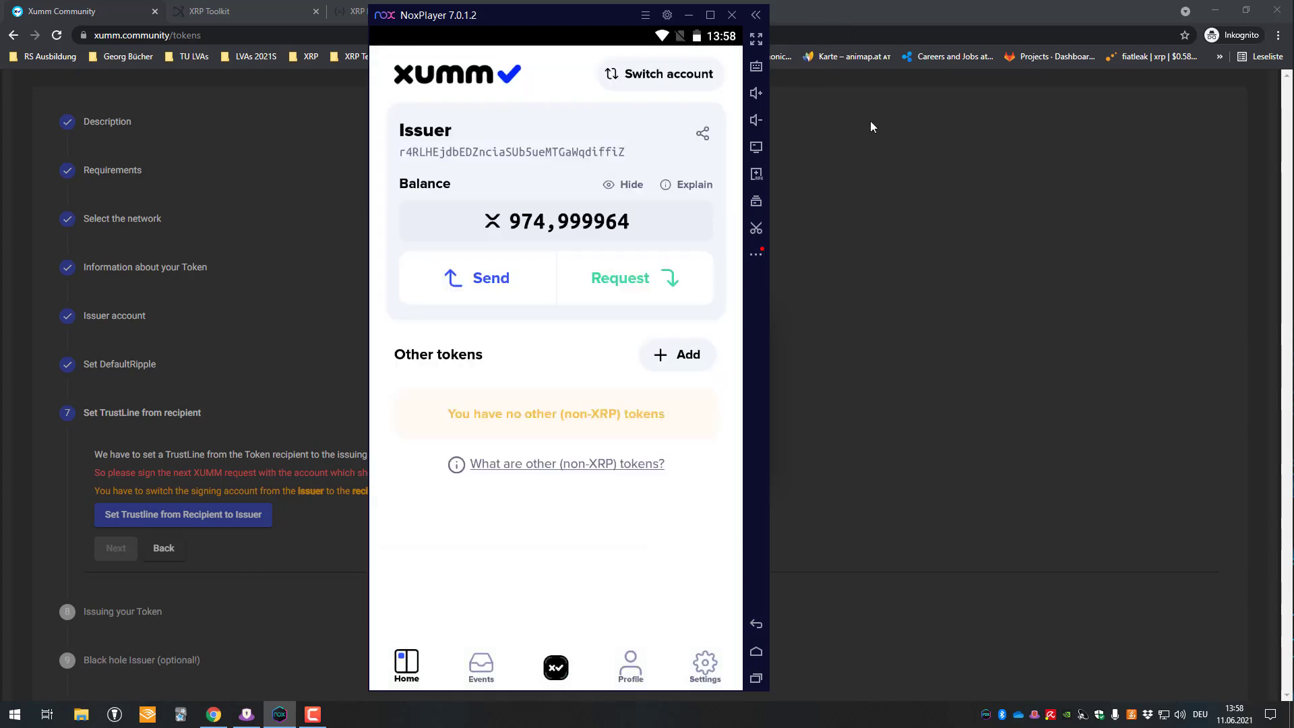
pyautogui.click(921, 7)
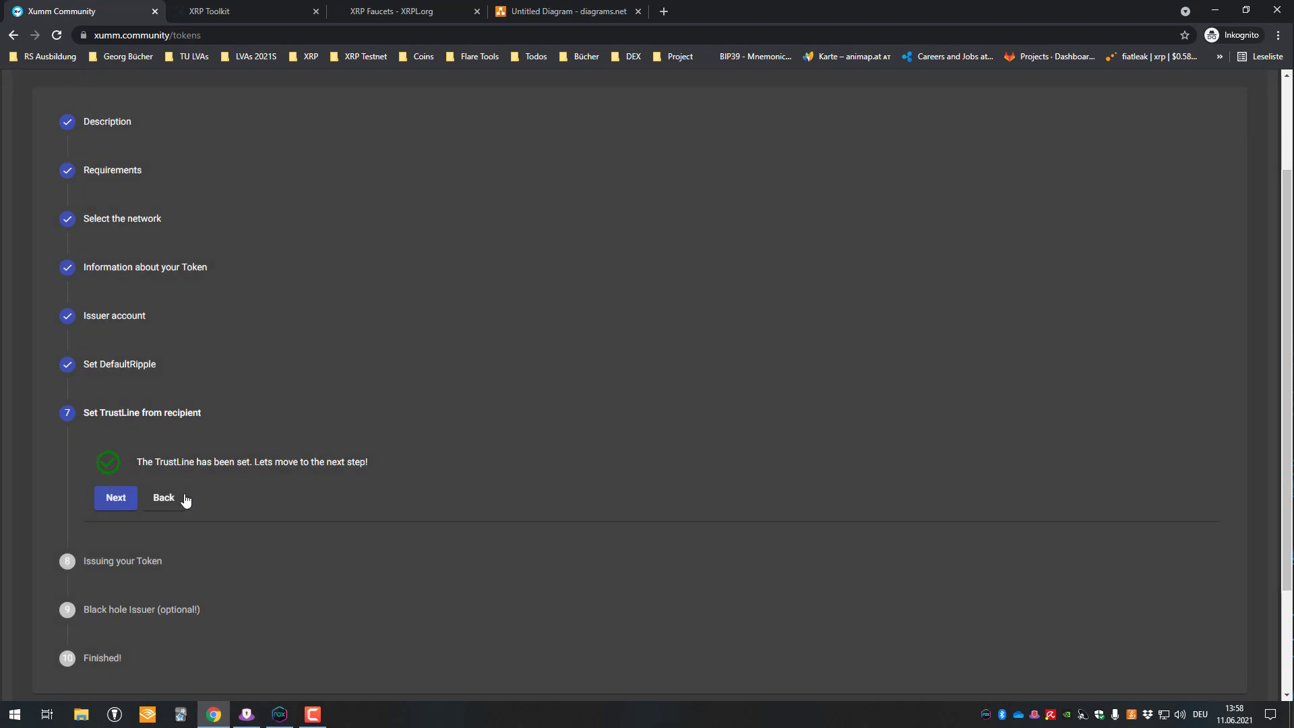
# - Acknowledge the warning and issue the DEV token, confirming the payment without a memo
pyautogui.click(111, 500)
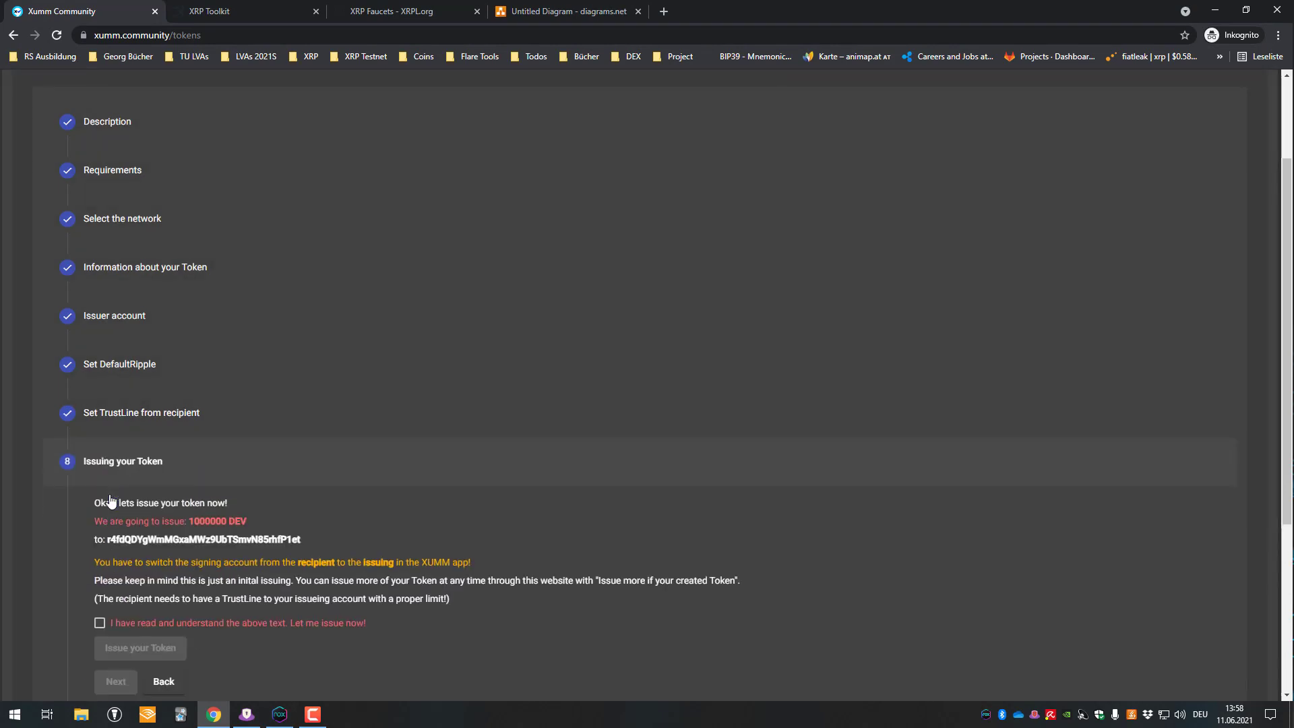
pyautogui.scroll(-3, 161, 458)
pyautogui.click(148, 421)
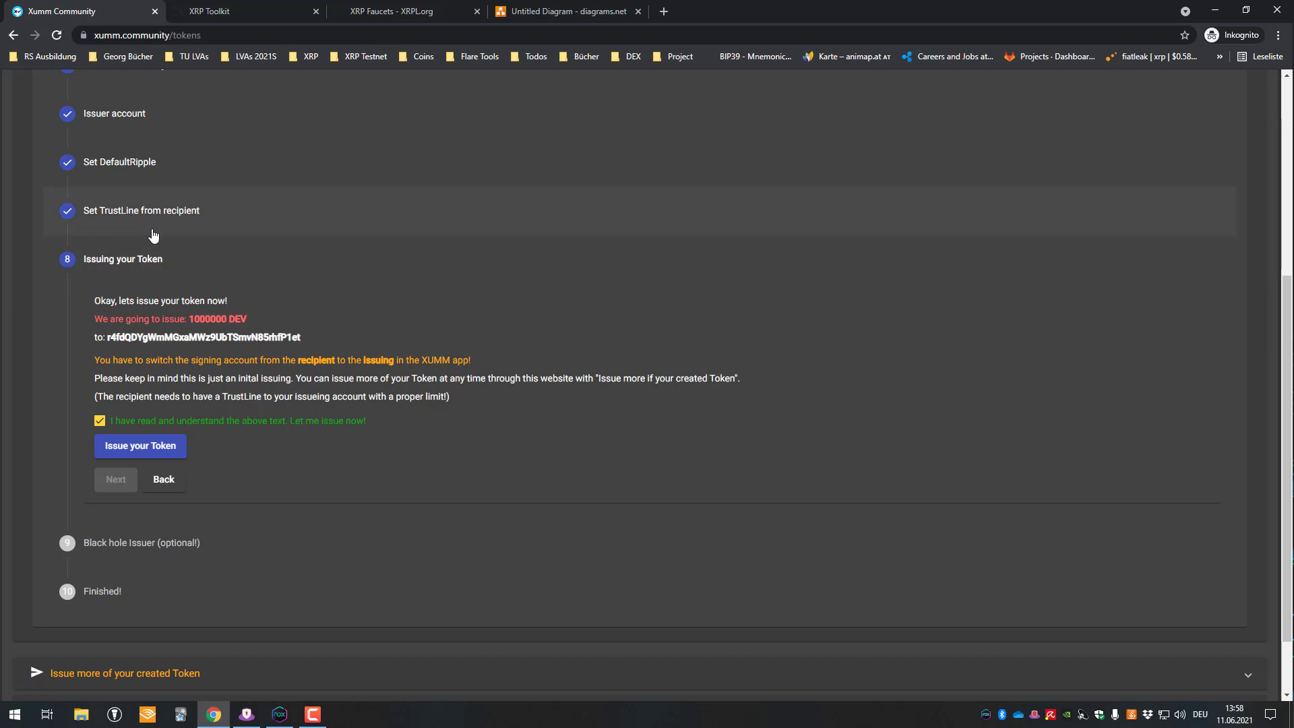
pyautogui.click(154, 456)
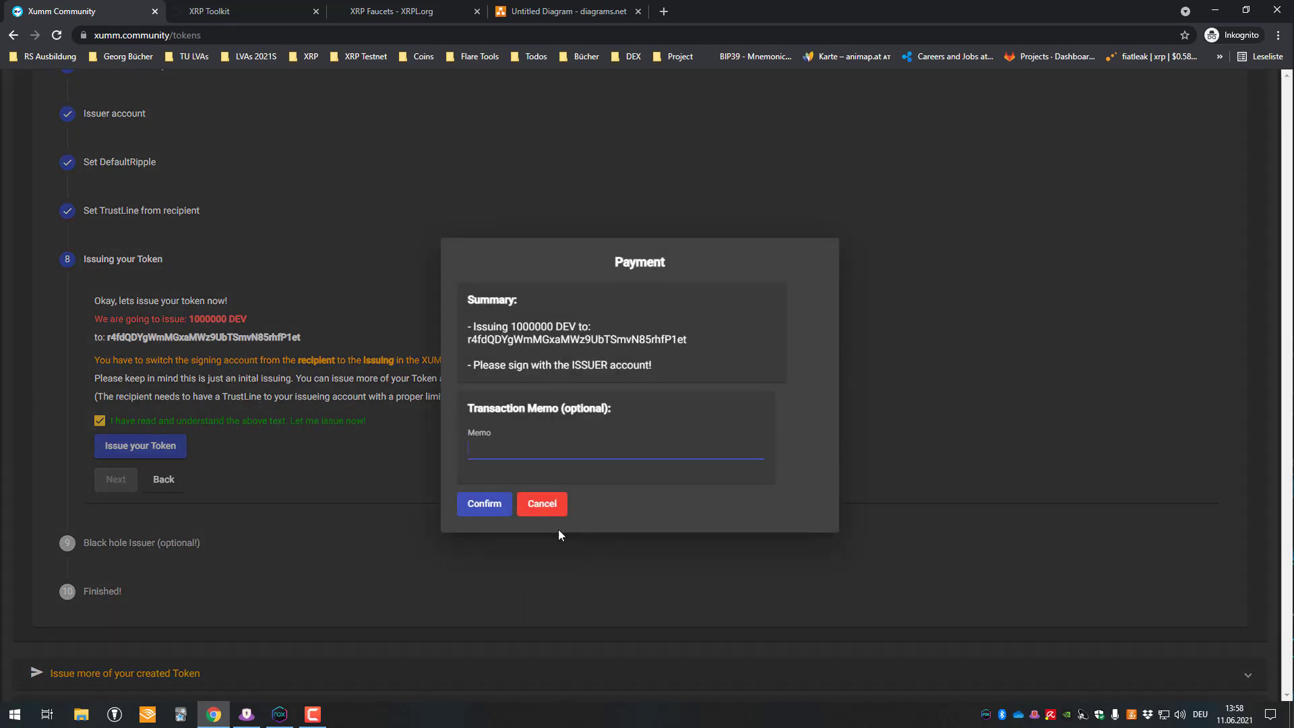
pyautogui.click(482, 504)
# - Sign the DEV issuing payment in Xumm from its notification with the passcode
pyautogui.click(270, 724)
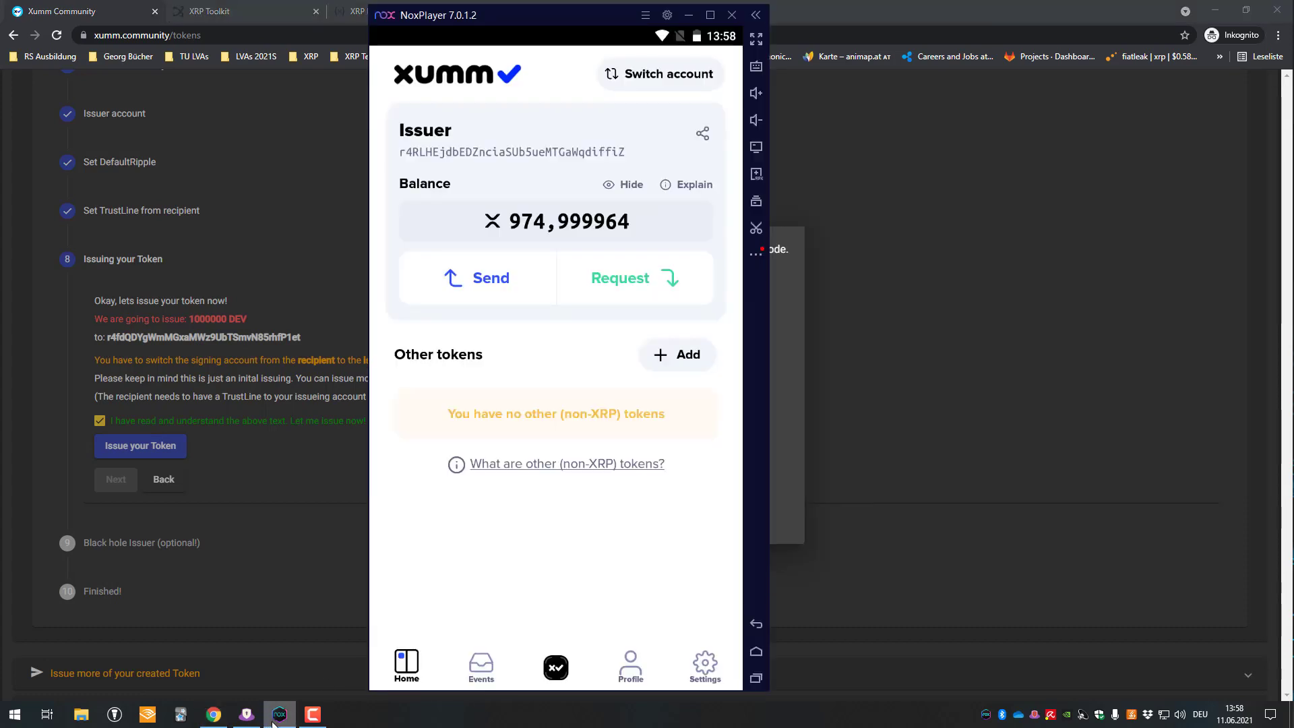
pyautogui.click(885, 7)
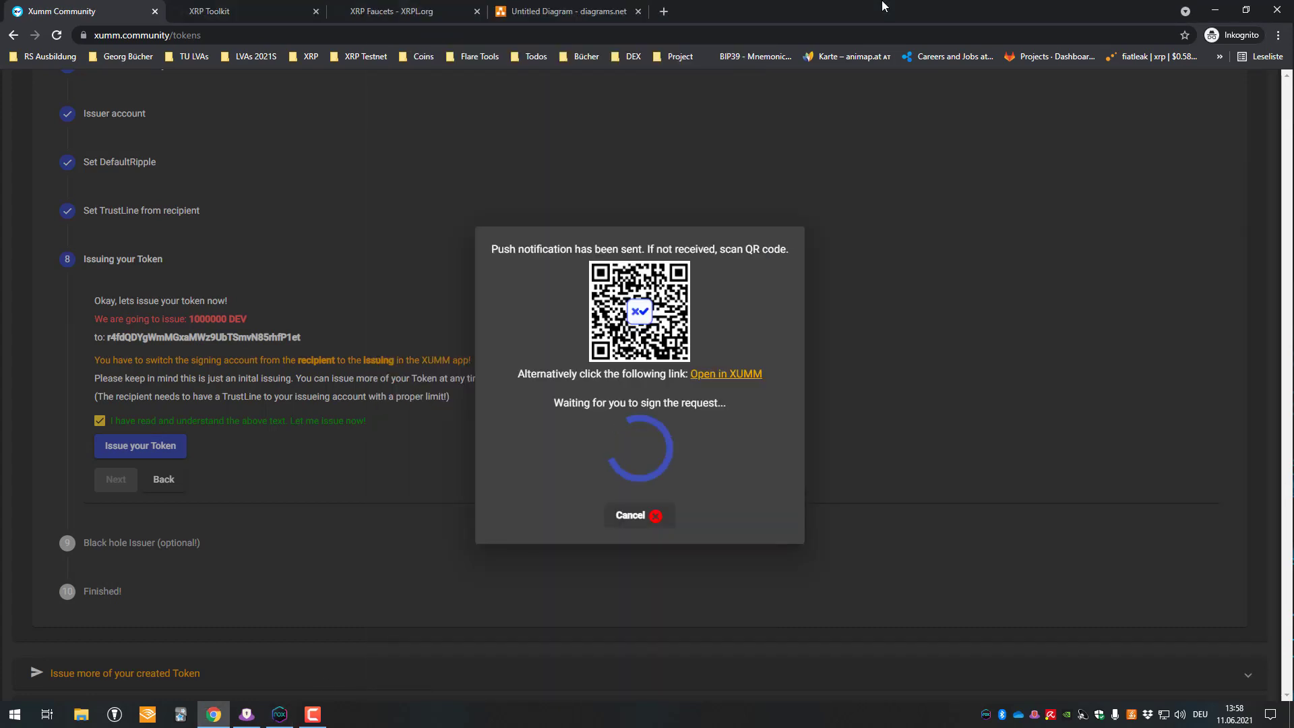
pyautogui.click(279, 714)
pyautogui.moveTo(548, 15); pyautogui.dragTo(475, 176)
pyautogui.click(475, 176)
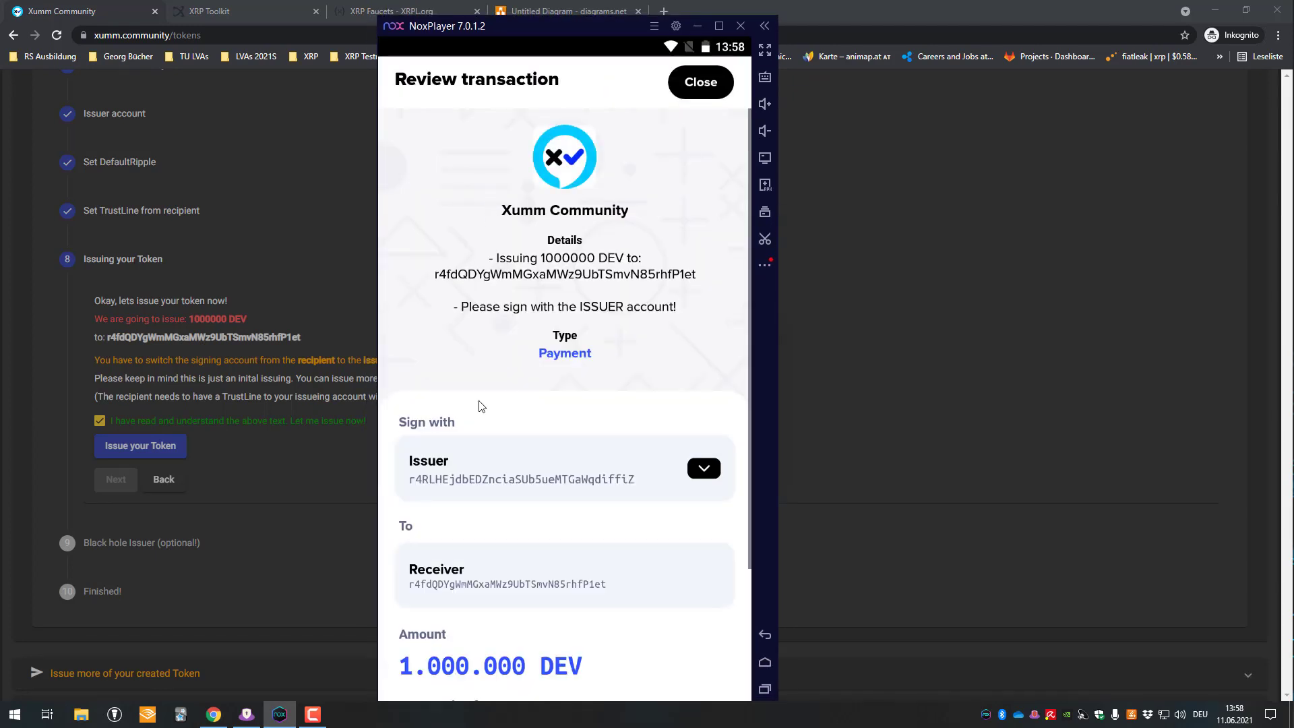
pyautogui.scroll(-3, 508, 404)
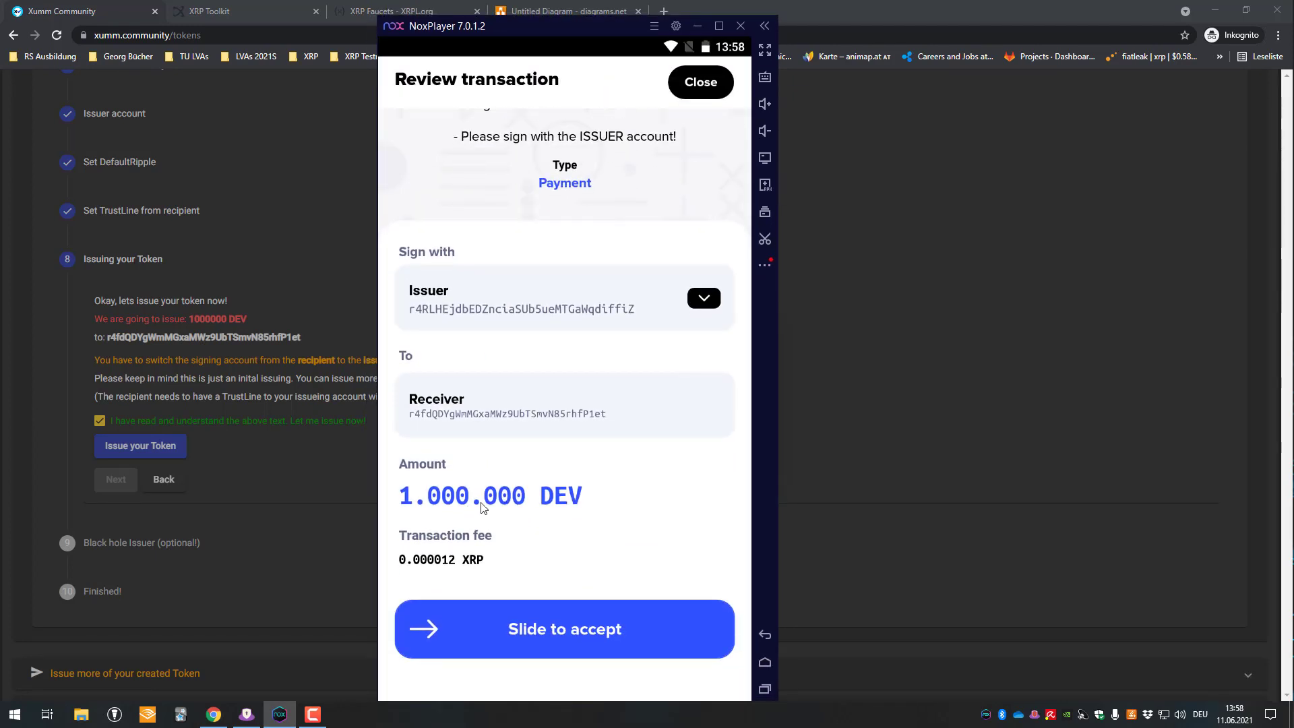
pyautogui.moveTo(449, 625); pyautogui.dragTo(715, 622)
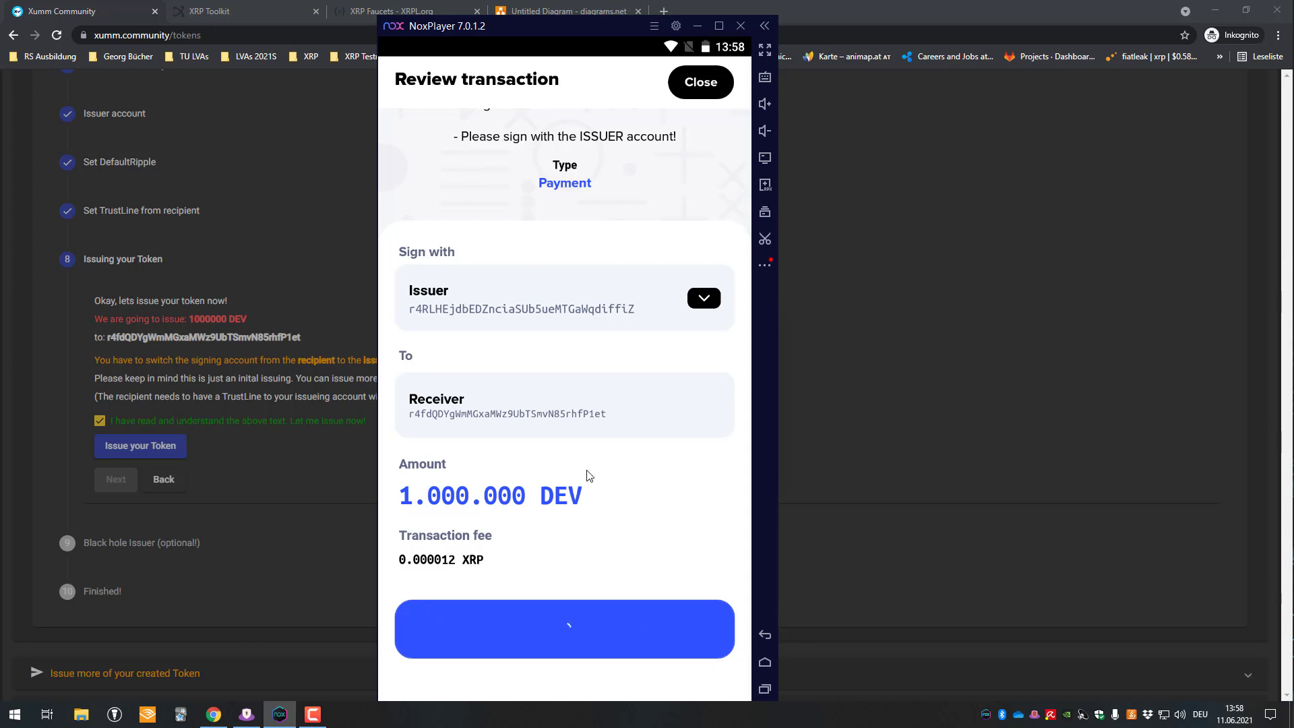
pyautogui.write('123456')
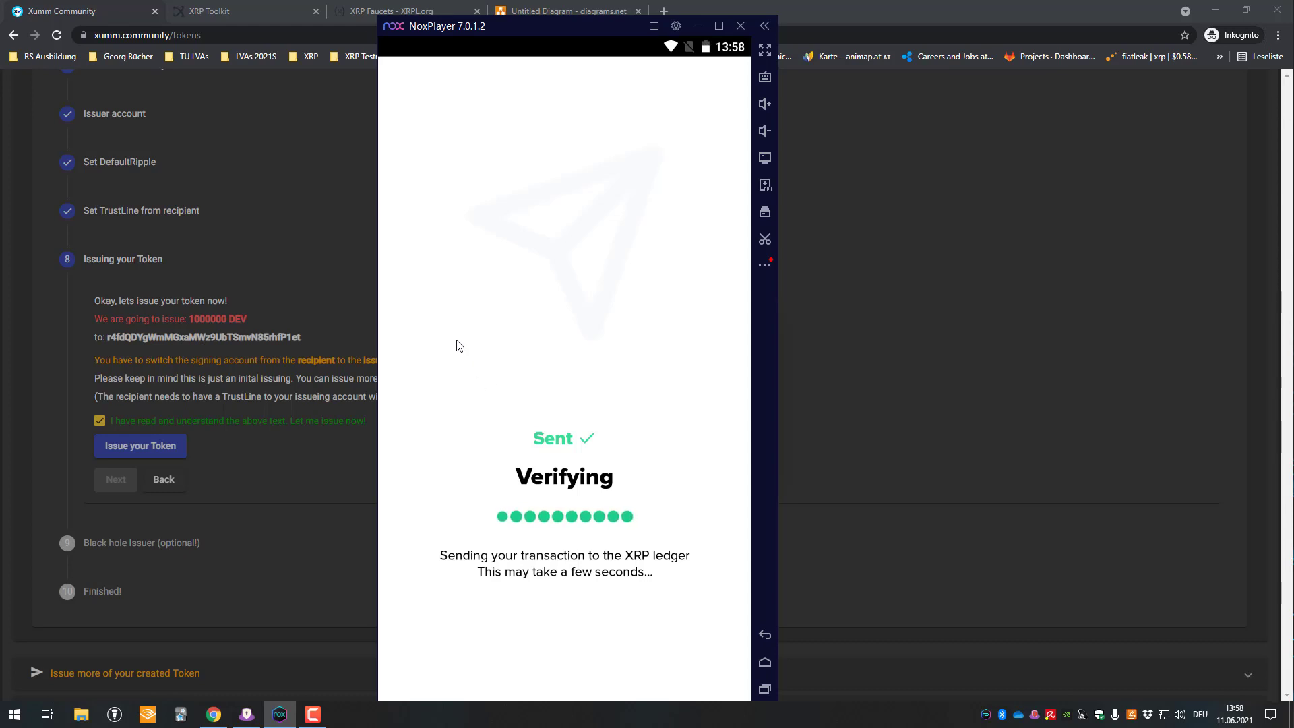
pyautogui.click(561, 659)
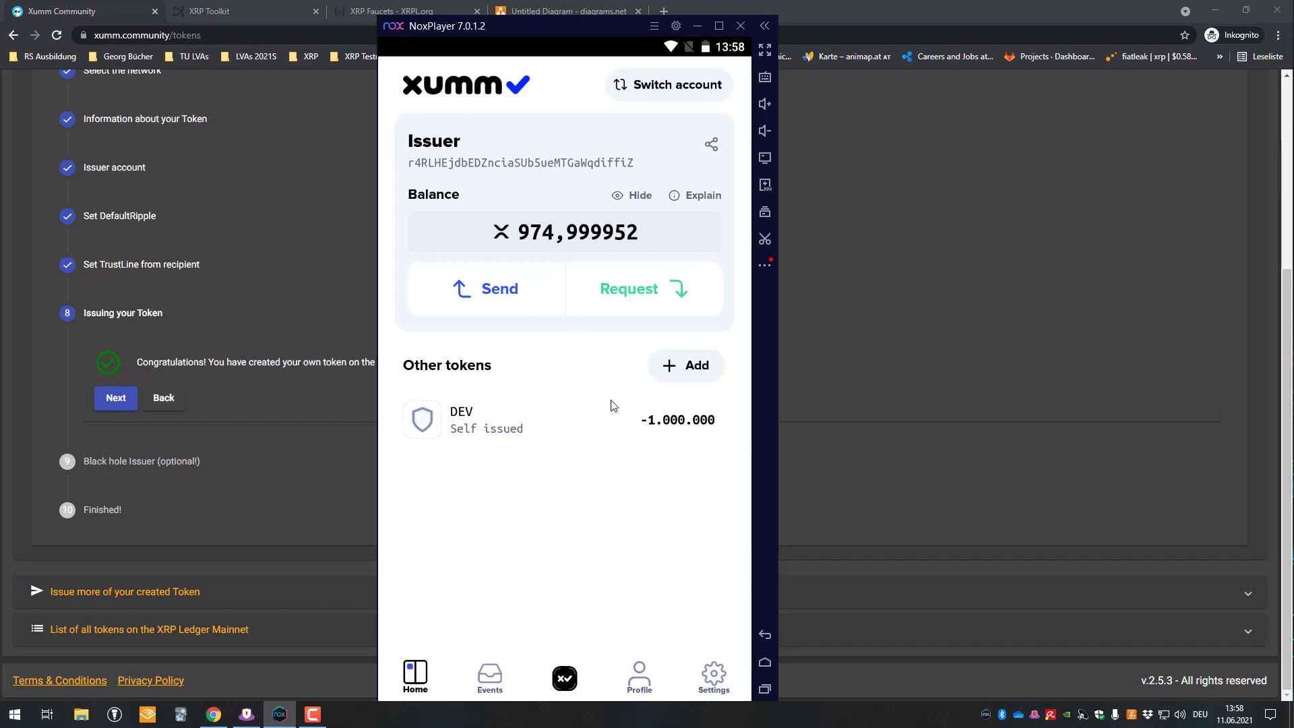
# - Switch Xumm to the Receiver account and check its 1.000.000 DEV holding
pyautogui.click(653, 94)
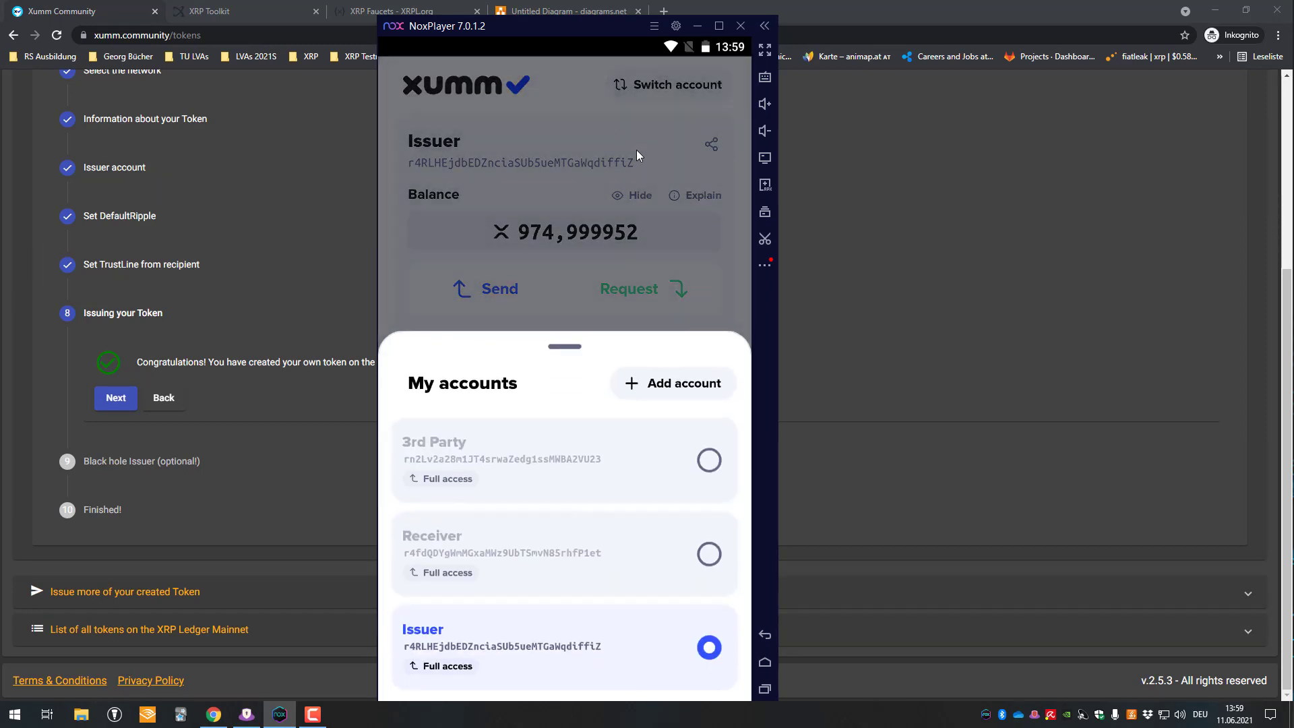
pyautogui.click(486, 570)
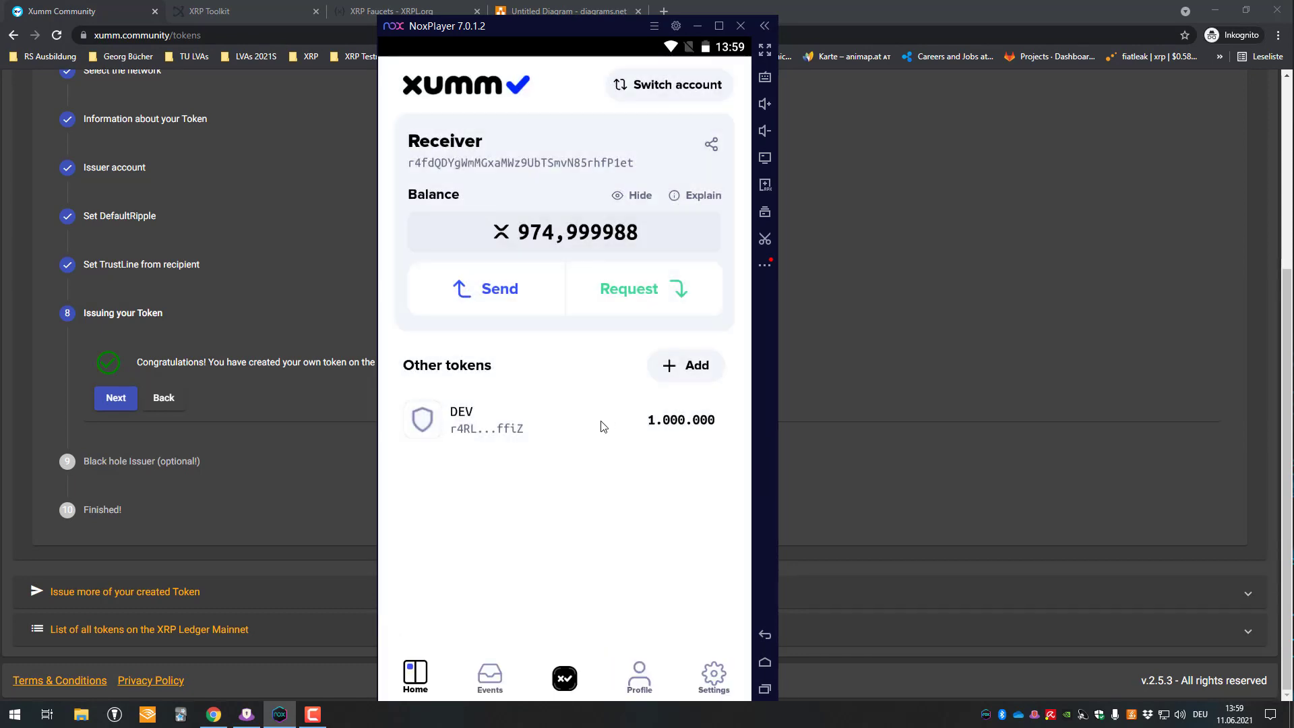
pyautogui.click(518, 431)
# - Finish the token wizard, skipping black-holing the issuer, and start another token
pyautogui.click(209, 405)
pyautogui.click(116, 399)
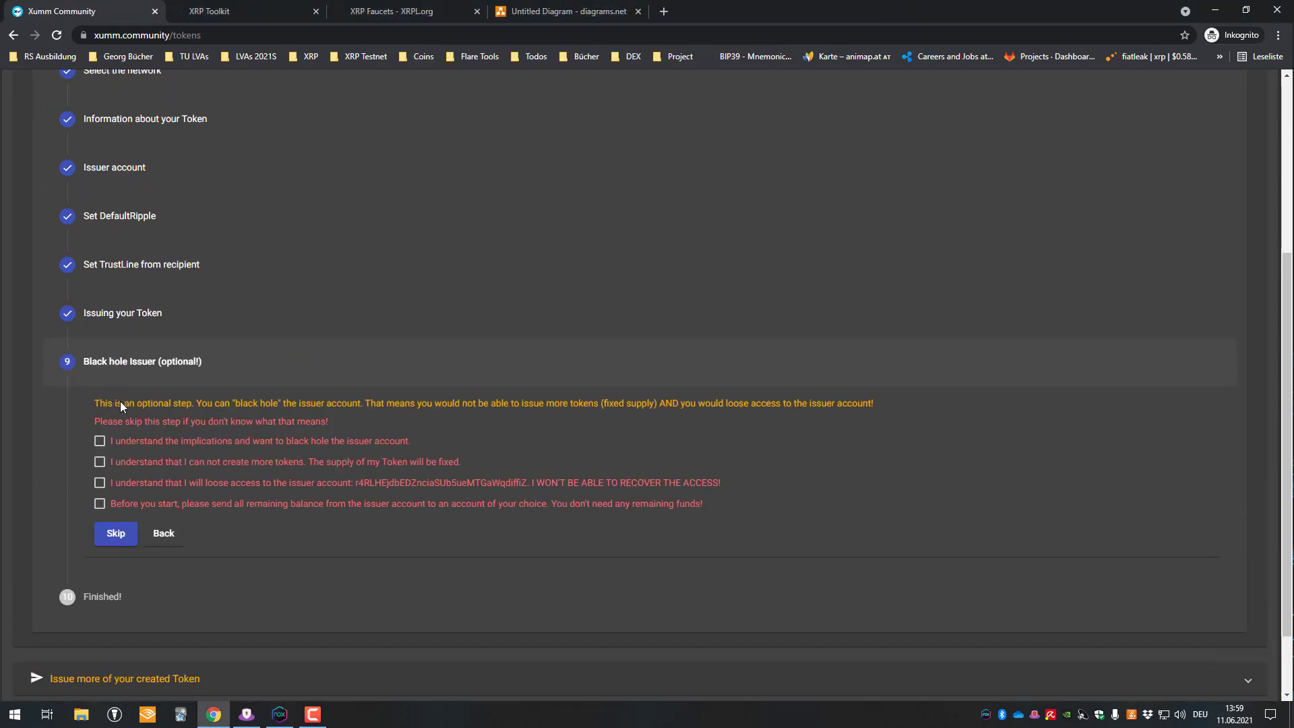
pyautogui.click(116, 533)
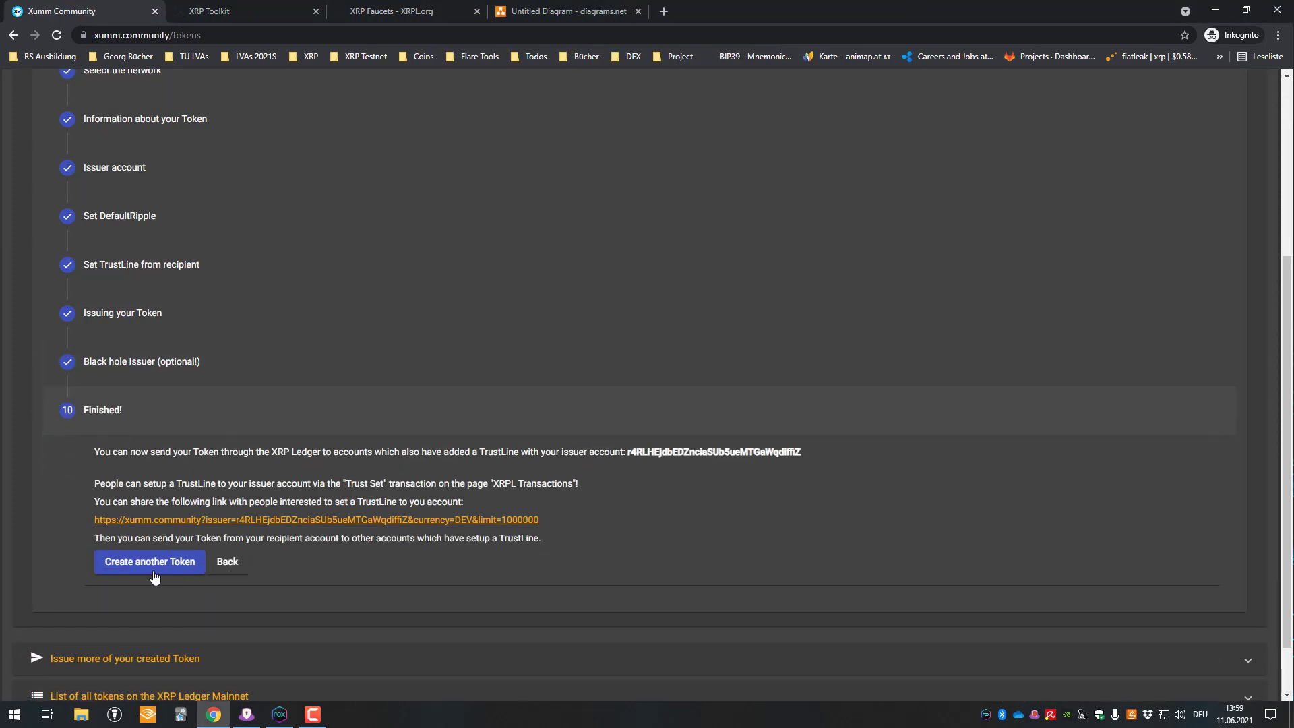
pyautogui.click(151, 566)
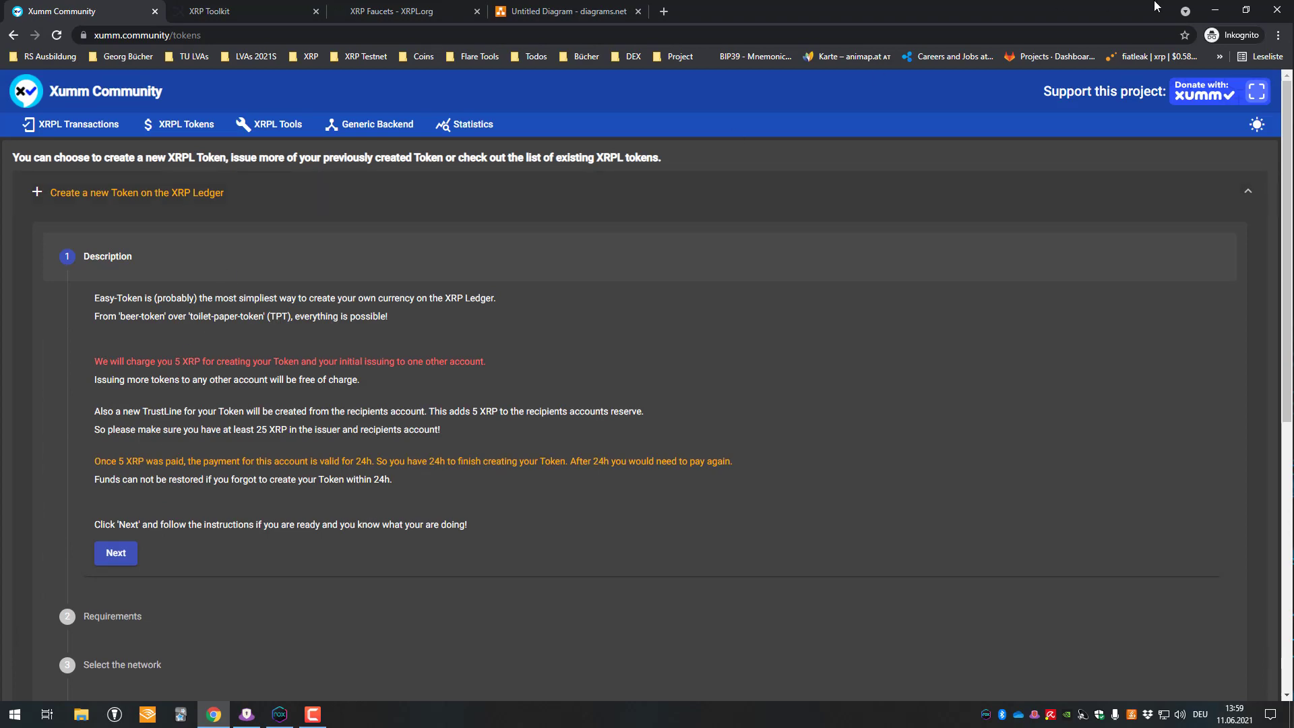
pyautogui.scroll(-3, 297, 669)
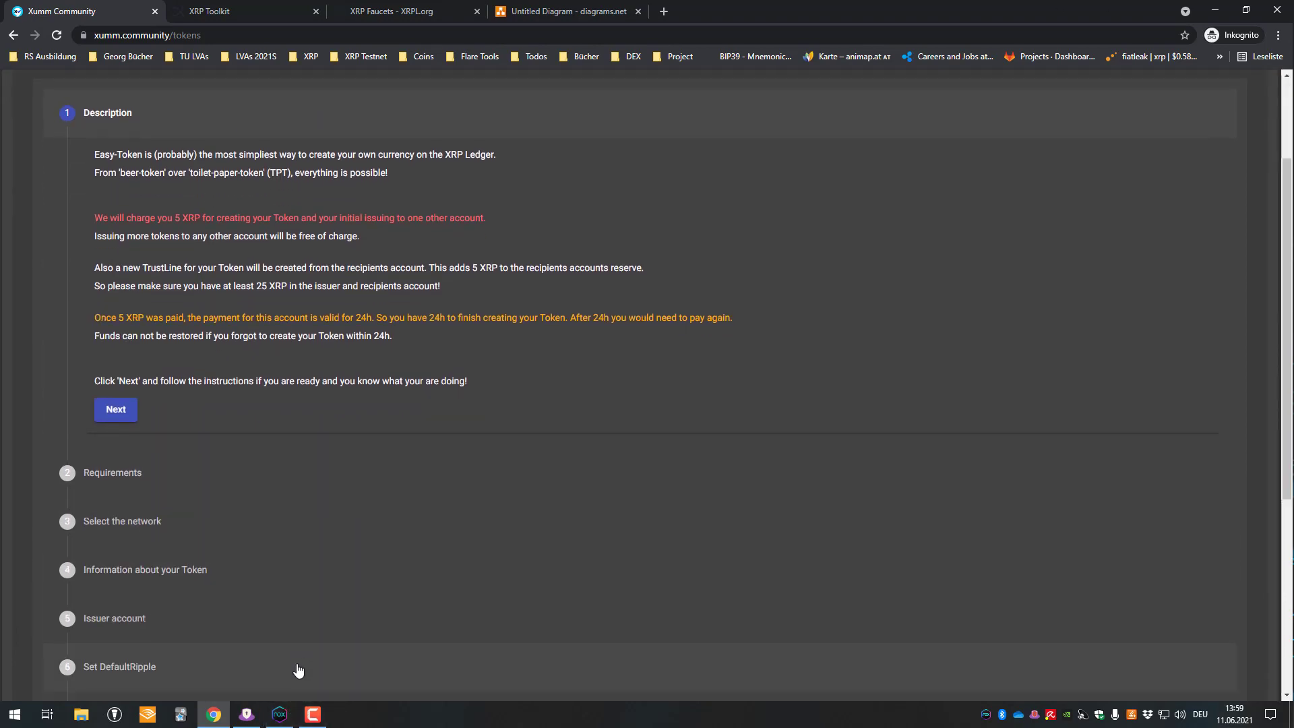
pyautogui.scroll(3, 277, 577)
pyautogui.click(291, 719)
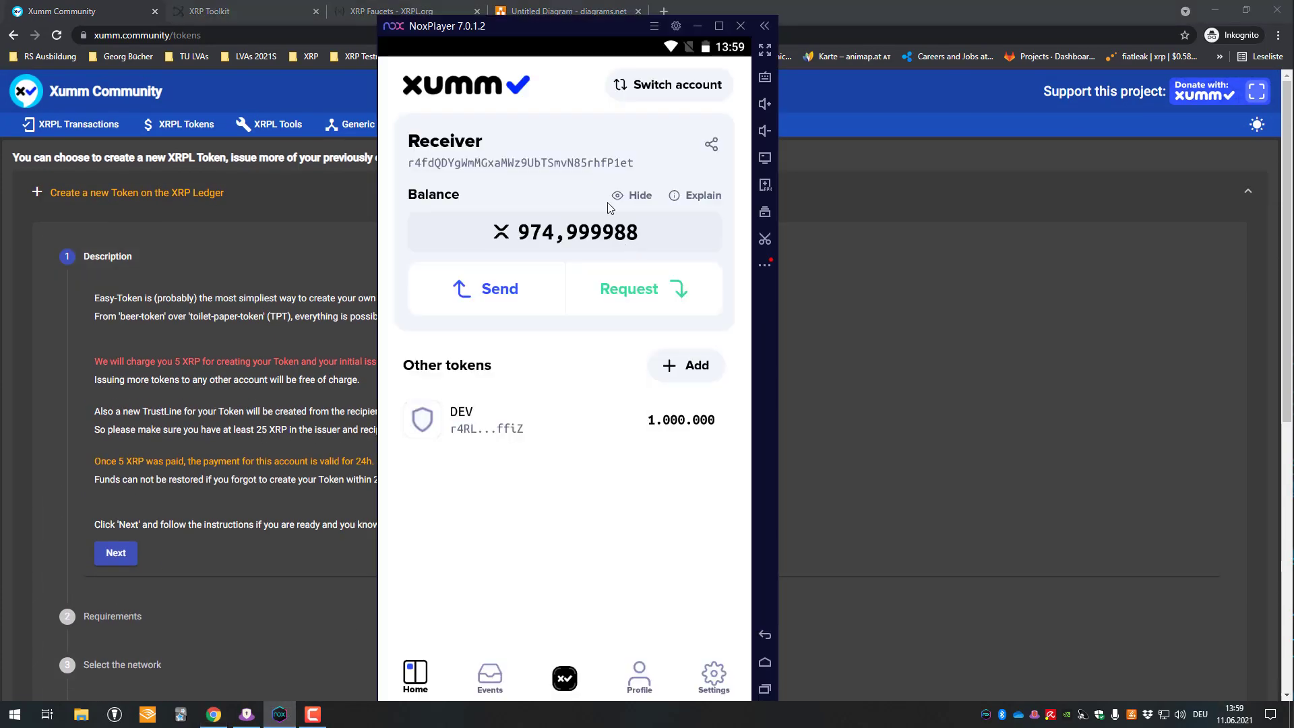
pyautogui.click(539, 11)
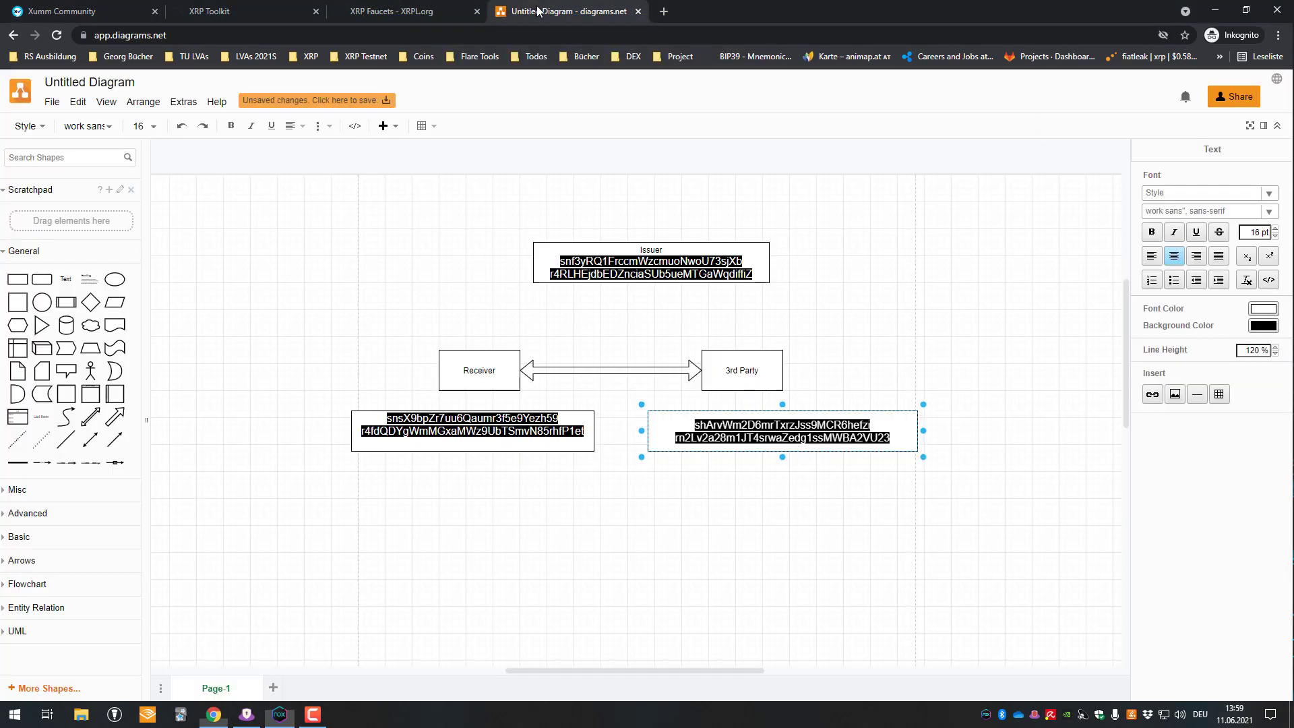
# - Add a '1.000.000 DEV' line to the Receiver box's label
pyautogui.click(500, 374)
pyautogui.click(471, 321)
pyautogui.doubleClick(480, 373)
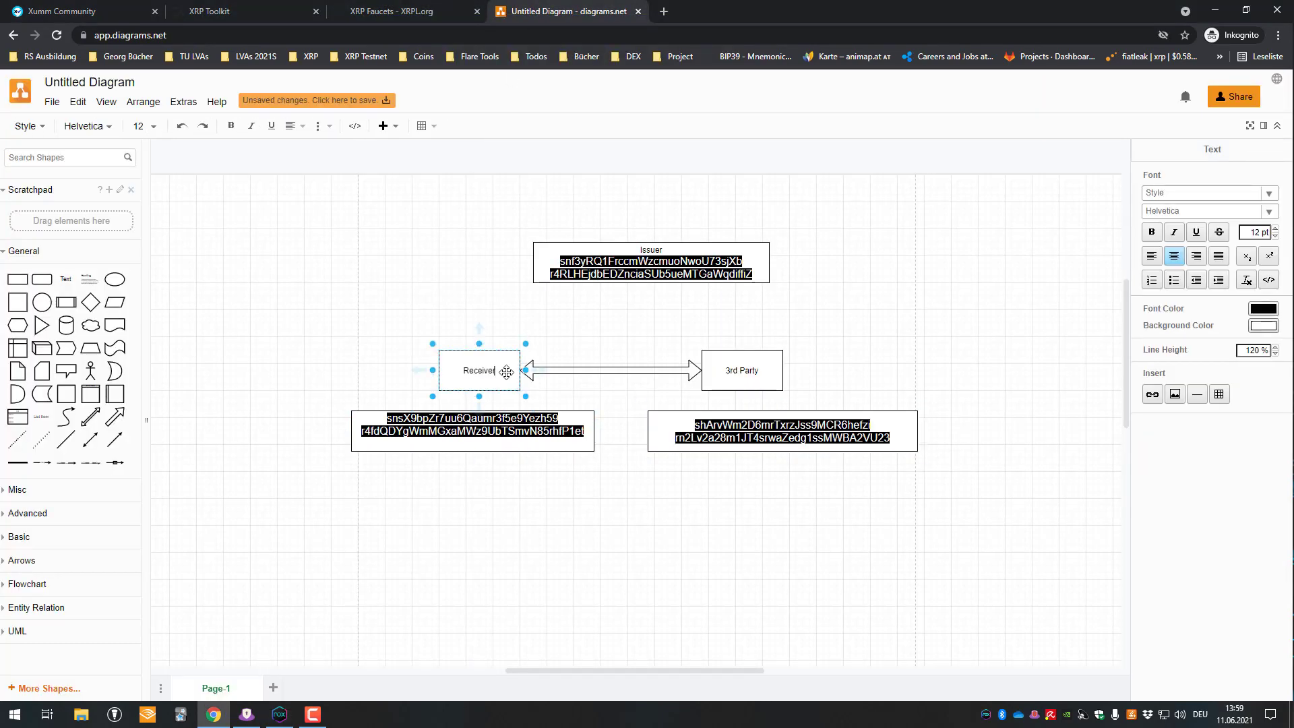
pyautogui.press('Return')
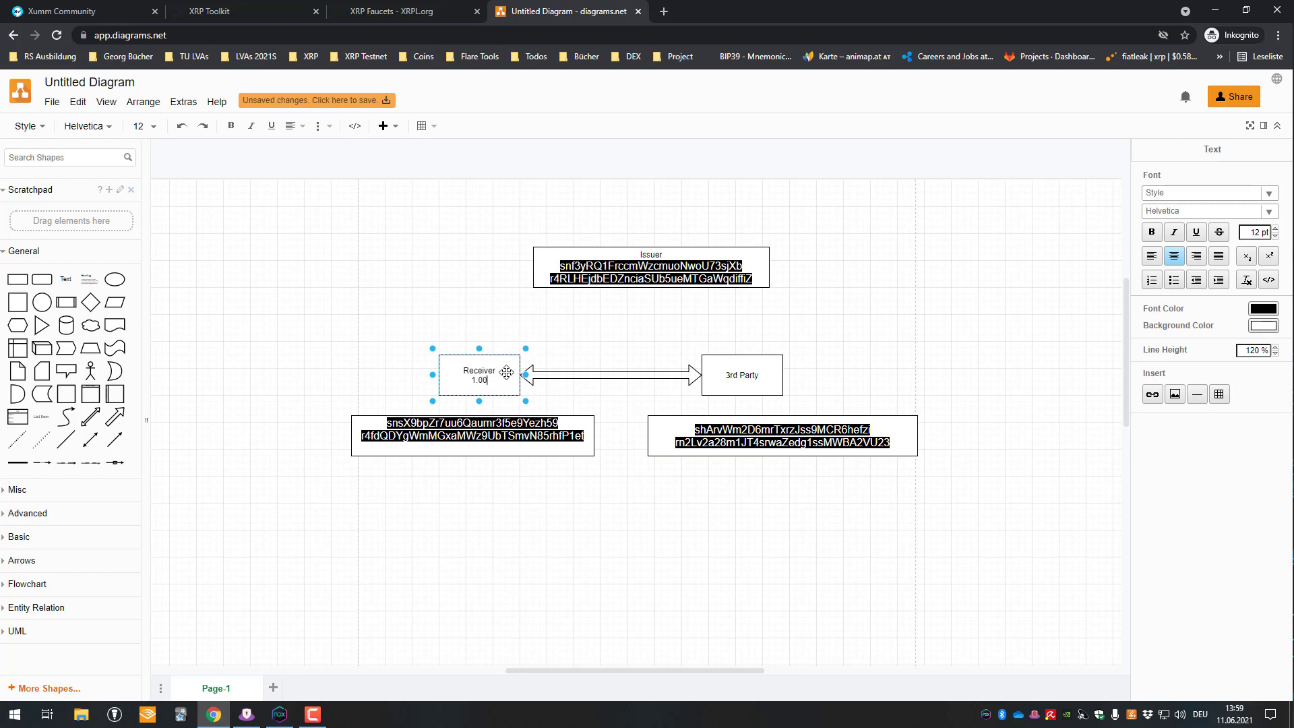
pyautogui.write('1.000.000 DEV')
pyautogui.click(718, 326)
# - Remove the blank line from the Issuer box's label
pyautogui.click(677, 259)
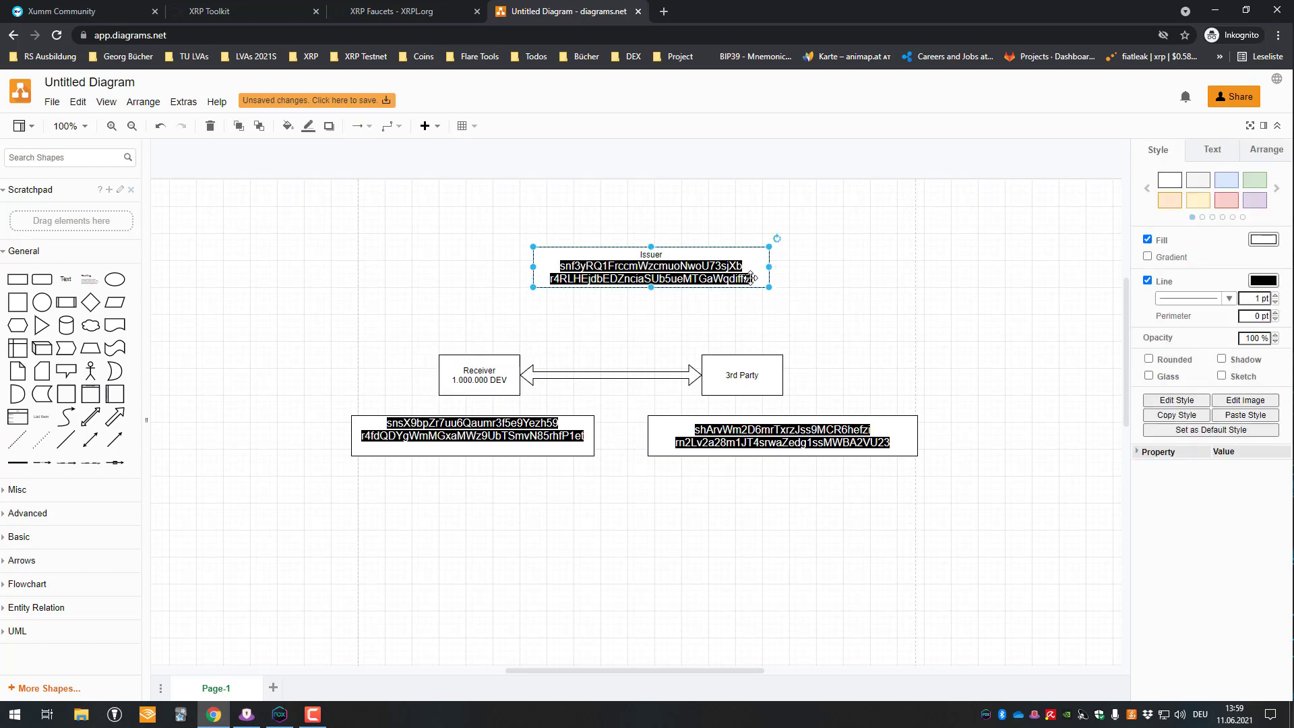
pyautogui.doubleClick(759, 277)
pyautogui.click(771, 282)
pyautogui.press('Return')
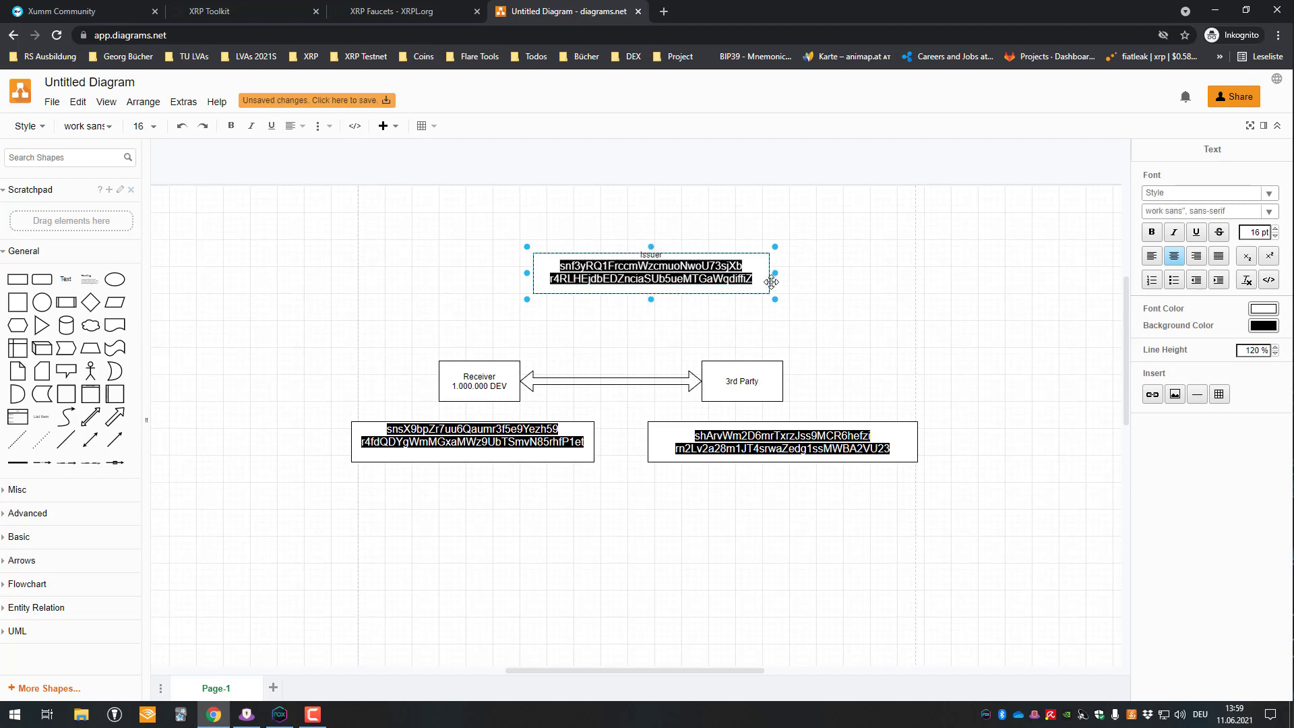
pyautogui.press('BackSpace')
pyautogui.click(844, 268)
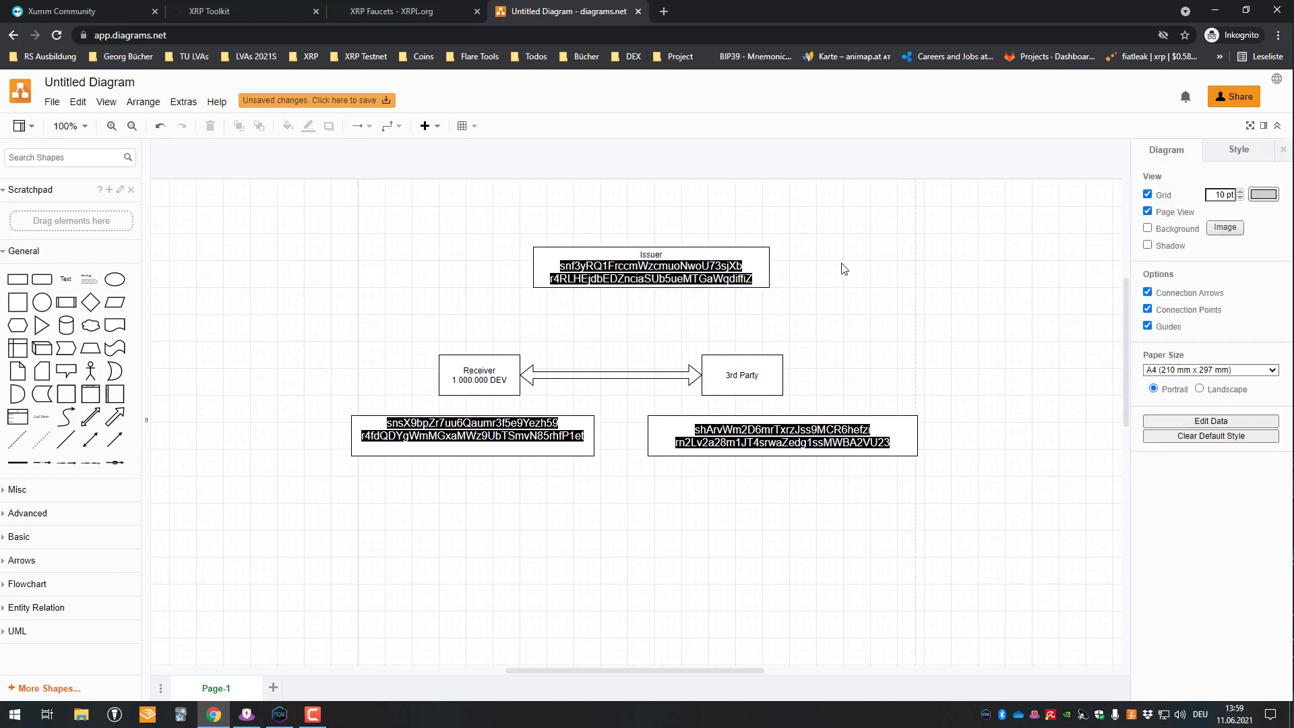
# - Add a '-1.000.000' box placed just above the Issuer box
pyautogui.click(41, 273)
pyautogui.moveTo(640, 392); pyautogui.dragTo(632, 211)
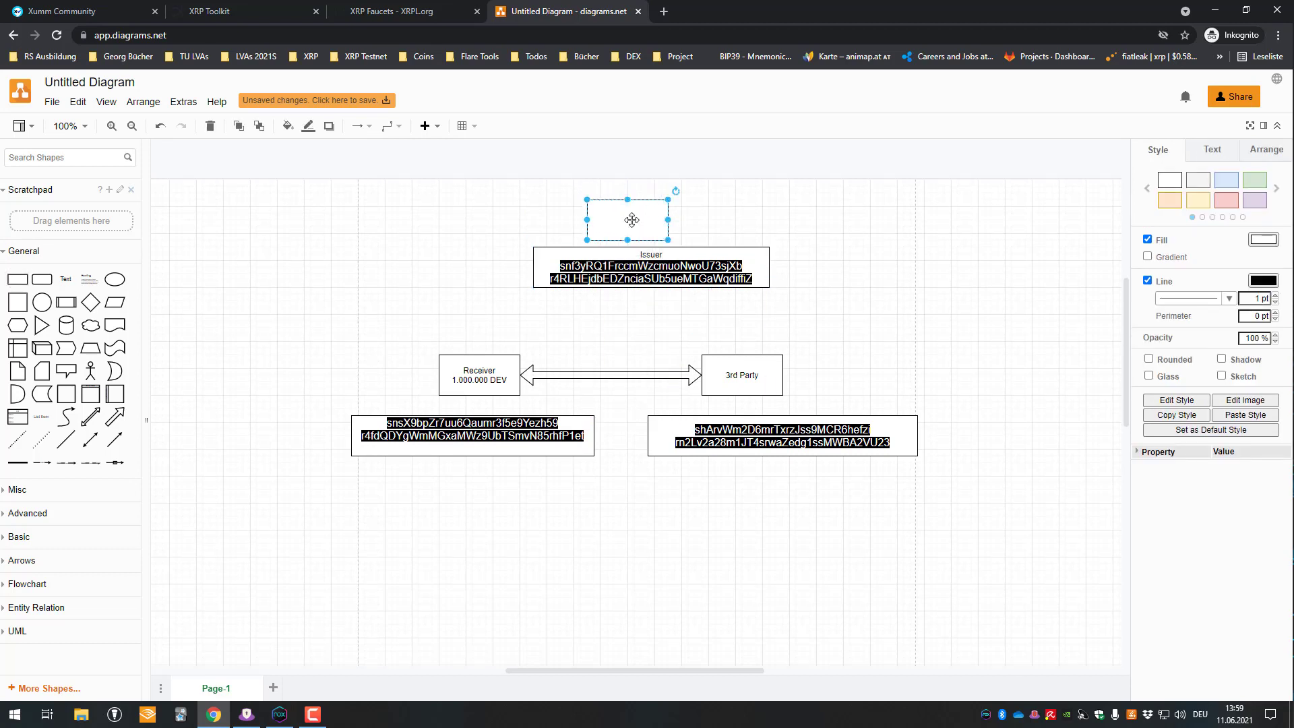
pyautogui.doubleClick(631, 219)
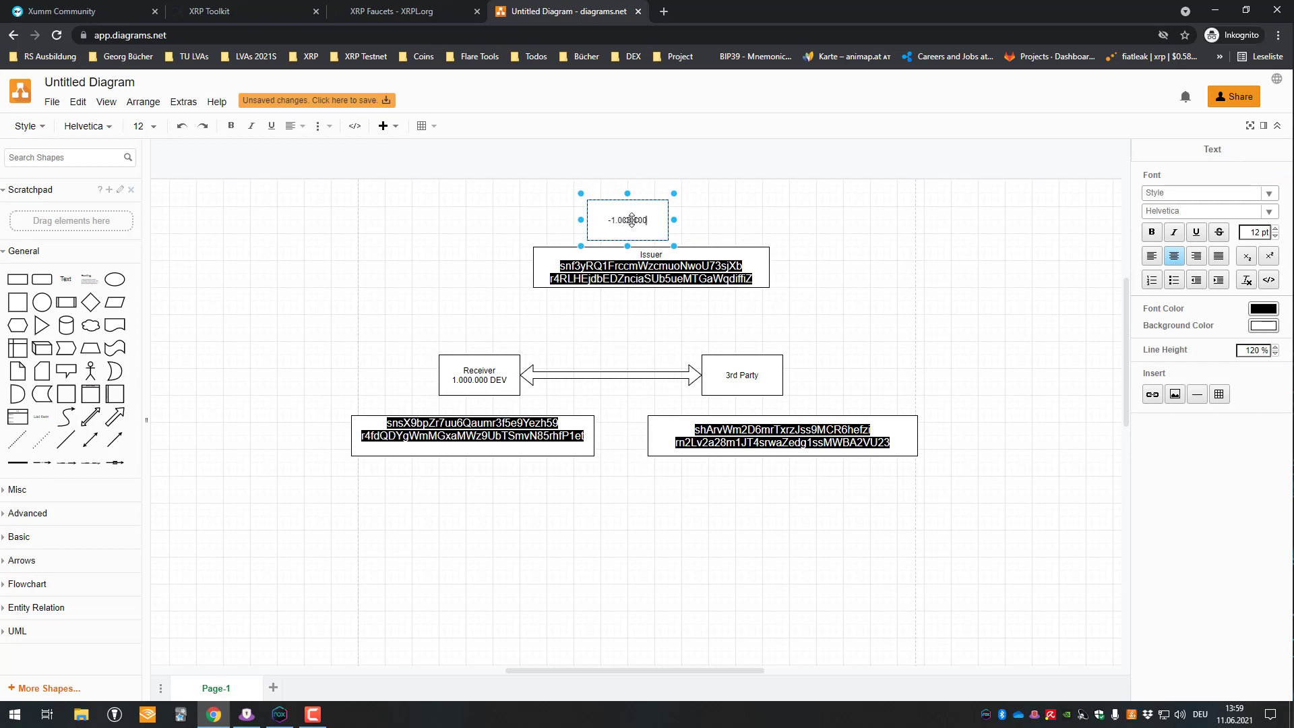
pyautogui.click(782, 256)
pyautogui.click(637, 226)
pyautogui.moveTo(634, 220); pyautogui.dragTo(648, 224)
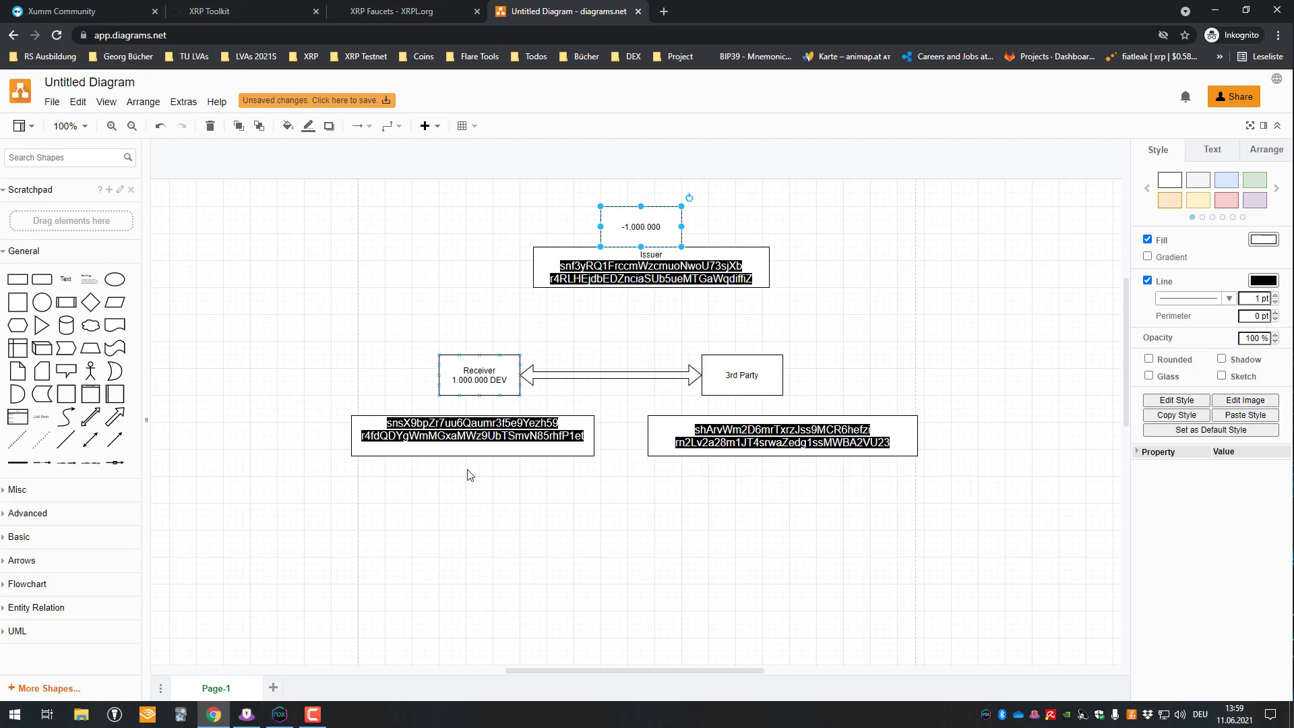
# - Select the Receiver and 3rd Party boxes and the 3rd Party address text
pyautogui.click(476, 376)
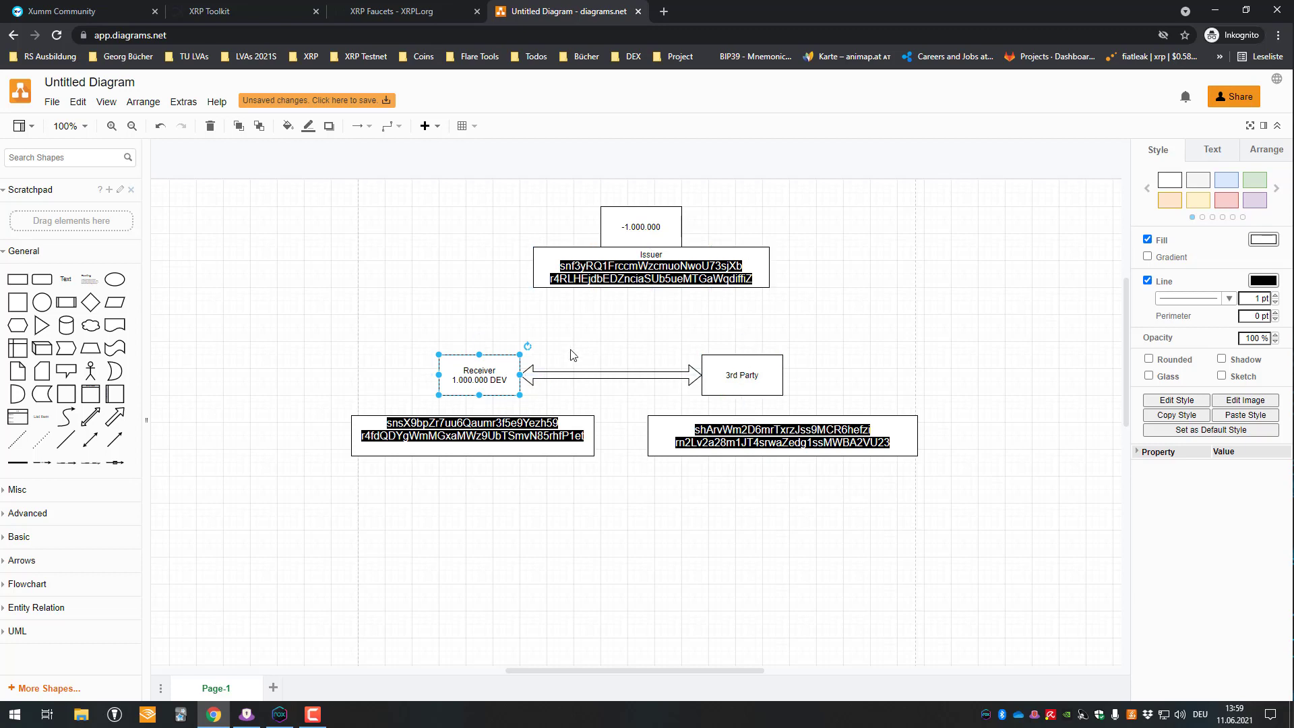
pyautogui.moveTo(418, 335); pyautogui.dragTo(527, 407)
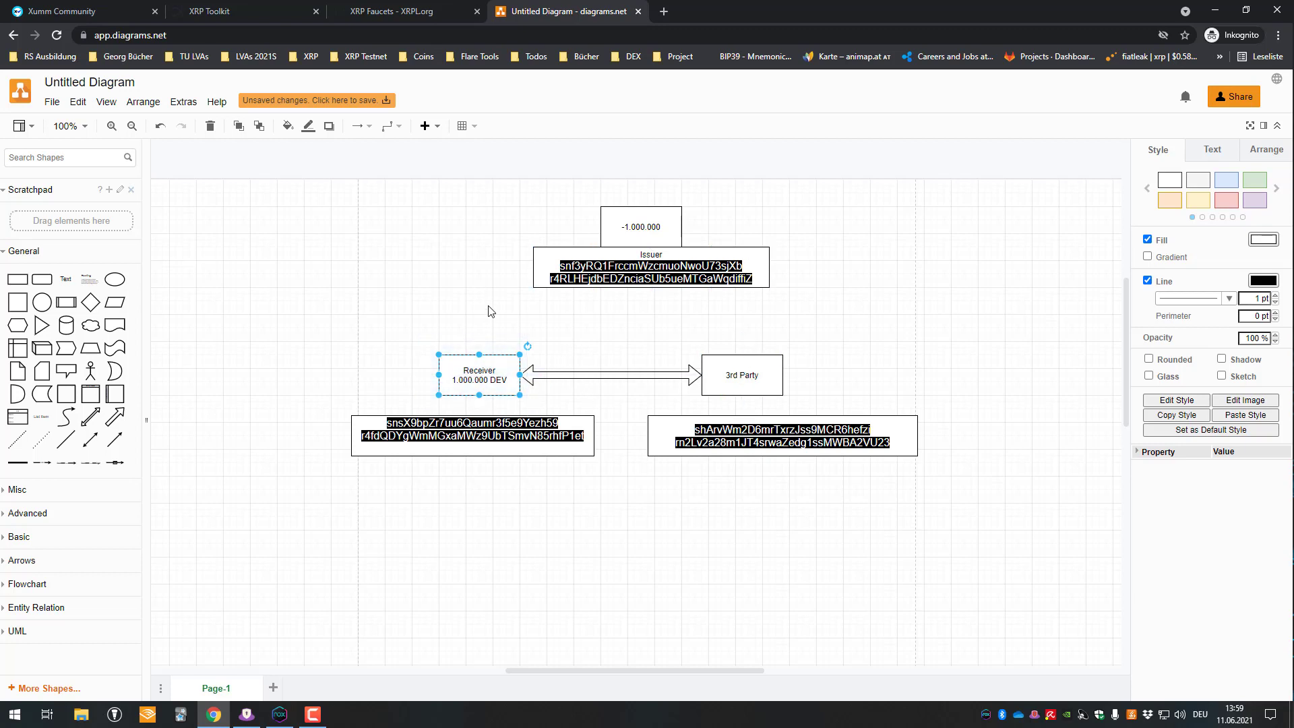
pyautogui.click(747, 371)
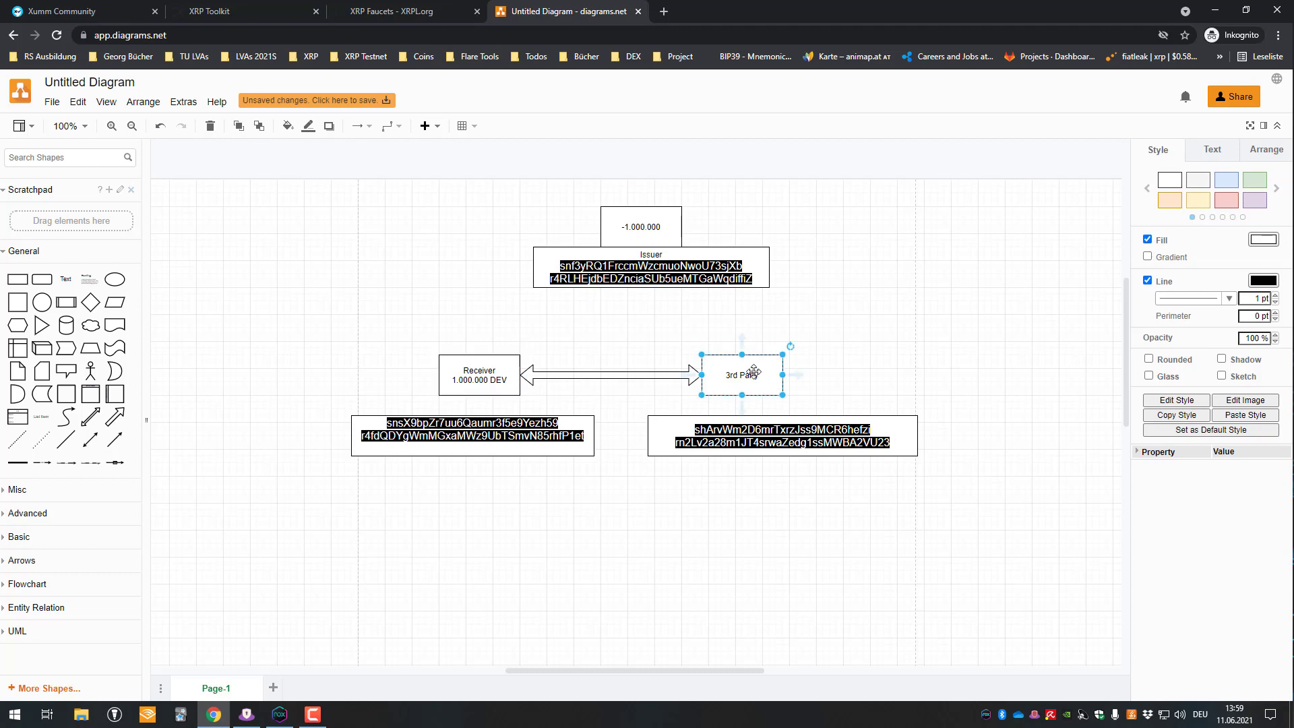
pyautogui.doubleClick(745, 419)
# - Start a 100 DEV payment from Receiver to the 3rd Party account in Xumm
pyautogui.click(413, 6)
pyautogui.click(281, 5)
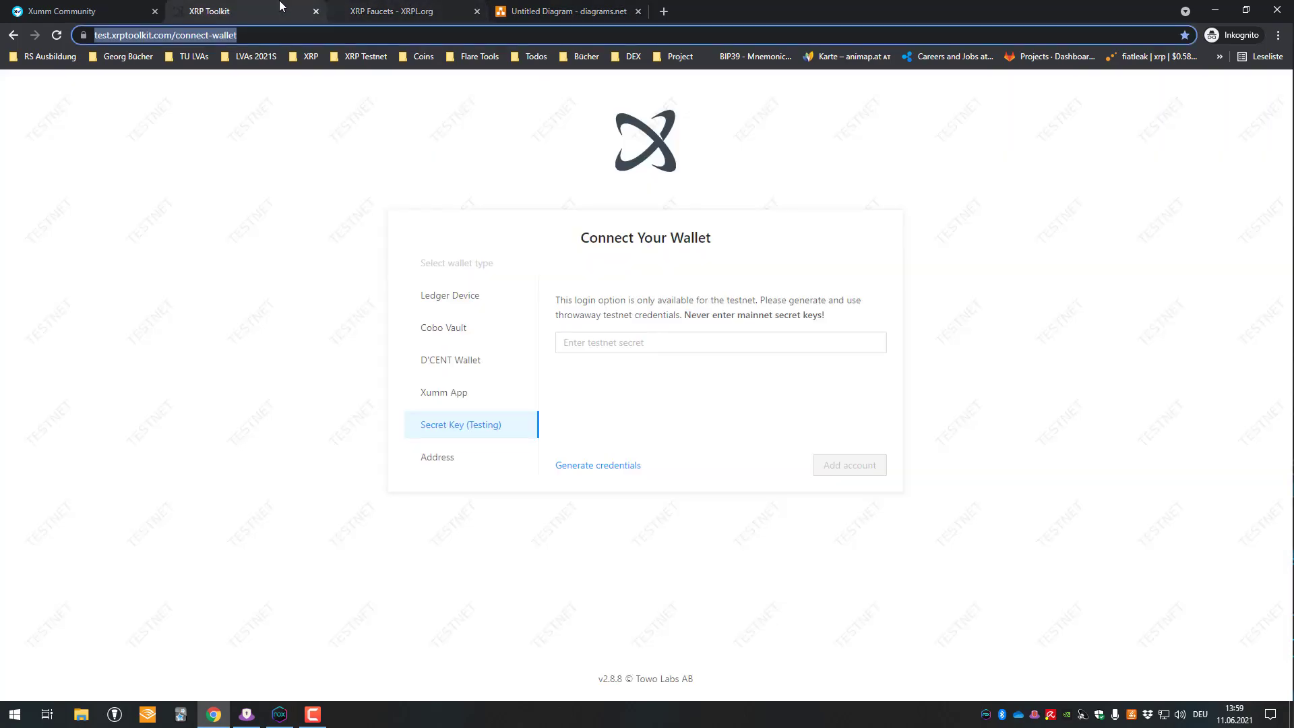
pyautogui.click(87, 11)
pyautogui.click(203, 11)
pyautogui.click(287, 717)
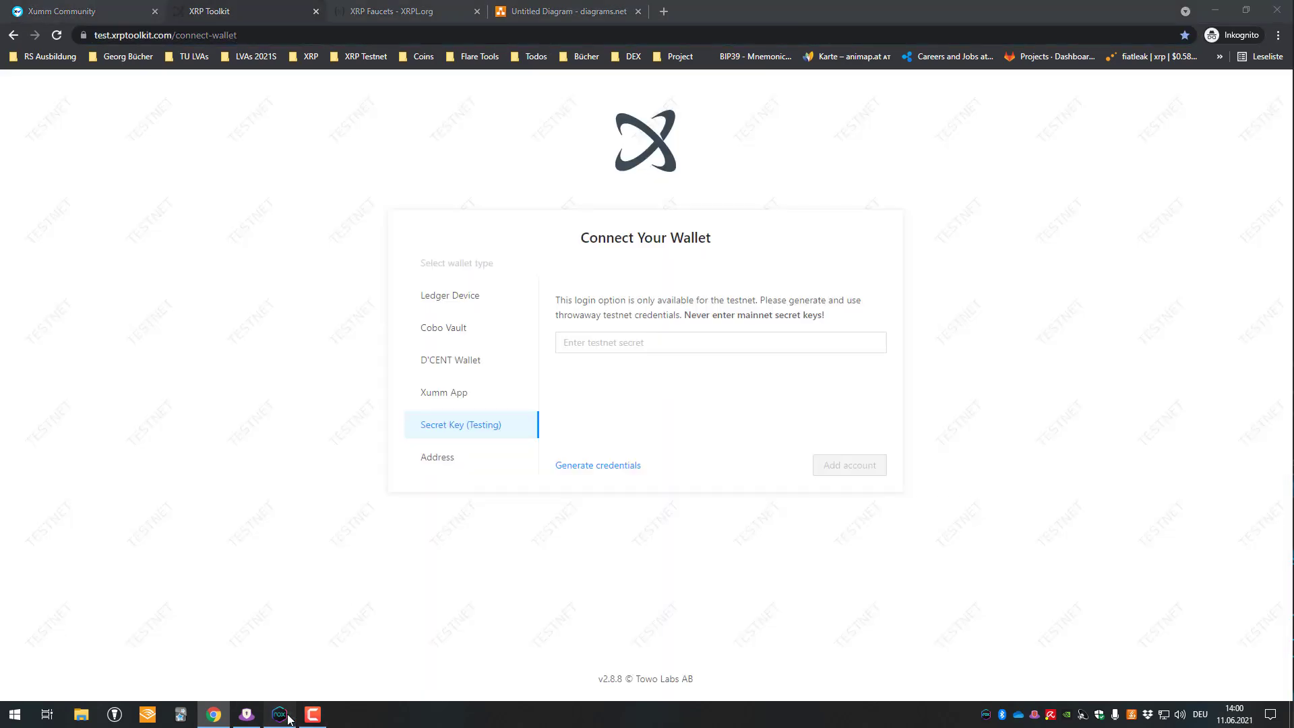
pyautogui.click(499, 287)
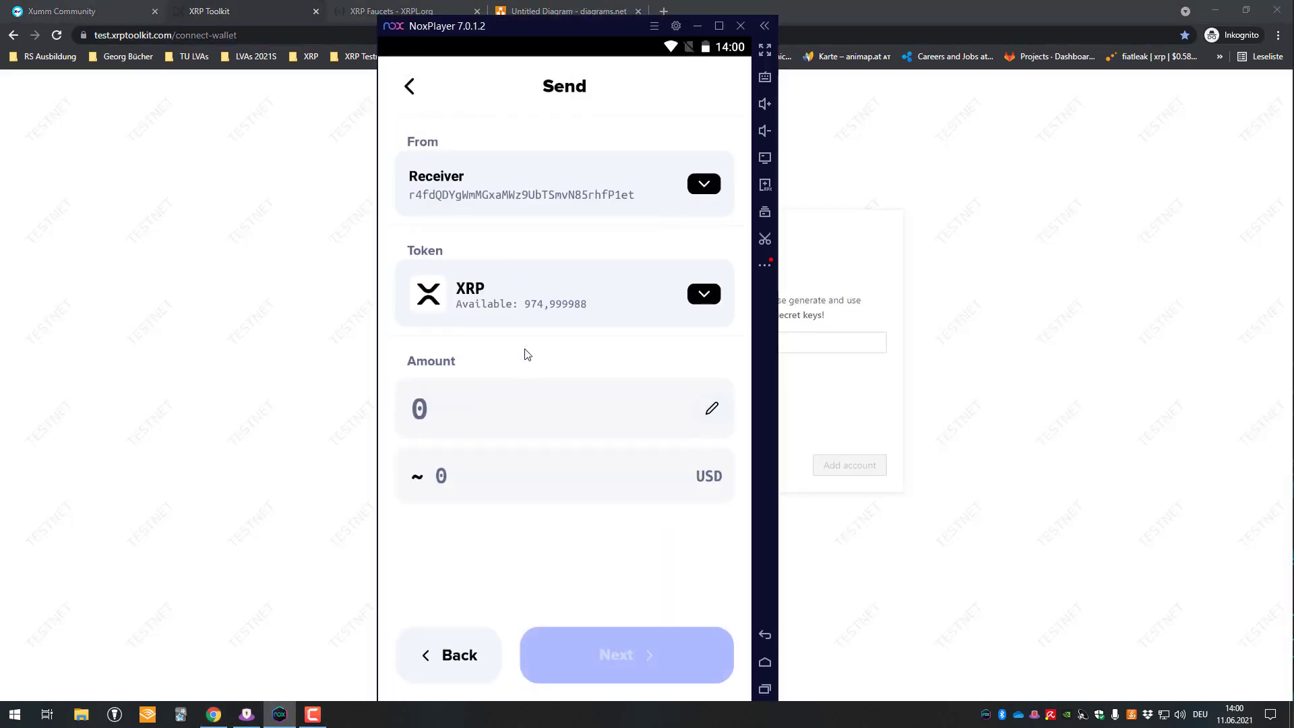
pyautogui.click(675, 304)
pyautogui.click(504, 421)
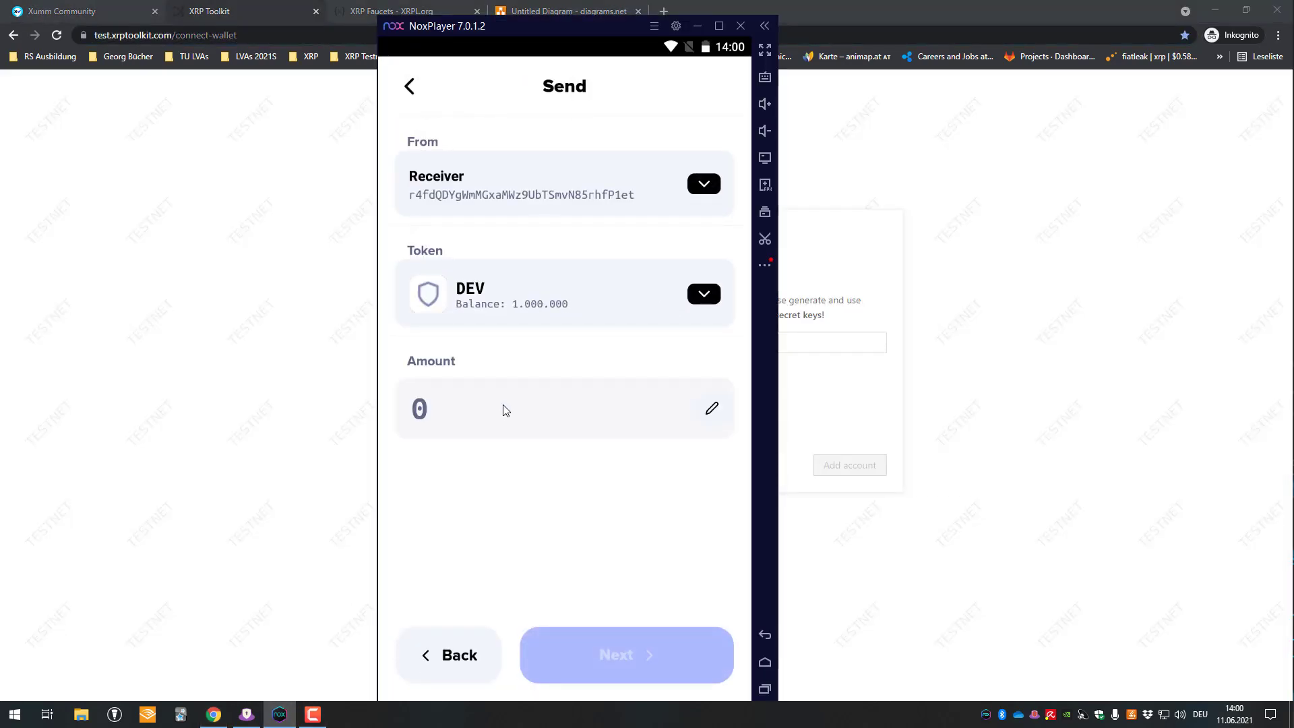
pyautogui.write('100')
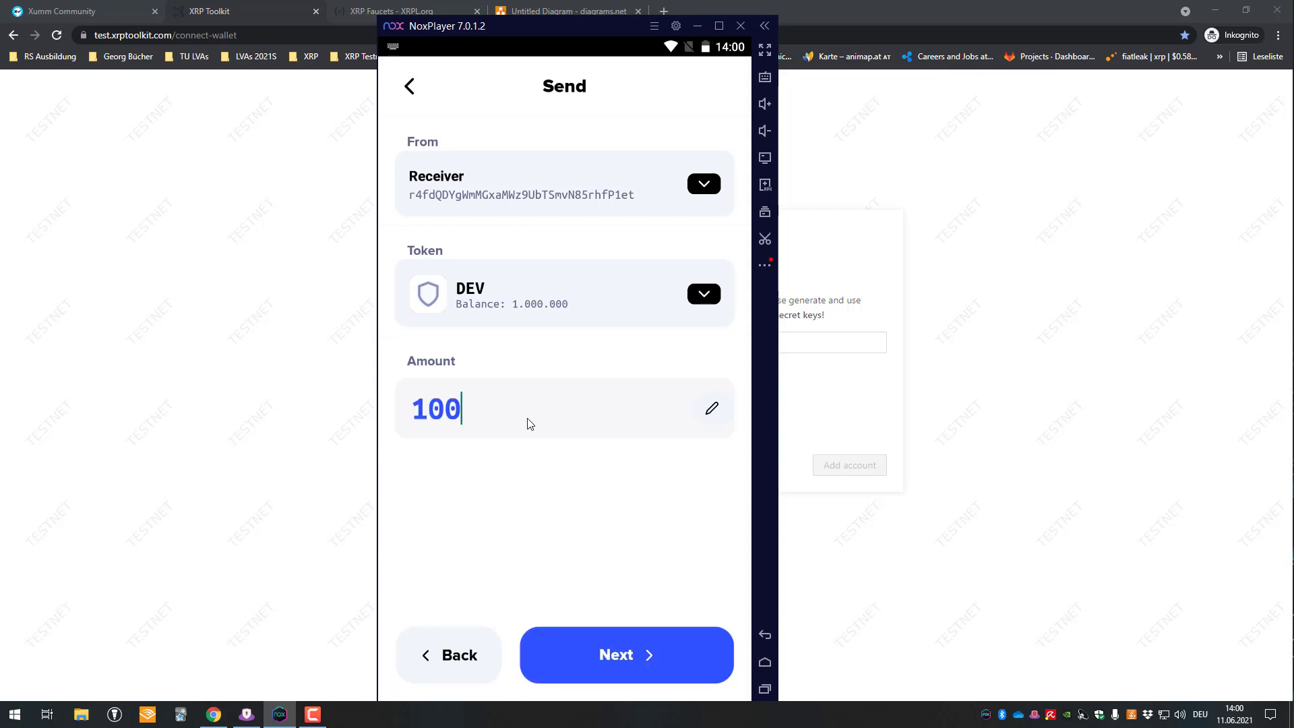
pyautogui.press('Return')
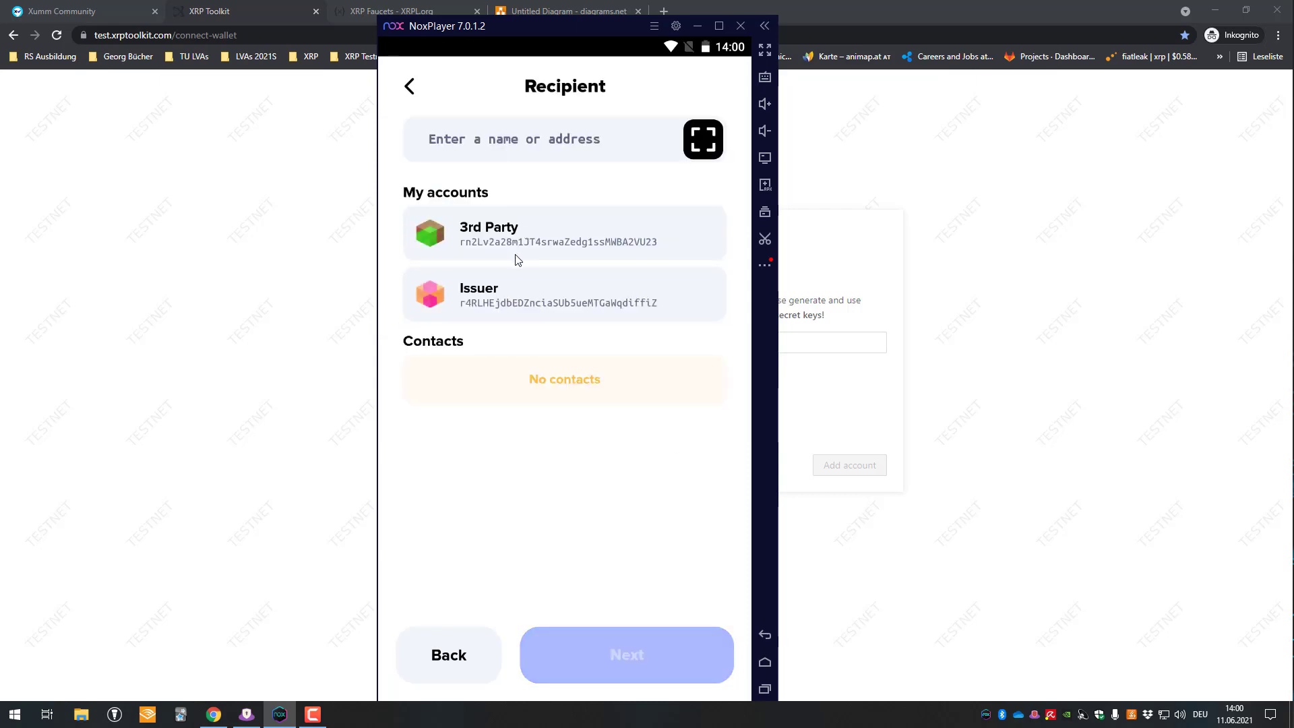
pyautogui.click(530, 237)
pyautogui.click(652, 657)
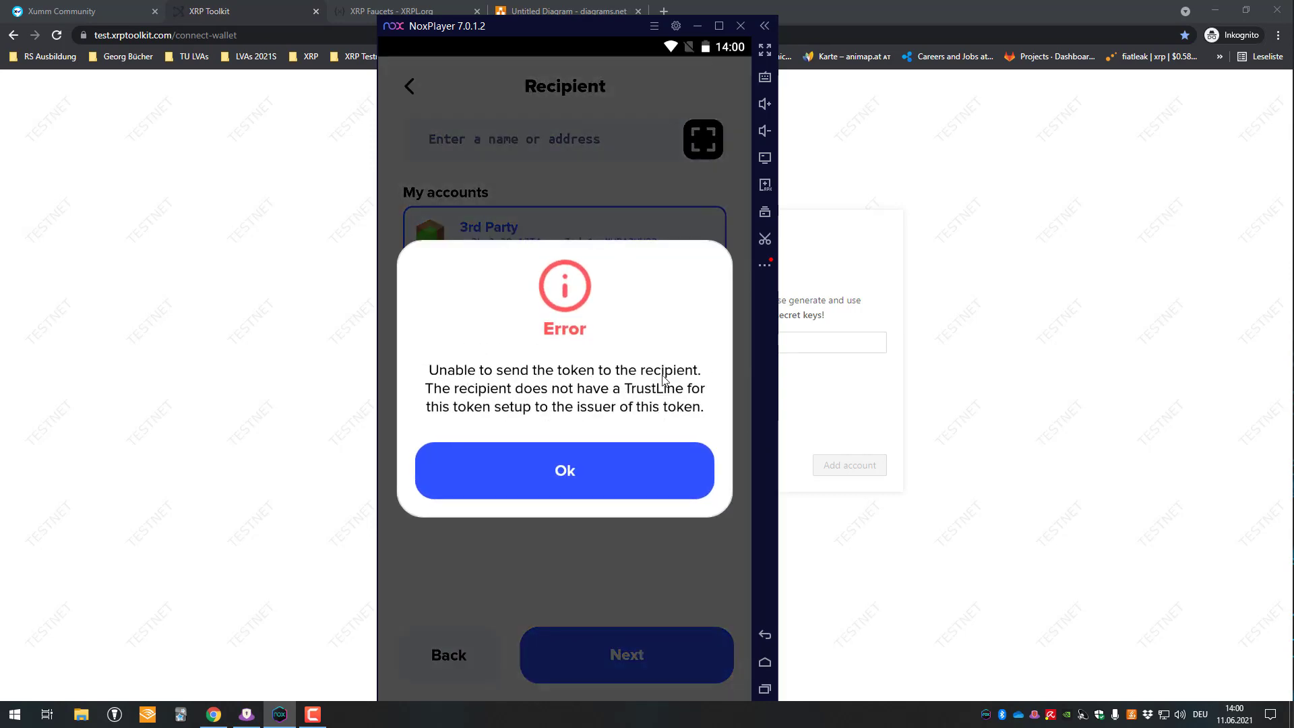
# - Dismiss the missing TrustLine error and switch the wallet to 3rd Party
pyautogui.click(632, 477)
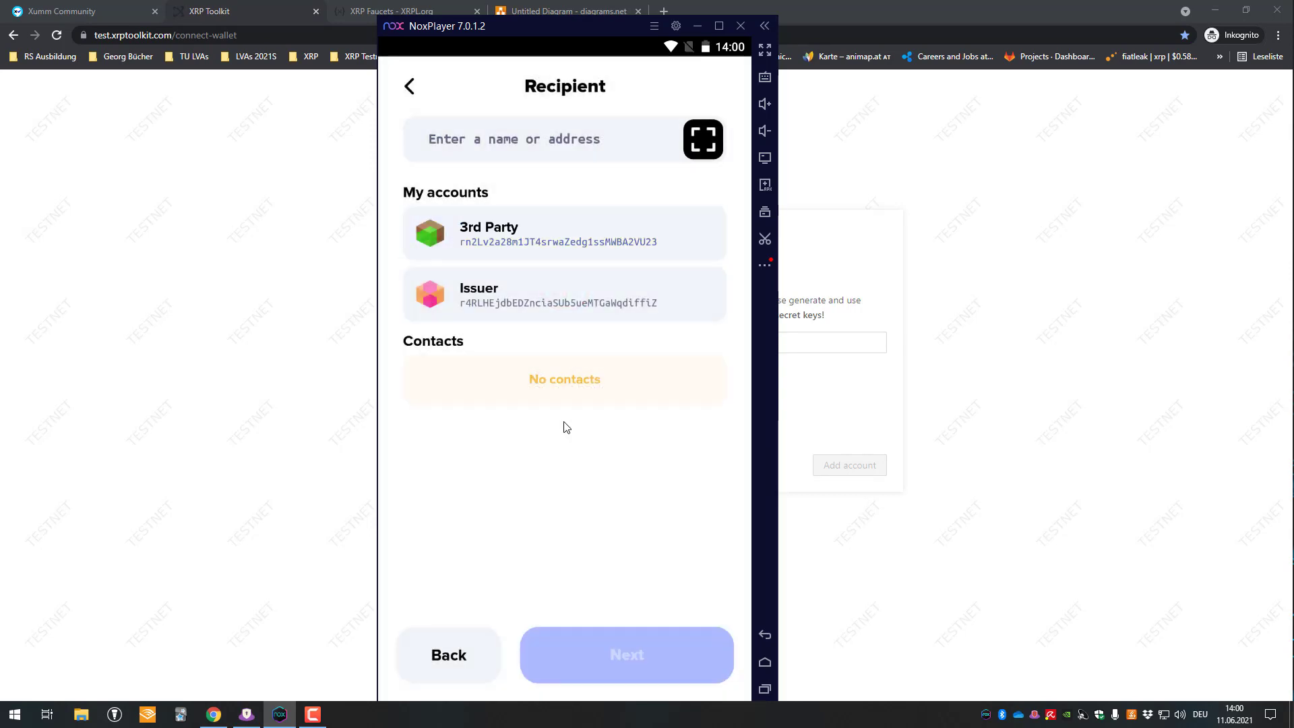
pyautogui.click(413, 89)
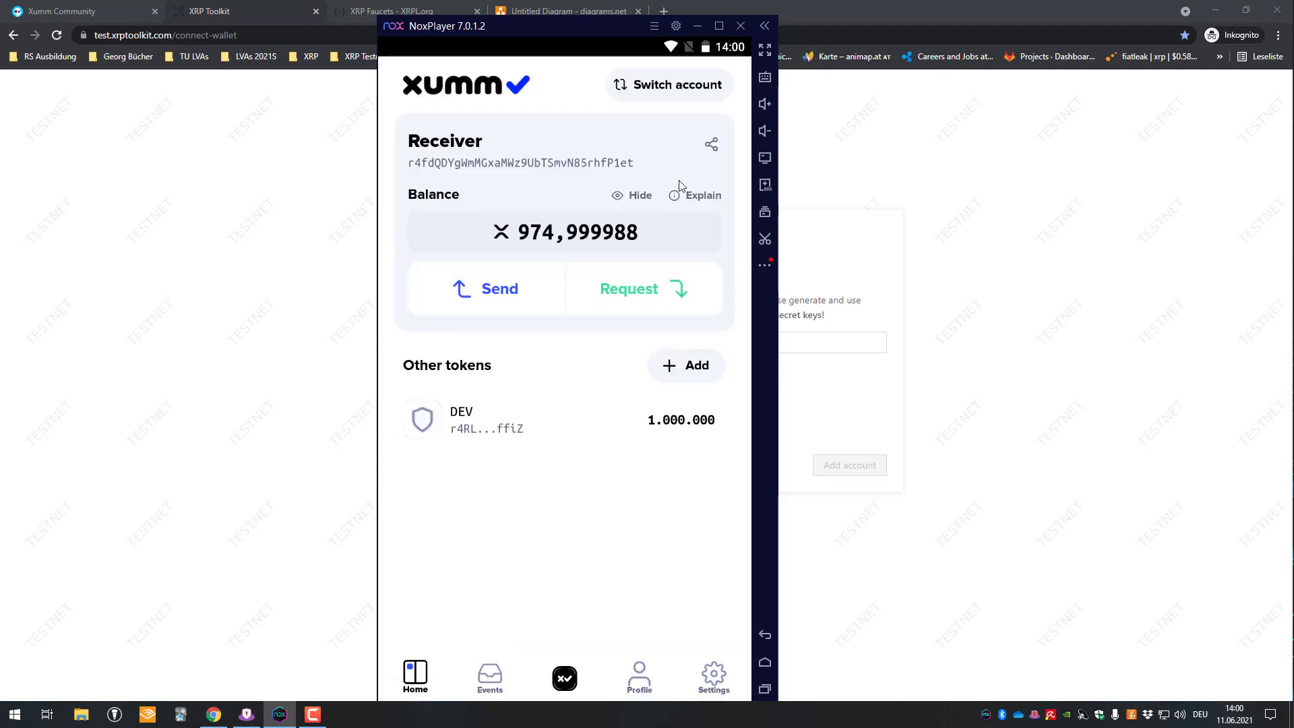
pyautogui.click(679, 92)
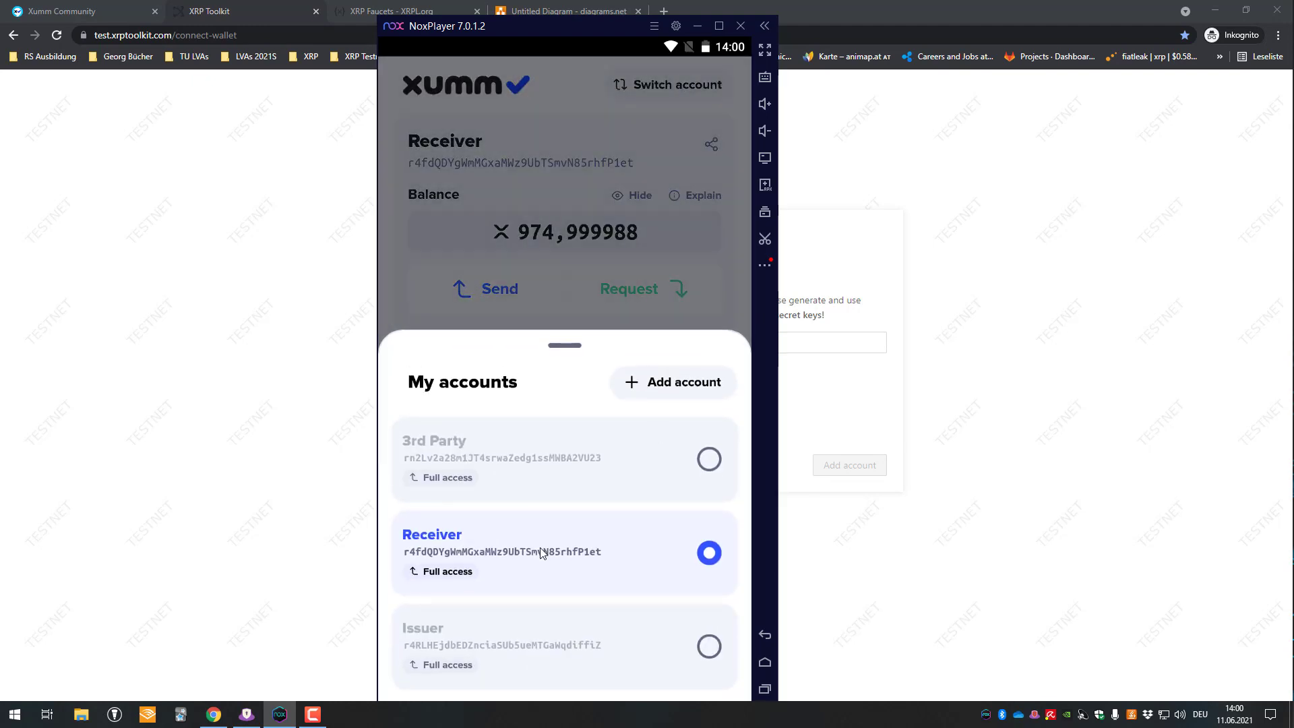
pyautogui.click(522, 463)
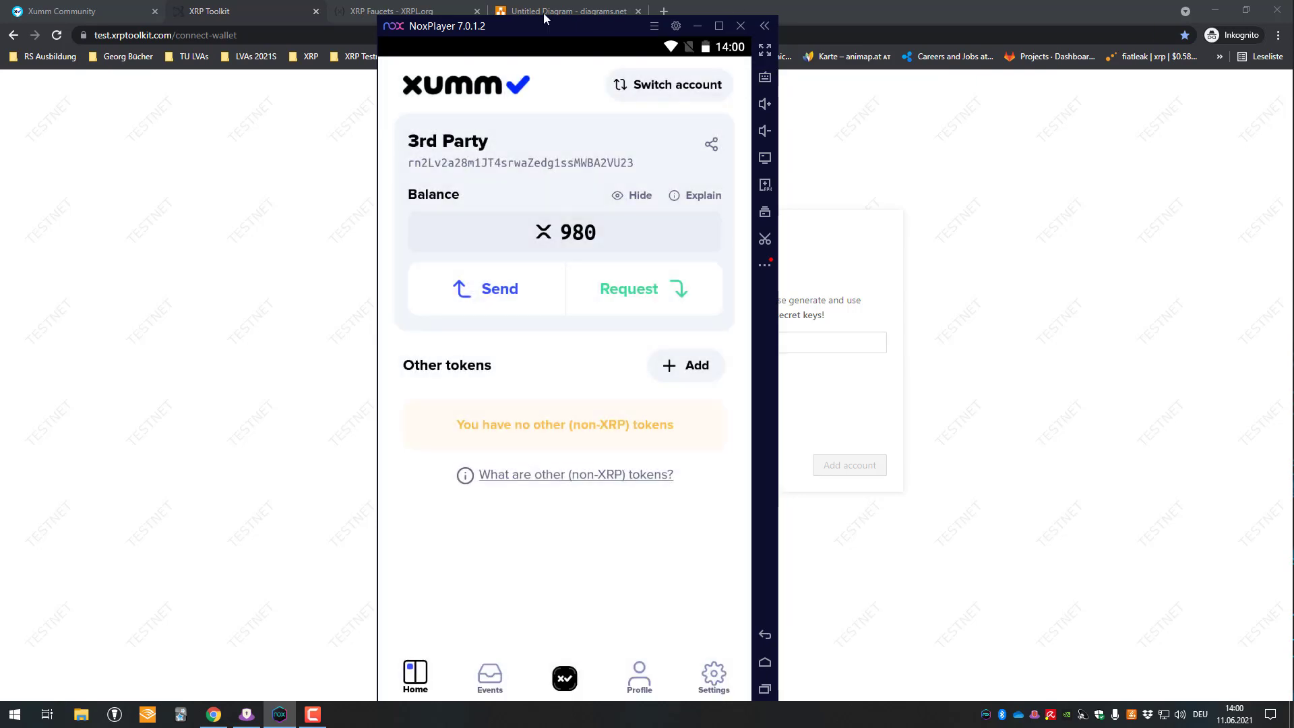
pyautogui.click(64, 11)
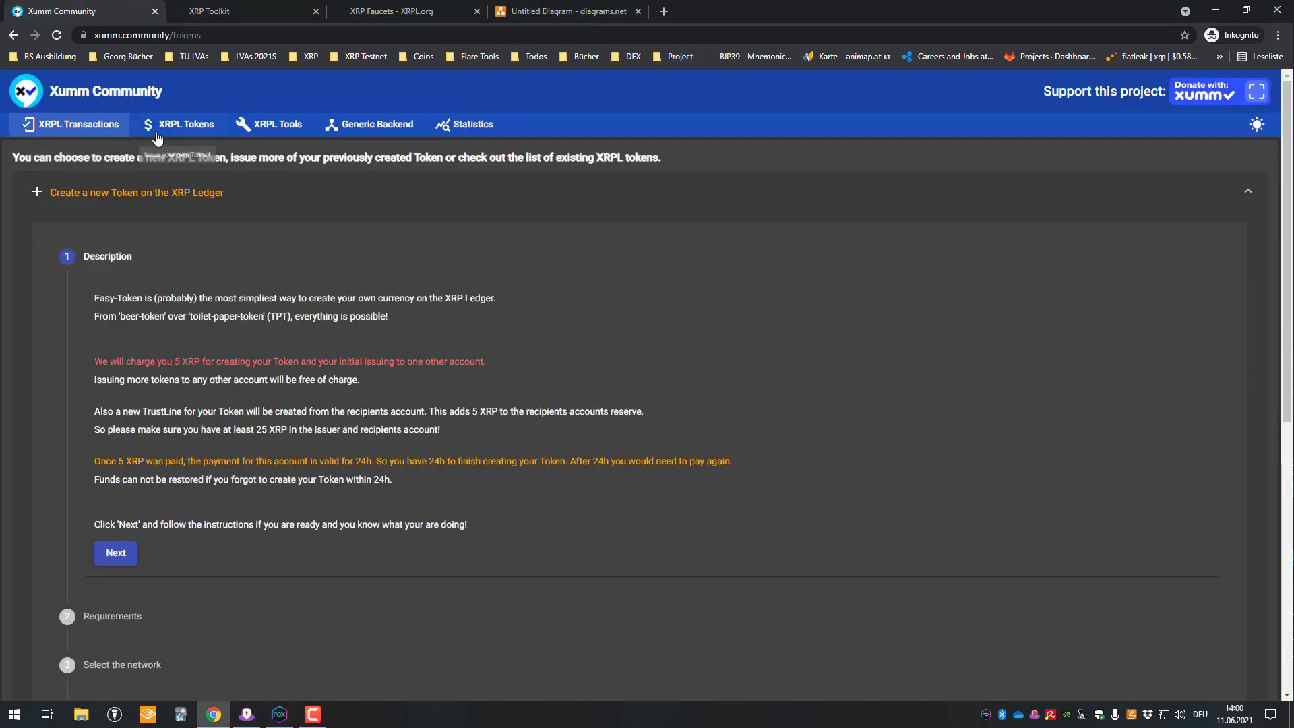
# - Open the Trust Set (TrustLines) form on Test network and focus its issuer address field
pyautogui.scroll(-5, 139, 189)
pyautogui.scroll(5, 139, 189)
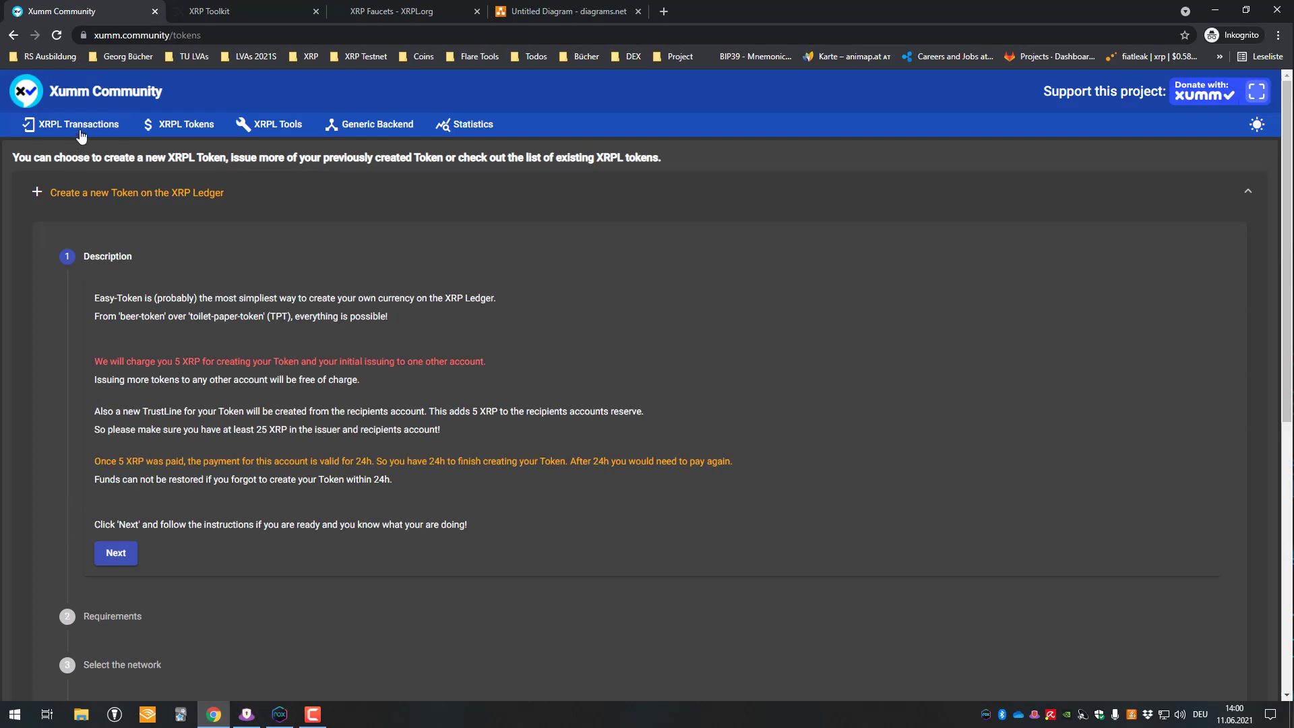
pyautogui.click(79, 128)
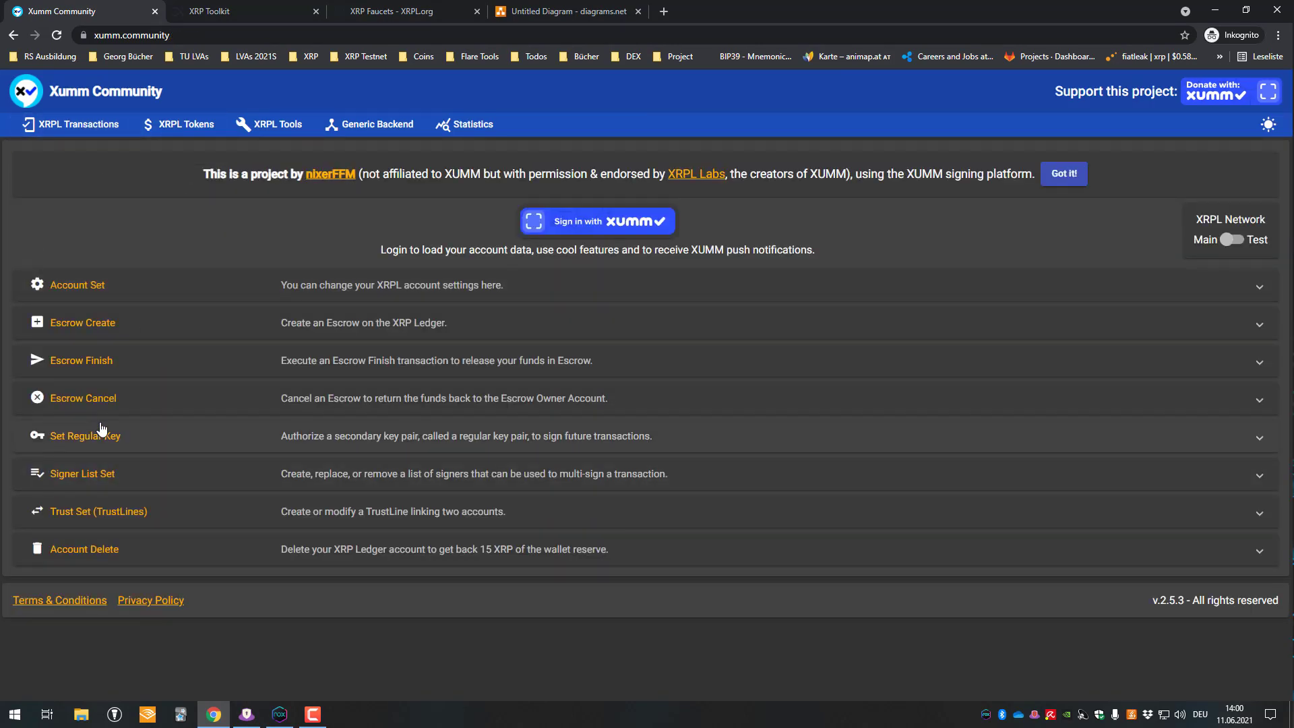
pyautogui.click(93, 512)
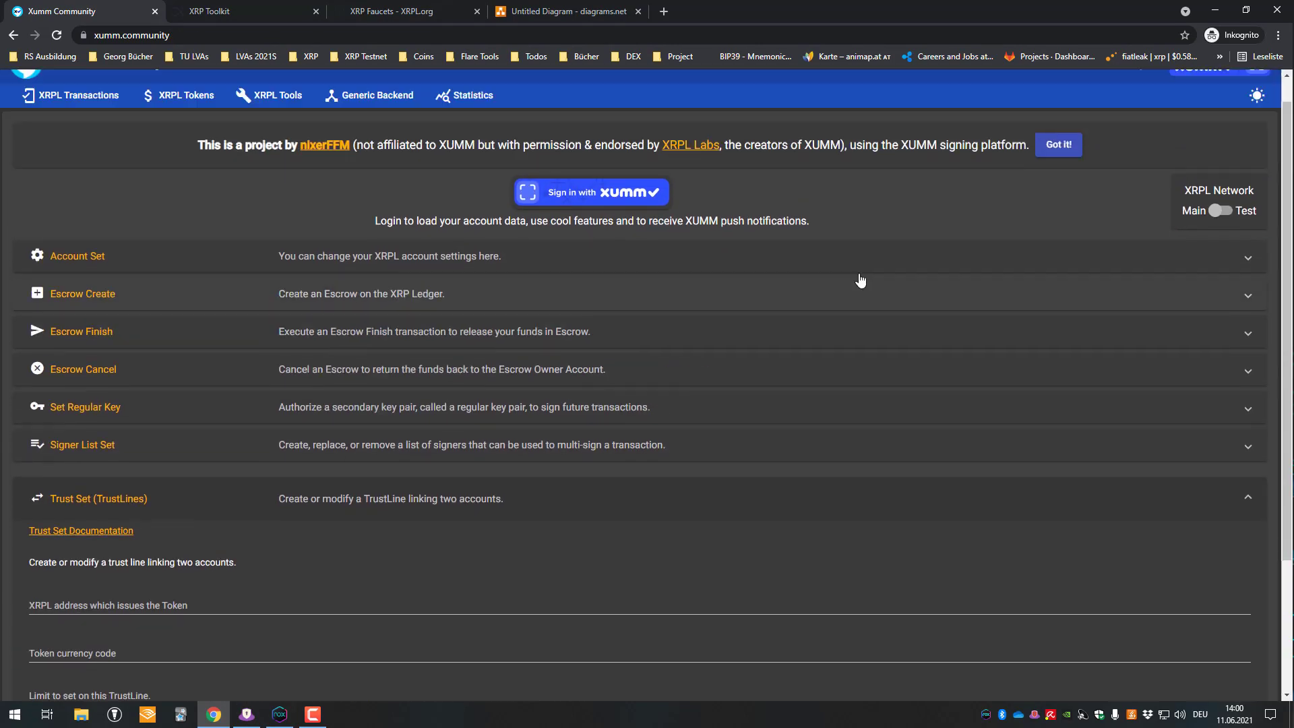
pyautogui.click(1212, 243)
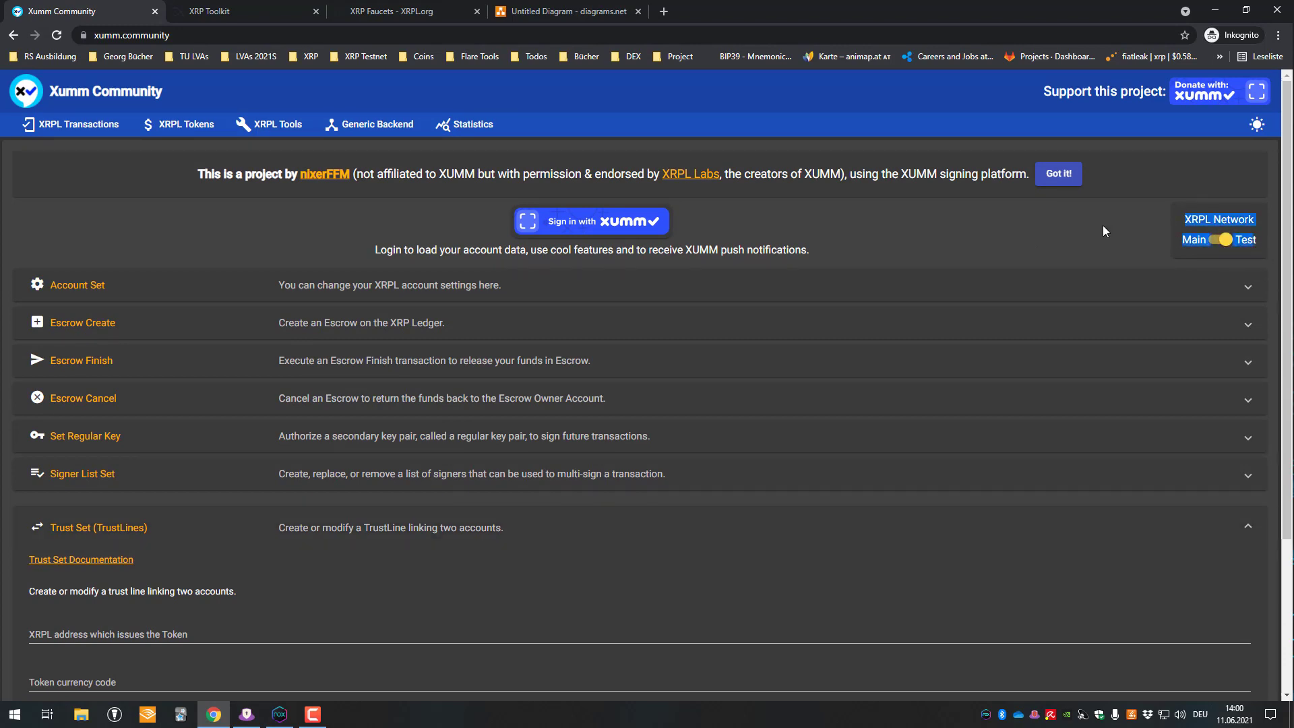
pyautogui.scroll(-3, 1105, 231)
pyautogui.click(112, 429)
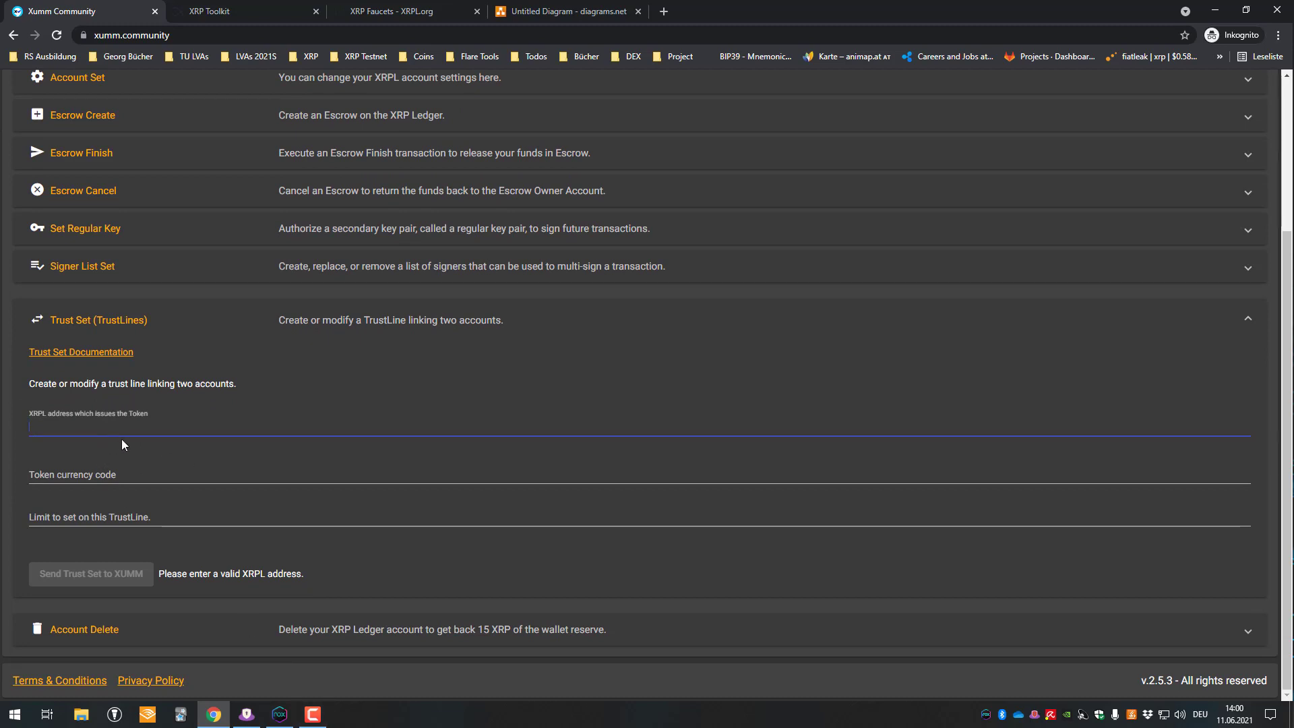
pyautogui.click(279, 712)
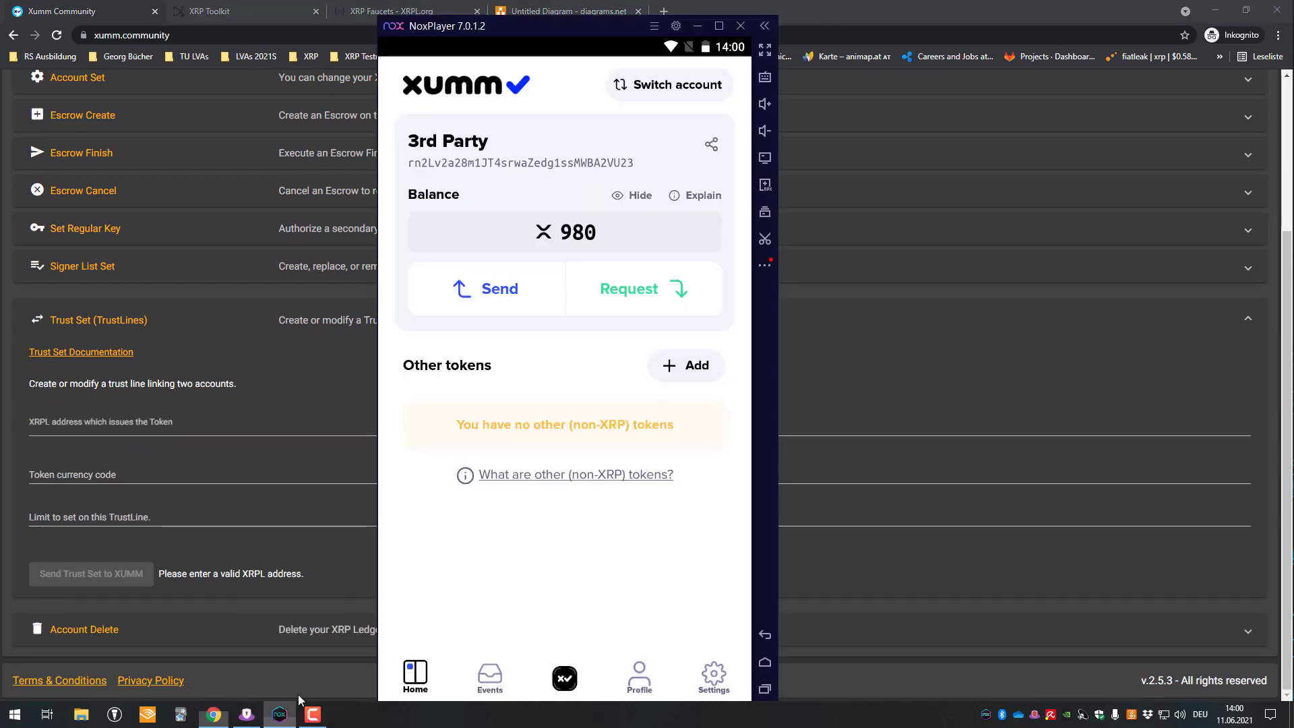
# - Copy the Issuer account's address in Xumm and paste it as the token issuer
pyautogui.click(678, 85)
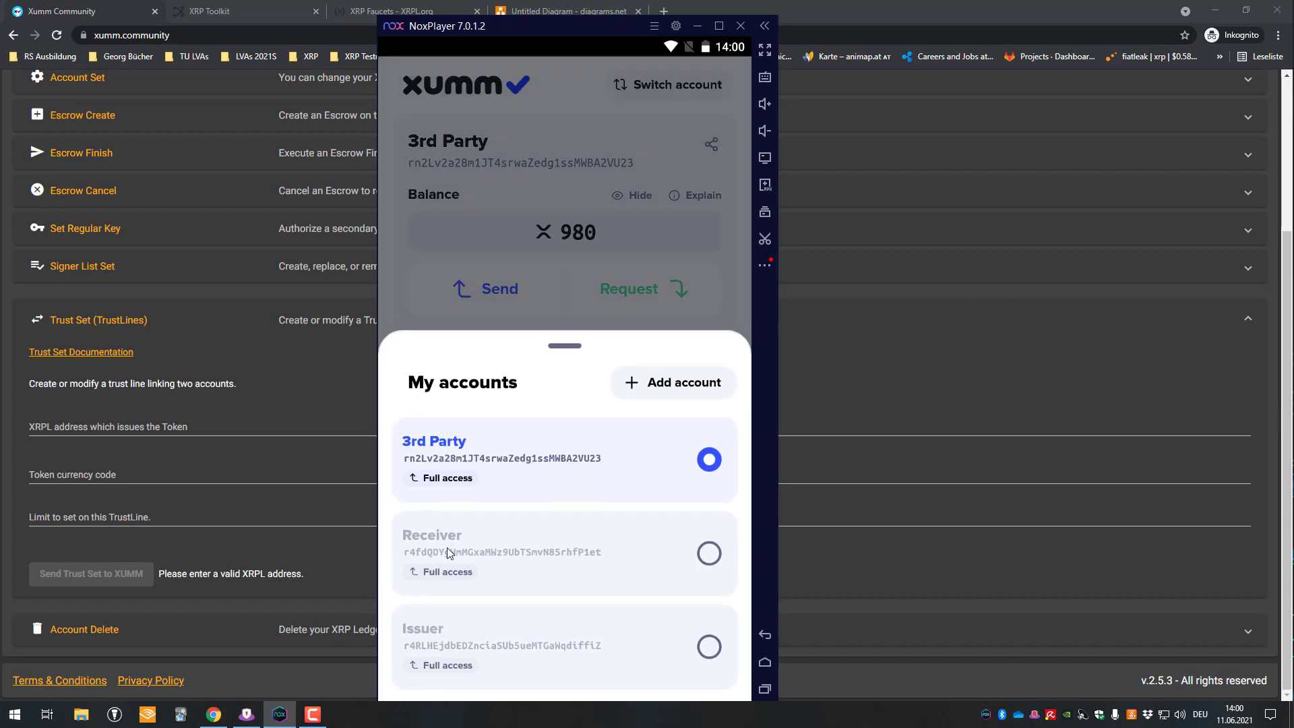
pyautogui.click(476, 633)
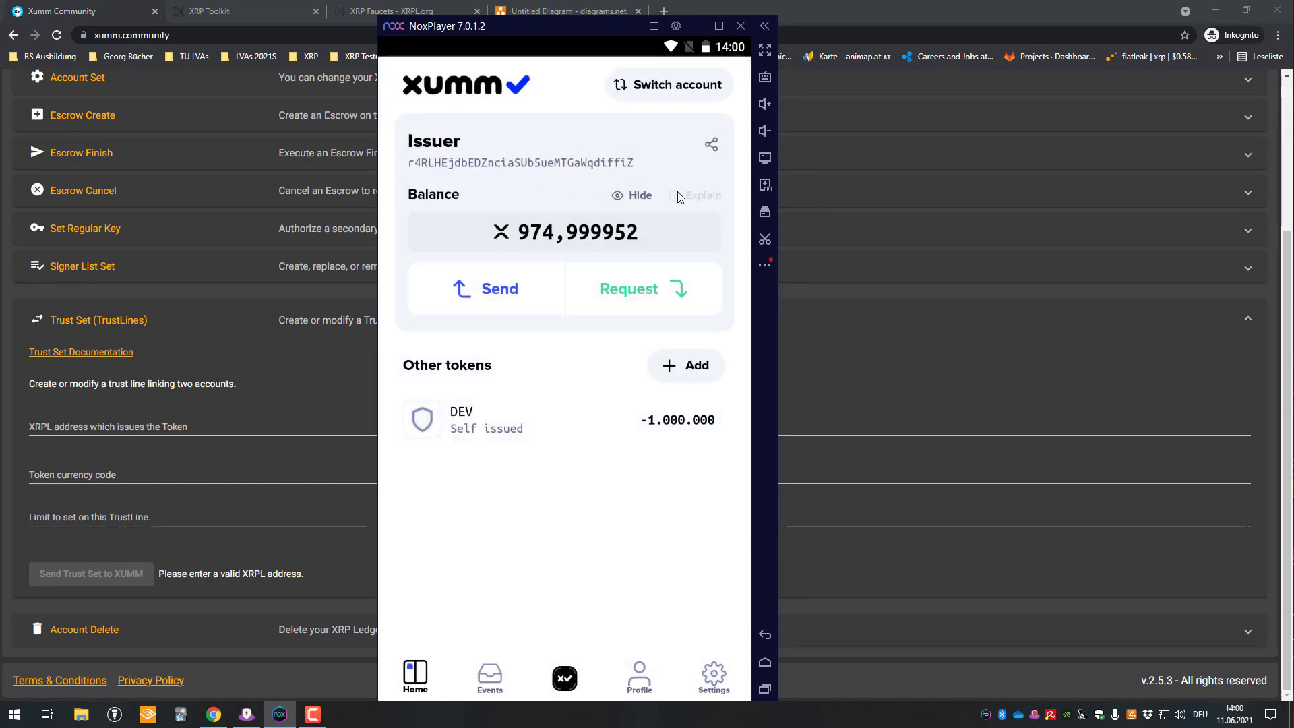
pyautogui.click(711, 144)
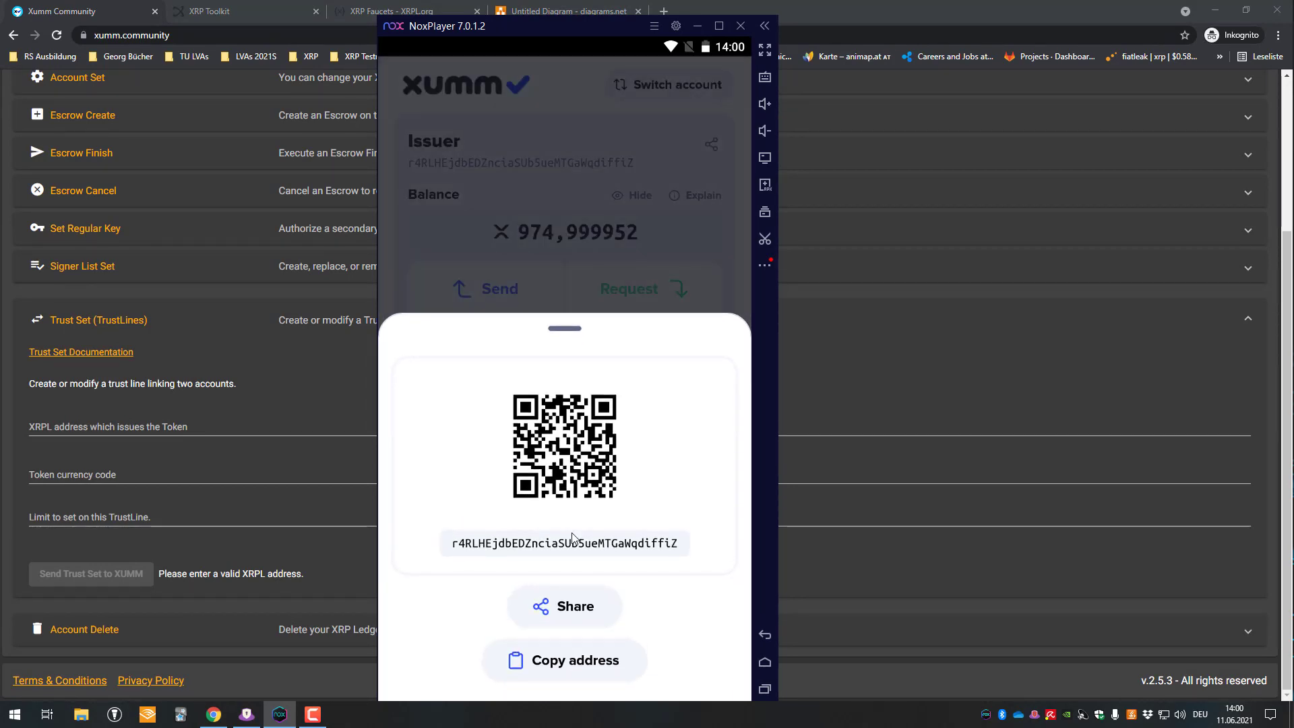
pyautogui.click(565, 660)
pyautogui.click(88, 427)
pyautogui.hotkey('ctrl', 'v')
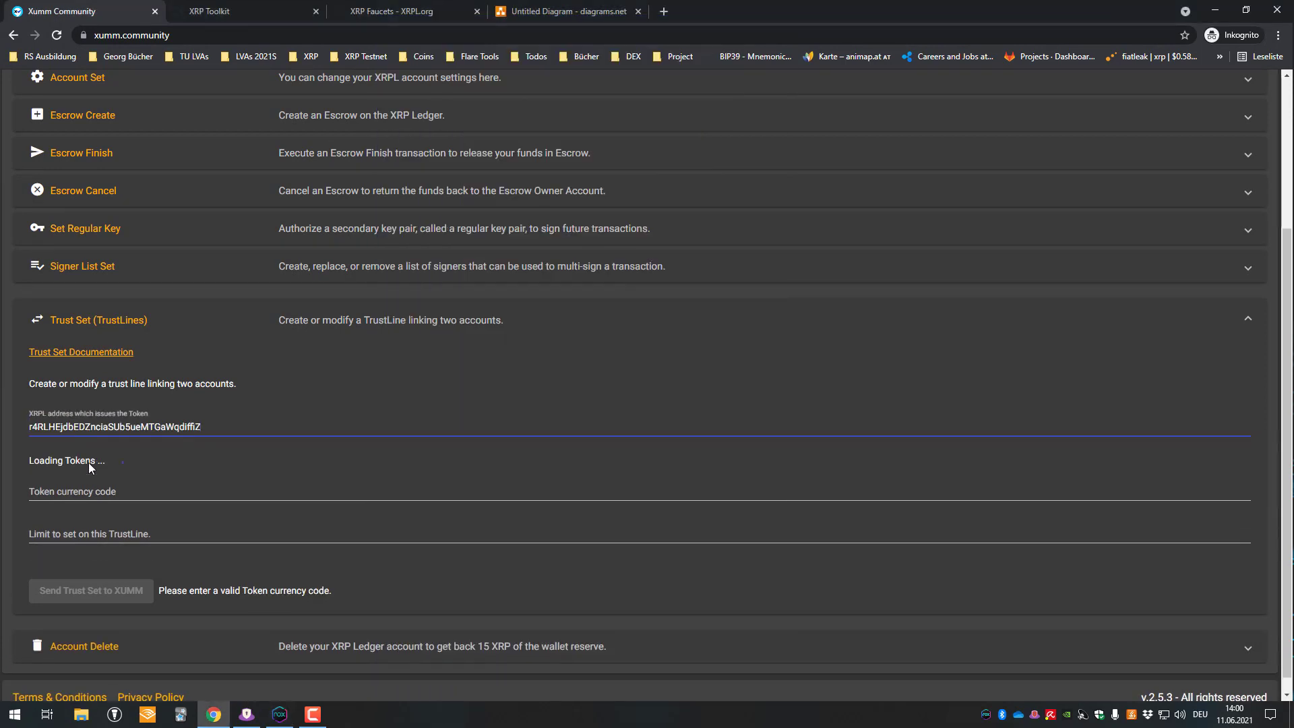
# - Try typing the DEV currency code by hand, then clear the field
pyautogui.click(86, 486)
pyautogui.click(101, 507)
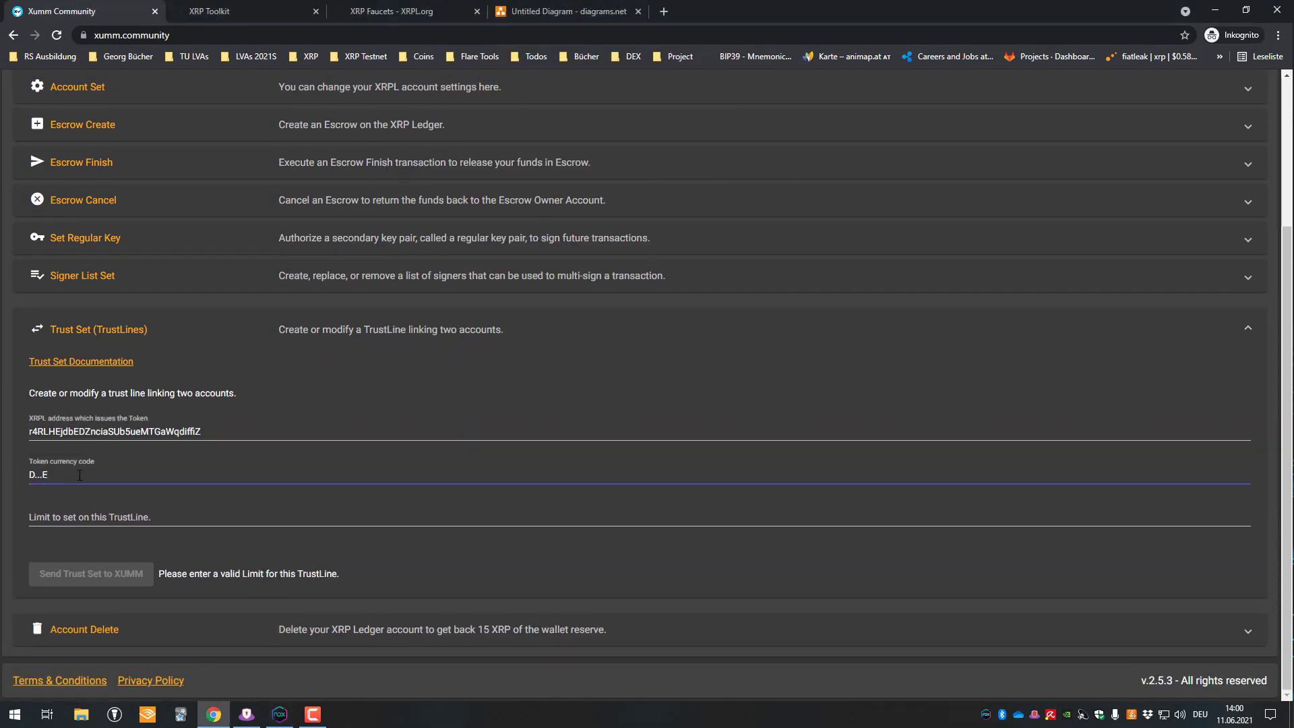
pyautogui.write('D')
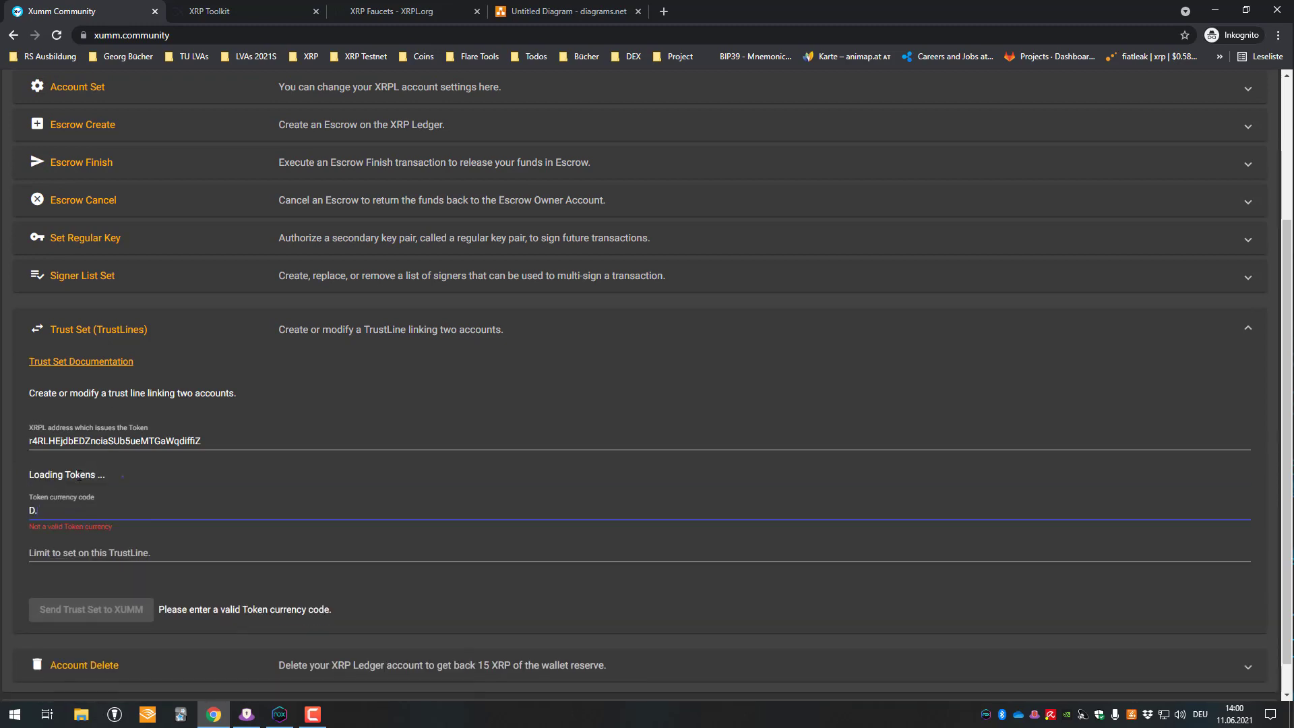
pyautogui.press('BackSpace')
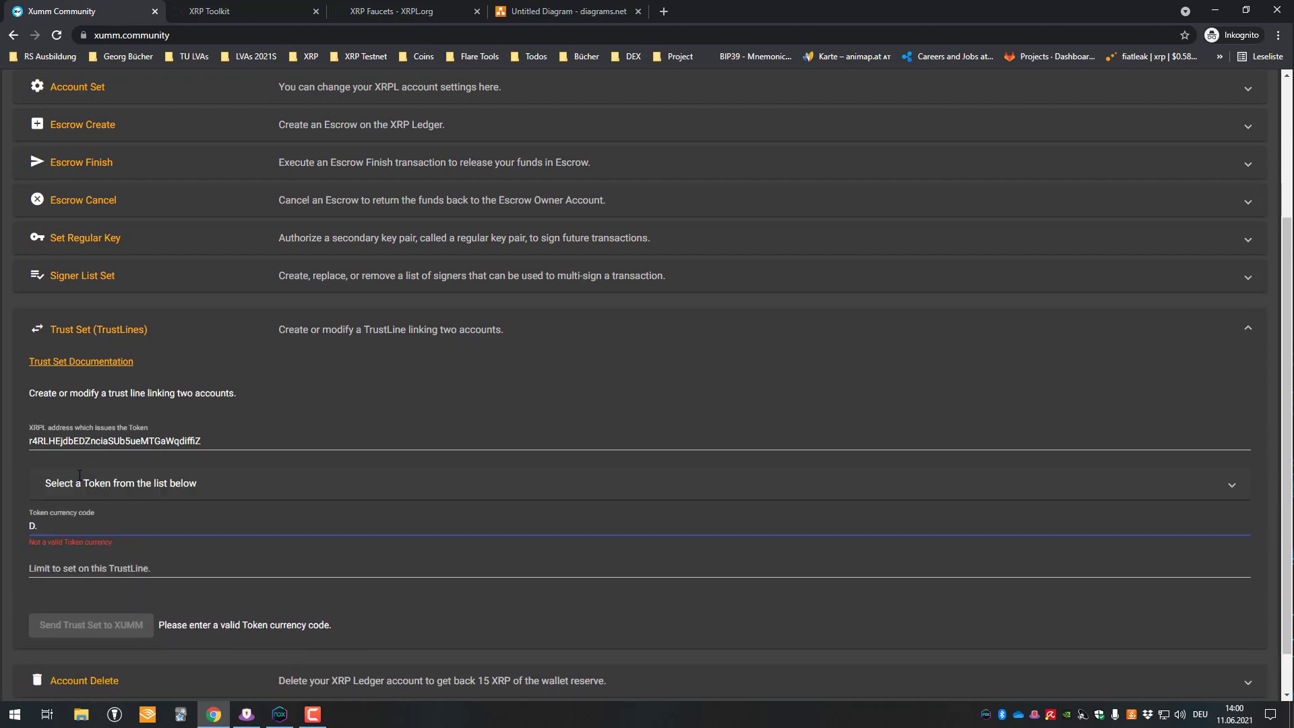
pyautogui.write('Dev')
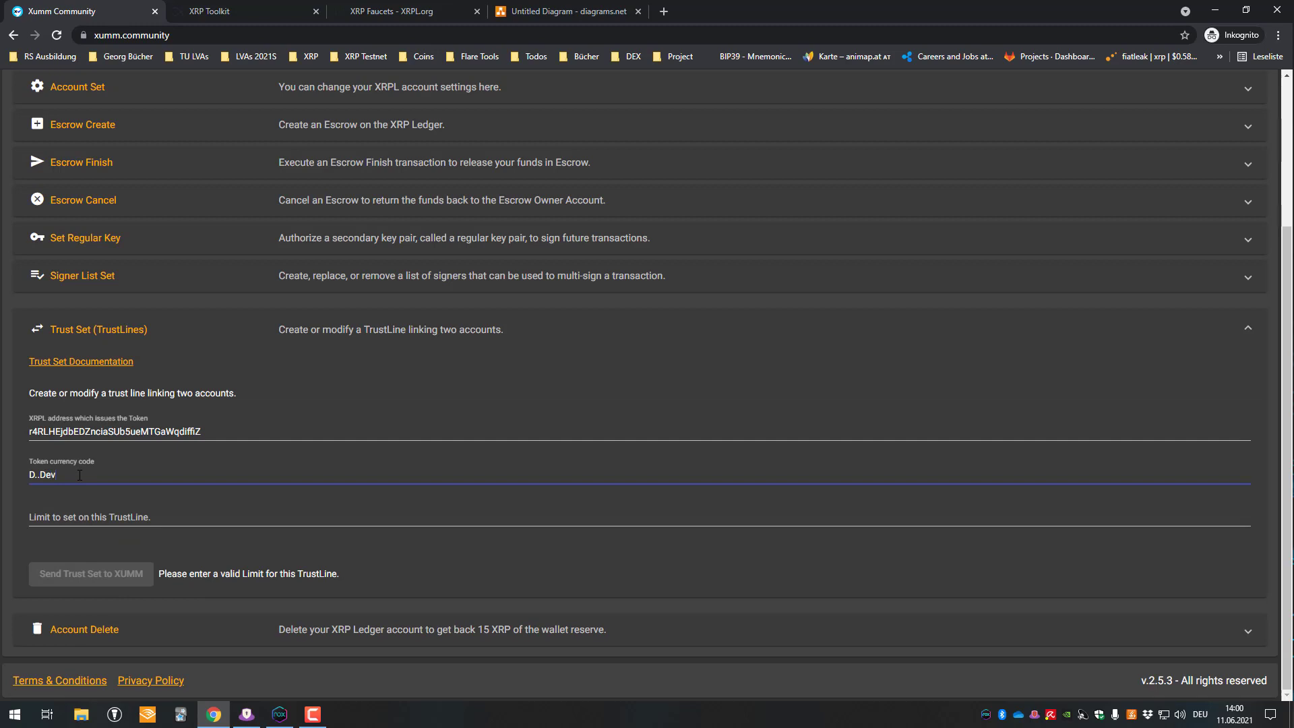
pyautogui.hotkey('ctrl', 'a')
pyautogui.write('D...')
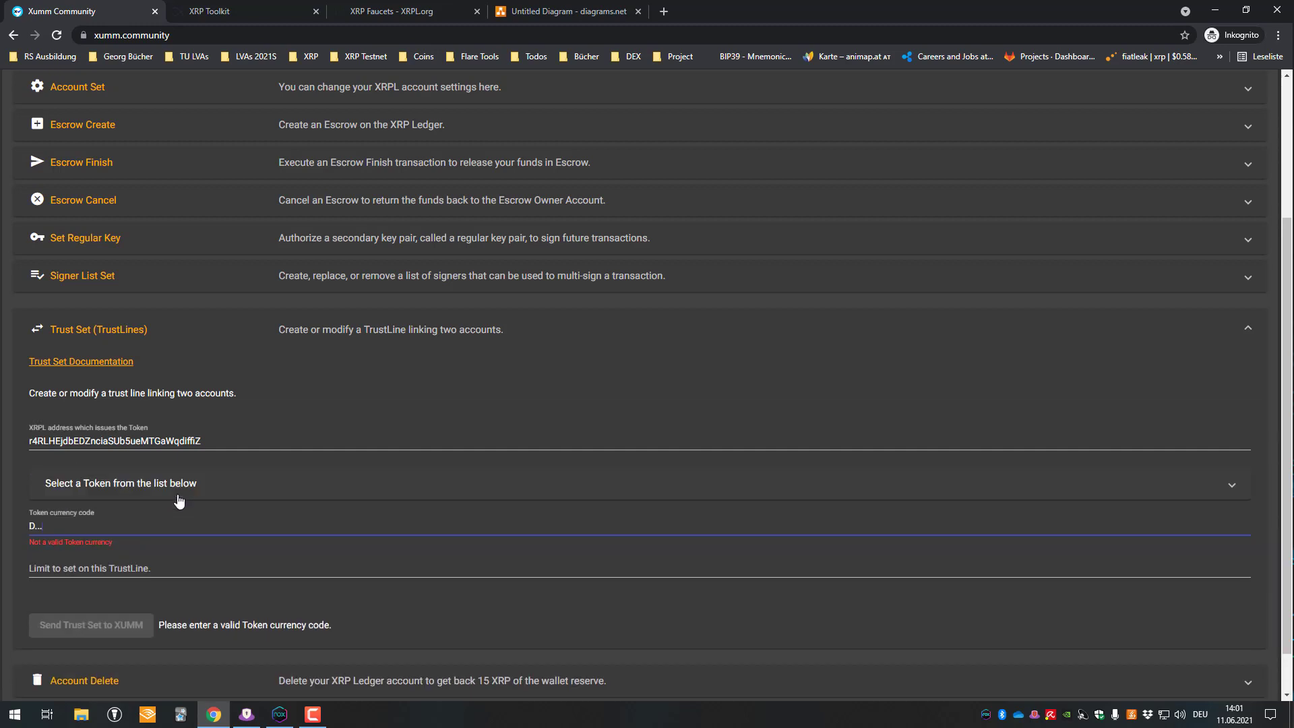
pyautogui.hotkey('ctrl', 'a')
pyautogui.press('BackSpace')
# - Pick DEV from the issuer's token list, filling code DEV and limit 1000000
pyautogui.click(143, 495)
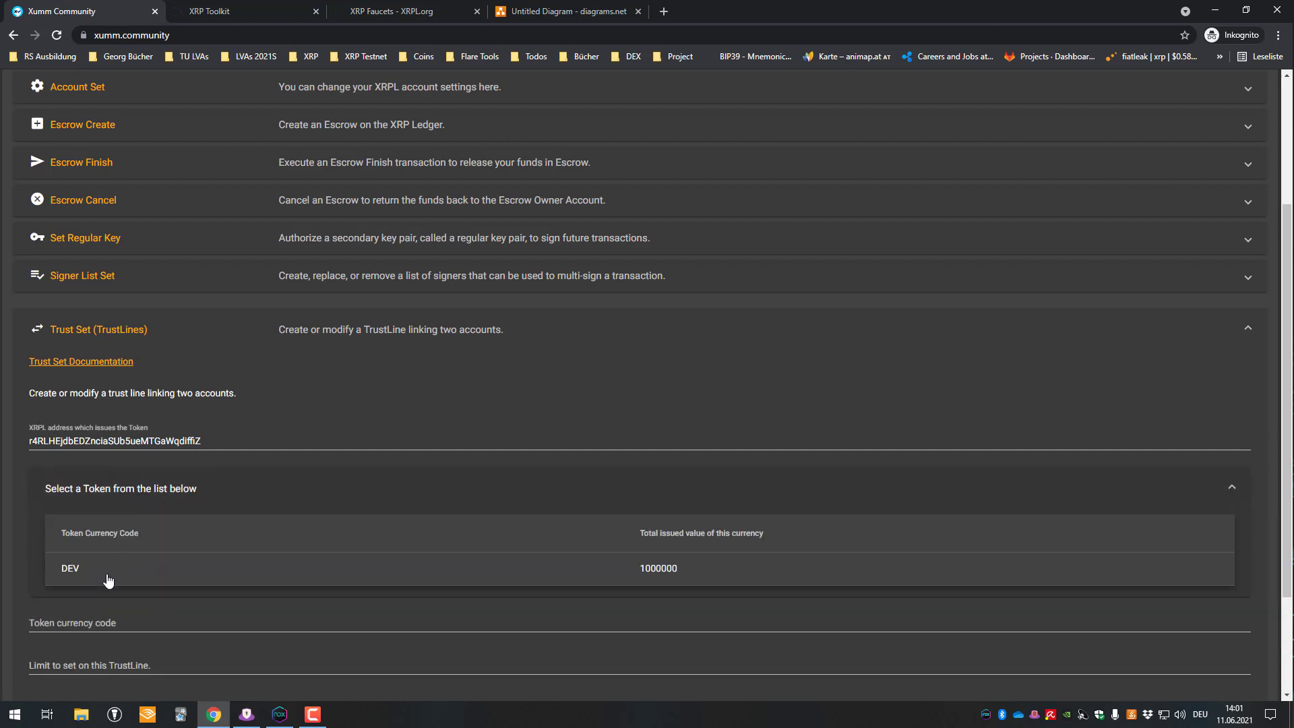
pyautogui.scroll(-1, 477, 569)
pyautogui.click(82, 424)
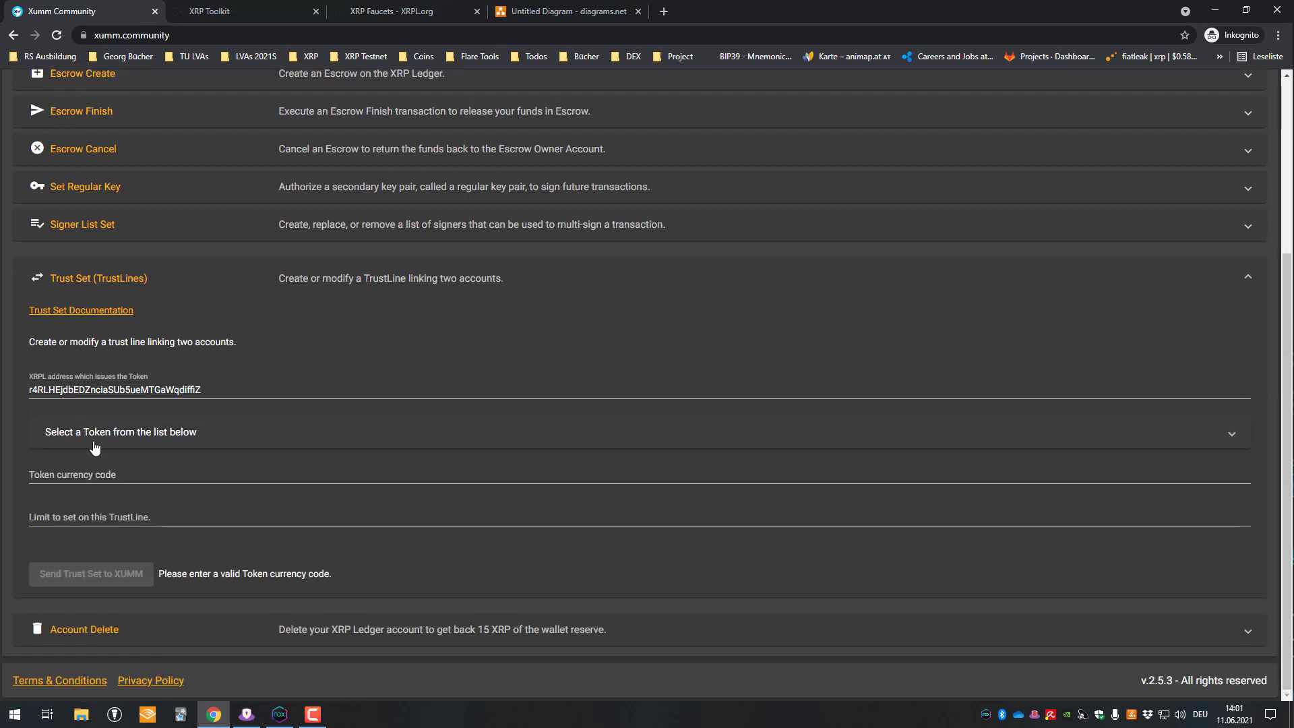
pyautogui.click(95, 448)
pyautogui.click(74, 505)
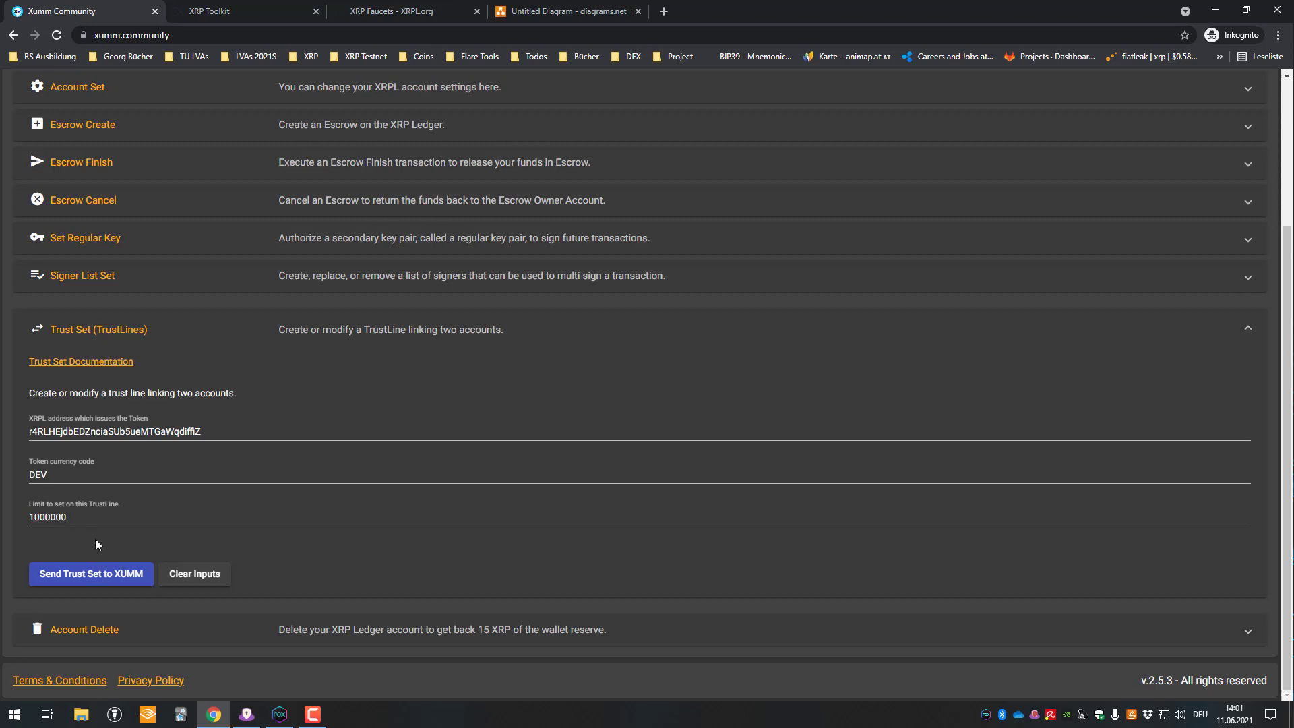
# - Send the DEV trust set request to Xumm, confirm it, and copy its sign link
pyautogui.click(116, 577)
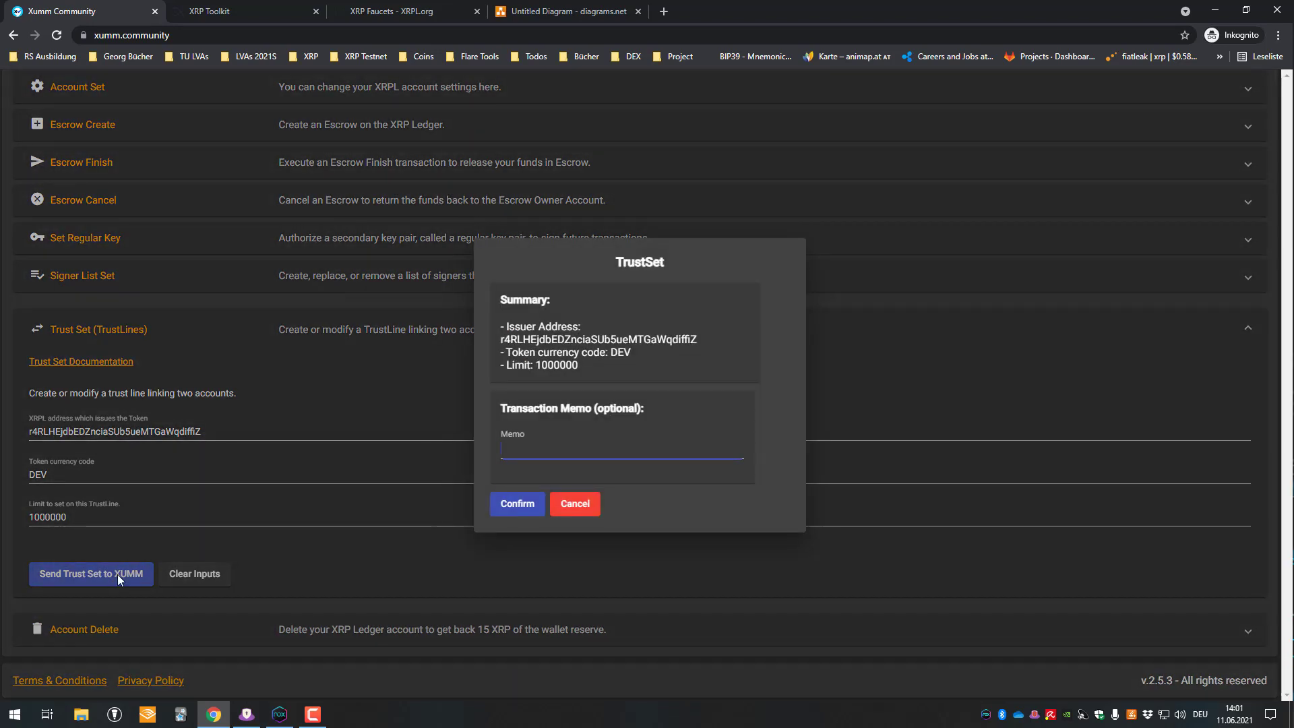
pyautogui.click(519, 505)
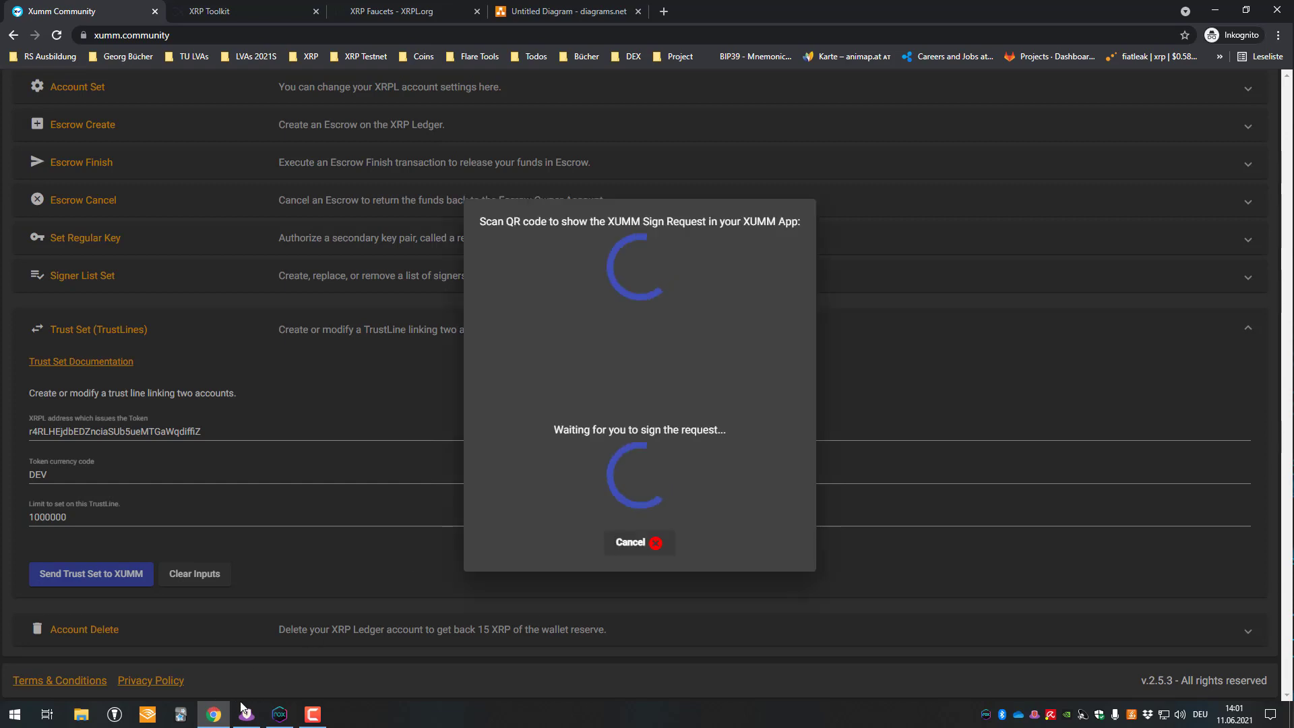
pyautogui.hotkey('alt', 'Tab')
pyautogui.moveTo(497, 44); pyautogui.dragTo(508, 265)
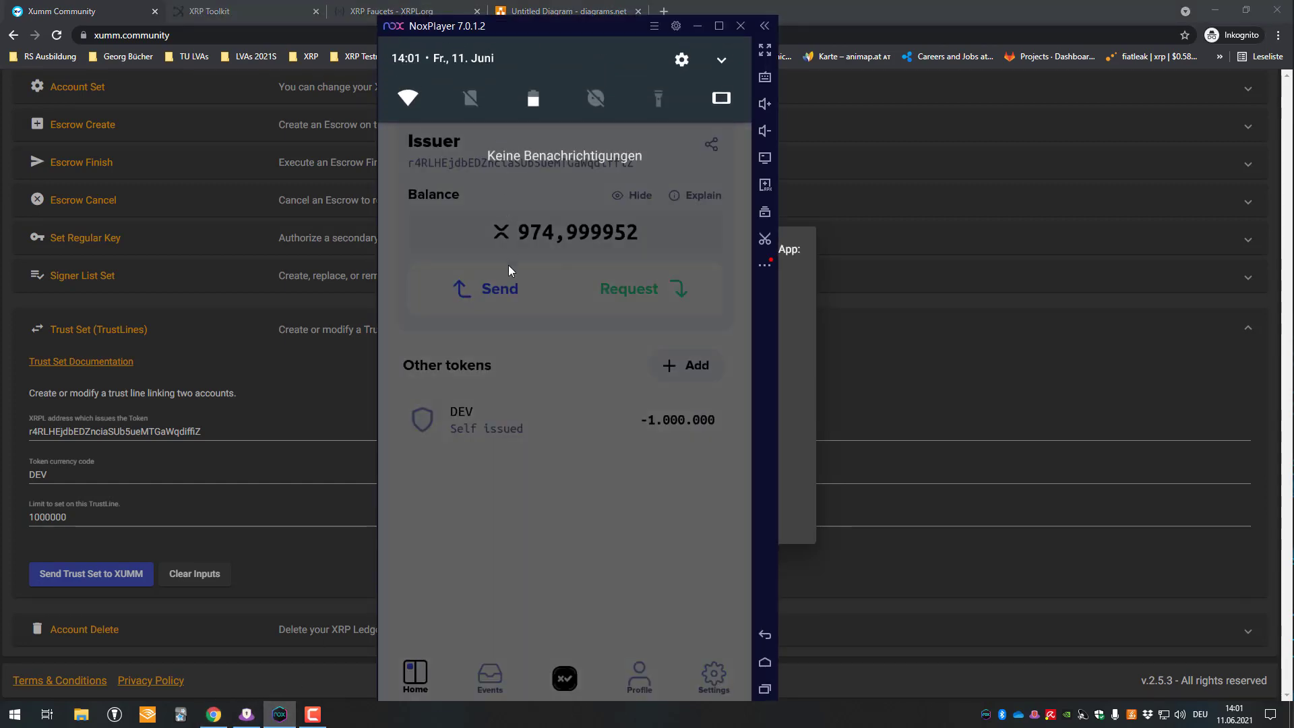
pyautogui.click(896, 6)
pyautogui.rightClick(713, 374)
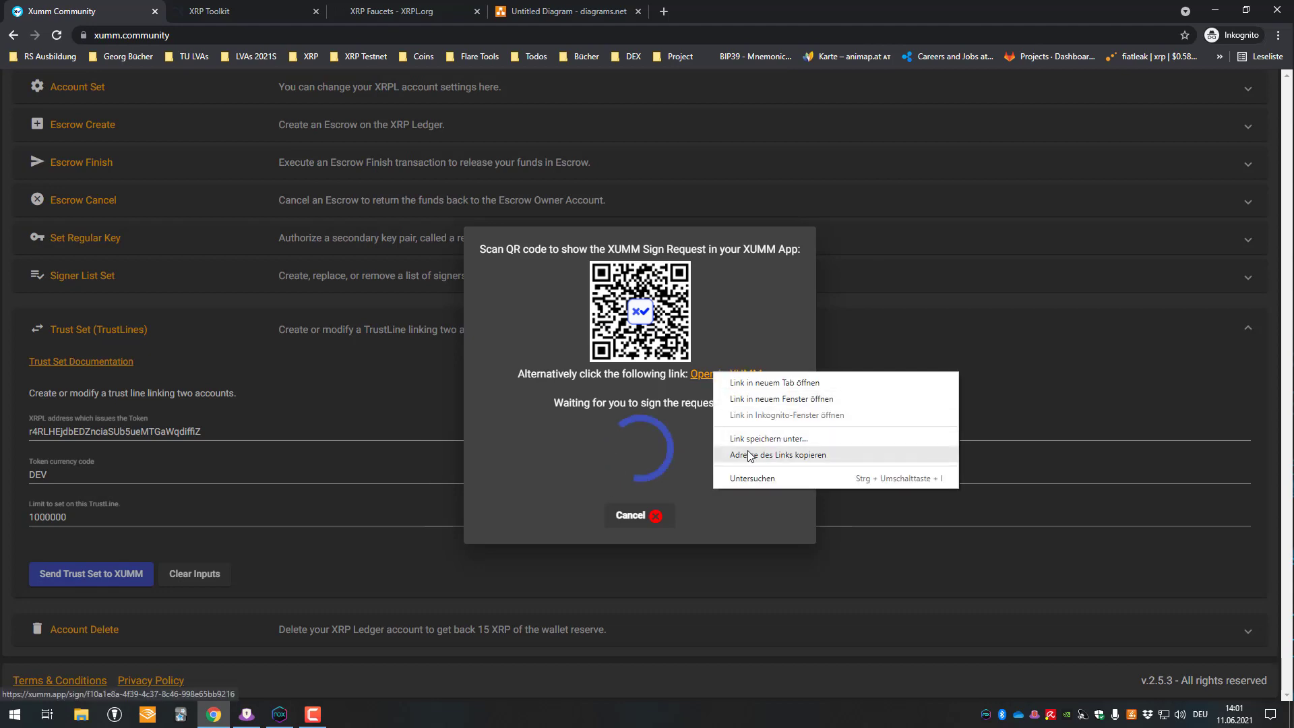
pyautogui.click(749, 456)
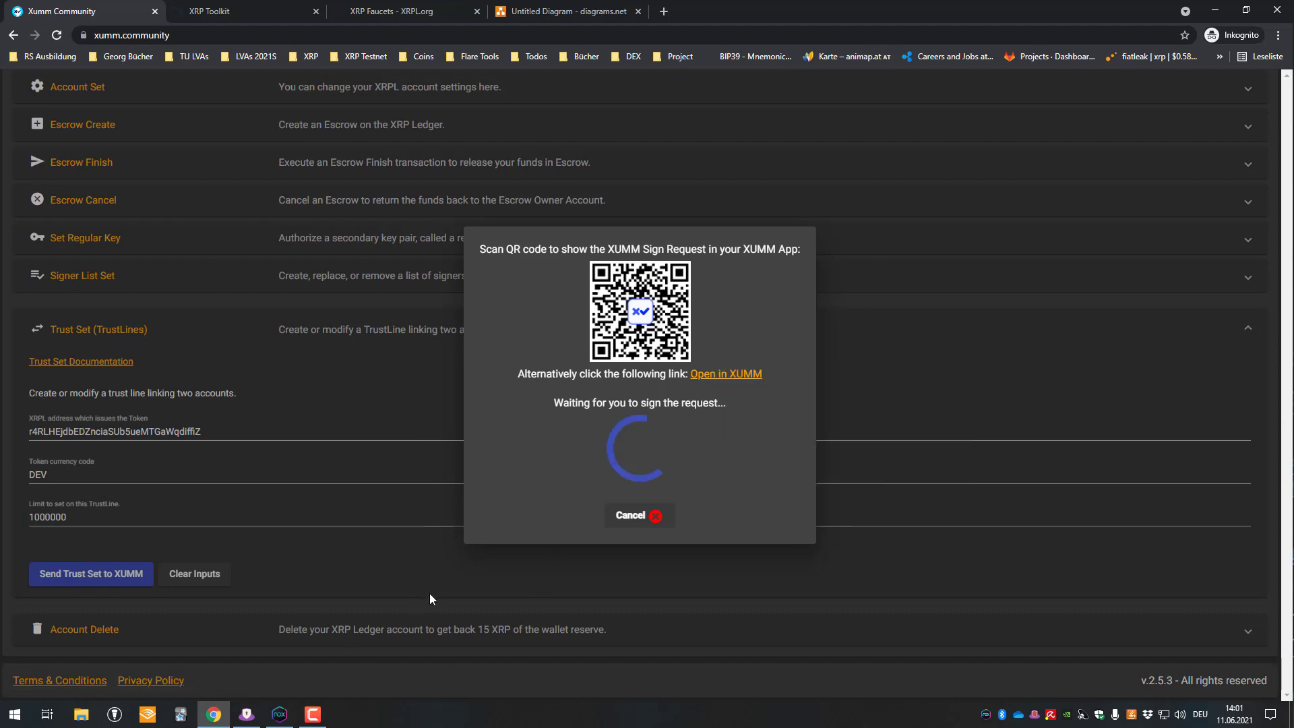
# - Load the copied sign link in the emulator's browser and open it in Xumm
pyautogui.click(280, 713)
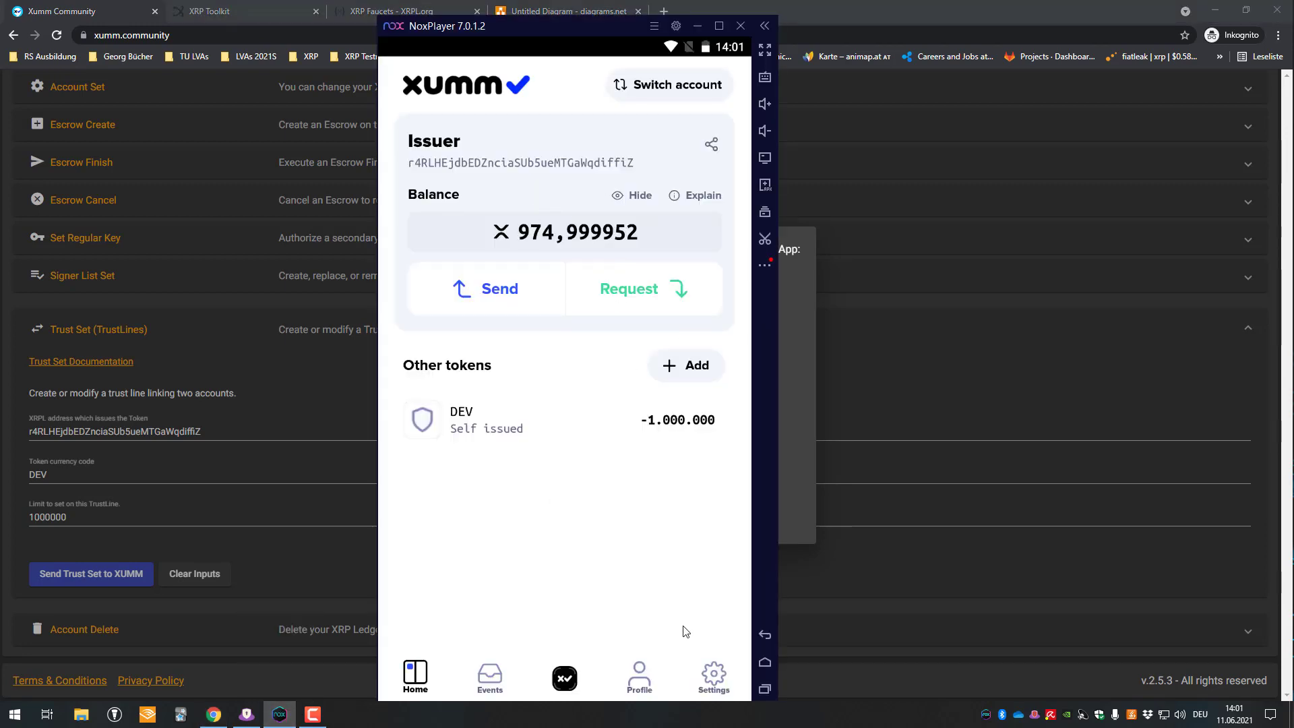
pyautogui.click(765, 663)
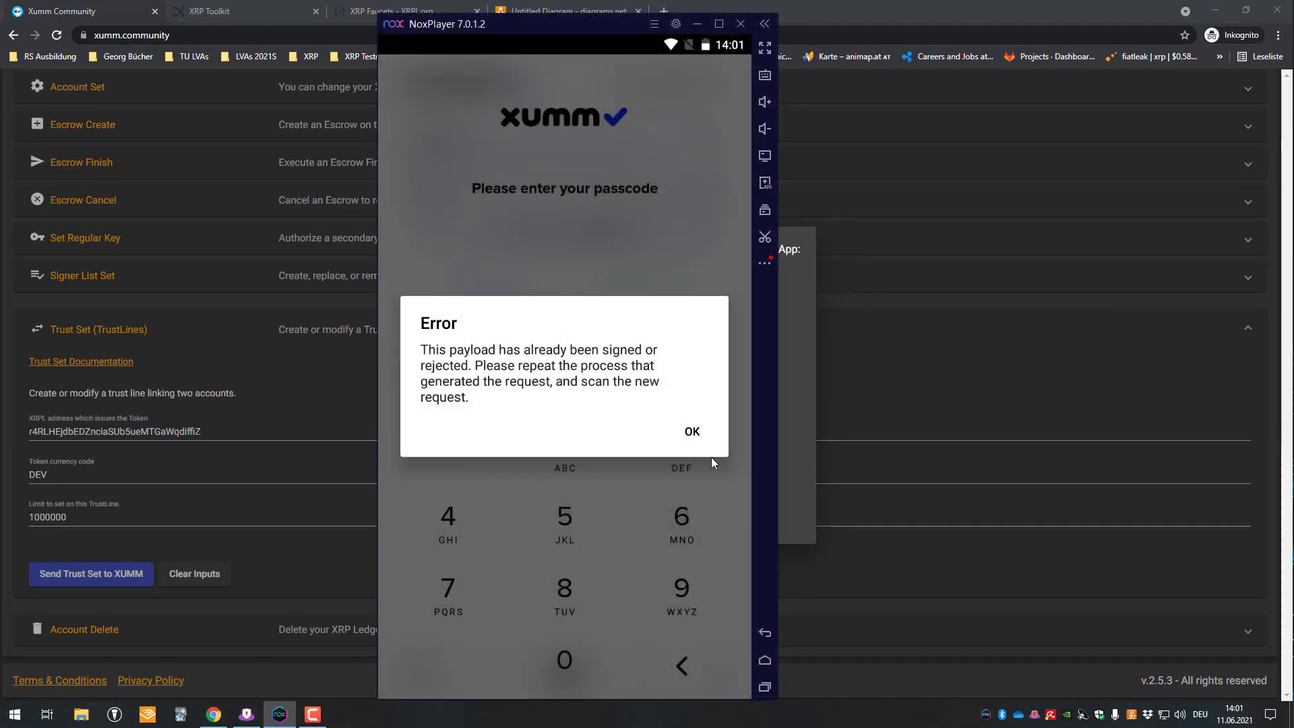
pyautogui.click(692, 429)
pyautogui.click(758, 664)
pyautogui.click(172, 297)
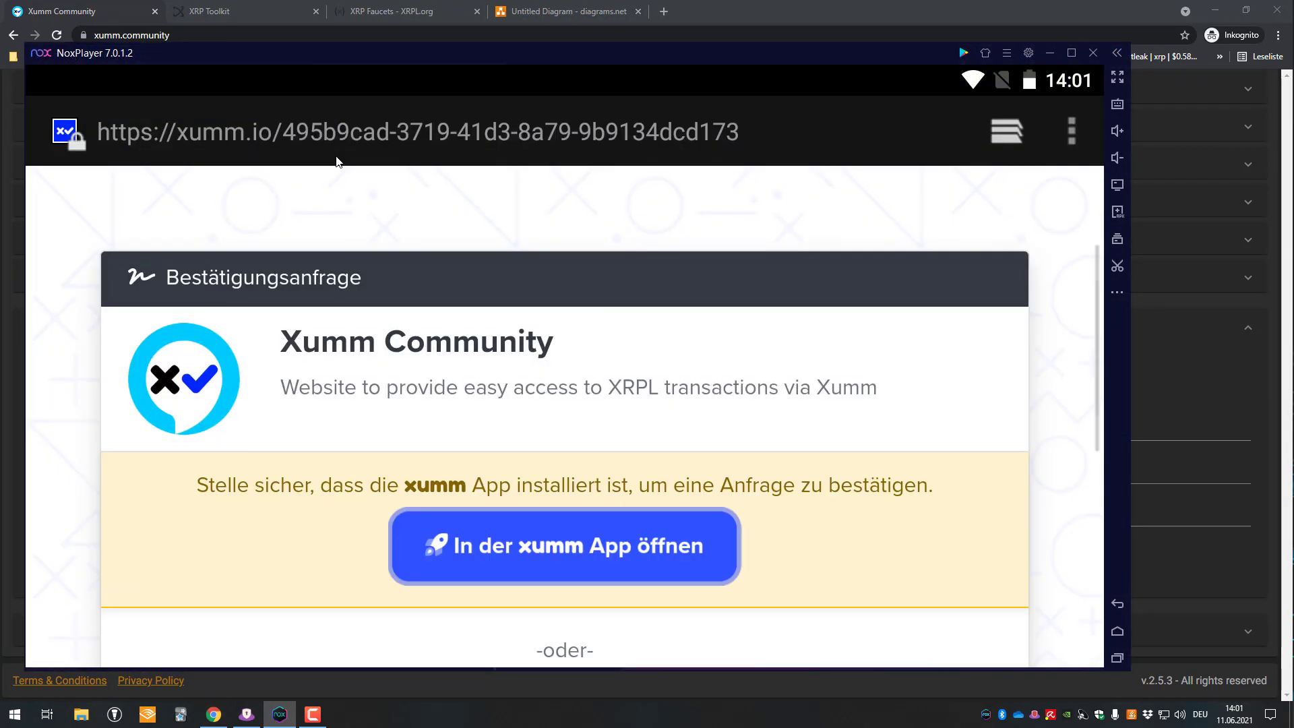
pyautogui.click(345, 124)
pyautogui.hotkey('ctrl', 'v')
pyautogui.press('Return')
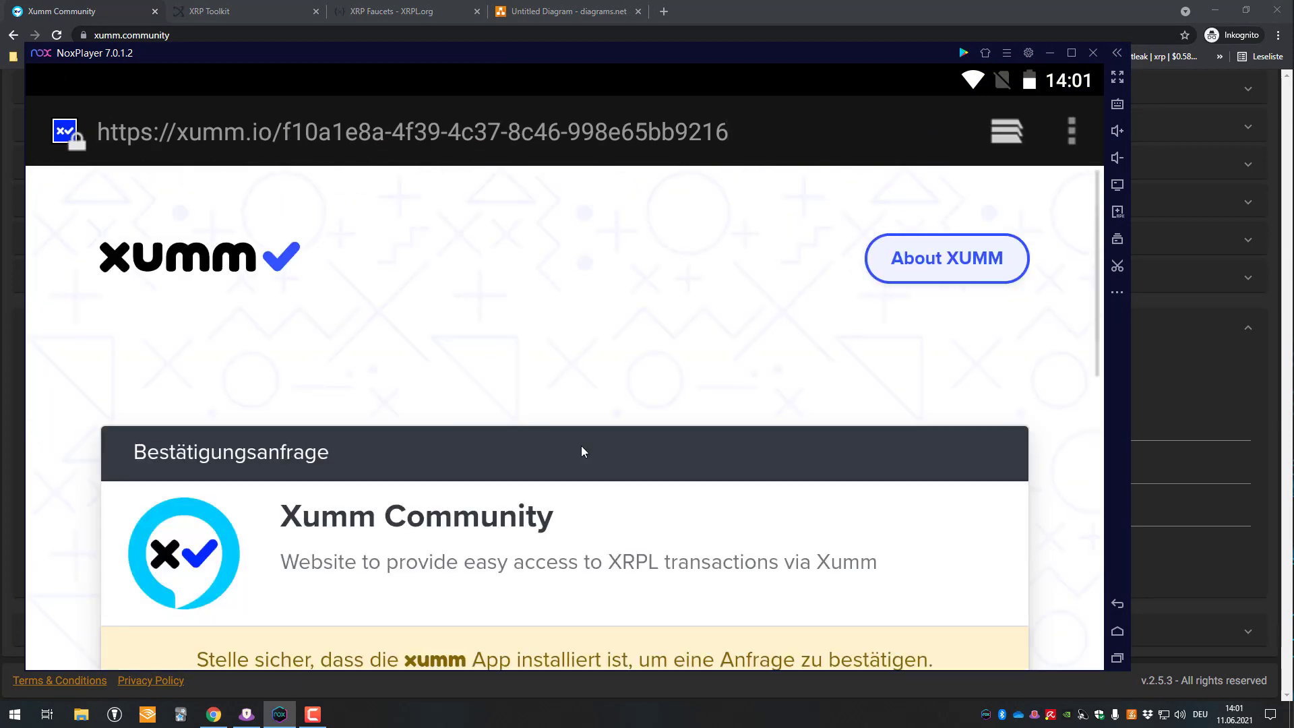
pyautogui.scroll(-4, 573, 438)
pyautogui.click(504, 461)
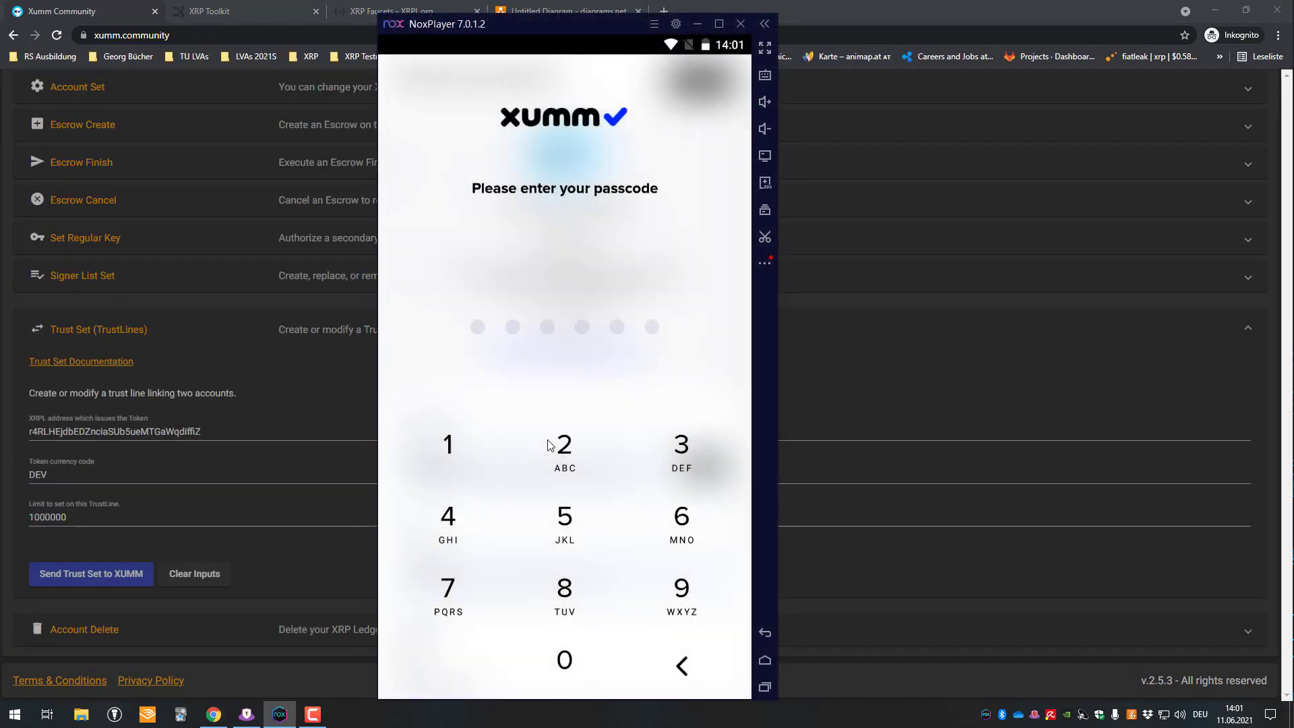
# - Unlock Xumm by entering the passcode
pyautogui.click(449, 446)
pyautogui.click(559, 448)
pyautogui.click(633, 457)
pyautogui.click(583, 525)
pyautogui.click(659, 526)
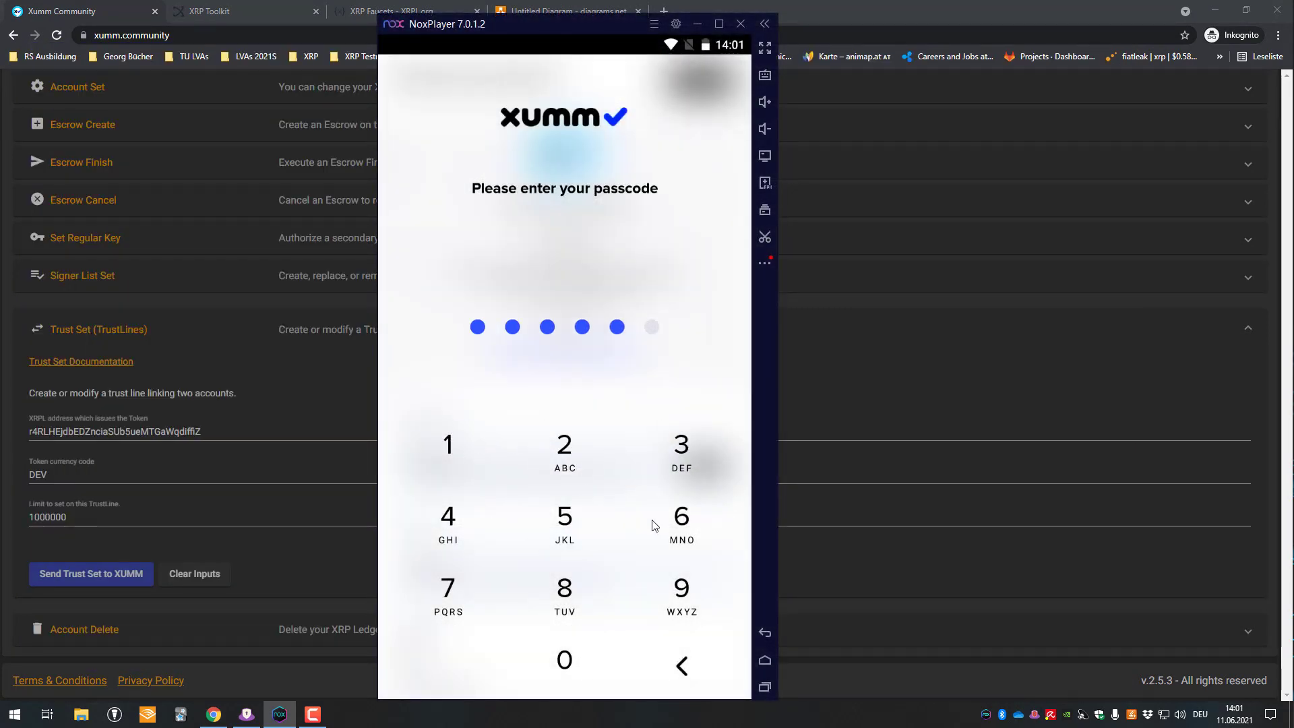
pyautogui.click(658, 525)
# - Sign the trust set with the 3rd Party account, confirm with the passcode, and close
pyautogui.scroll(-3, 573, 378)
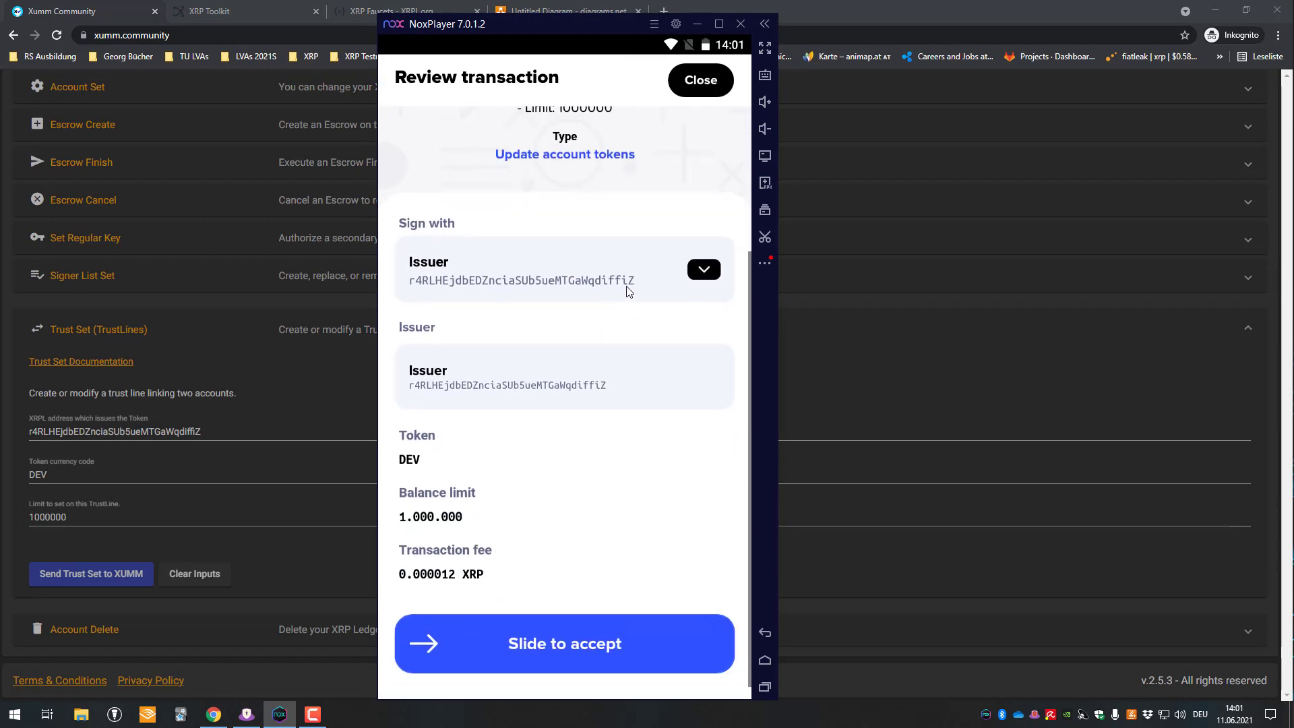
pyautogui.click(668, 265)
pyautogui.click(445, 458)
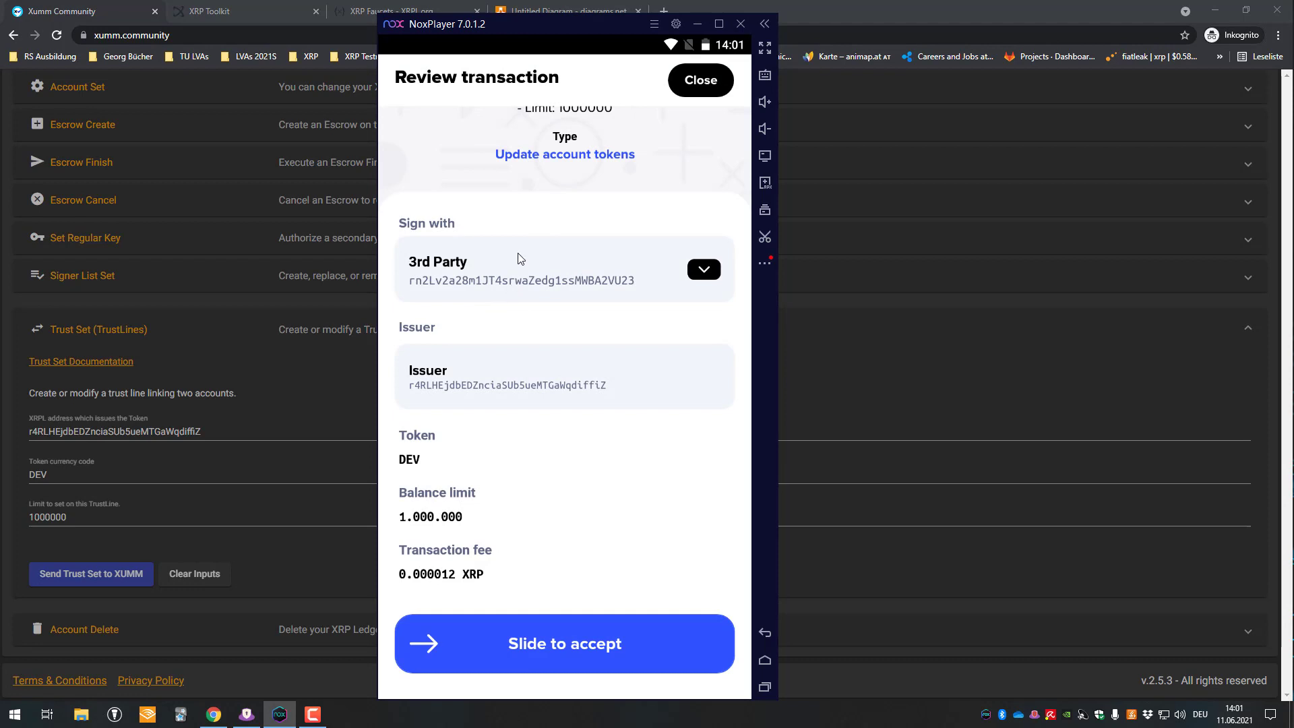
pyautogui.moveTo(427, 644); pyautogui.dragTo(714, 644)
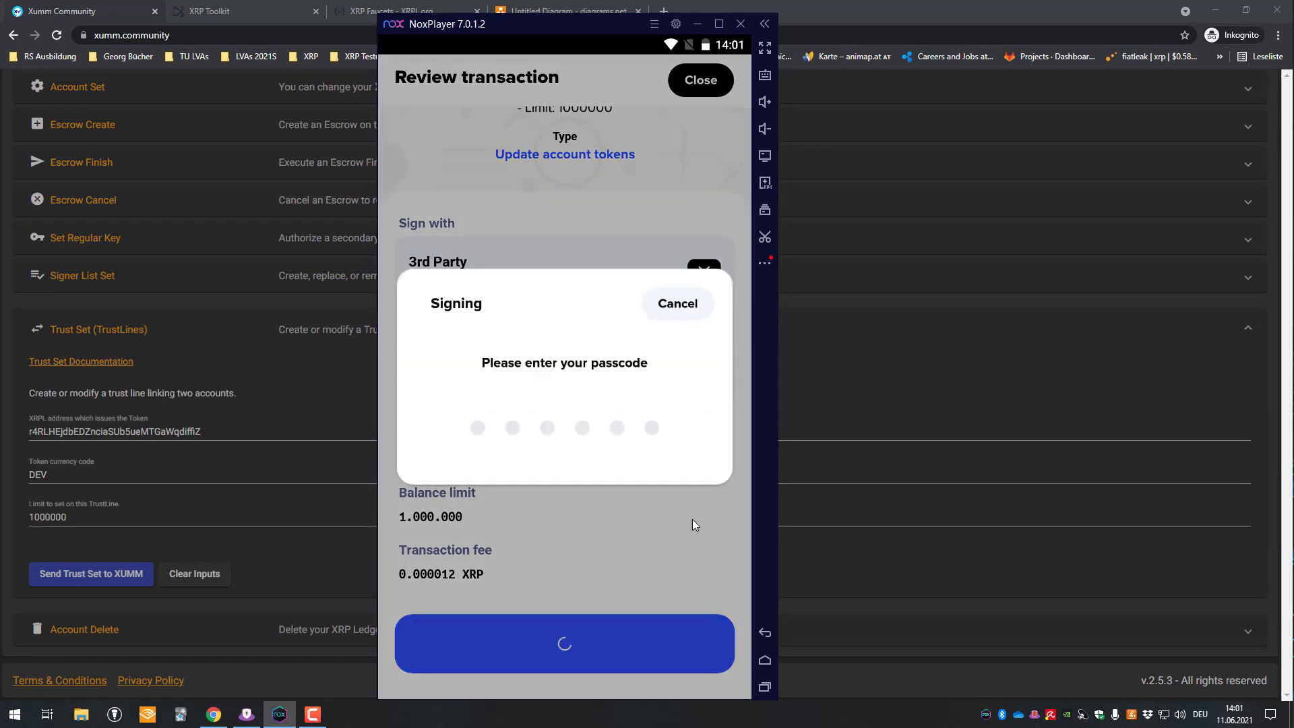
pyautogui.write('123456')
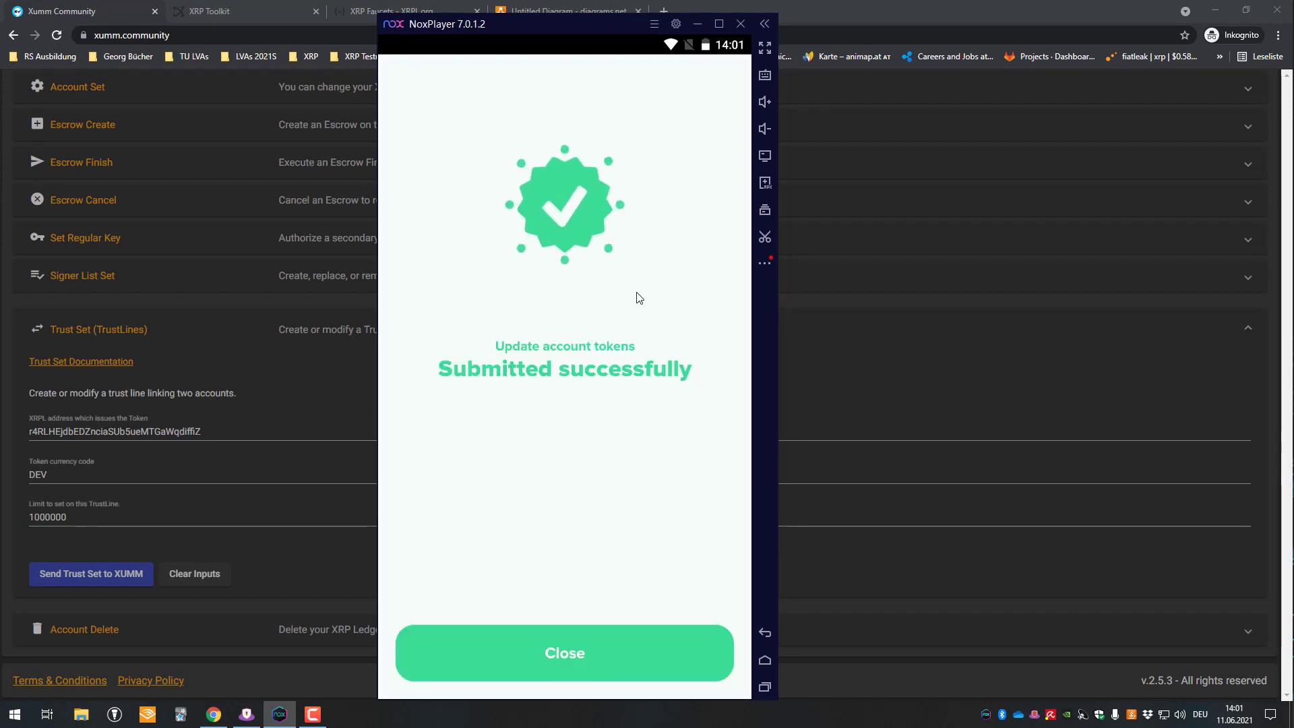
pyautogui.click(602, 643)
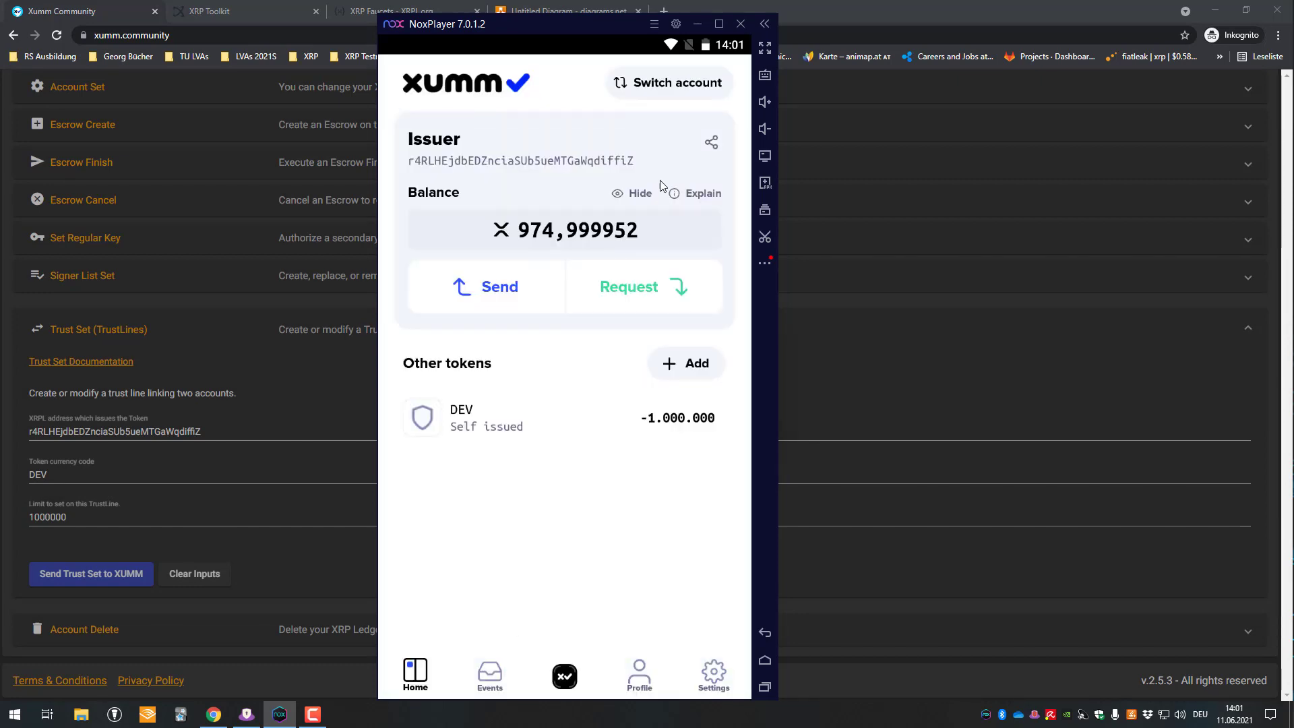
# - Look at the 3rd Party account's DEV token, then switch to the Receiver account
pyautogui.click(674, 82)
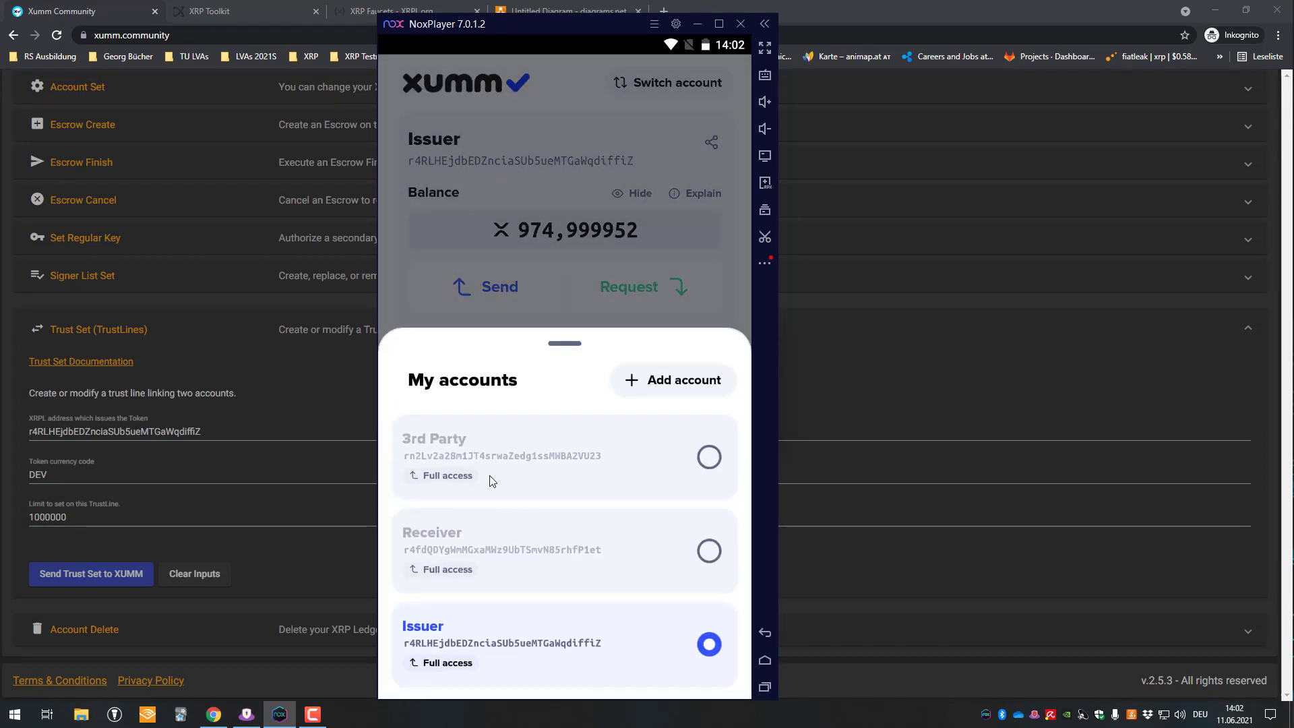
pyautogui.click(490, 479)
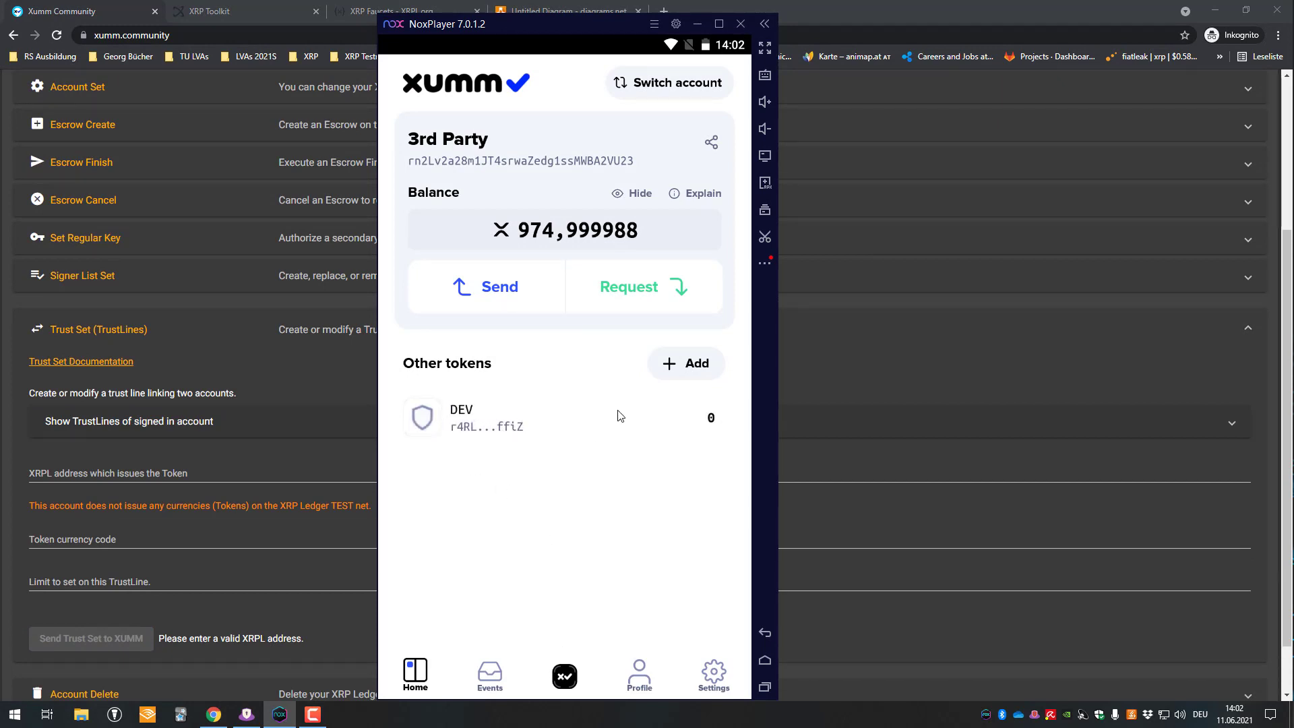
pyautogui.click(469, 412)
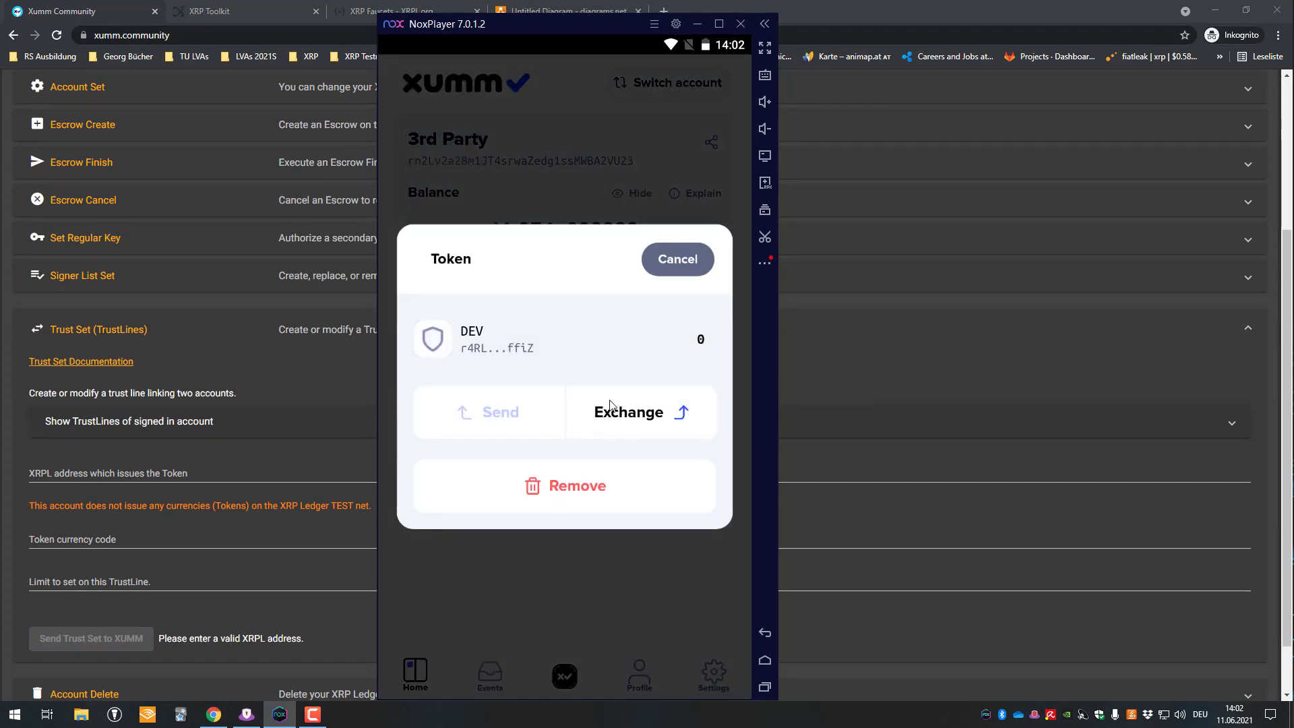
pyautogui.click(676, 259)
pyautogui.click(705, 84)
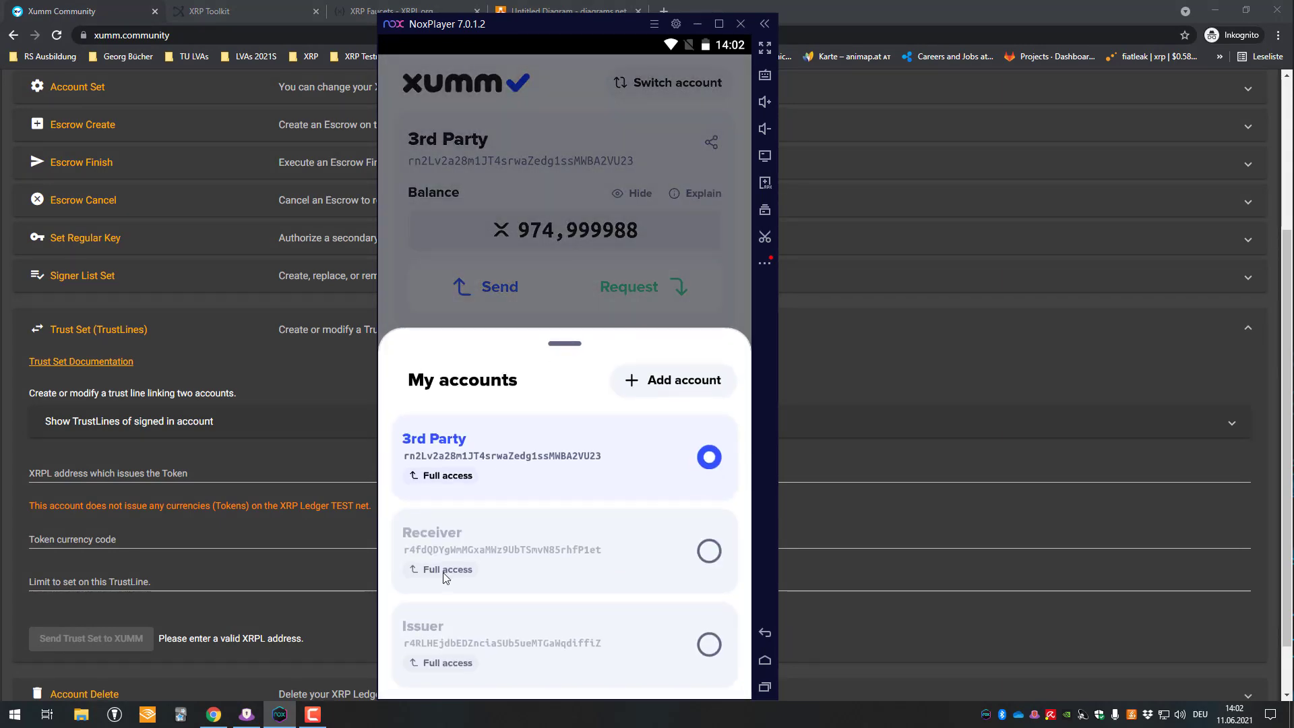
pyautogui.click(546, 566)
# - Prepare a payment of 1000 DEV to the 3rd Party account
pyautogui.click(511, 288)
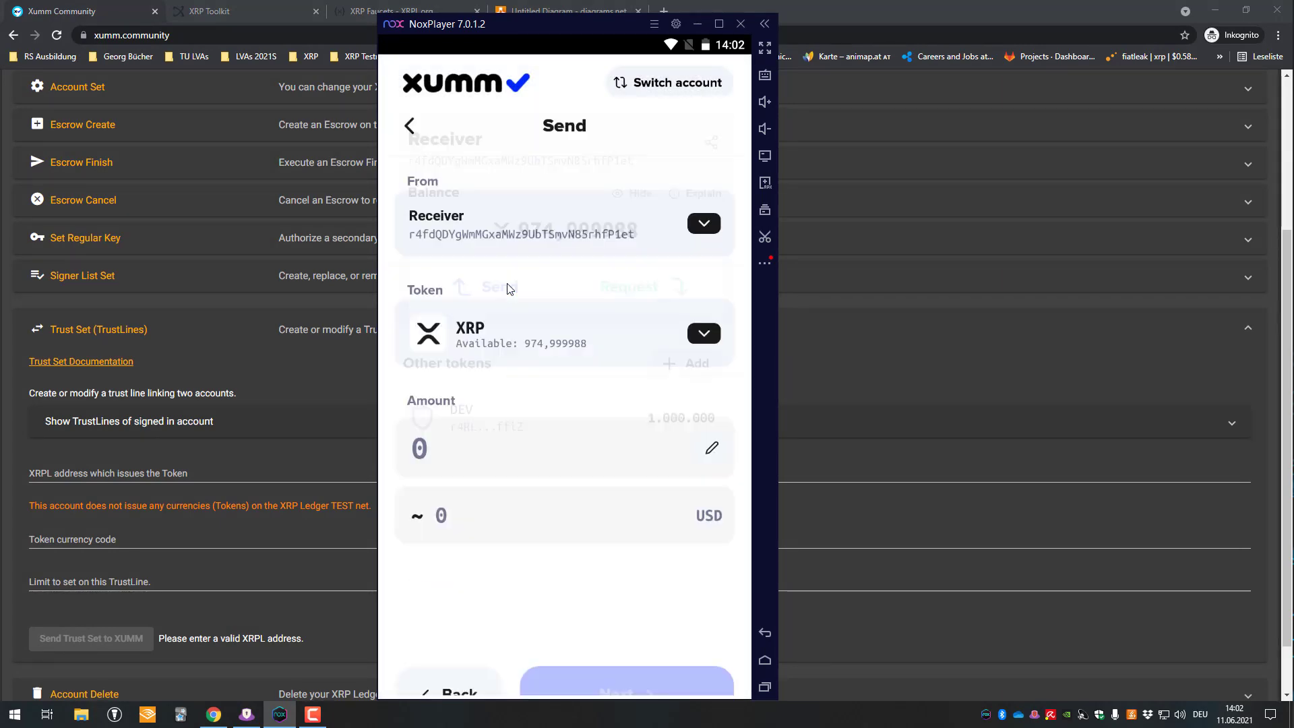
pyautogui.click(643, 300)
pyautogui.click(488, 404)
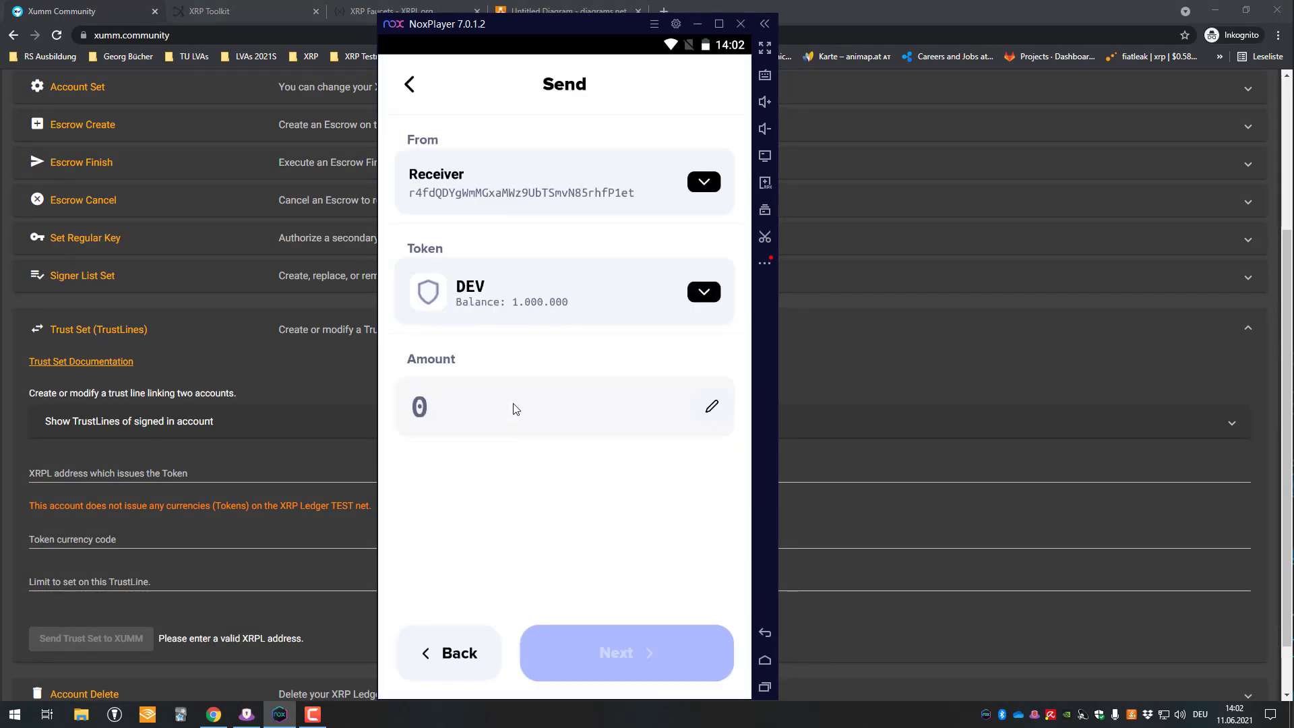
pyautogui.click(515, 407)
pyautogui.write('1000')
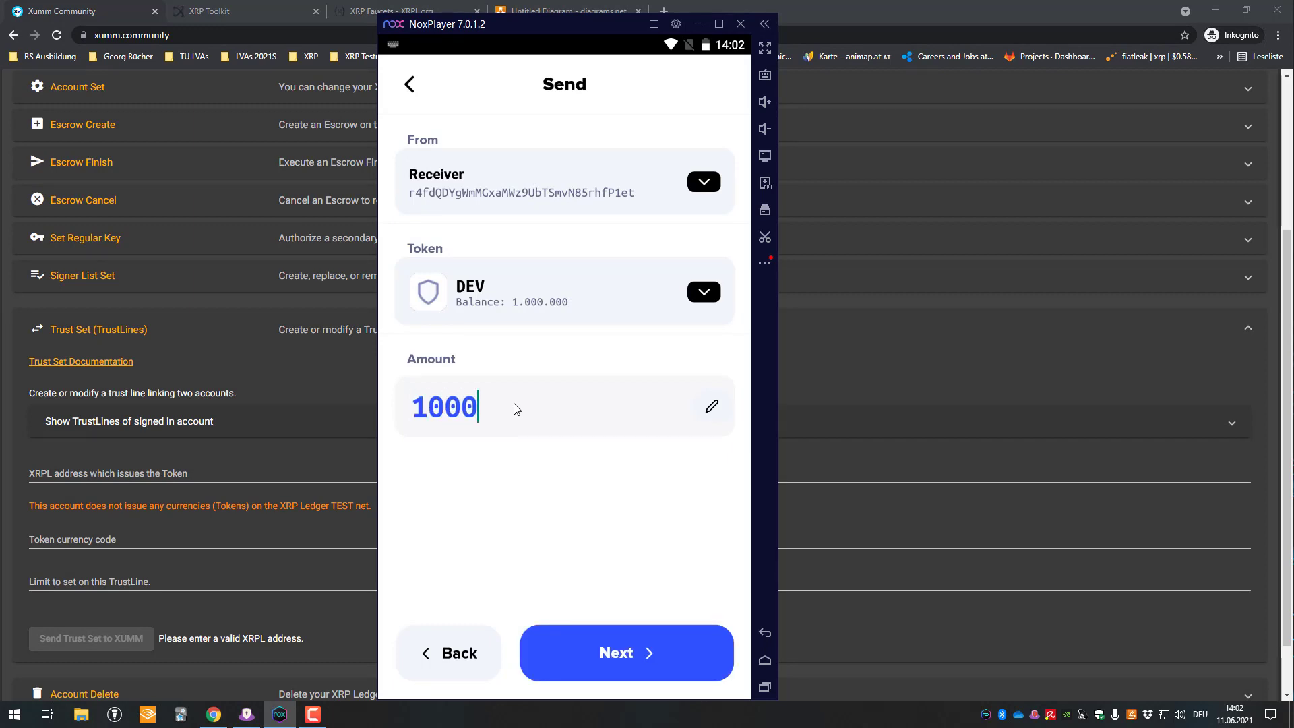
pyautogui.click(611, 679)
pyautogui.click(527, 229)
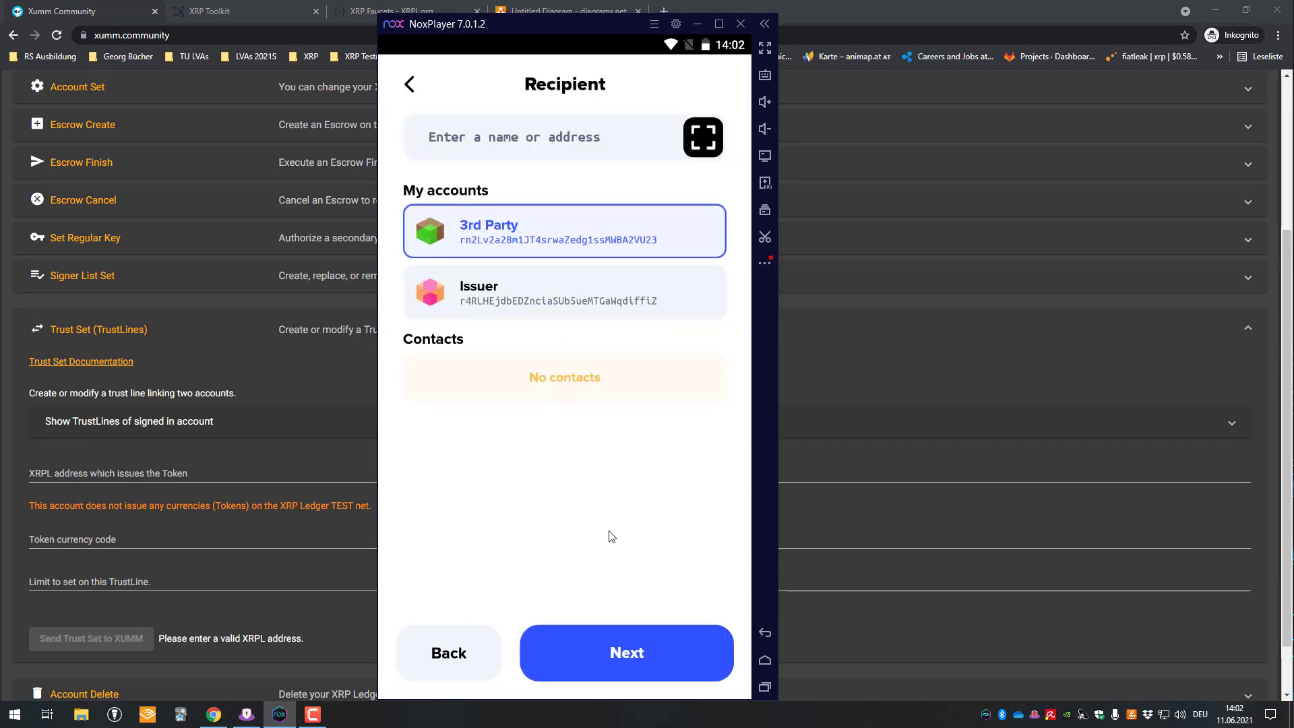
pyautogui.click(625, 642)
# - Slide to send the 1000 DEV, enter the passcode, and close the success screen
pyautogui.moveTo(417, 653); pyautogui.dragTo(707, 652)
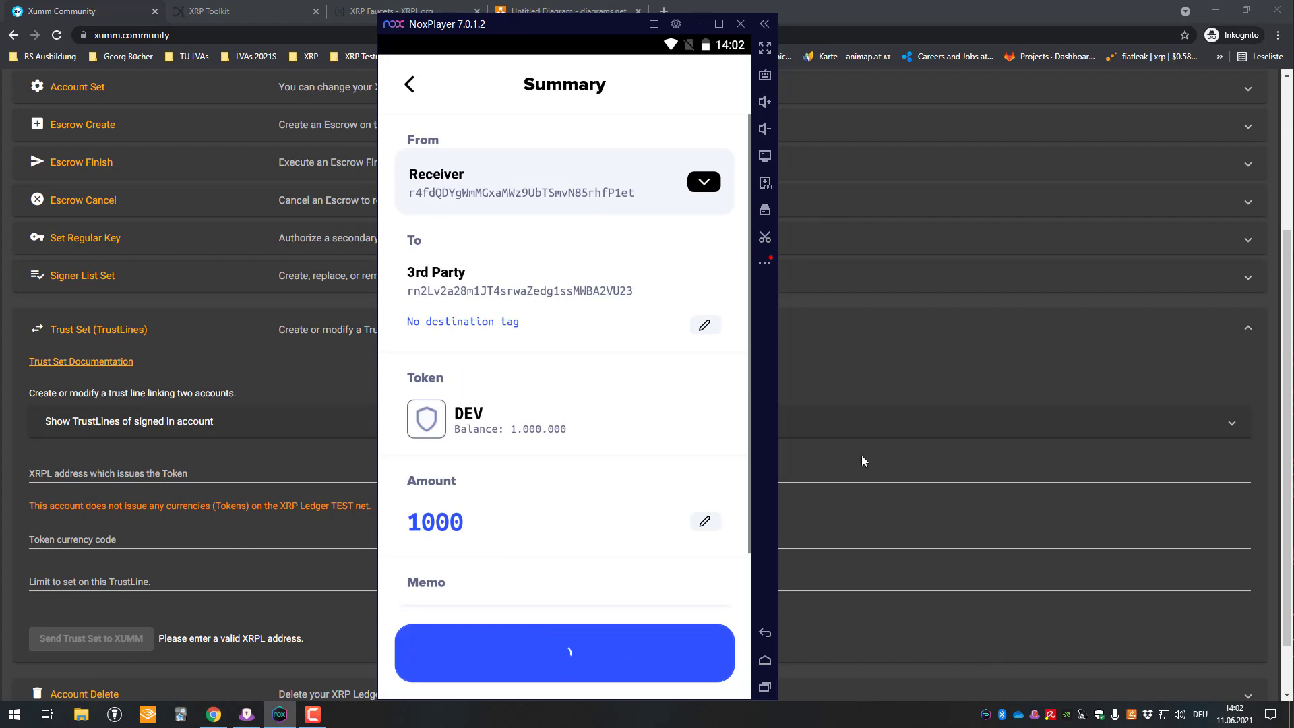
pyautogui.write('12345')
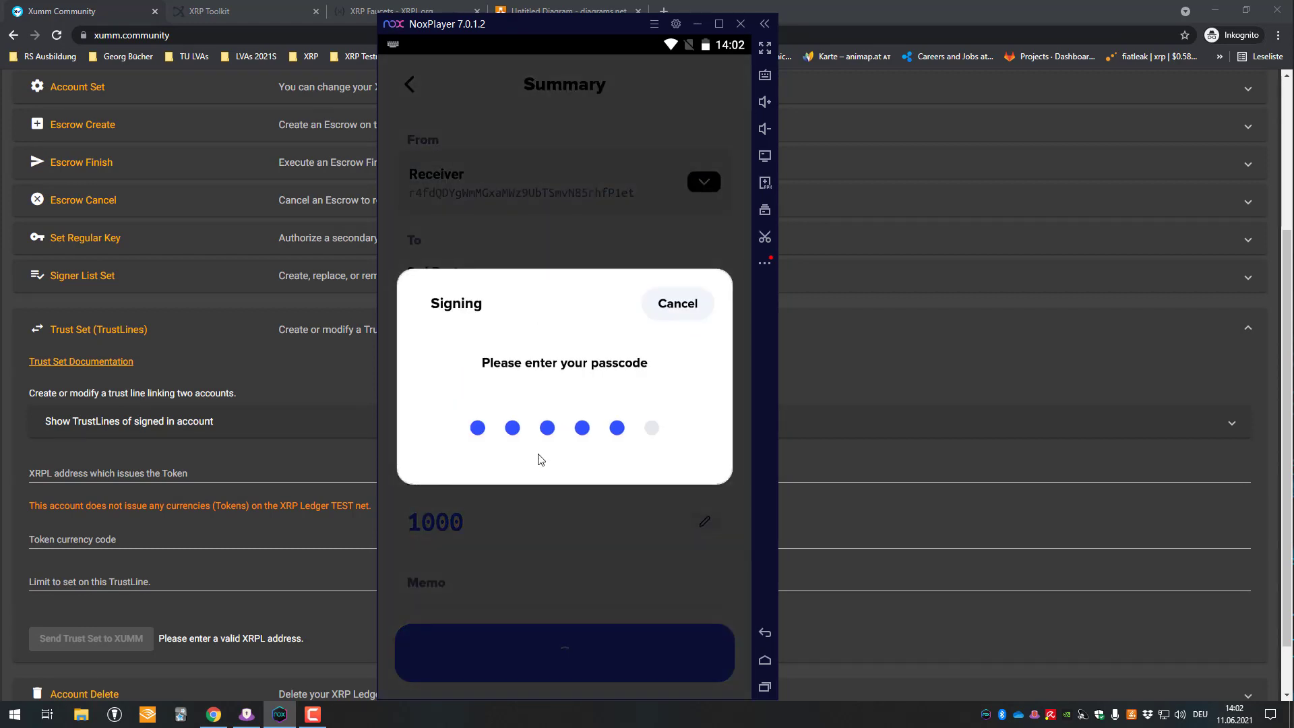
pyautogui.press('BackSpace')
pyautogui.press('BackSpace')
pyautogui.press('BackSpace')
pyautogui.press('BackSpace')
pyautogui.press('BackSpace')
pyautogui.write('123456')
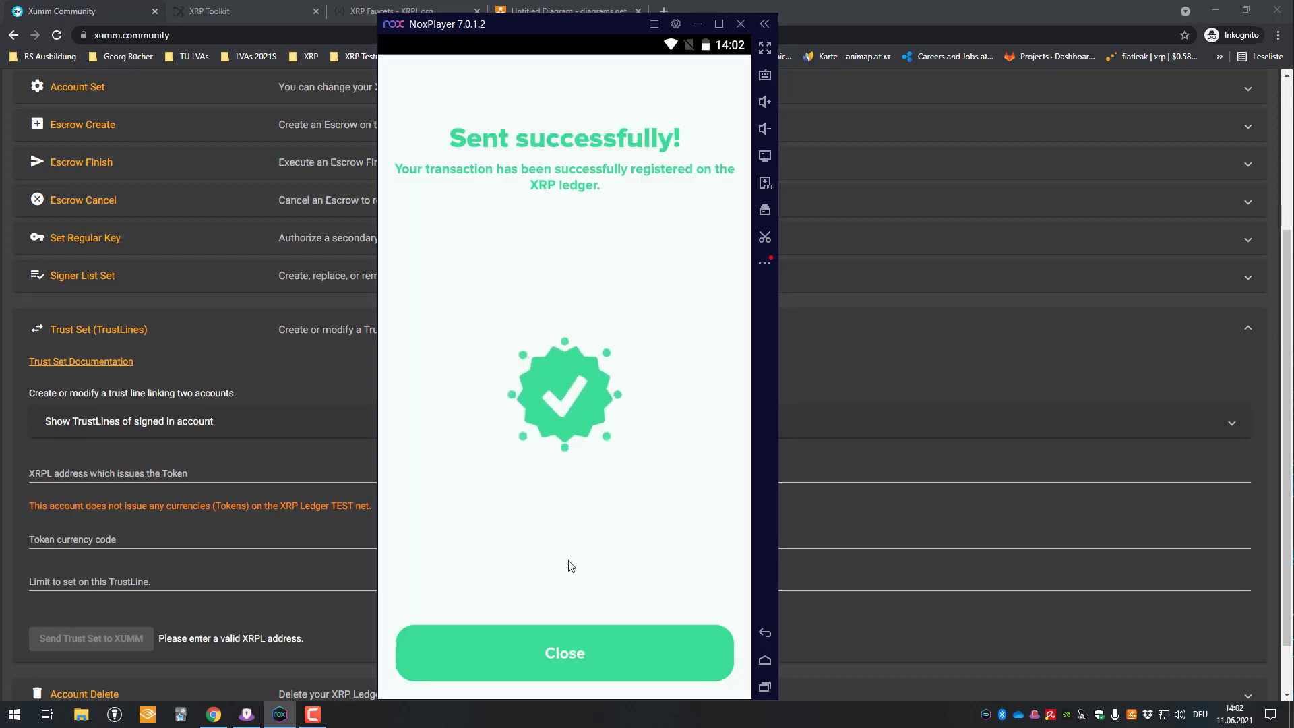
pyautogui.click(584, 633)
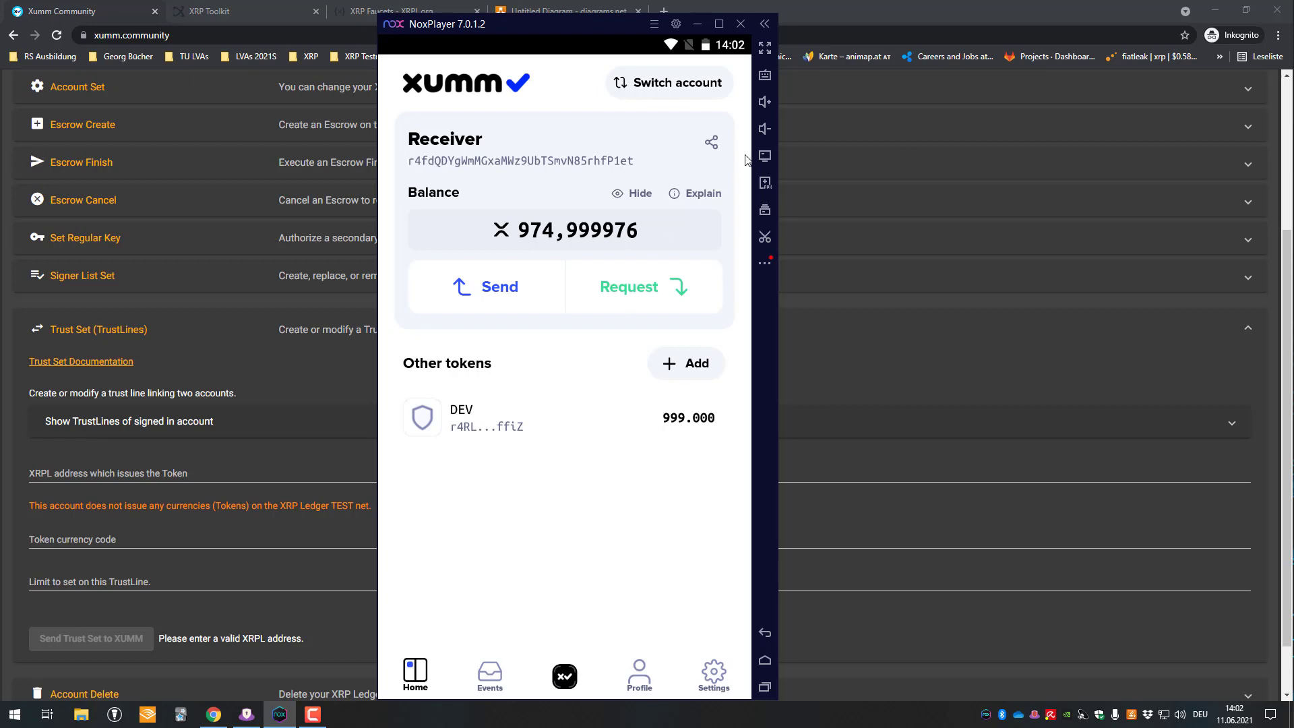
# - Check the 3rd Party account's events in Xumm, then switch Xumm Community to Mainnet
pyautogui.click(694, 84)
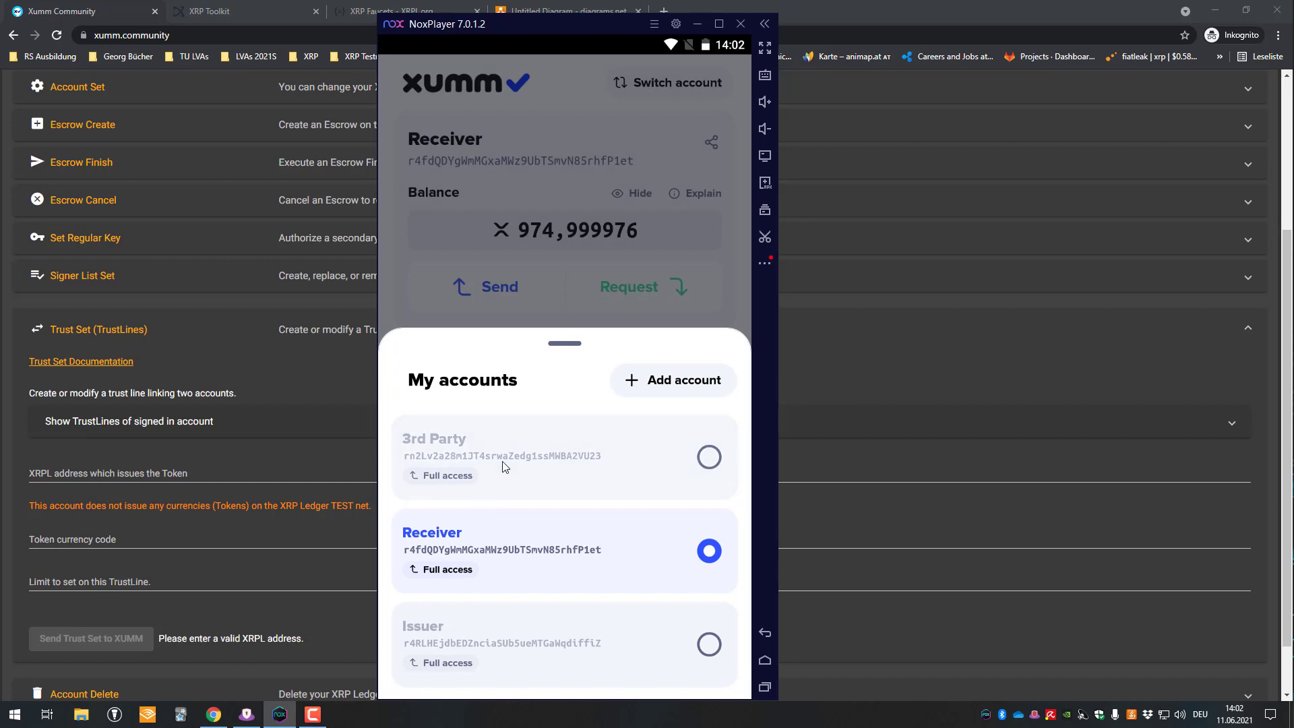
pyautogui.click(504, 458)
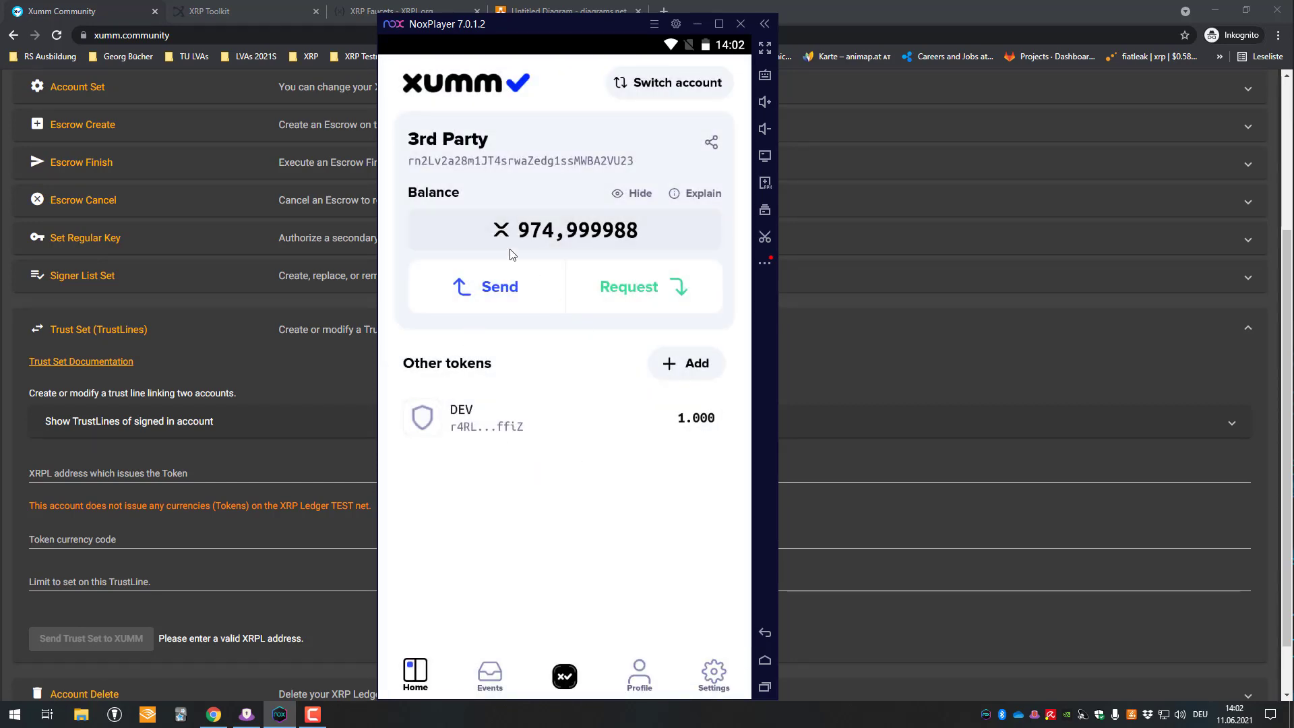
pyautogui.click(490, 672)
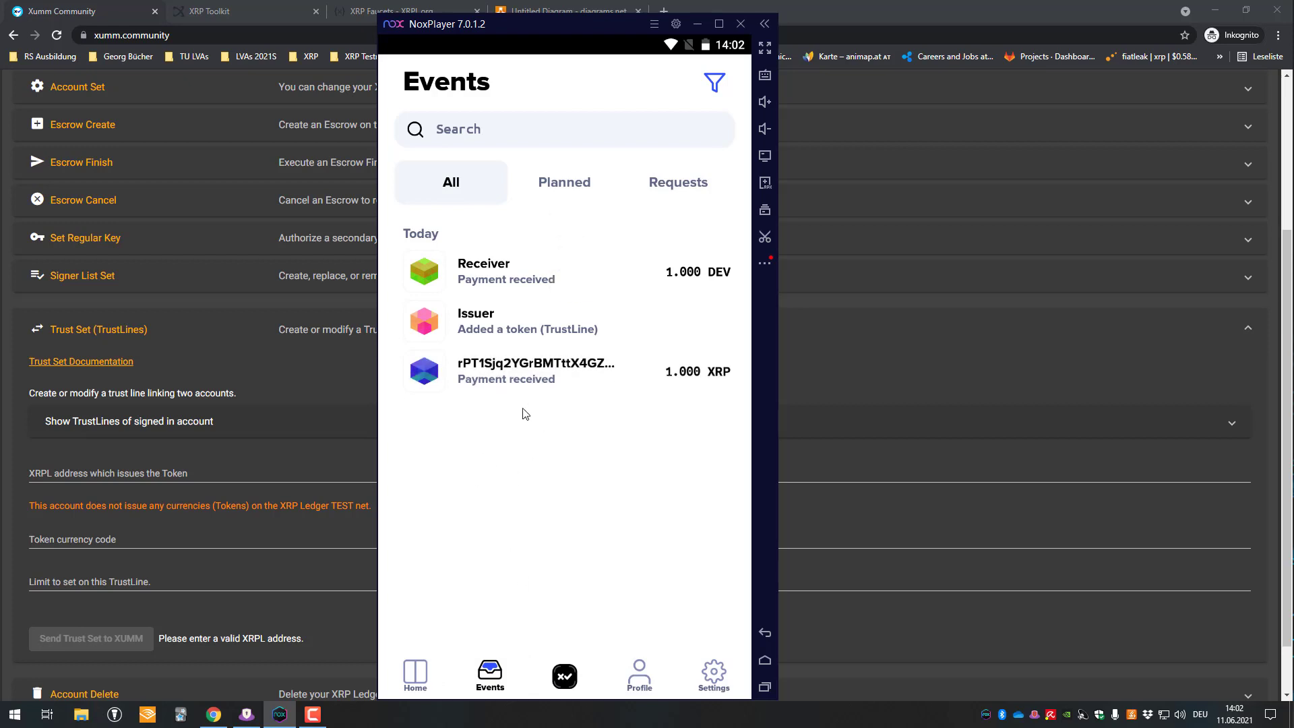
pyautogui.click(426, 679)
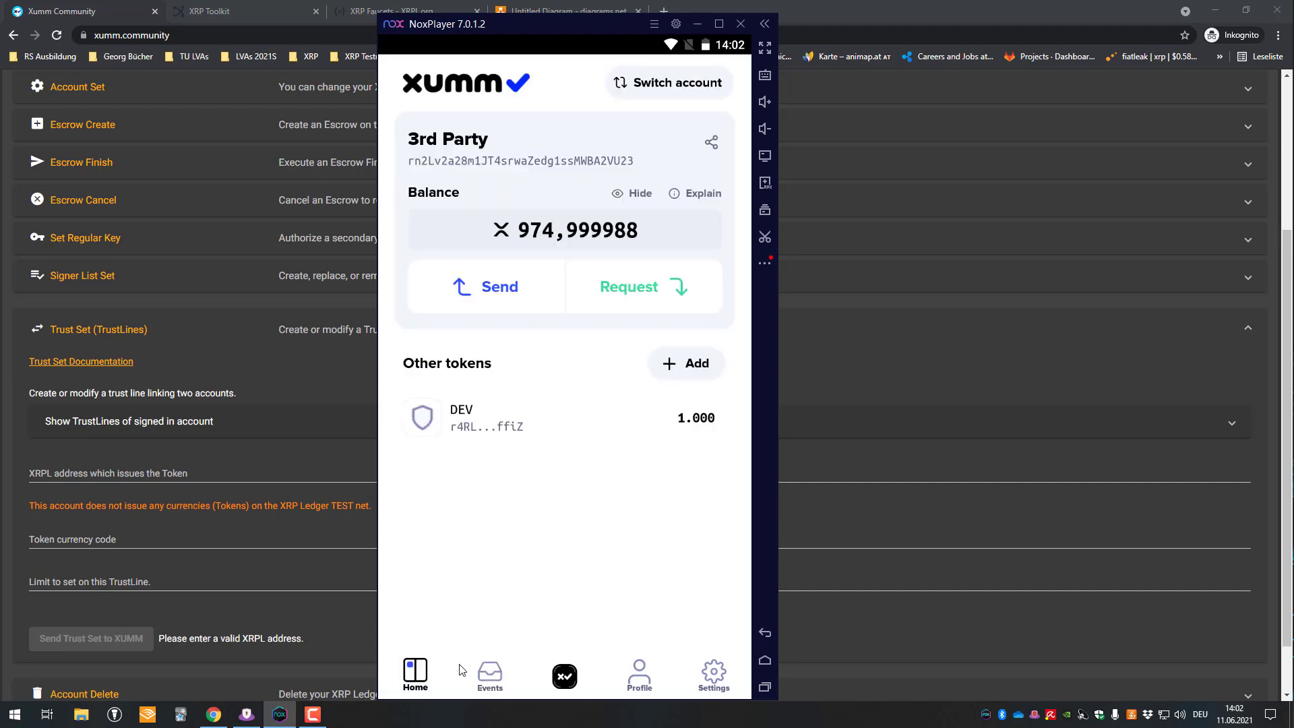
pyautogui.click(896, 332)
pyautogui.click(1243, 250)
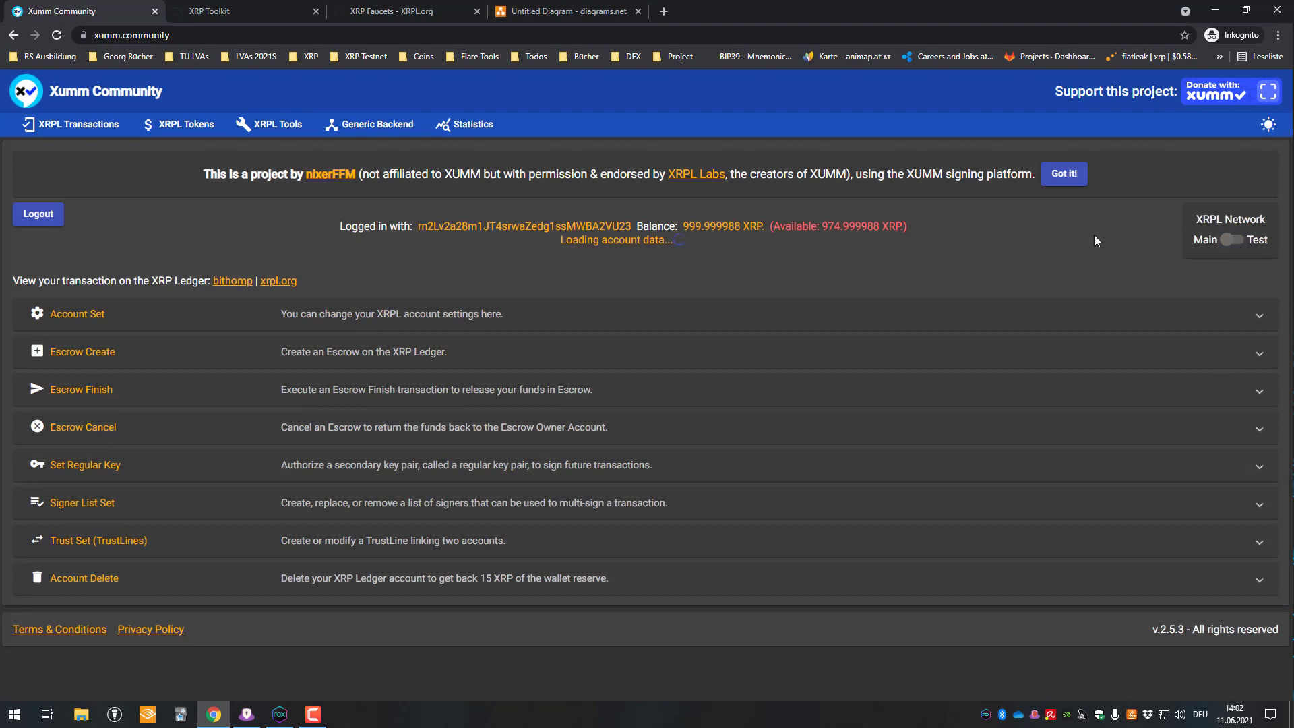
# - Open XRPL Tokens, expand the Mainnet token list, and scroll through the 5543-token table
pyautogui.click(162, 122)
pyautogui.click(110, 265)
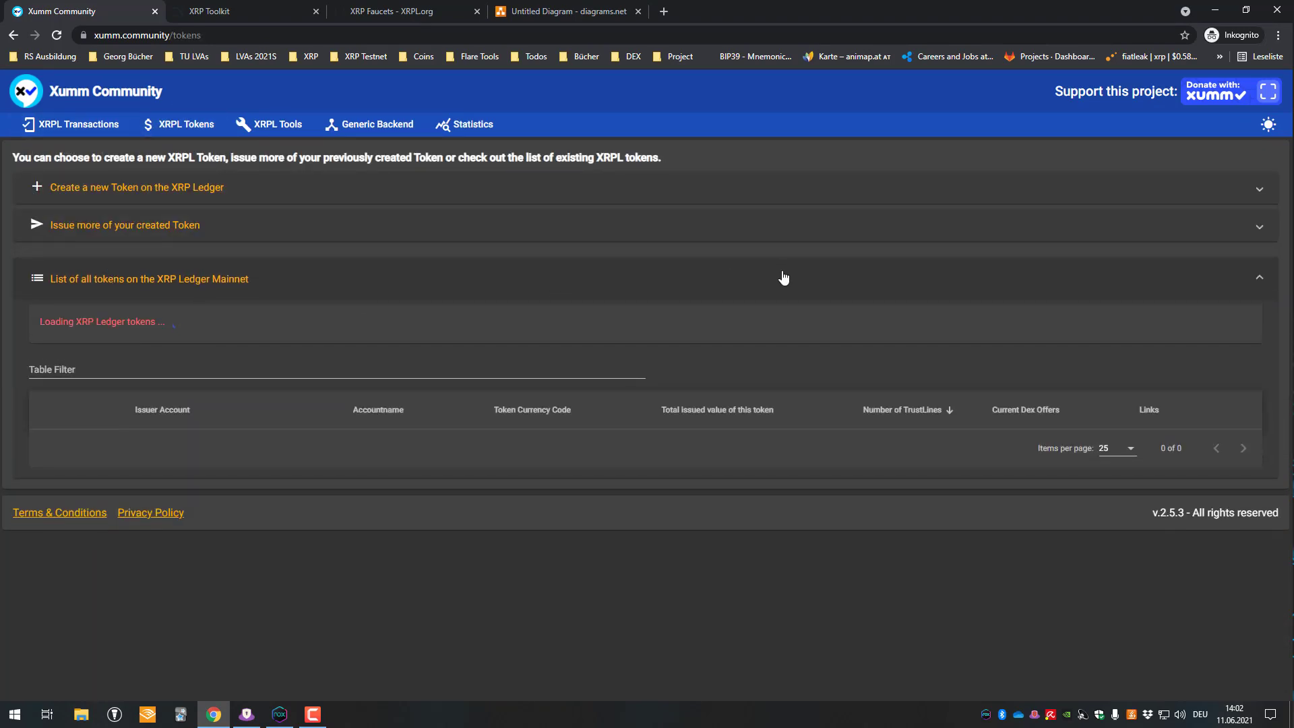
pyautogui.scroll(-3, 240, 390)
pyautogui.scroll(-2, 545, 362)
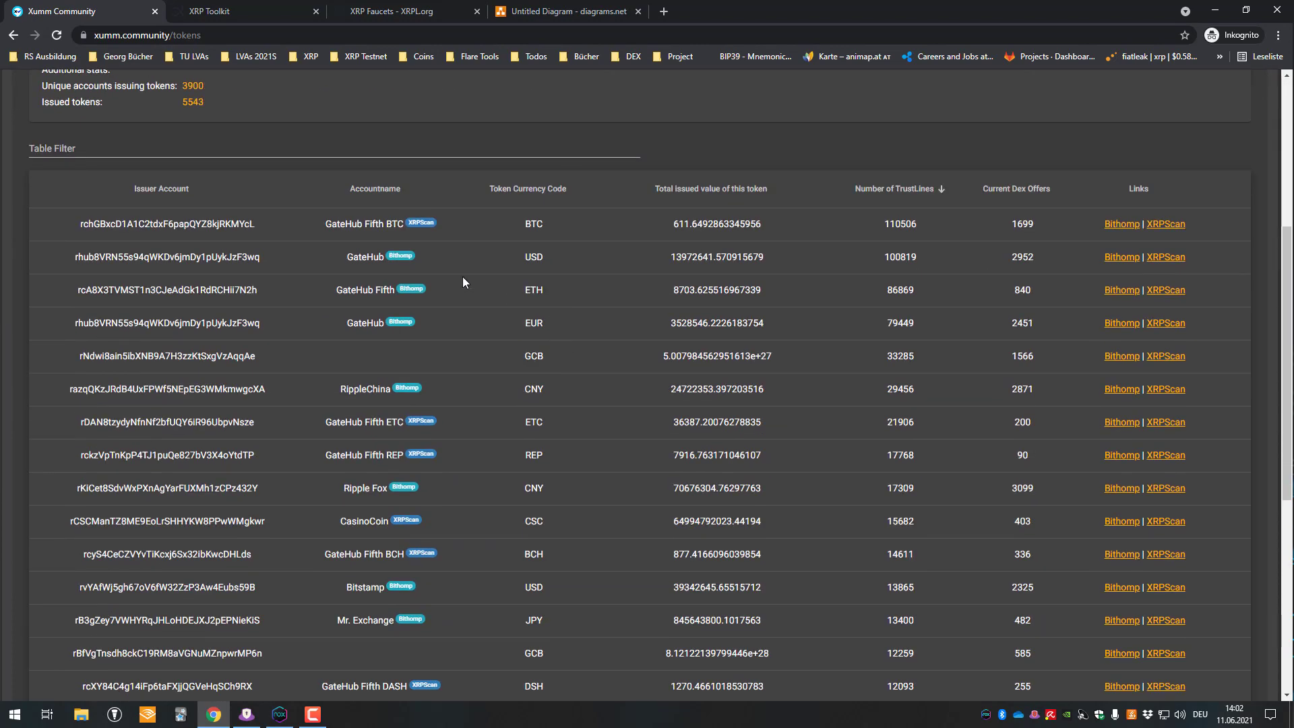
pyautogui.scroll(1, 463, 276)
pyautogui.moveTo(378, 283); pyautogui.dragTo(338, 292)
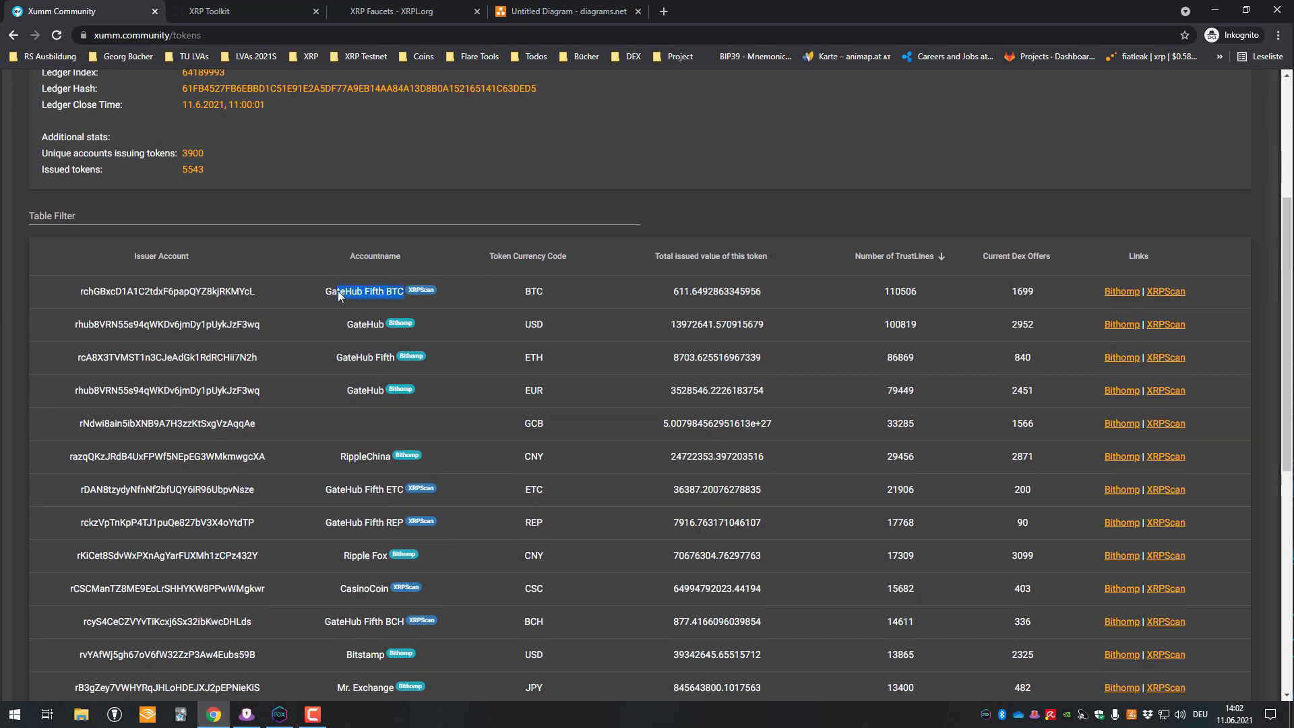
pyautogui.click(542, 291)
pyautogui.scroll(-2, 345, 325)
pyautogui.scroll(-5, 358, 484)
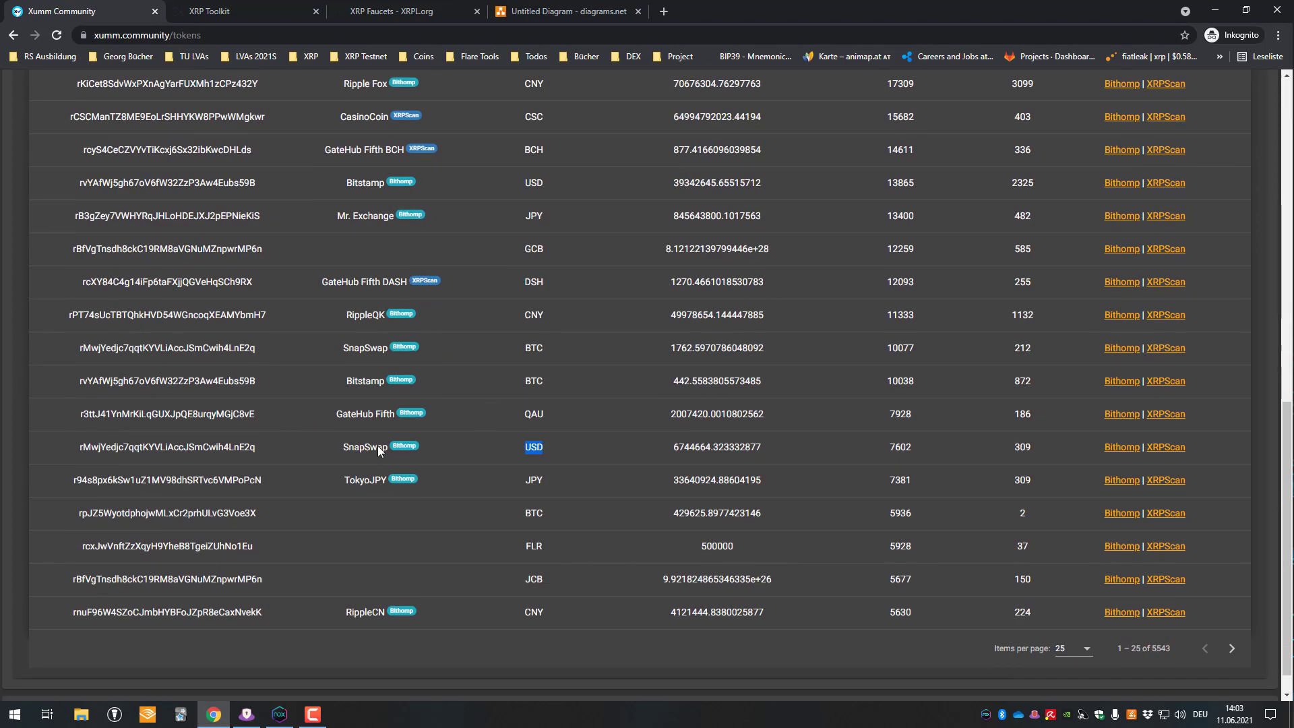
pyautogui.click(367, 448)
pyautogui.scroll(8, 456, 274)
pyautogui.scroll(3, 454, 276)
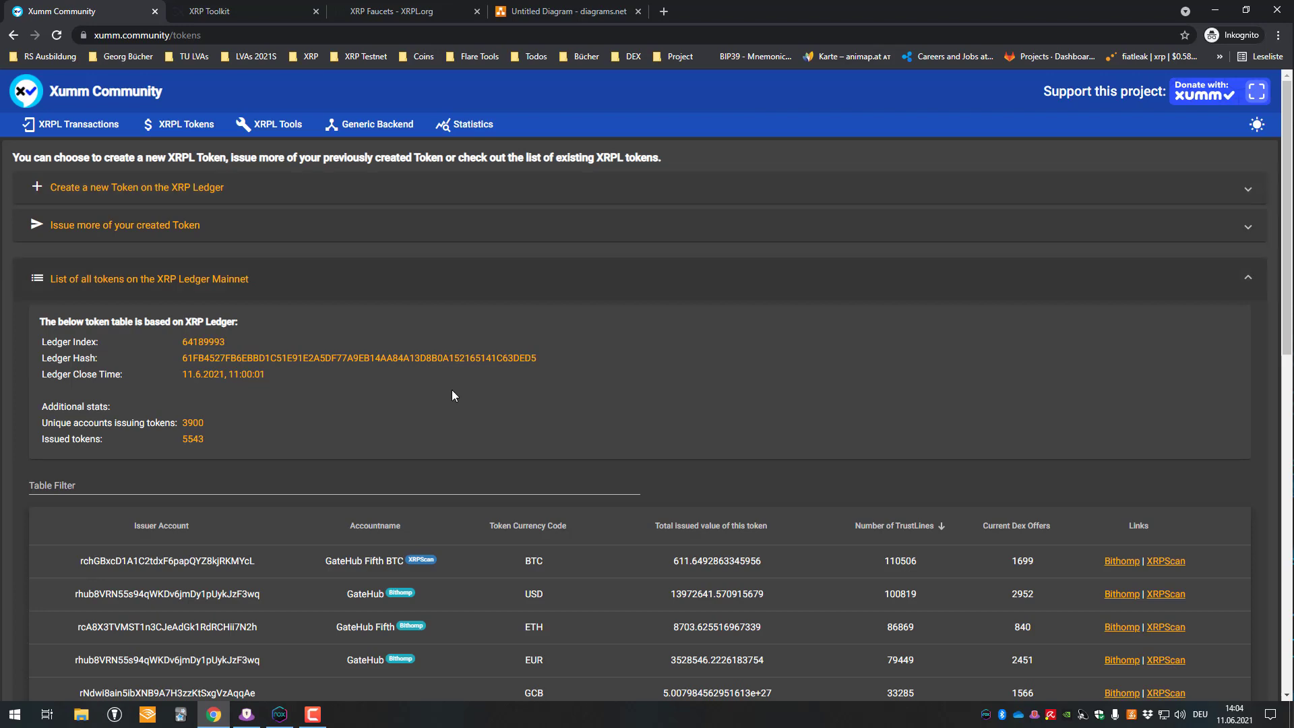
# - Scroll the token table, click into Table Filter, then go to the XRP Faucets page
pyautogui.scroll(-1, 435, 564)
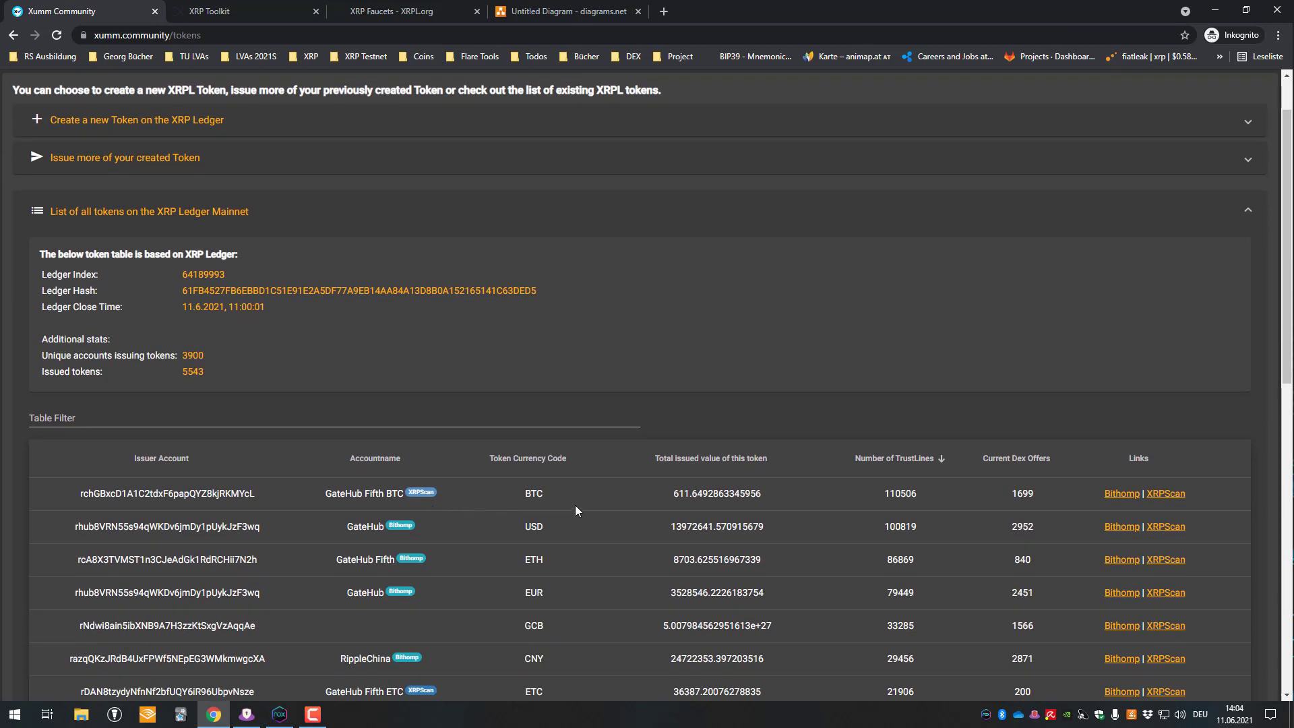
pyautogui.scroll(-1, 518, 441)
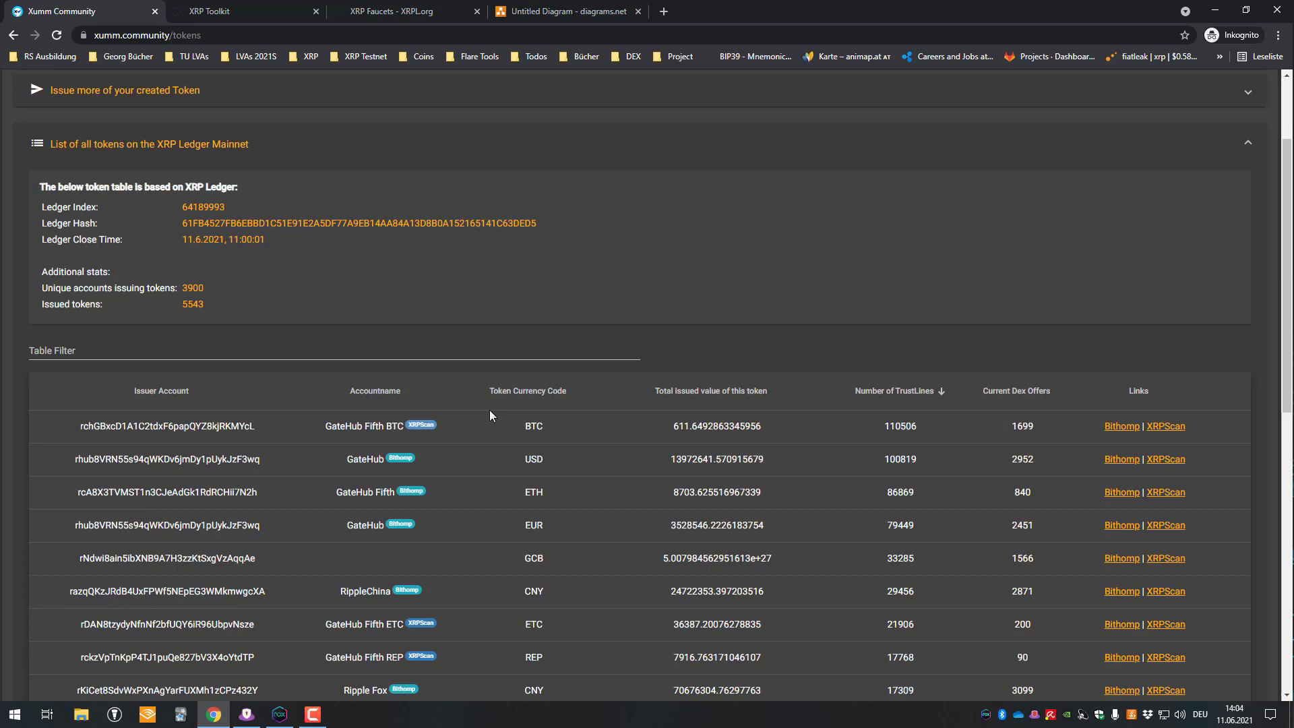
pyautogui.scroll(-2, 489, 409)
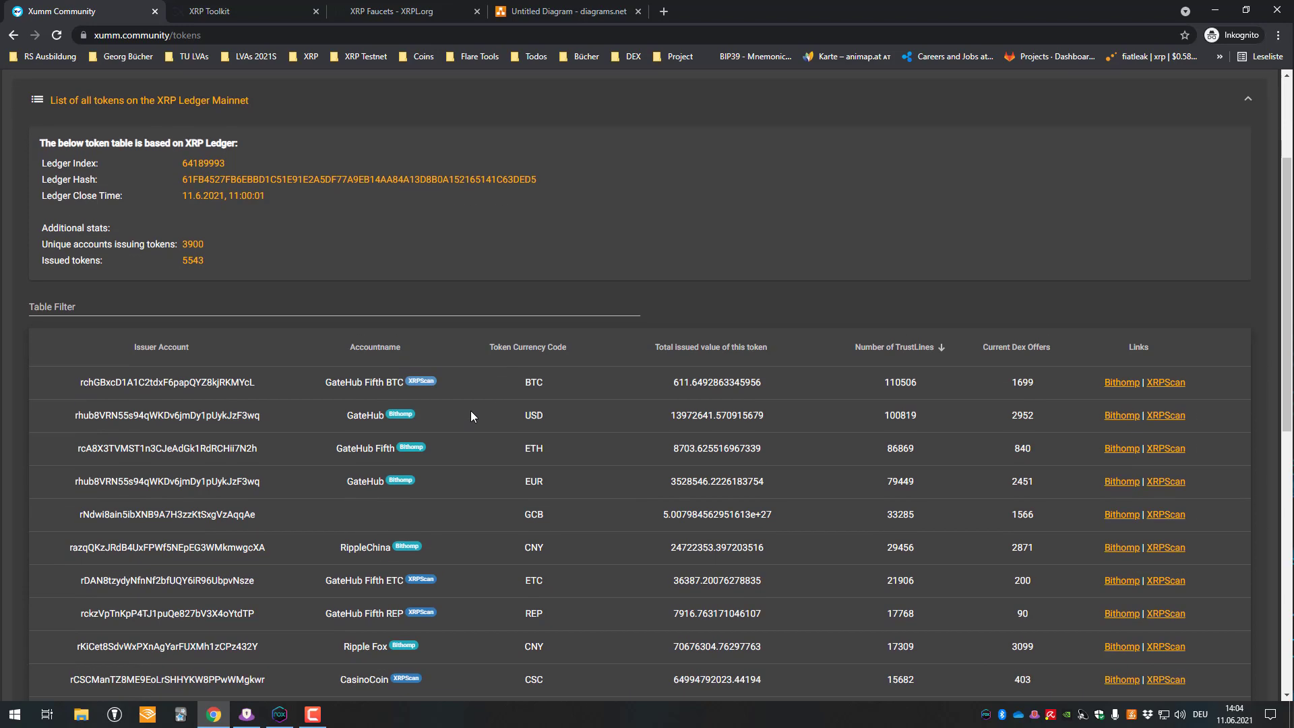
pyautogui.click(172, 212)
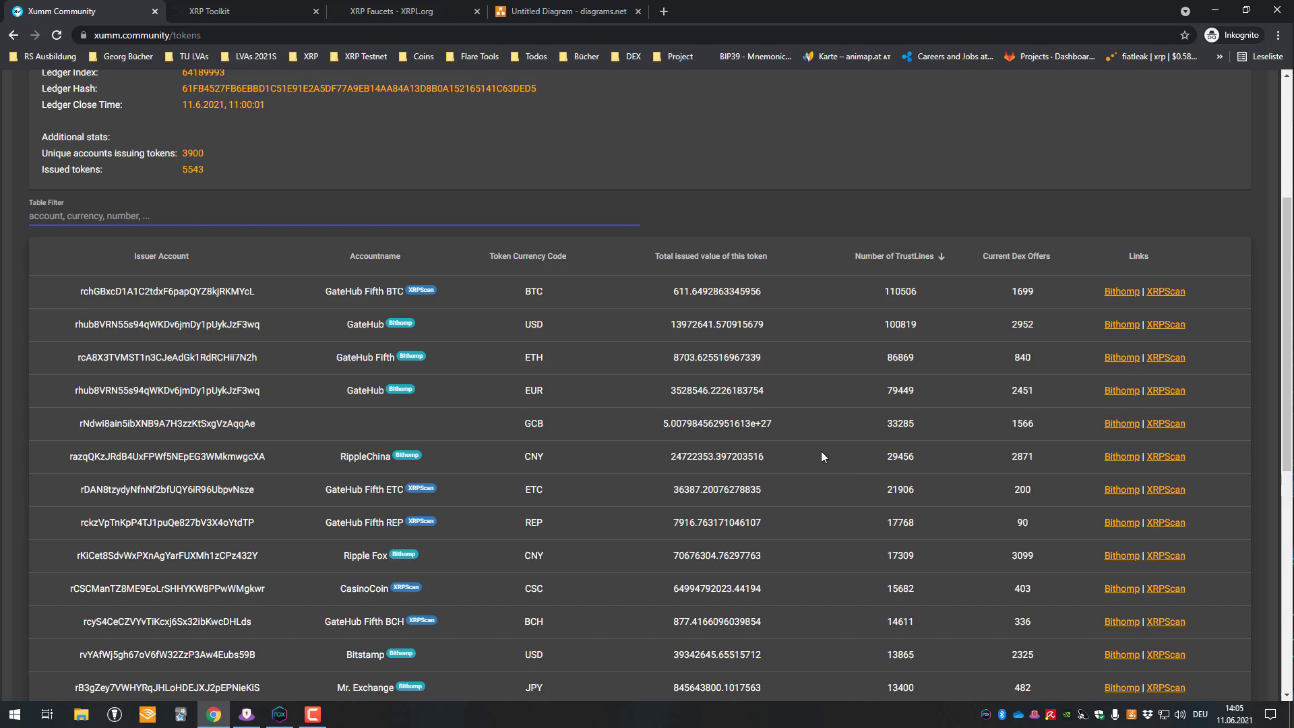
pyautogui.scroll(4, 820, 456)
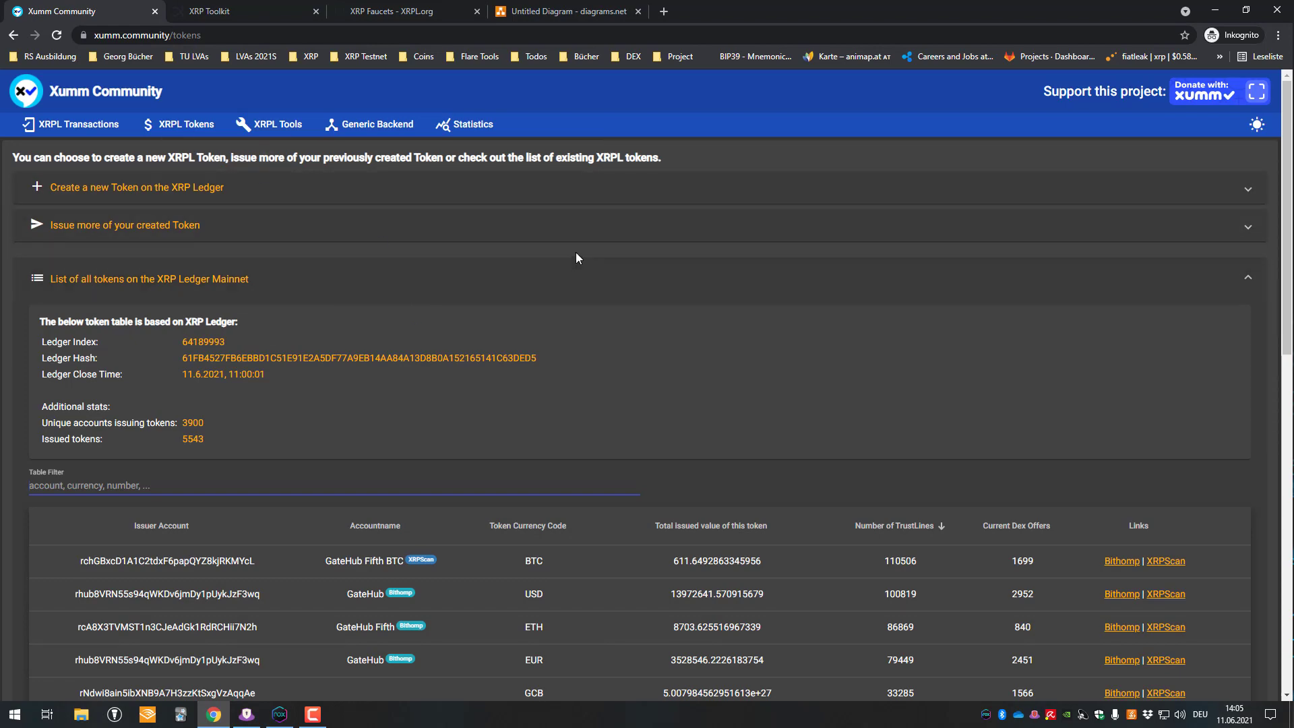
pyautogui.click(256, 5)
pyautogui.click(366, 7)
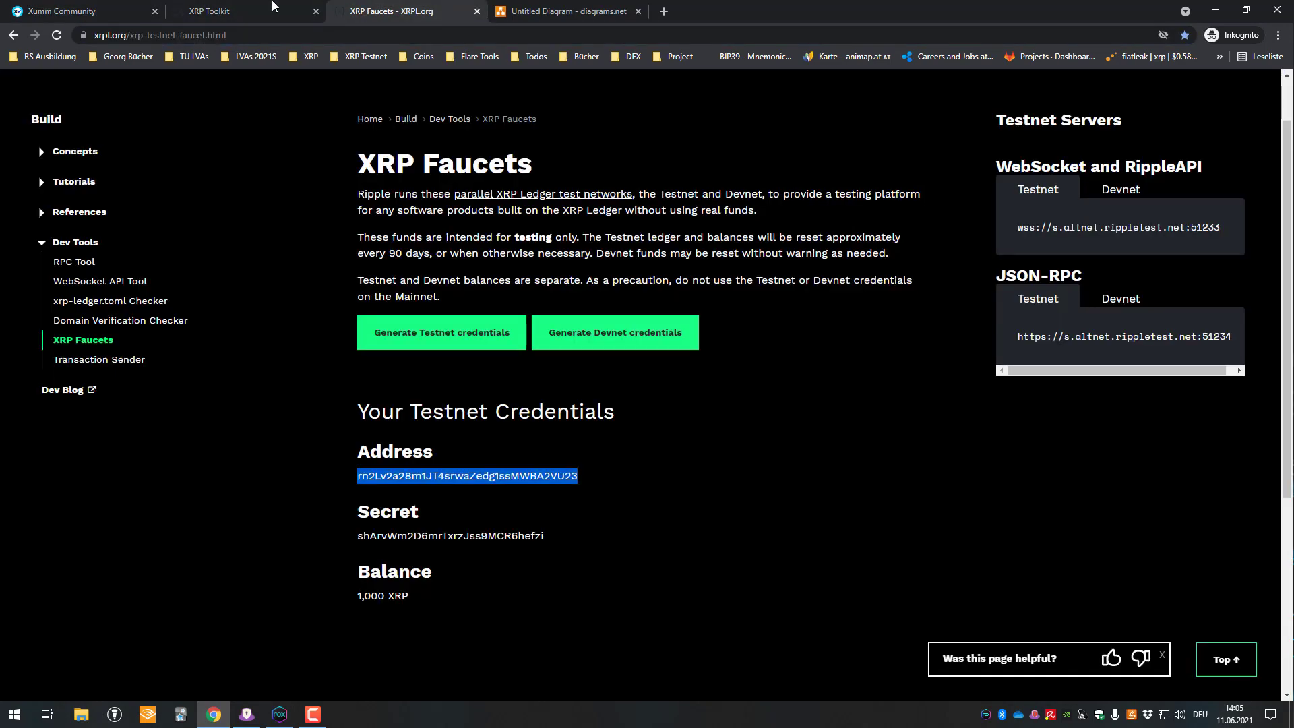
# - Switch through the browser tabs to land on XRP Toolkit's Connect Your Wallet page
pyautogui.click(142, 7)
pyautogui.click(529, 7)
pyautogui.click(191, 7)
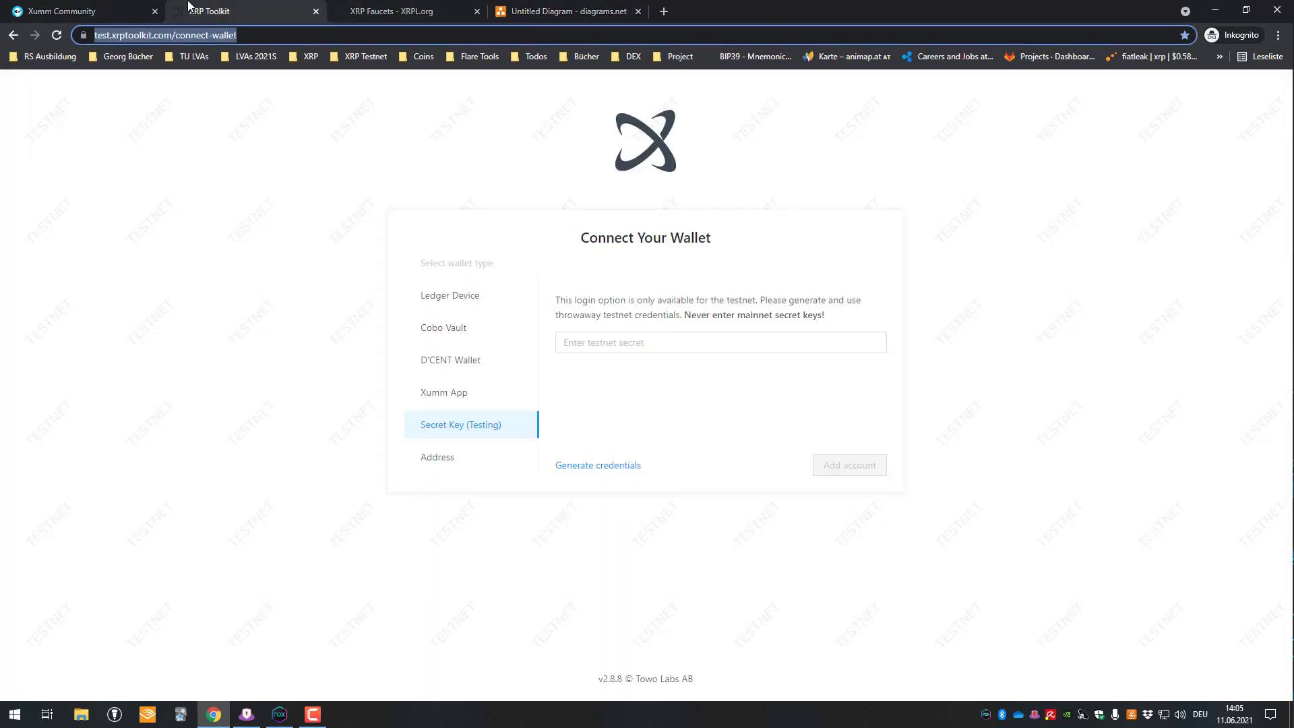
pyautogui.click(101, 7)
pyautogui.click(278, 7)
# - Launch the Windows Calculator by searching 'calc' from Start
pyautogui.click(20, 713)
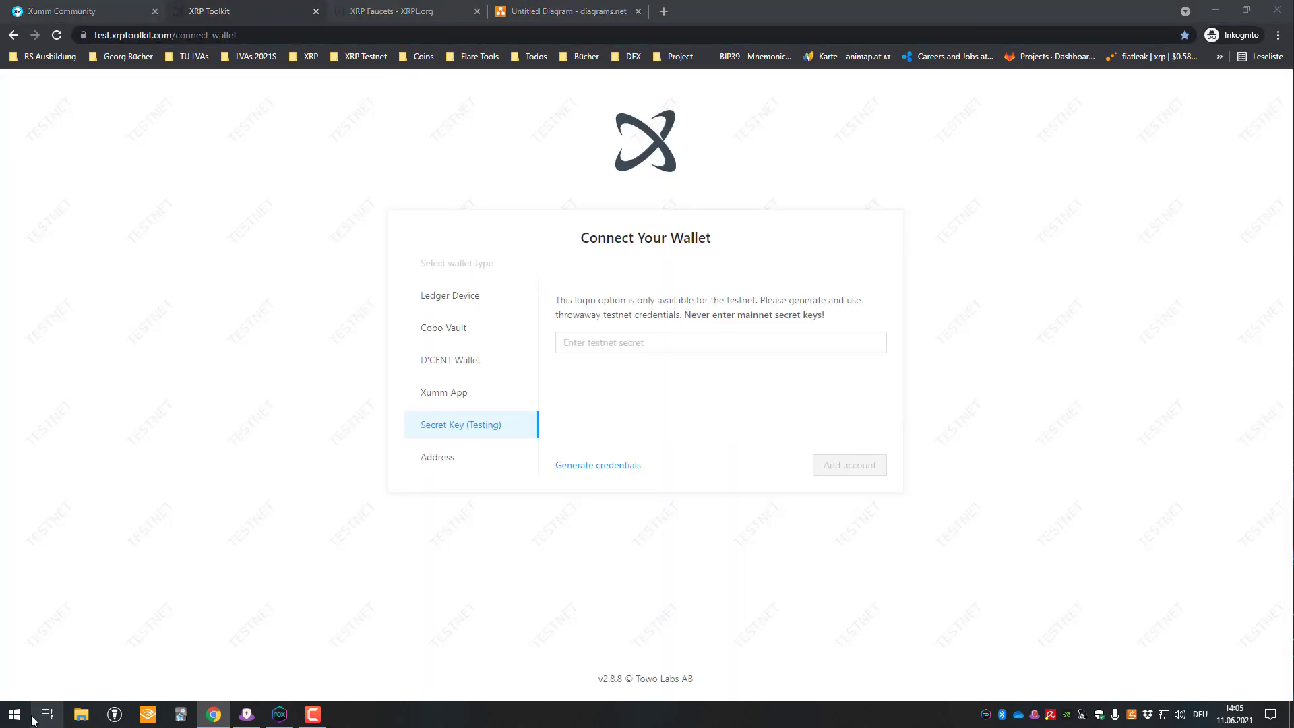
pyautogui.write('calc')
pyautogui.press('Return')
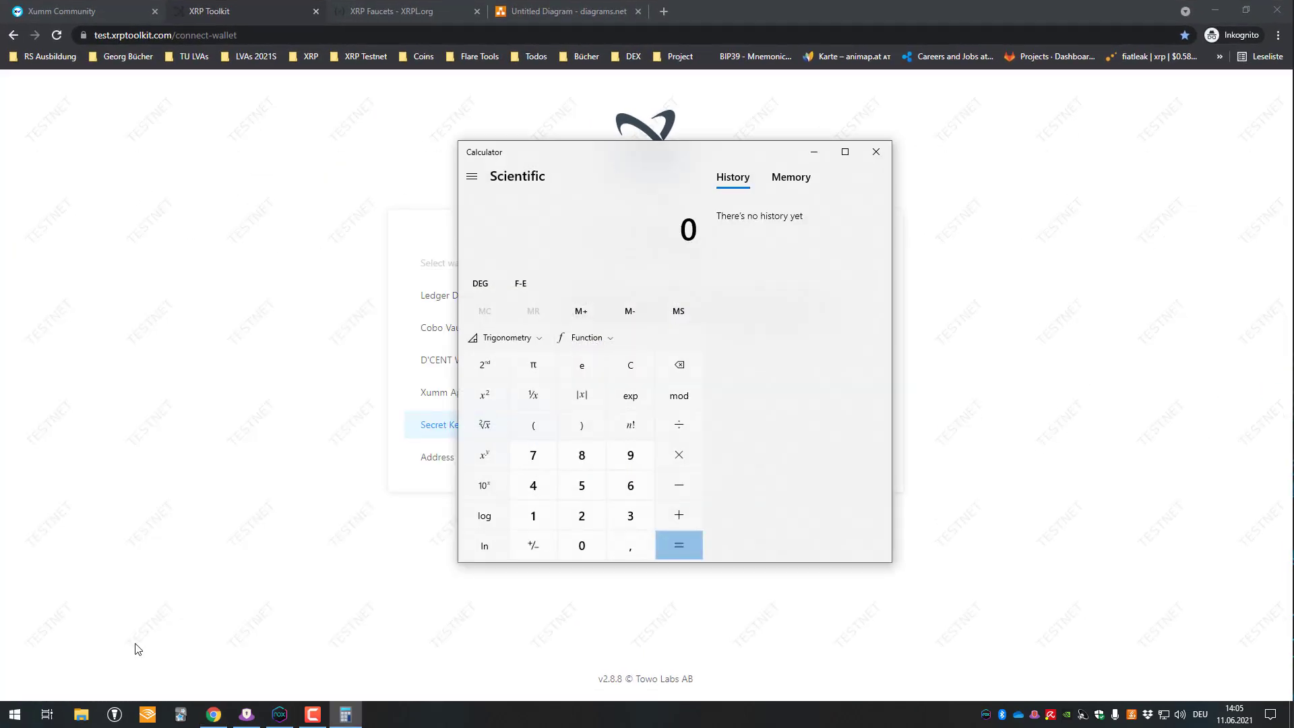
# - Calculate 1000000/12 = 83 333,333…, close Calculator, and bring back Xumm Community and NoxPlayer
pyautogui.write('10000000')
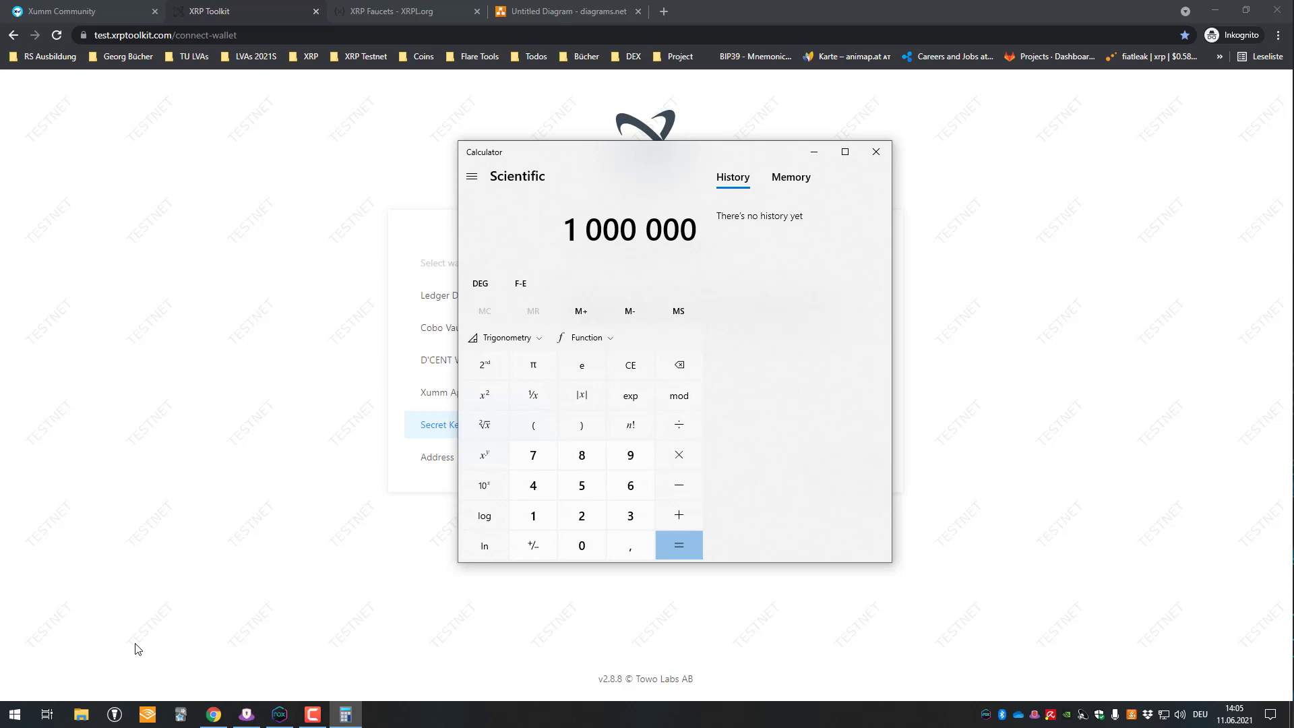
pyautogui.write('/12')
pyautogui.press('Return')
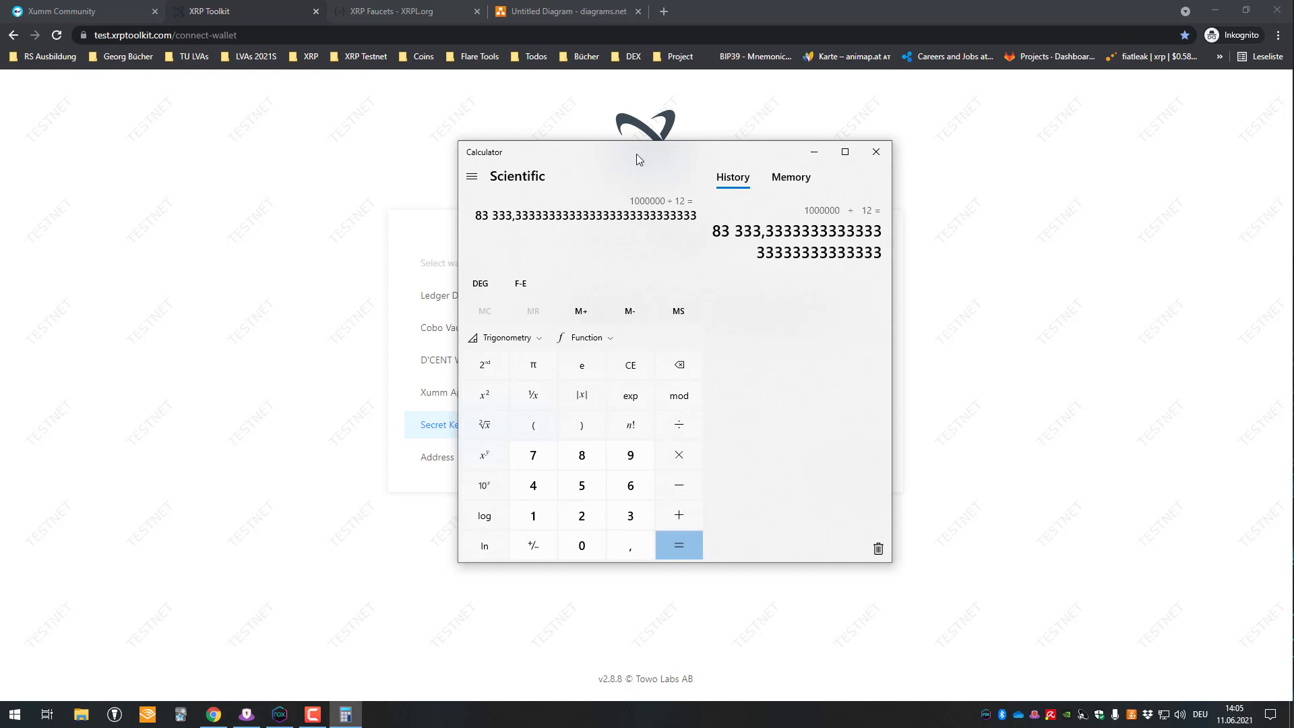
pyautogui.click(875, 151)
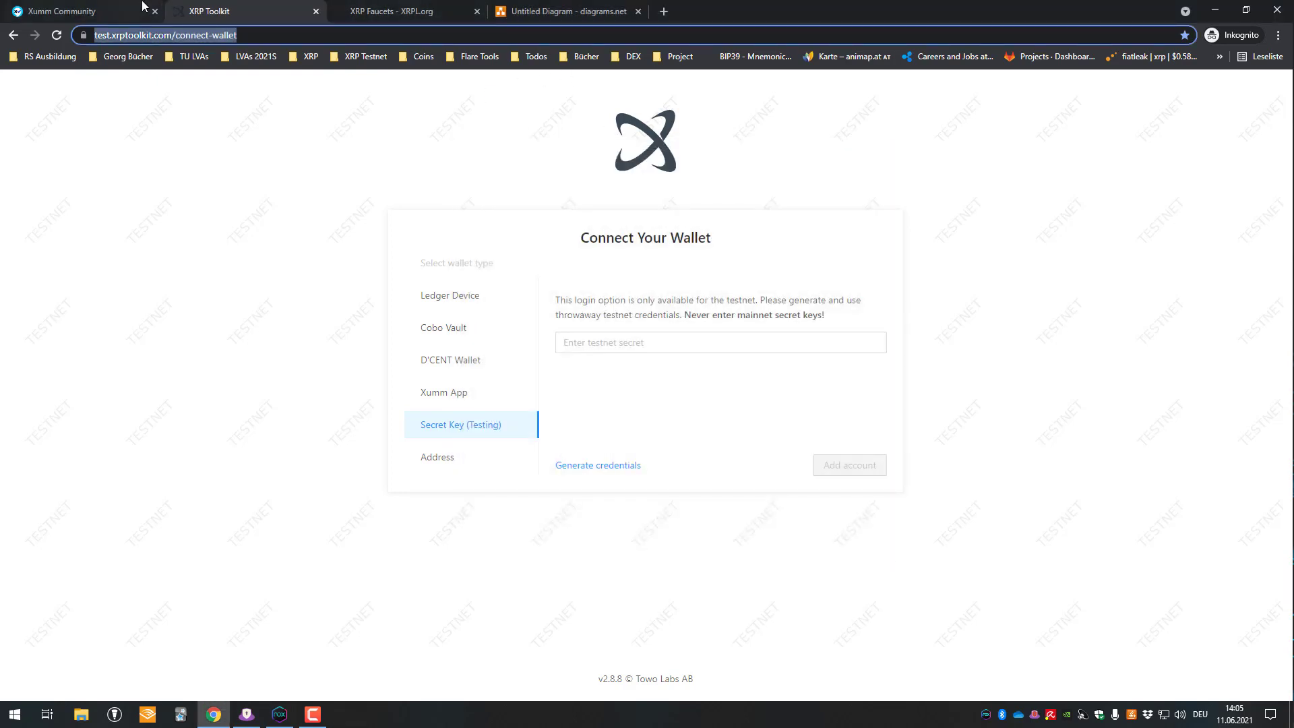
pyautogui.click(143, 6)
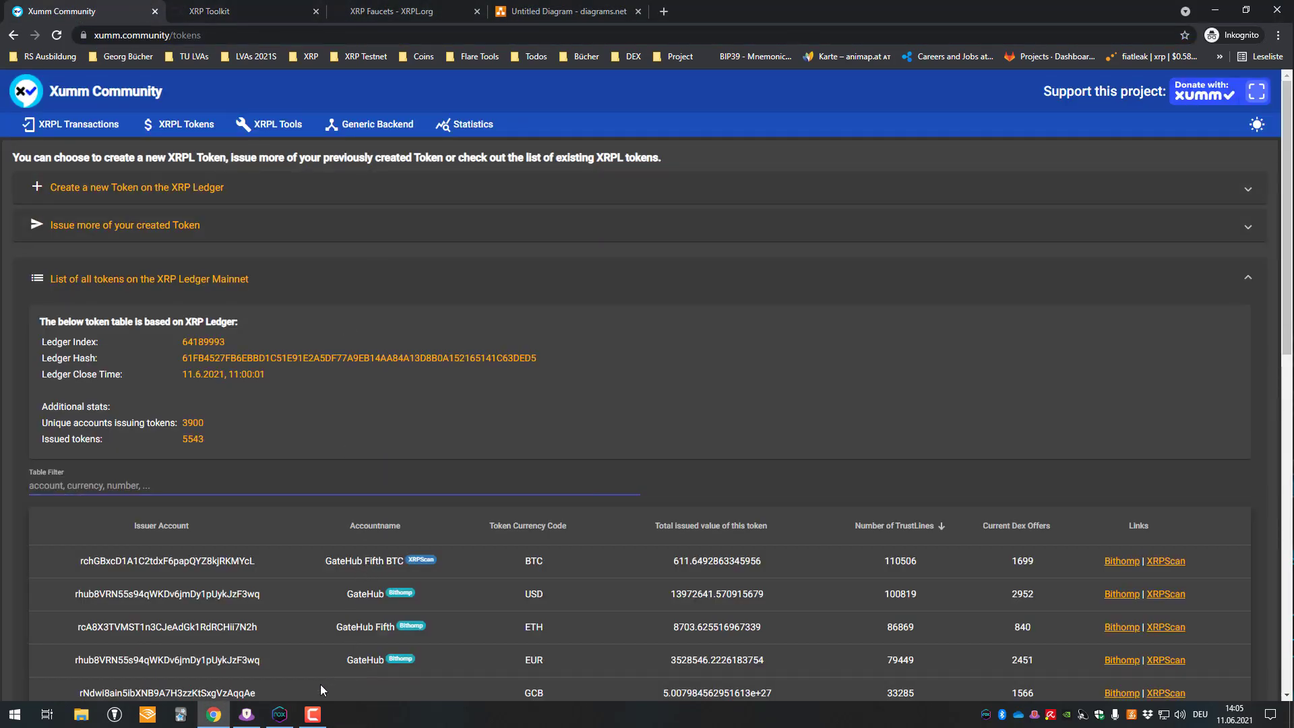
pyautogui.click(279, 714)
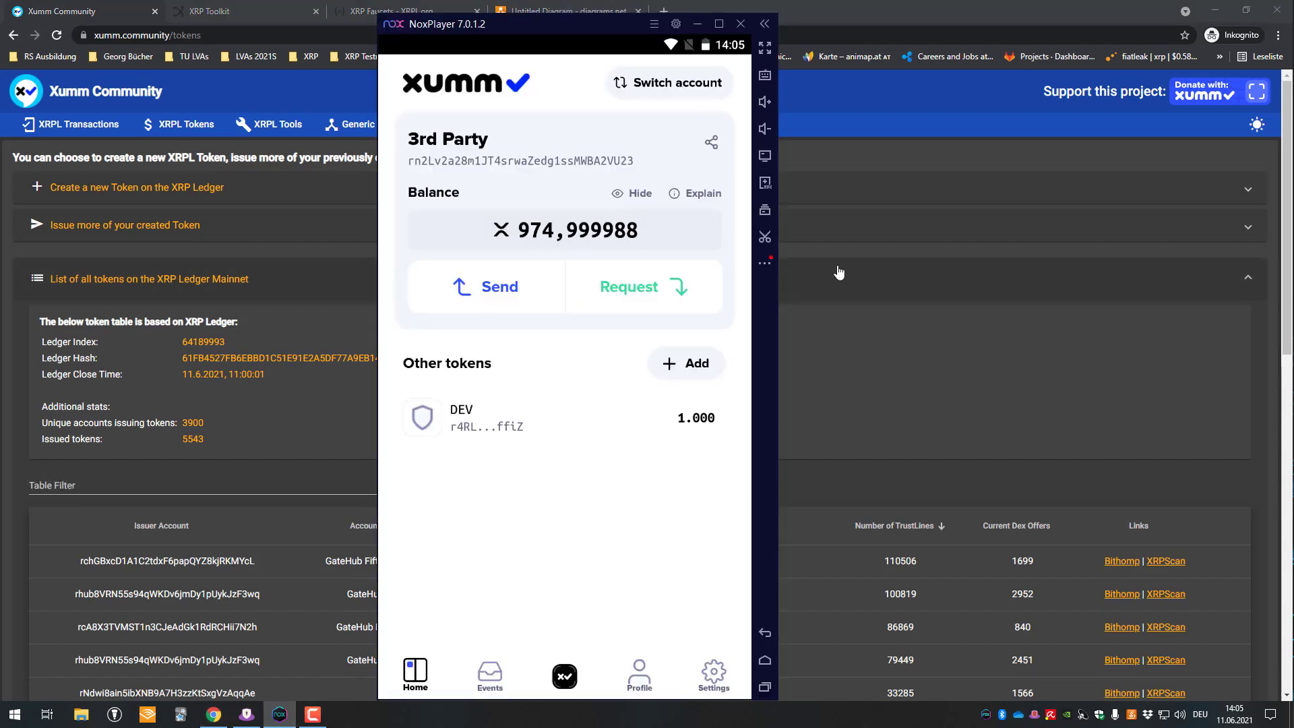